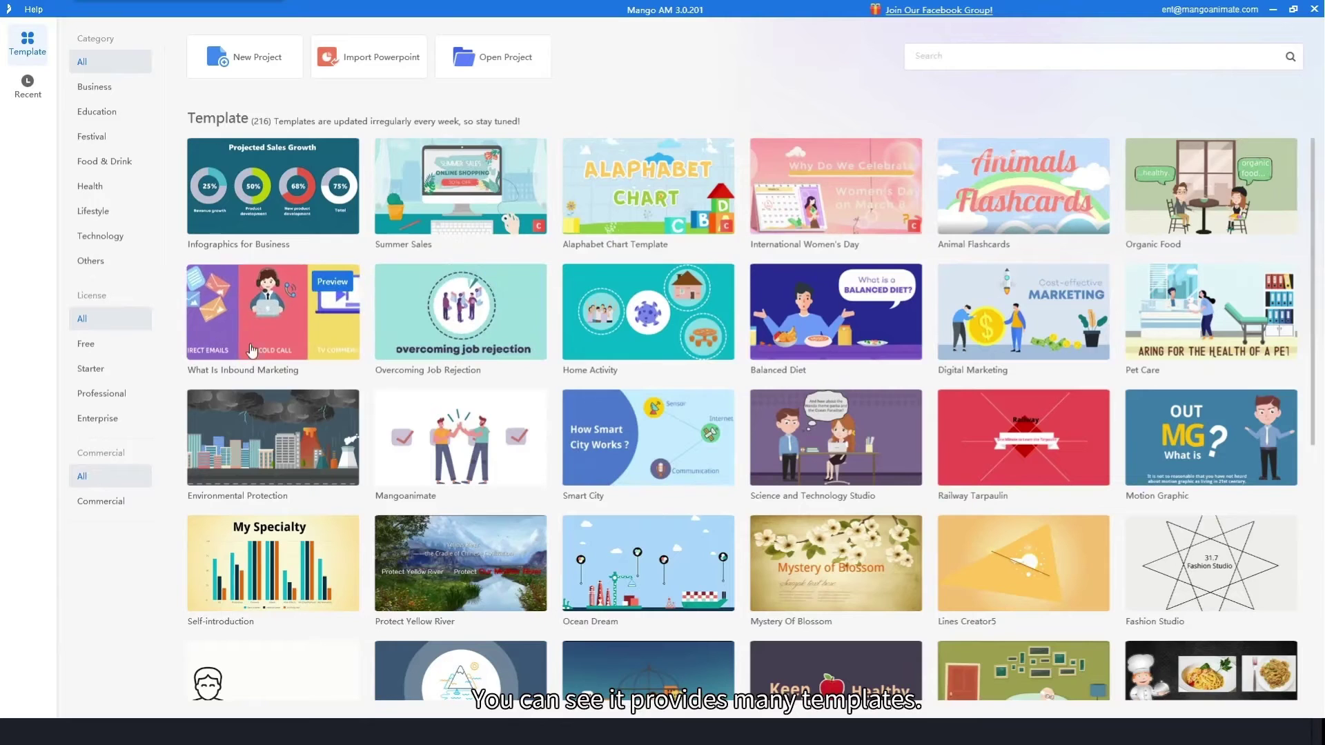
# Create a new blank project from the start page
pyautogui.moveTo(1046, 437)
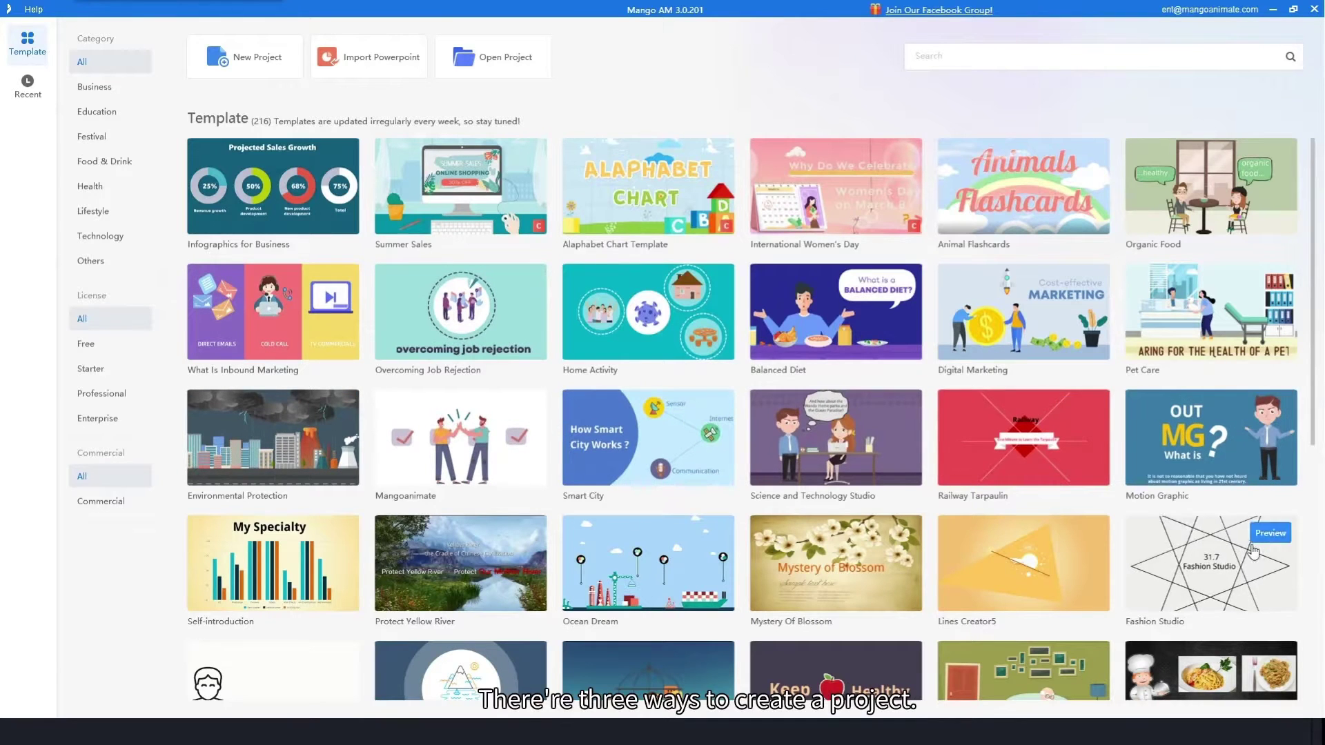
pyautogui.moveTo(330, 549)
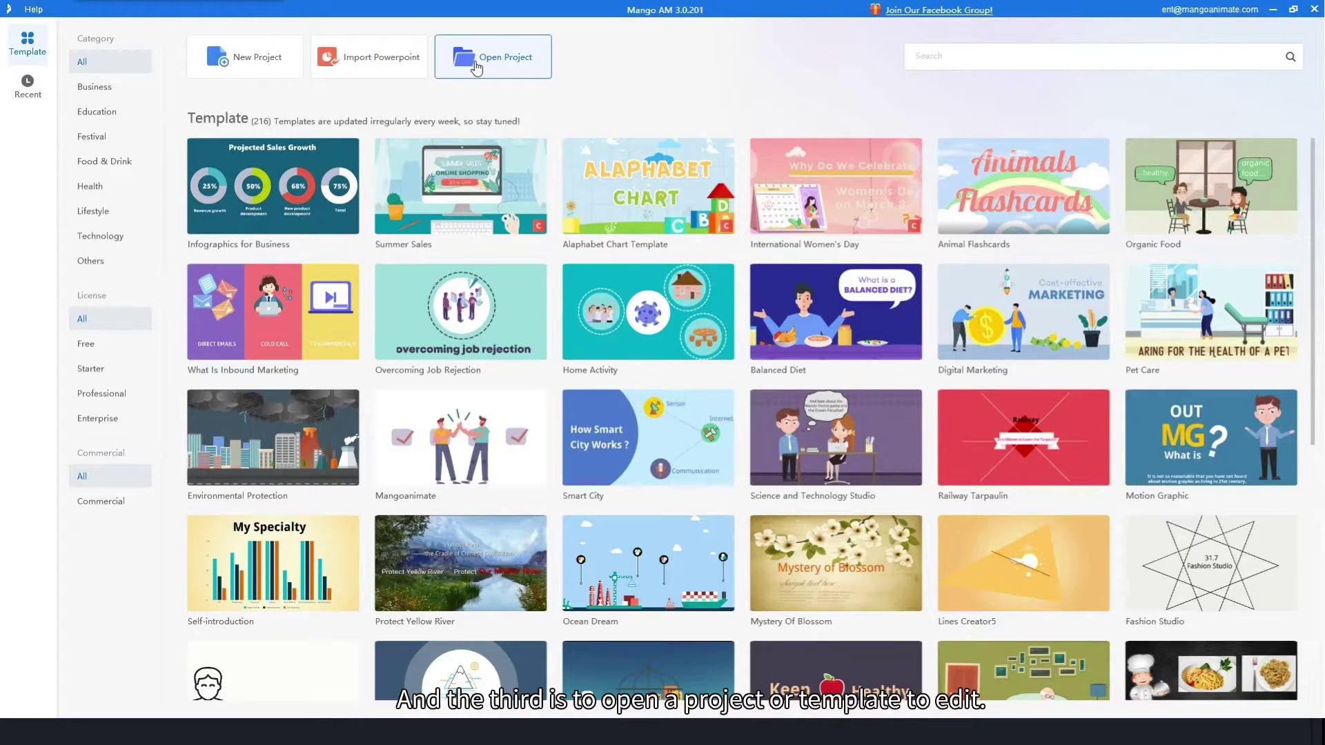
pyautogui.click(258, 72)
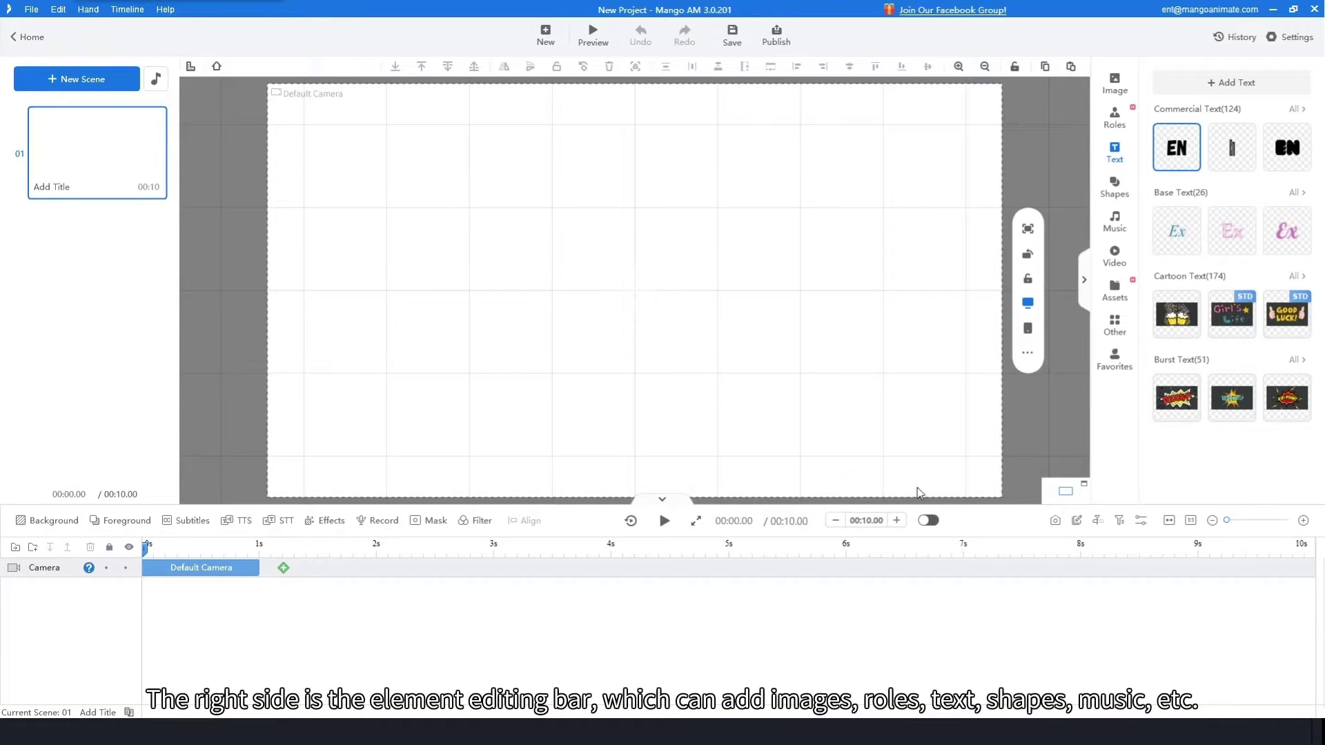
# Look through the element libraries for images, roles, text, shapes, music and video
pyautogui.click(1108, 88)
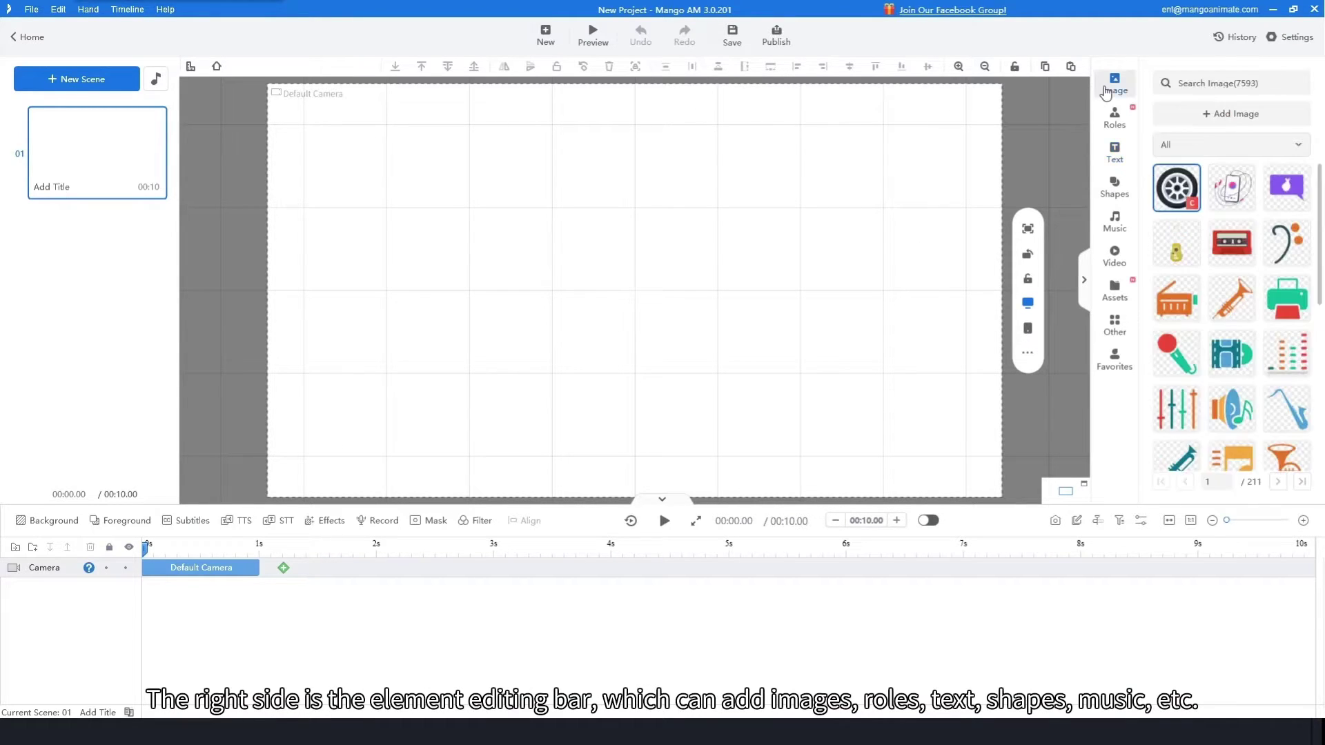
pyautogui.click(1115, 119)
pyautogui.click(1114, 153)
pyautogui.click(1114, 190)
pyautogui.click(1113, 220)
pyautogui.click(1114, 255)
# Import the image file Background.png from the computer into the scene
pyautogui.click(1117, 85)
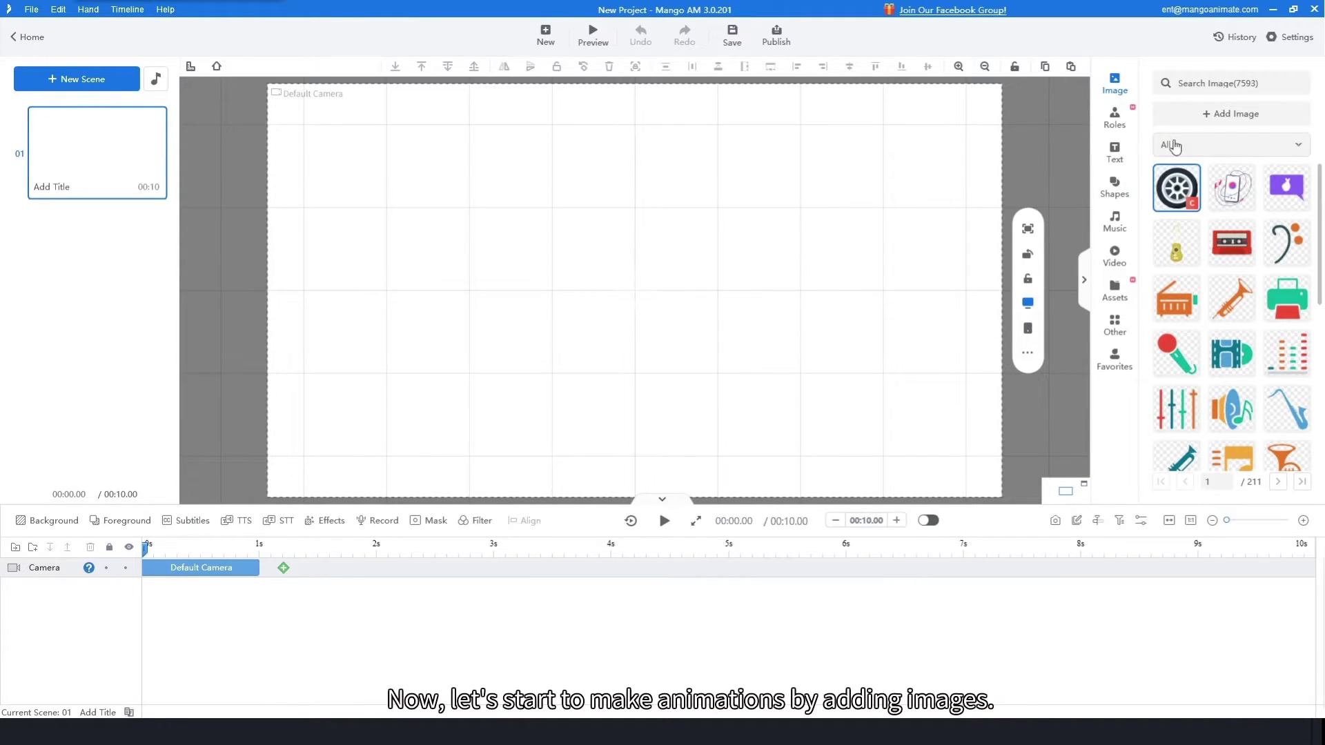
pyautogui.click(1187, 116)
pyautogui.click(540, 145)
pyautogui.click(883, 375)
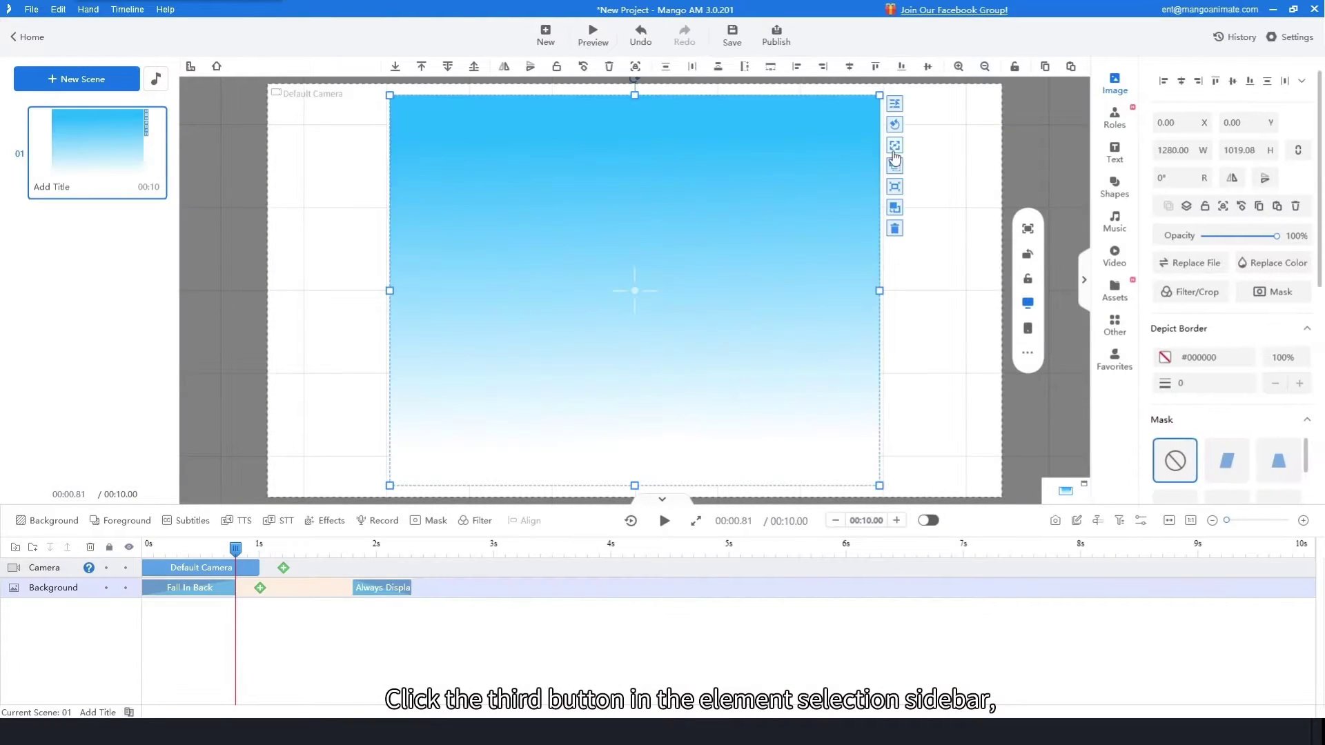
# Fit the background image to the window, then enlarge it to about 1994 × 1587 and position it to cover the whole canvas
pyautogui.click(894, 145)
pyautogui.moveTo(723, 150); pyautogui.dragTo(710, 239)
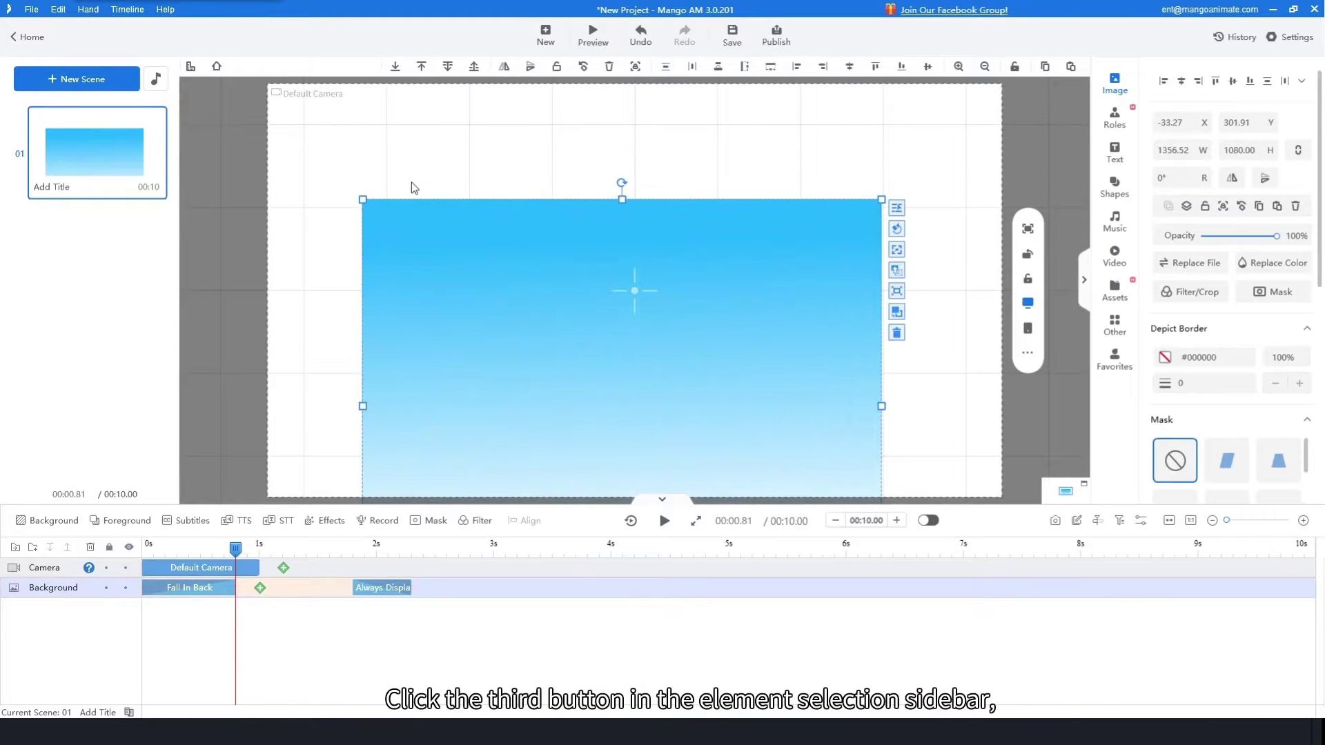
pyautogui.moveTo(363, 201); pyautogui.dragTo(97, 68)
pyautogui.moveTo(565, 221); pyautogui.dragTo(664, 214)
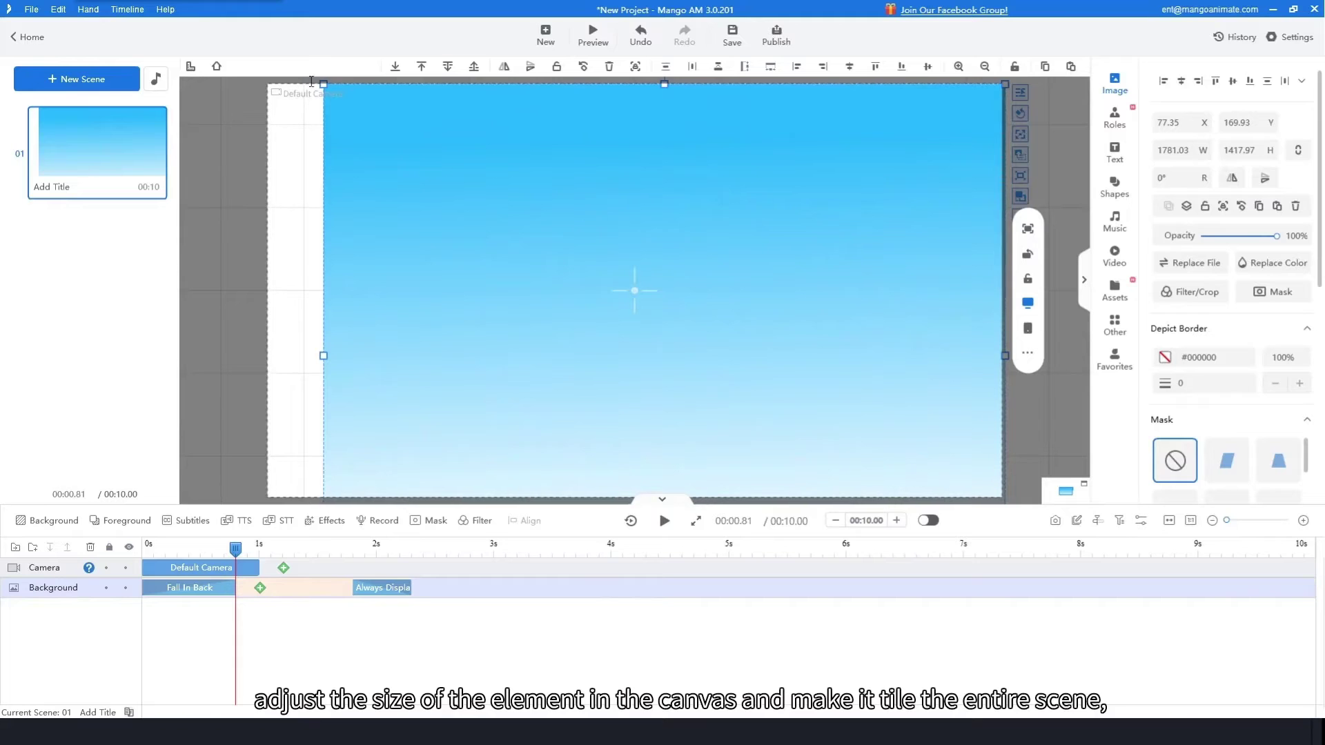
pyautogui.moveTo(355, 144); pyautogui.dragTo(353, 197)
pyautogui.moveTo(321, 138); pyautogui.dragTo(242, 74)
pyautogui.moveTo(516, 188); pyautogui.dragTo(536, 192)
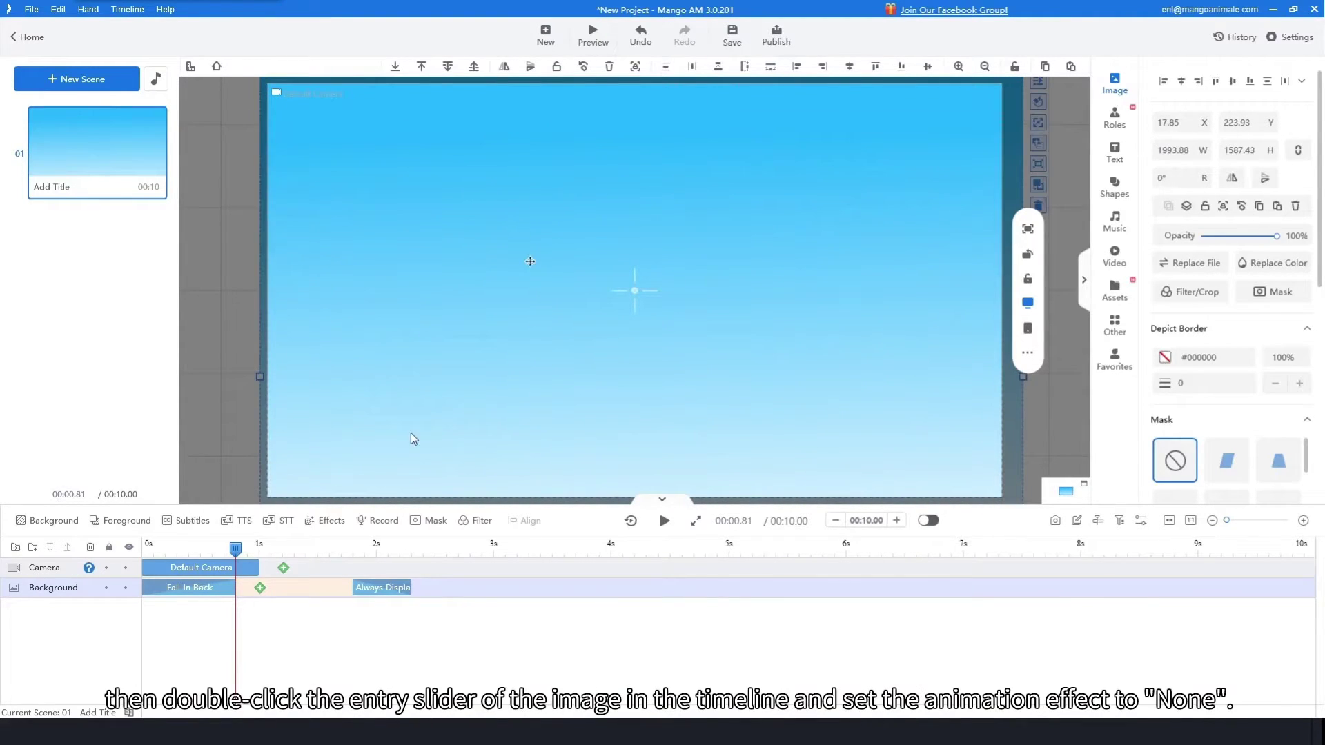
# Set the Background element's entrance effect to None
pyautogui.doubleClick(187, 587)
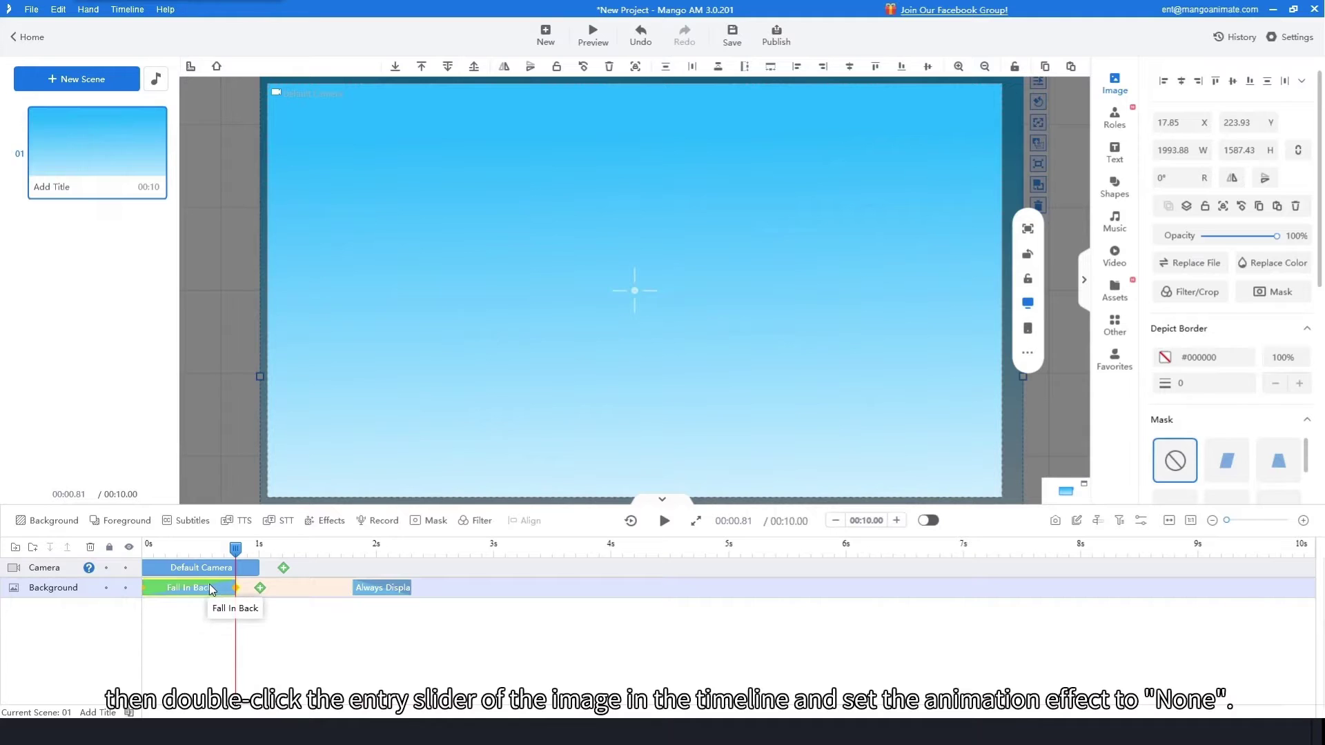
pyautogui.scroll(10, 182, 449)
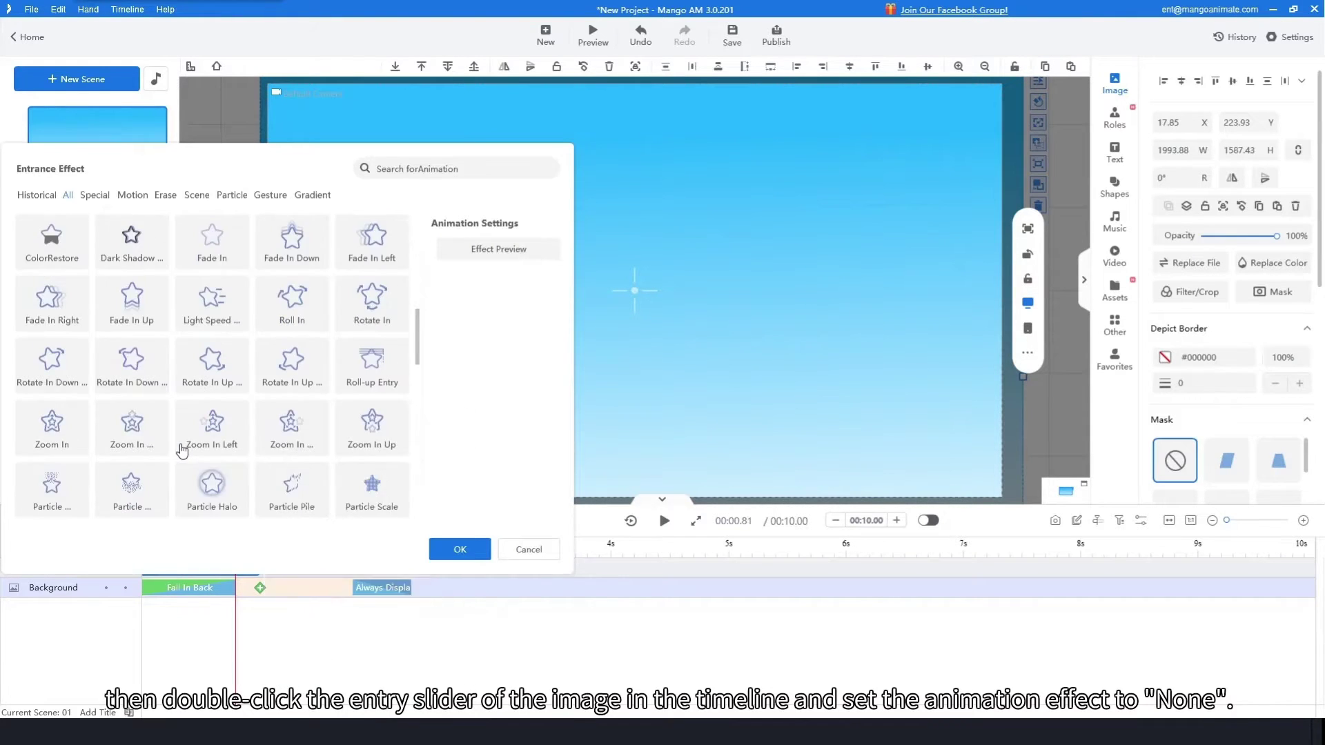
pyautogui.scroll(3, 182, 450)
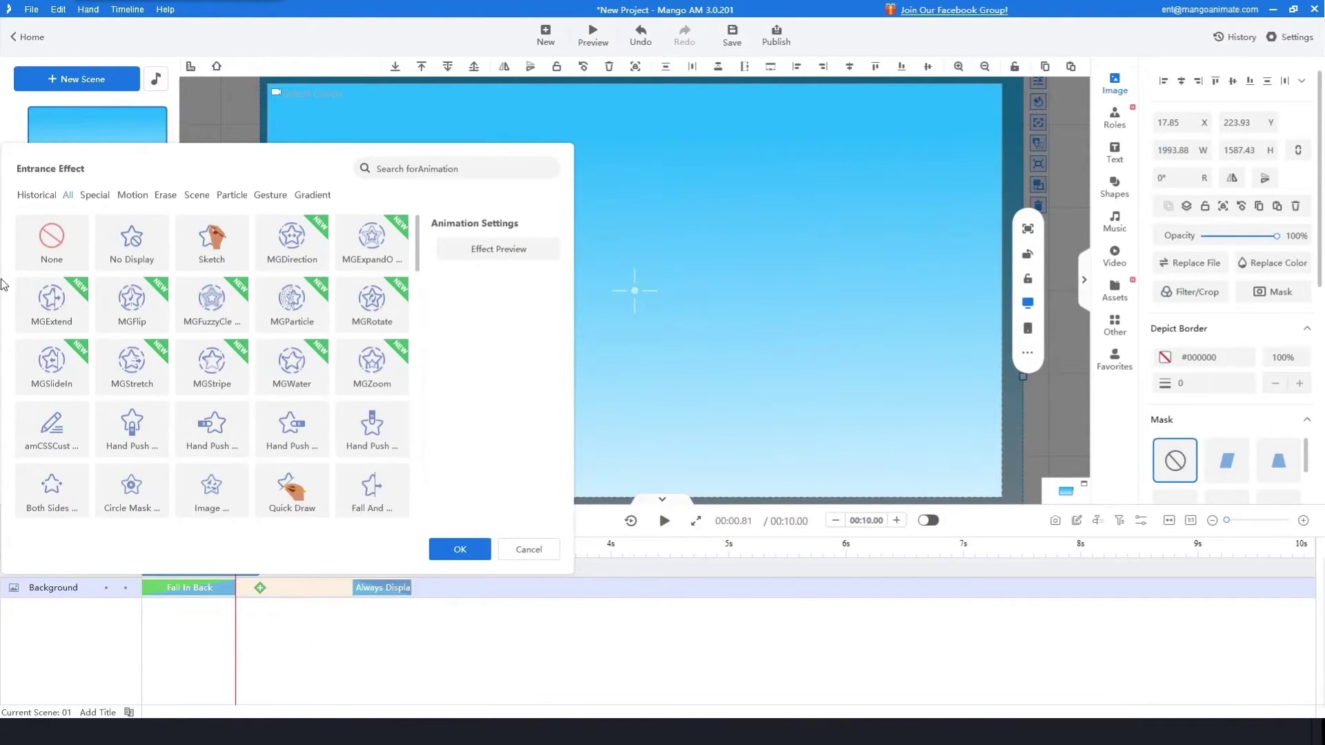
pyautogui.click(75, 266)
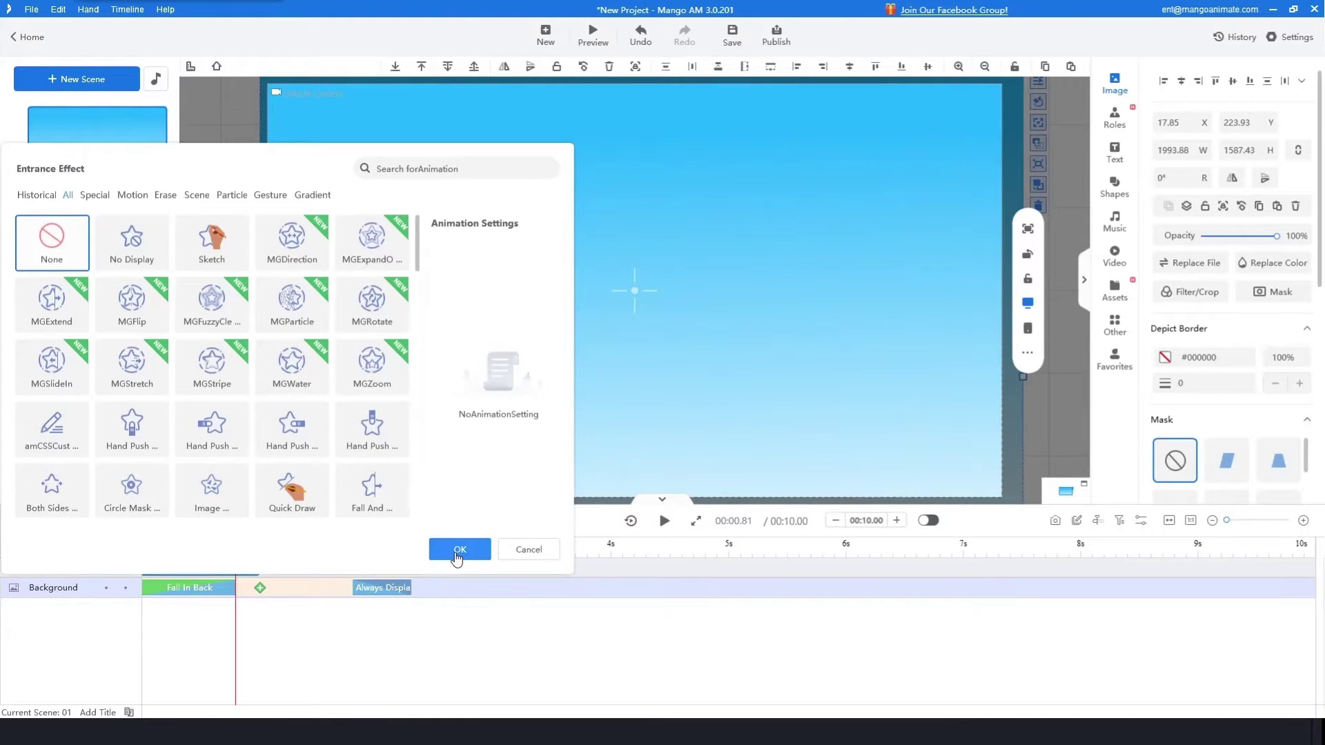
pyautogui.click(460, 549)
# Import the image file Cloud-L.png from the Scene 1 folder into the scene
pyautogui.click(1070, 127)
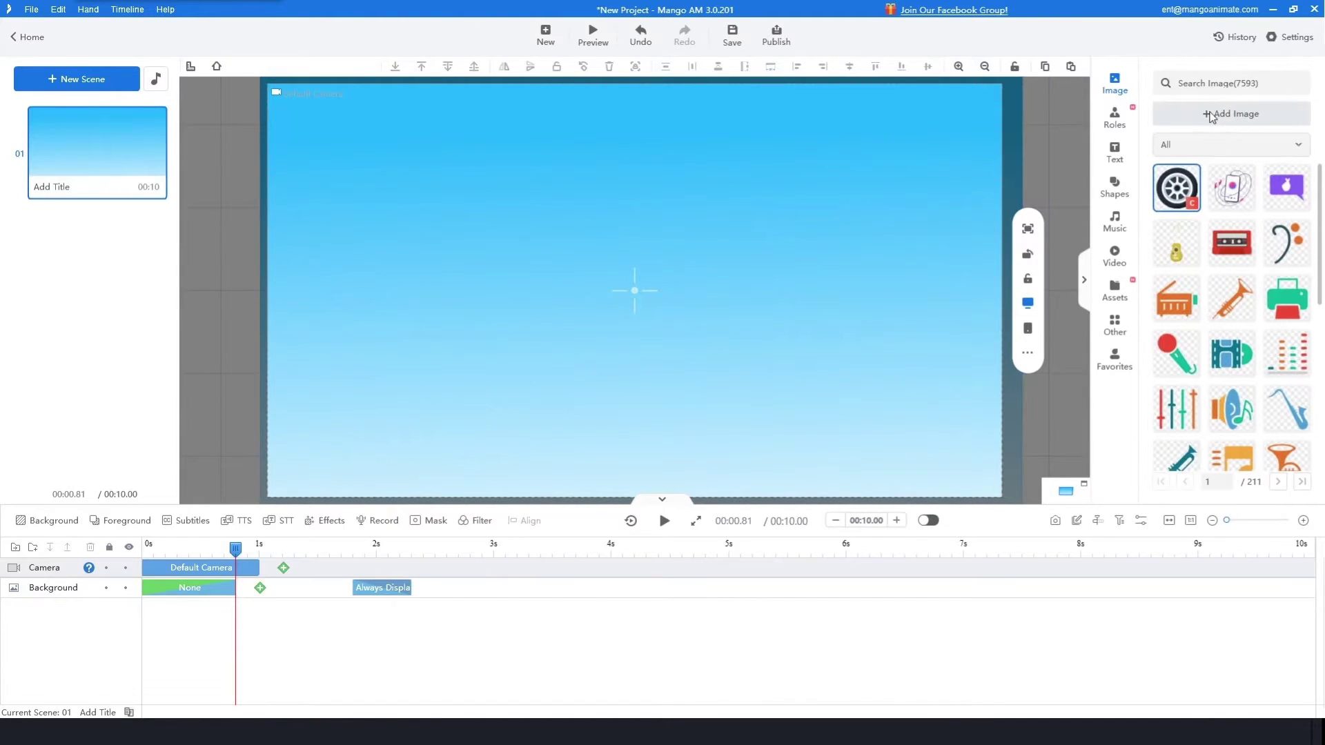
pyautogui.click(1209, 114)
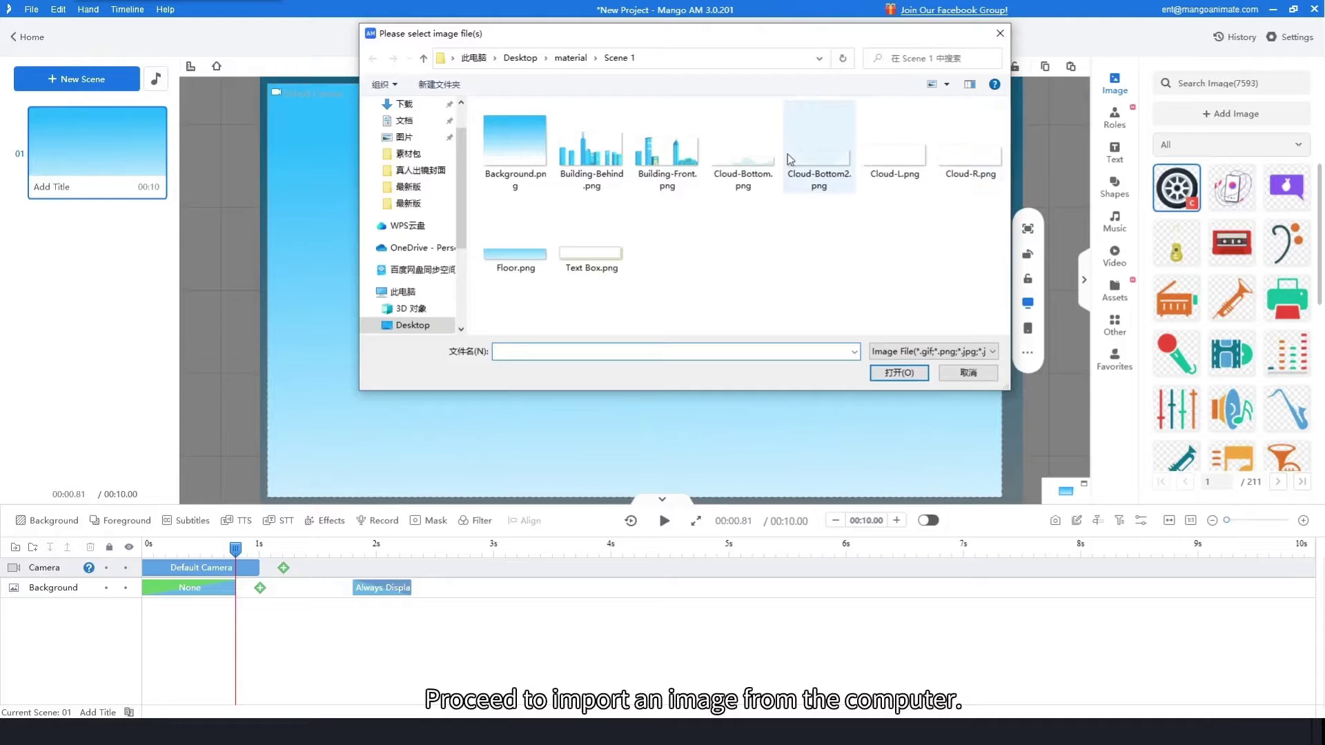
pyautogui.click(845, 164)
pyautogui.click(895, 163)
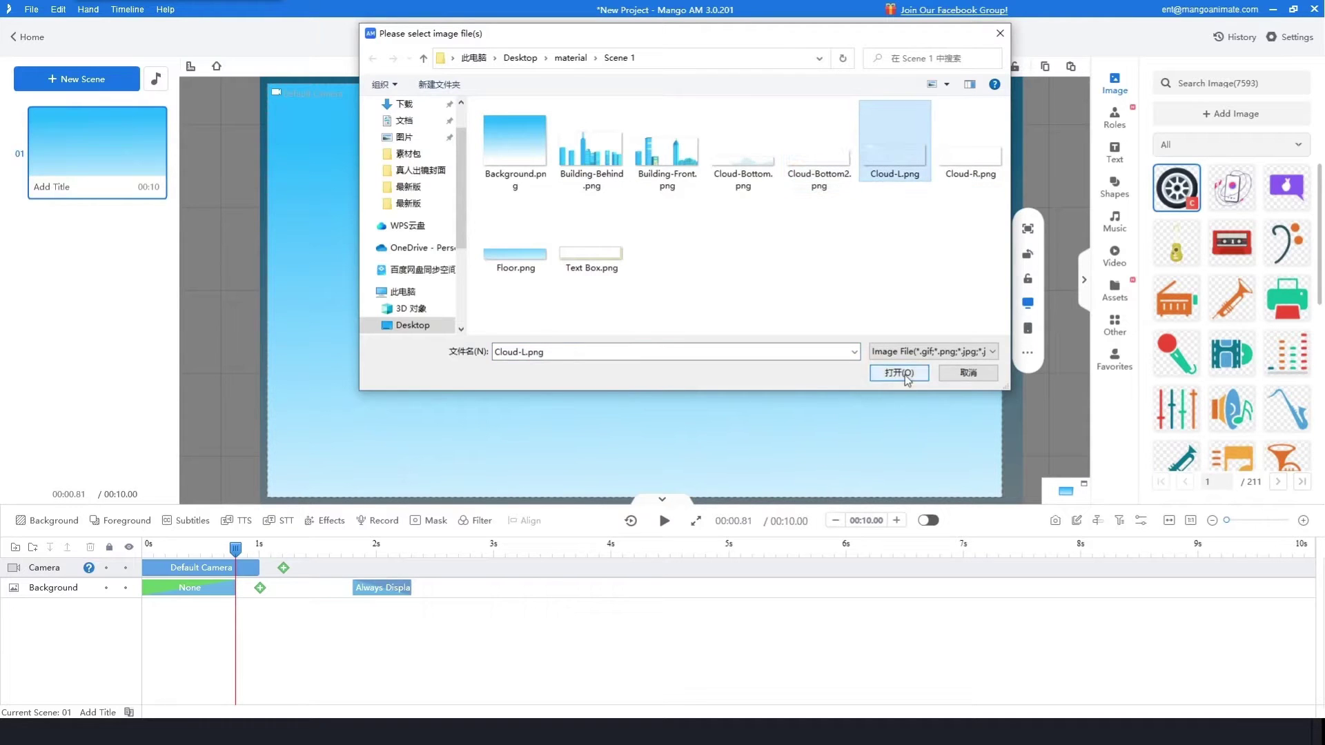
pyautogui.click(905, 376)
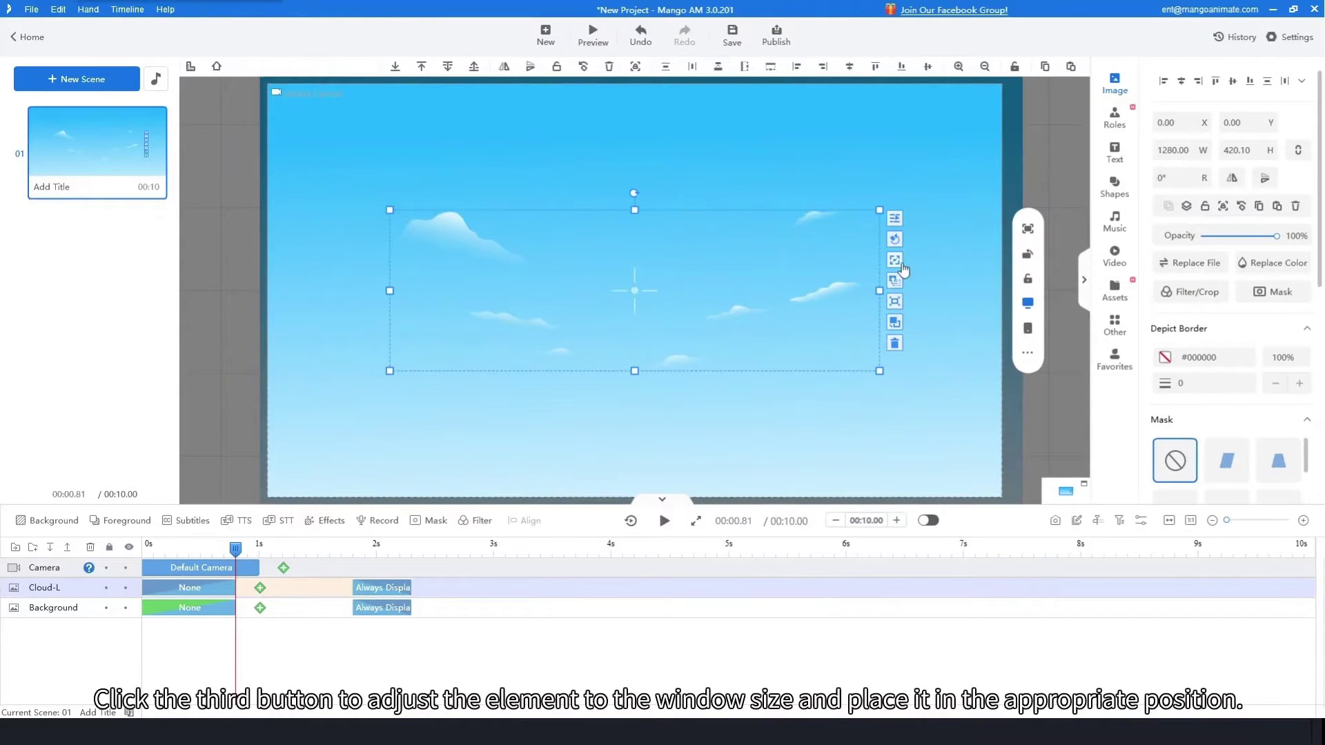
# Fit the Cloud-L image to the window, then enlarge it to about 2026 × 665 and position it across the sky
pyautogui.click(897, 262)
pyautogui.moveTo(268, 170); pyautogui.dragTo(223, 144)
pyautogui.moveTo(471, 241); pyautogui.dragTo(494, 249)
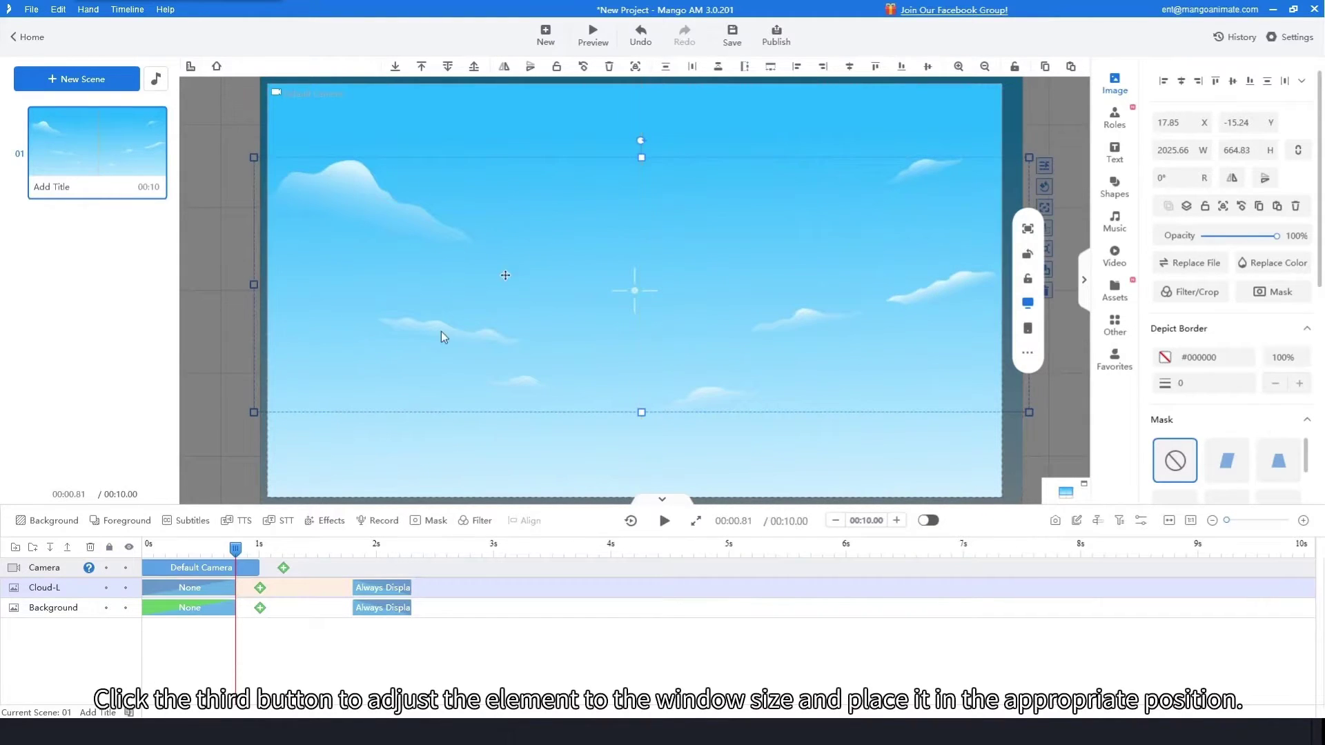
# Set Cloud-L's entrance effect to Fade In Left, starting at about 0.2 seconds, and play the animation
pyautogui.doubleClick(189, 589)
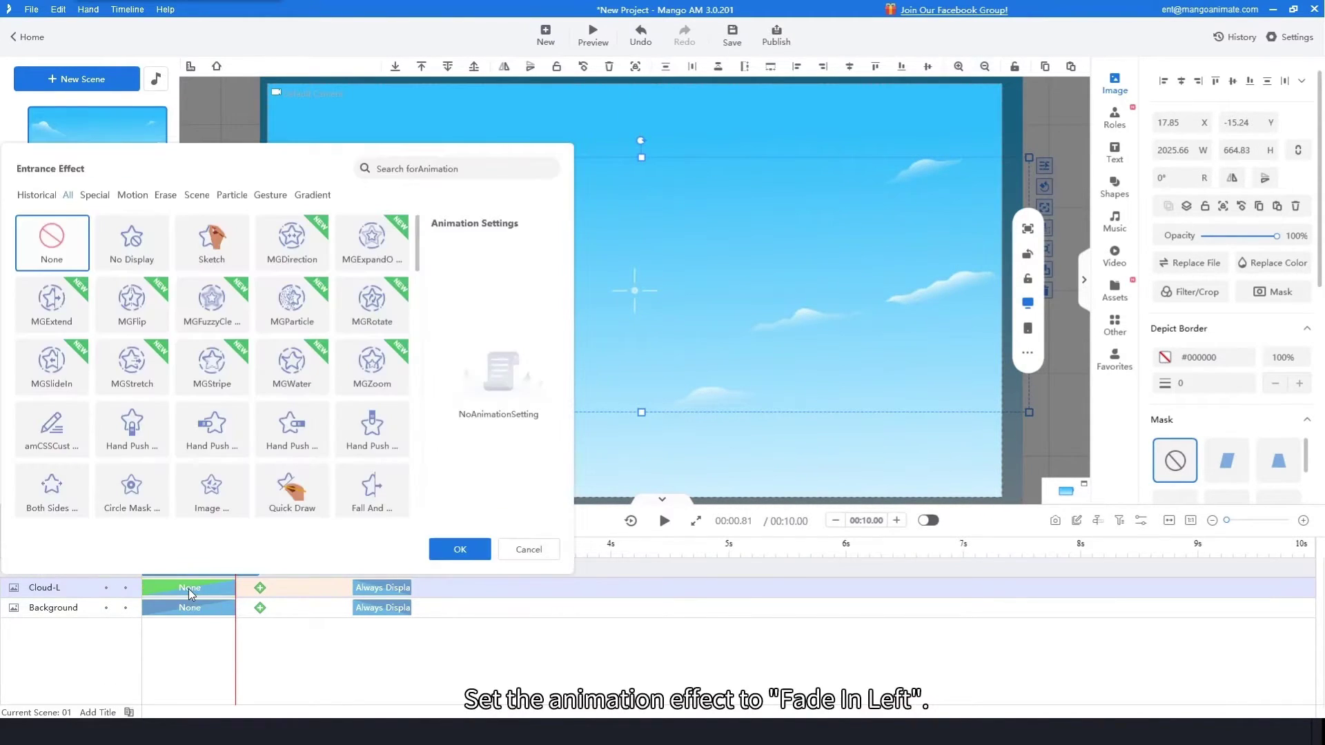
pyautogui.scroll(-6, 271, 412)
pyautogui.scroll(-4, 271, 412)
pyautogui.scroll(-5, 281, 405)
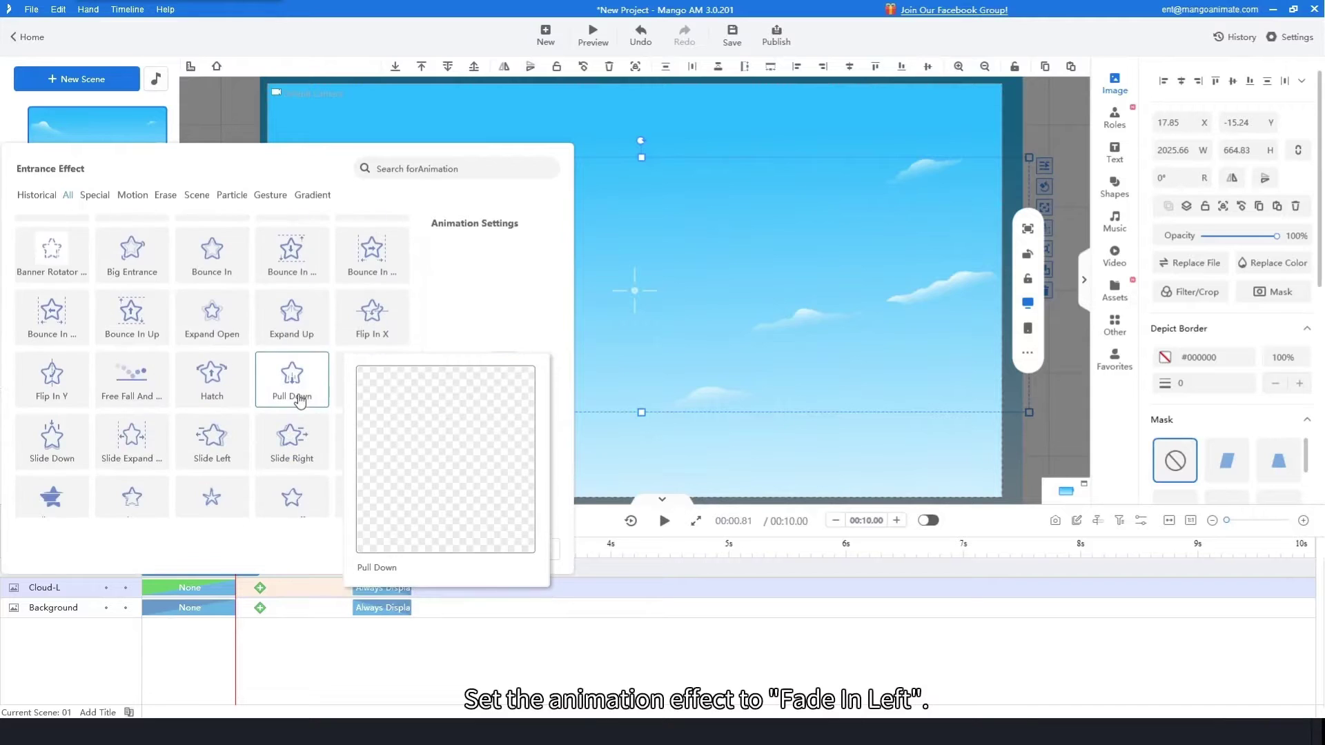
pyautogui.scroll(9, 297, 402)
pyautogui.scroll(3, 306, 391)
pyautogui.click(377, 398)
pyautogui.click(459, 549)
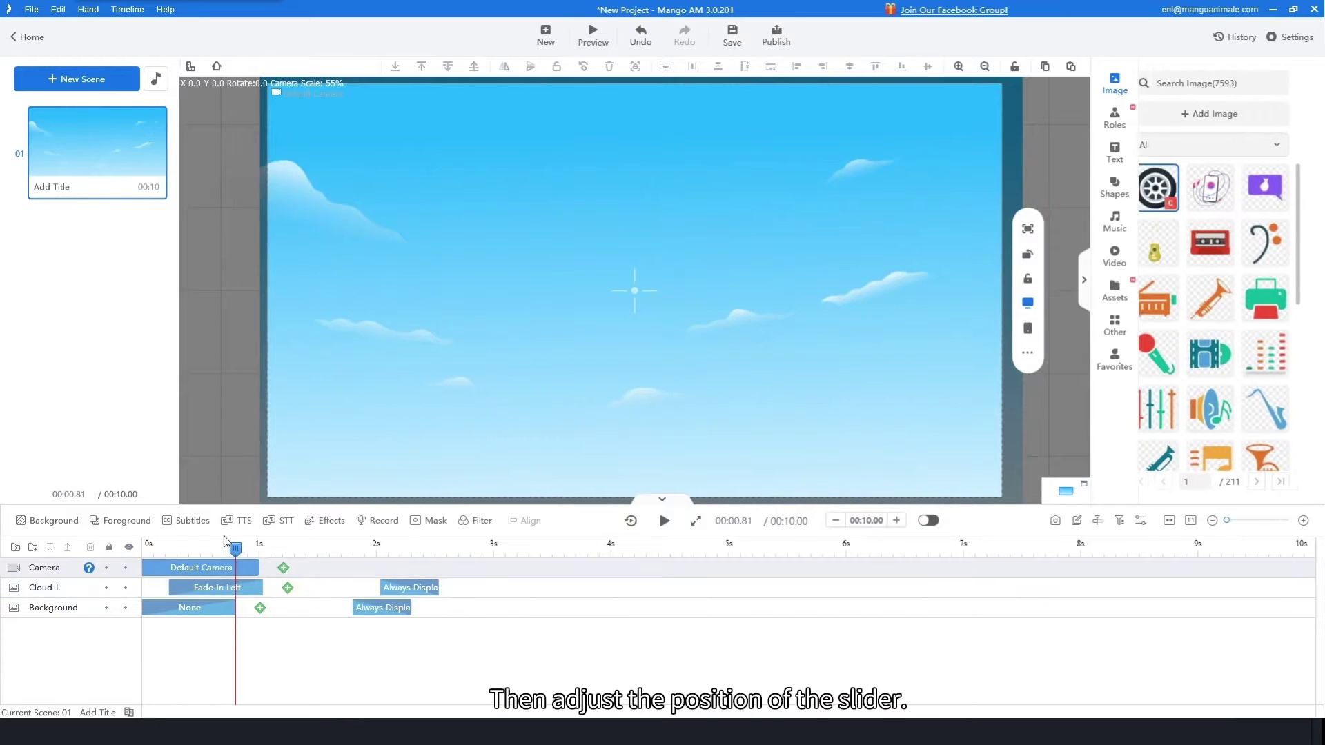
pyautogui.click(665, 520)
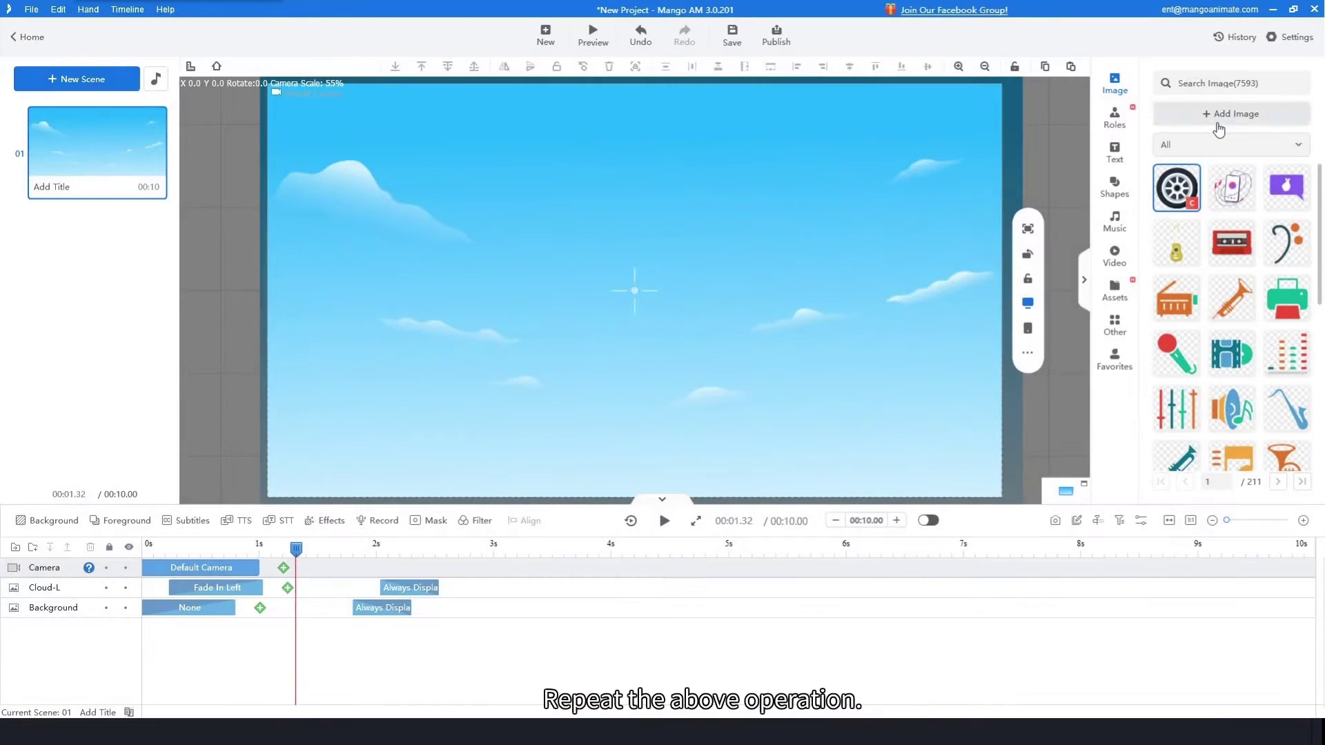
# Import Cloud-R.png from the Scene 1 folder, enlarge it to about 2062 × 603 and position it across the sky
pyautogui.click(1214, 115)
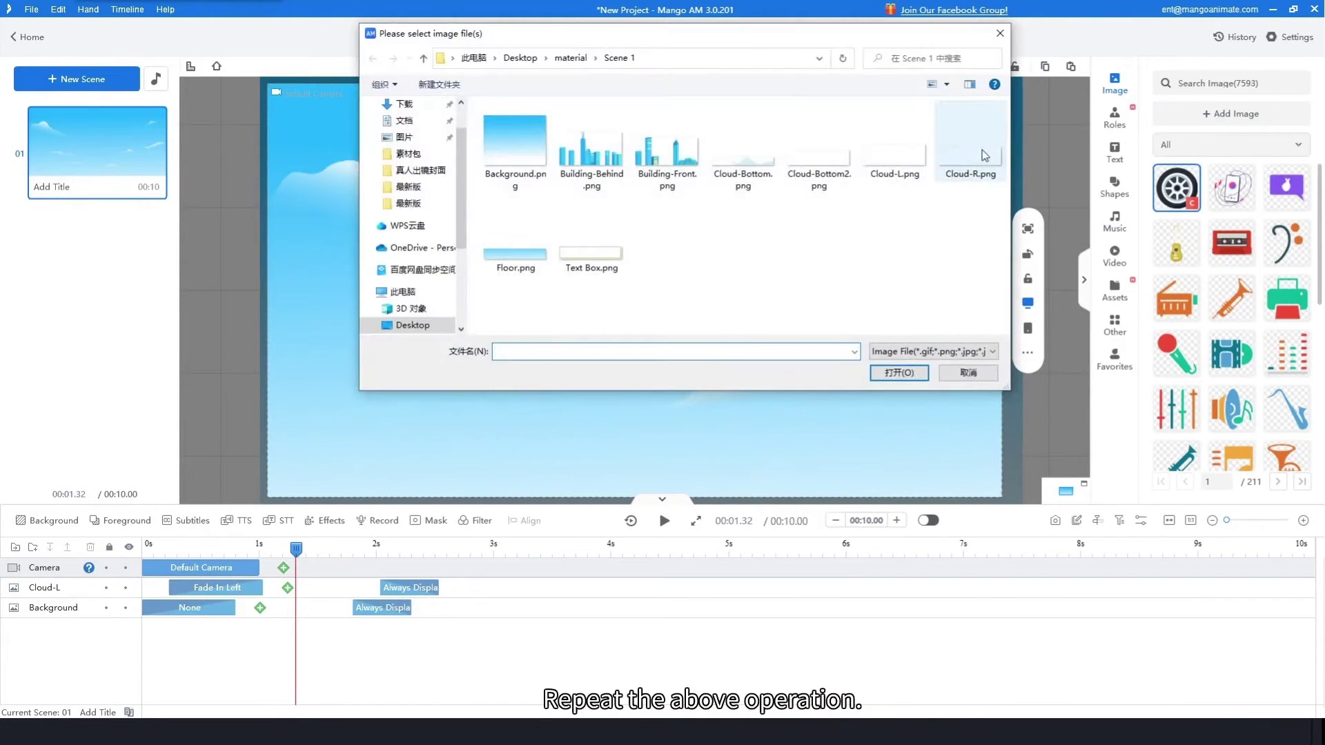
pyautogui.click(980, 171)
pyautogui.click(897, 373)
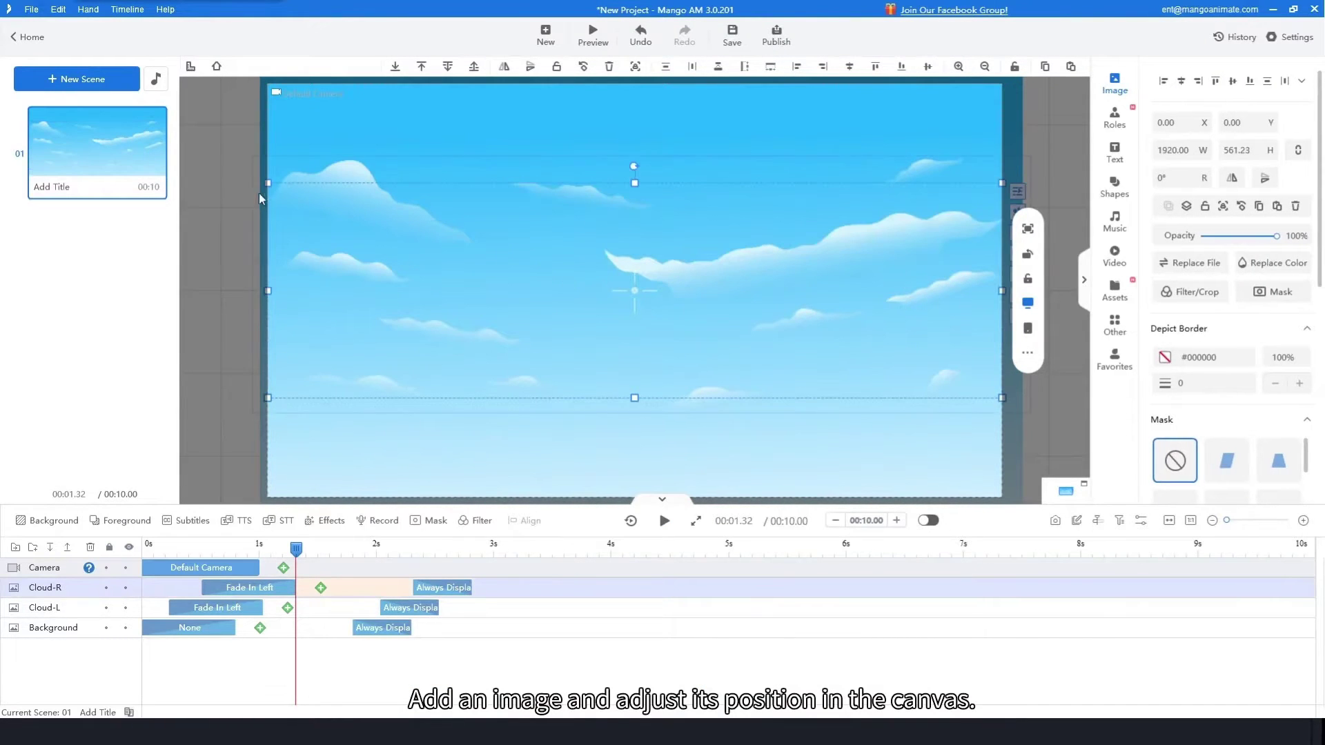
pyautogui.moveTo(267, 181); pyautogui.dragTo(211, 147)
pyautogui.moveTo(465, 280); pyautogui.dragTo(490, 305)
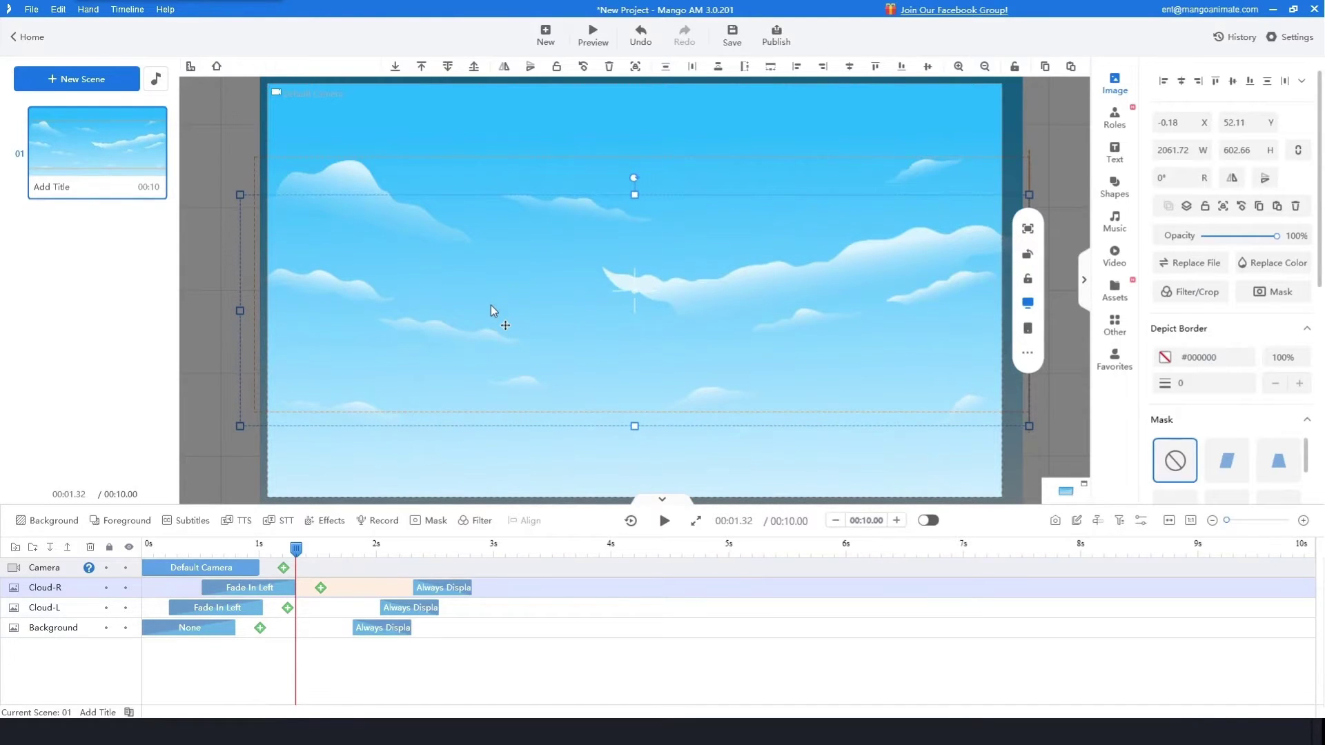
# Set Cloud-R's entrance effect to Fade In Right and play the animation up to about 2 seconds
pyautogui.doubleClick(268, 589)
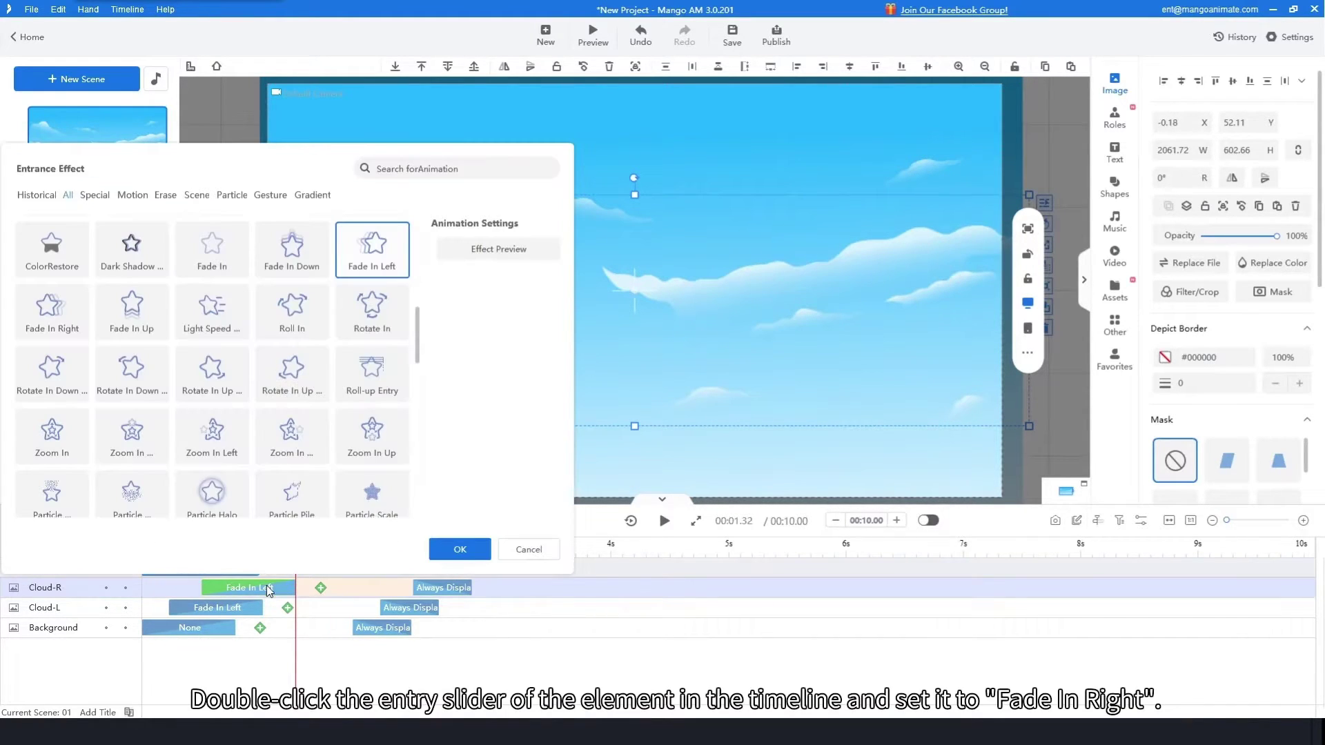
pyautogui.click(52, 310)
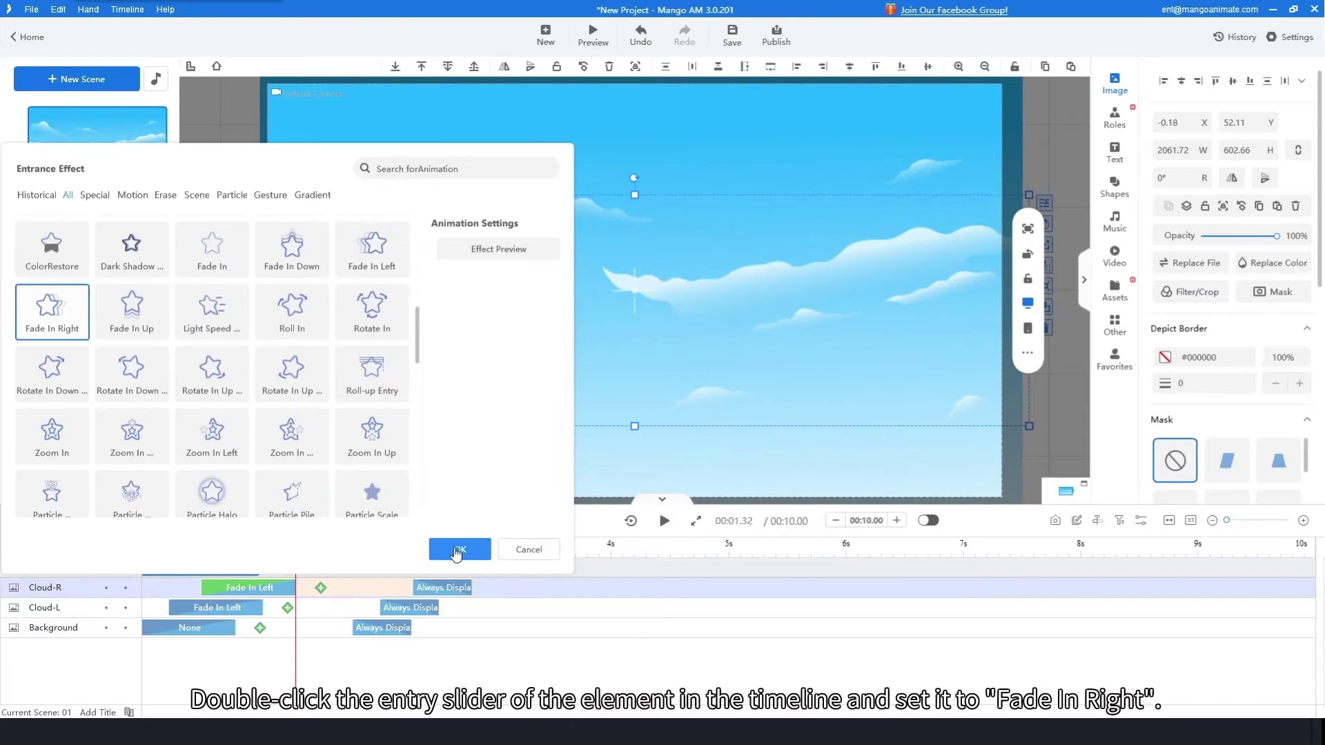
pyautogui.click(458, 549)
pyautogui.press('space')
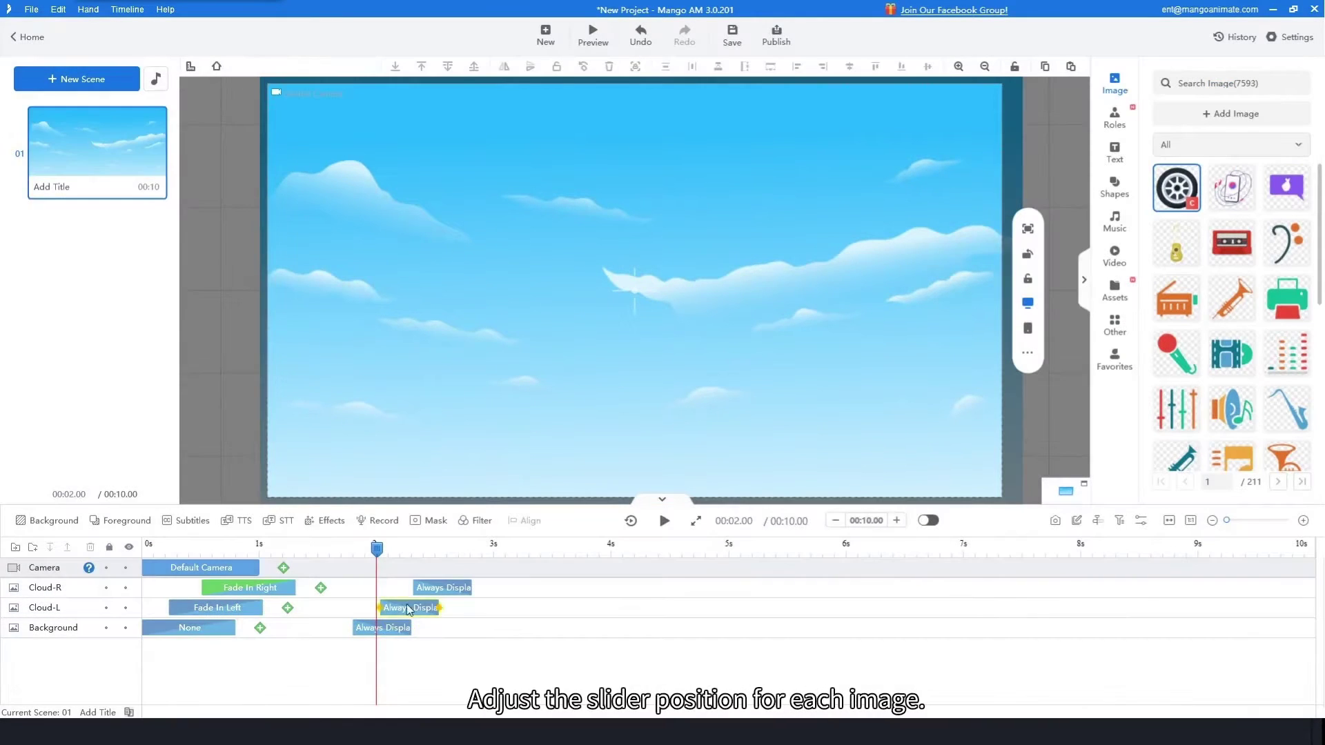
# Move the Always Display exit blocks to start at about 5.8 s for Cloud-R, 6.7 s for Cloud-L and 7.3 s for Background
pyautogui.moveTo(410, 607); pyautogui.dragTo(664, 607)
pyautogui.moveTo(442, 587); pyautogui.dragTo(854, 588)
pyautogui.moveTo(404, 636); pyautogui.dragTo(1047, 633)
pyautogui.moveTo(674, 607); pyautogui.dragTo(973, 620)
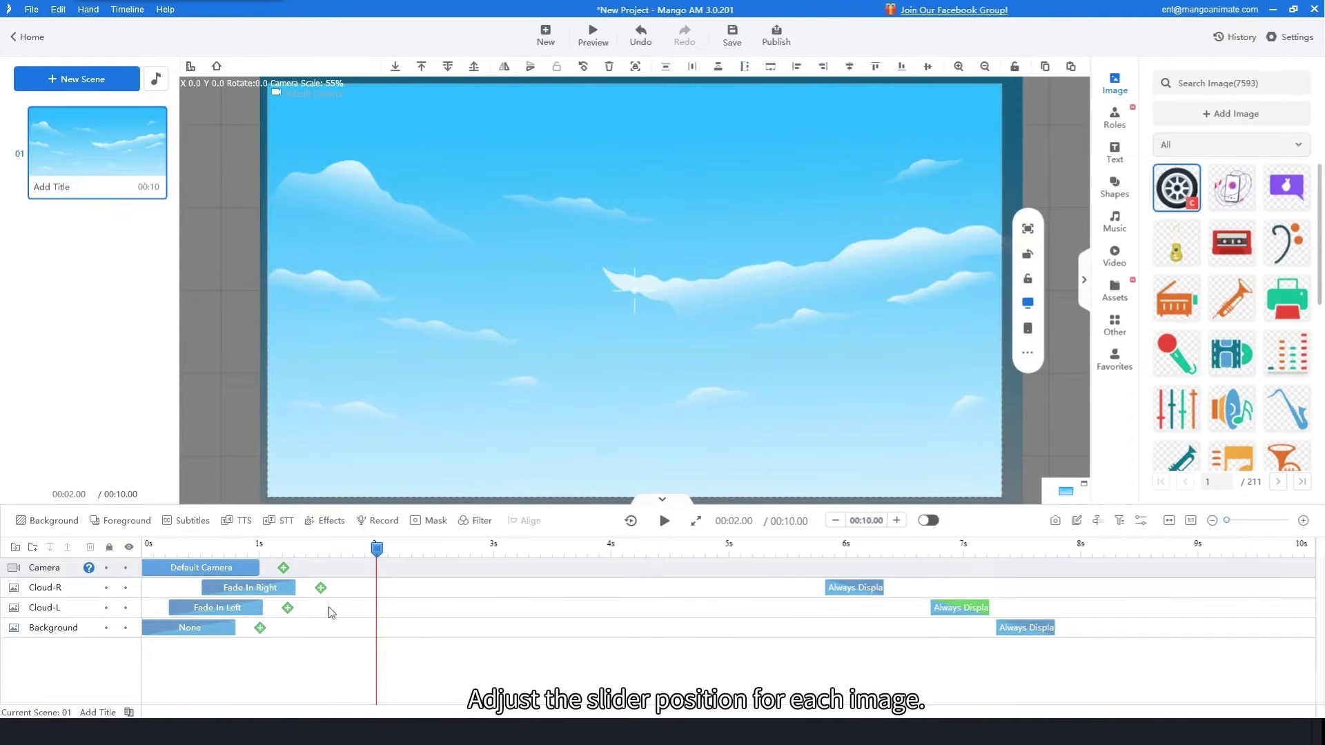
# Add the Eyeball scaling emphasis effect to Cloud-L and stretch it to span from its entrance block to its exit block
pyautogui.click(288, 607)
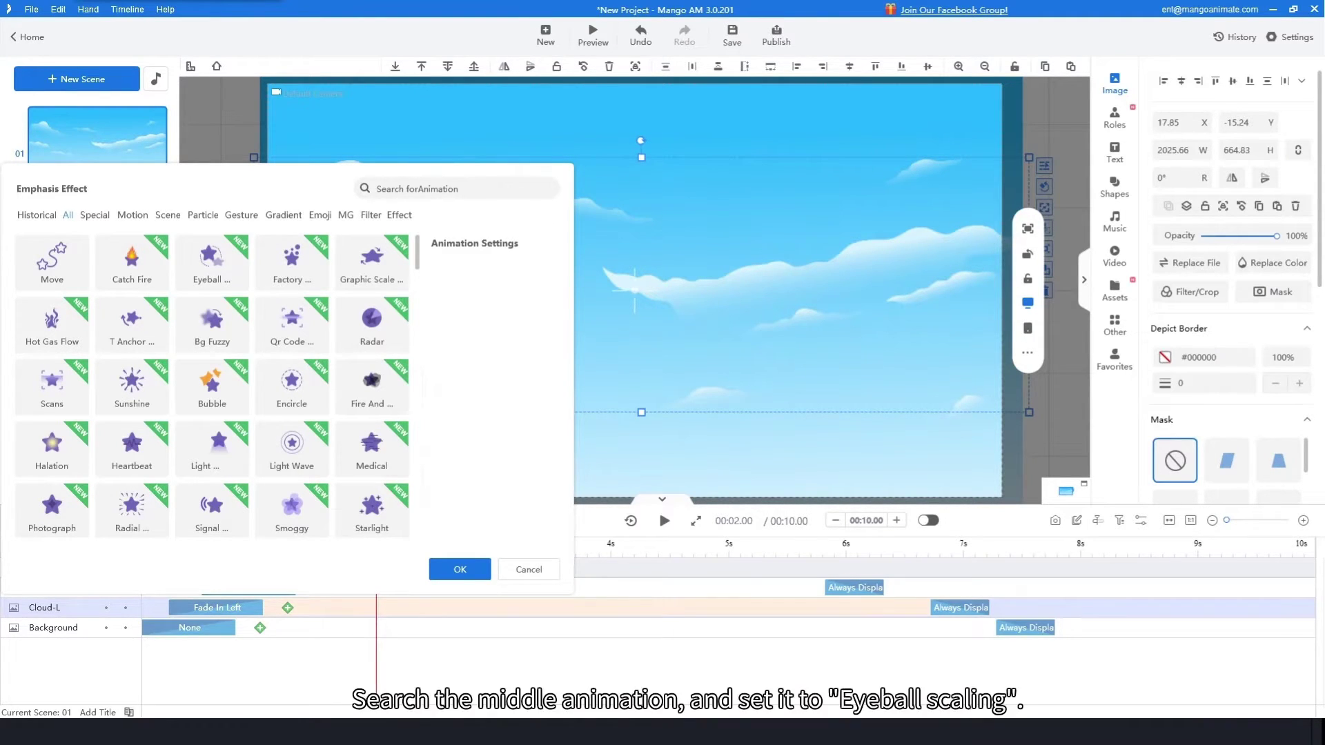
pyautogui.click(432, 189)
pyautogui.write('Eyeball scaling')
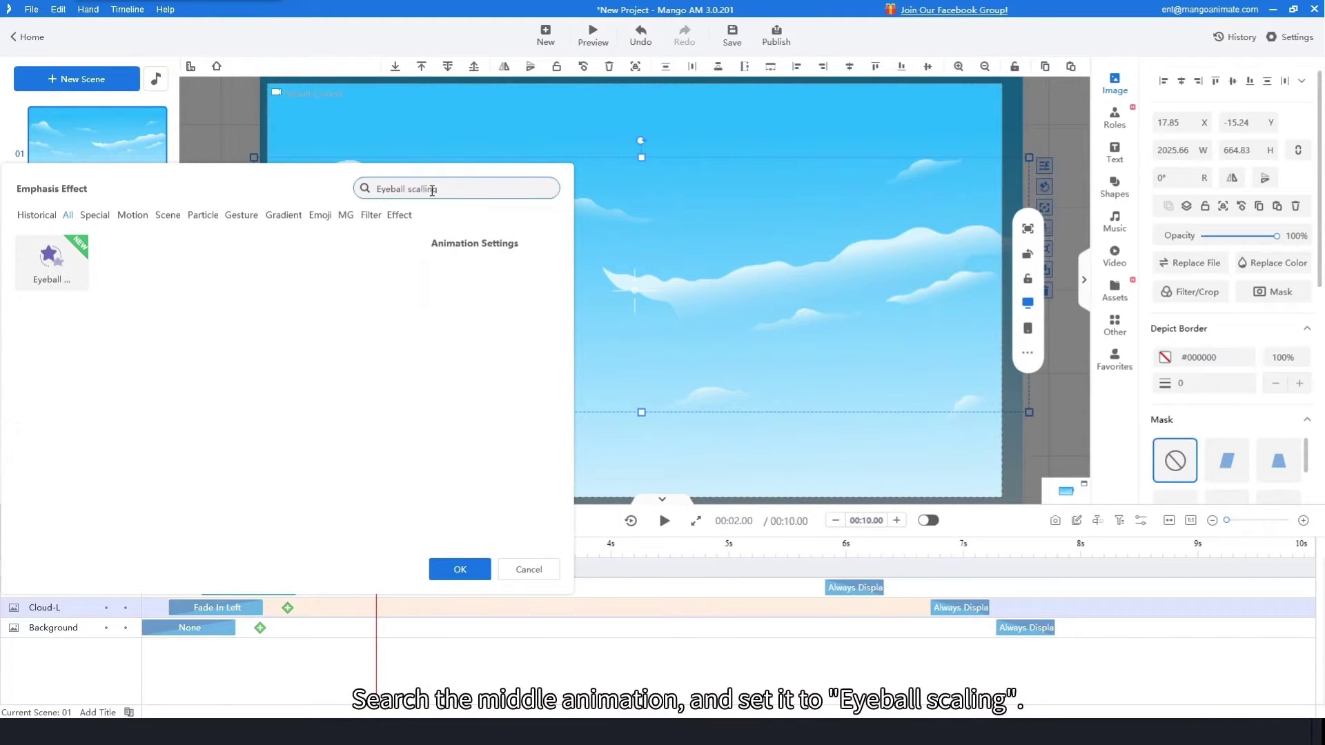
pyautogui.click(51, 262)
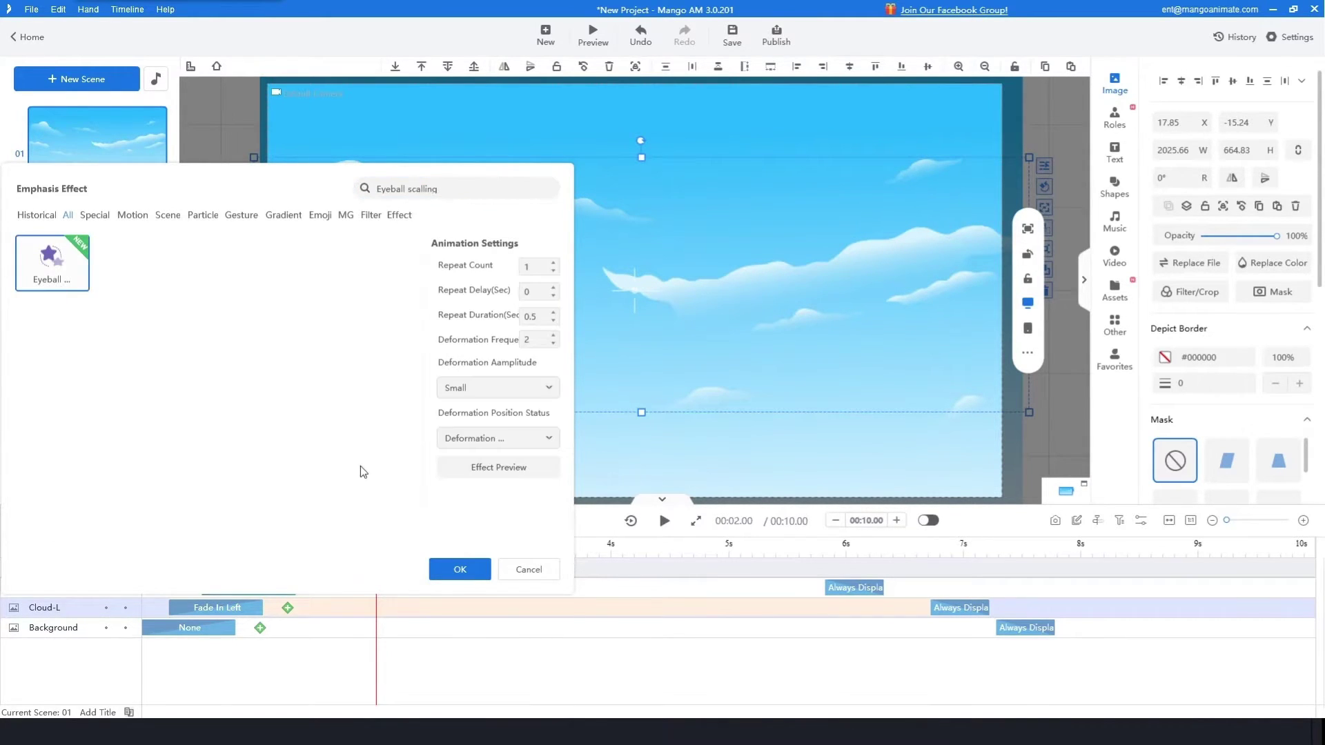
pyautogui.click(481, 573)
pyautogui.click(318, 608)
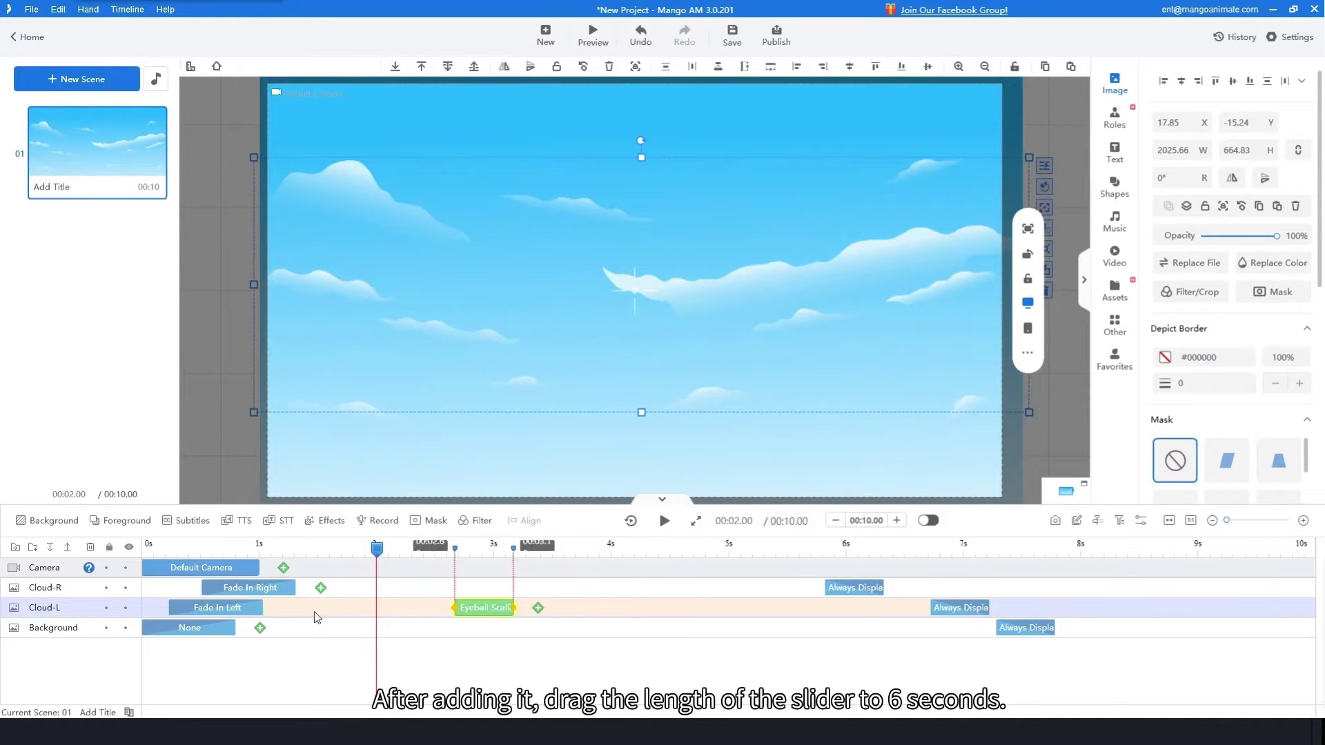
pyautogui.moveTo(320, 613); pyautogui.dragTo(923, 628)
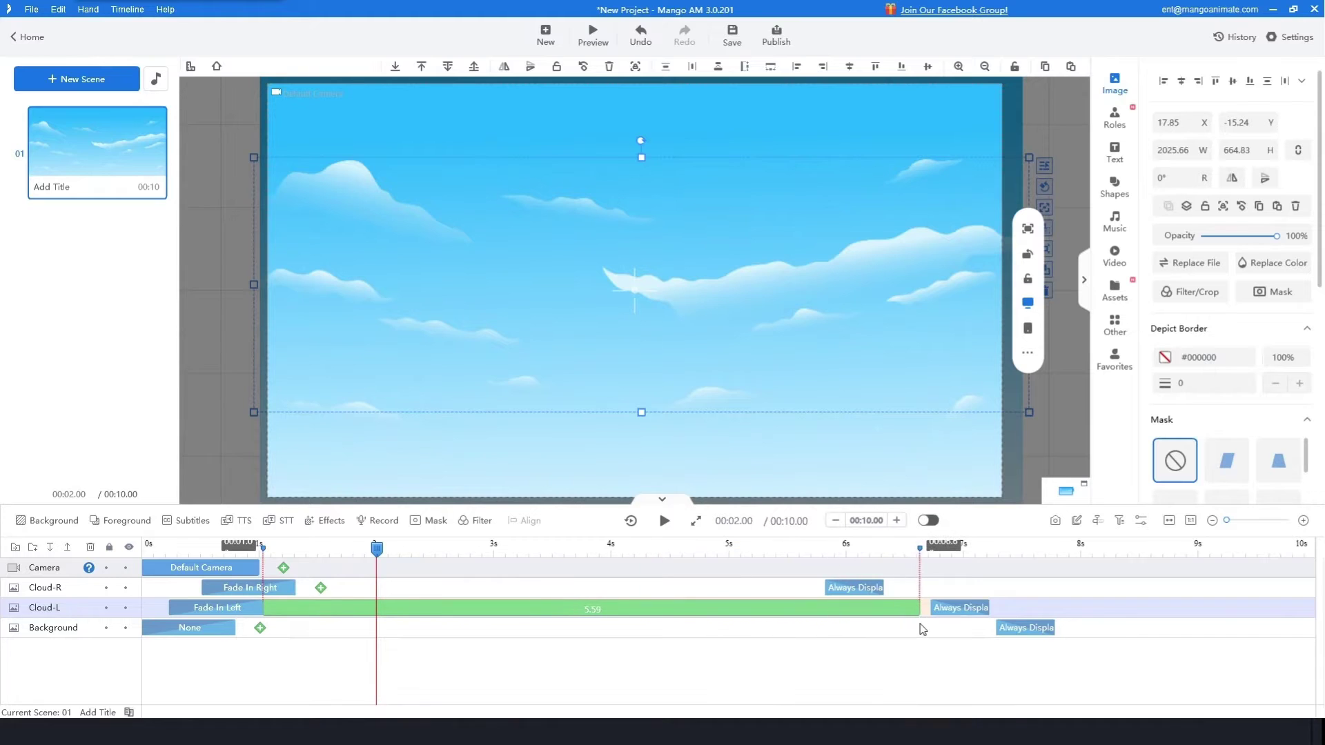
# Copy the Eyeball Scalling effect from Cloud-L and paste it onto the Cloud-R element
pyautogui.rightClick(619, 612)
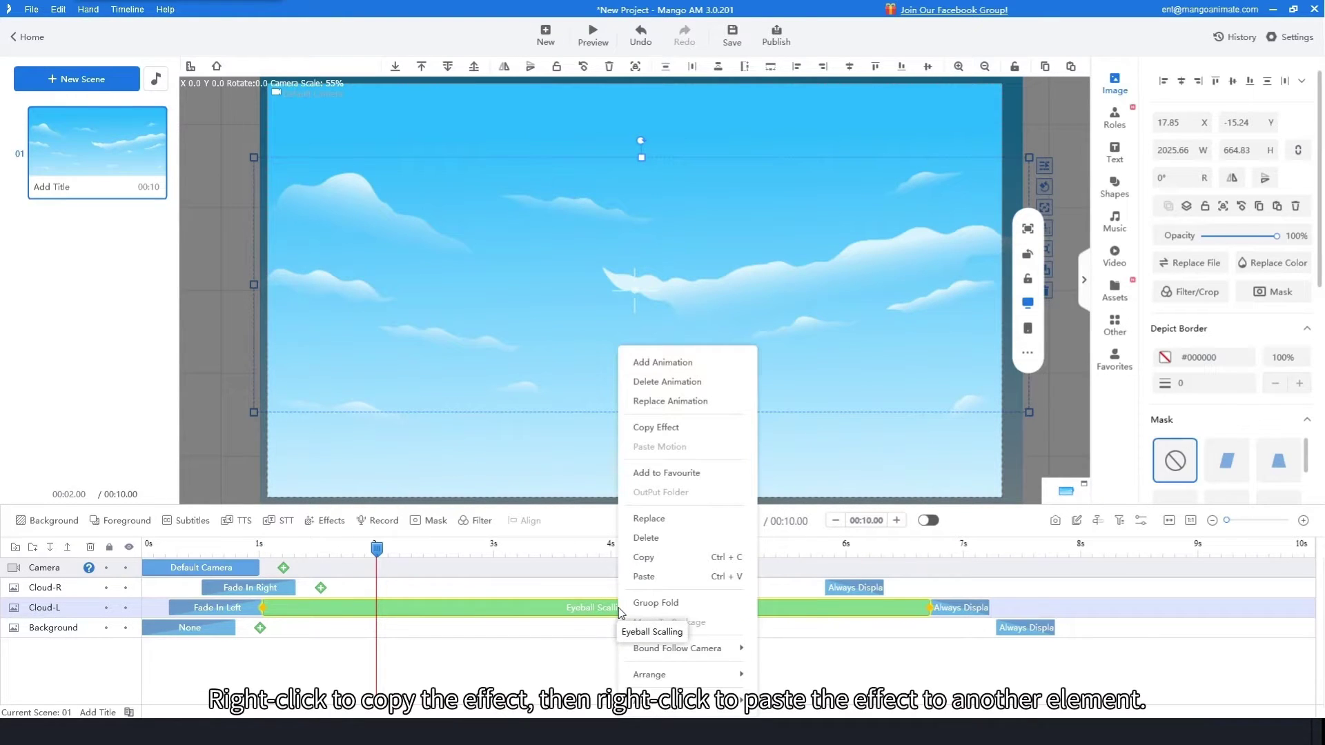
pyautogui.click(668, 429)
pyautogui.click(483, 578)
pyautogui.click(479, 587)
pyautogui.rightClick(479, 586)
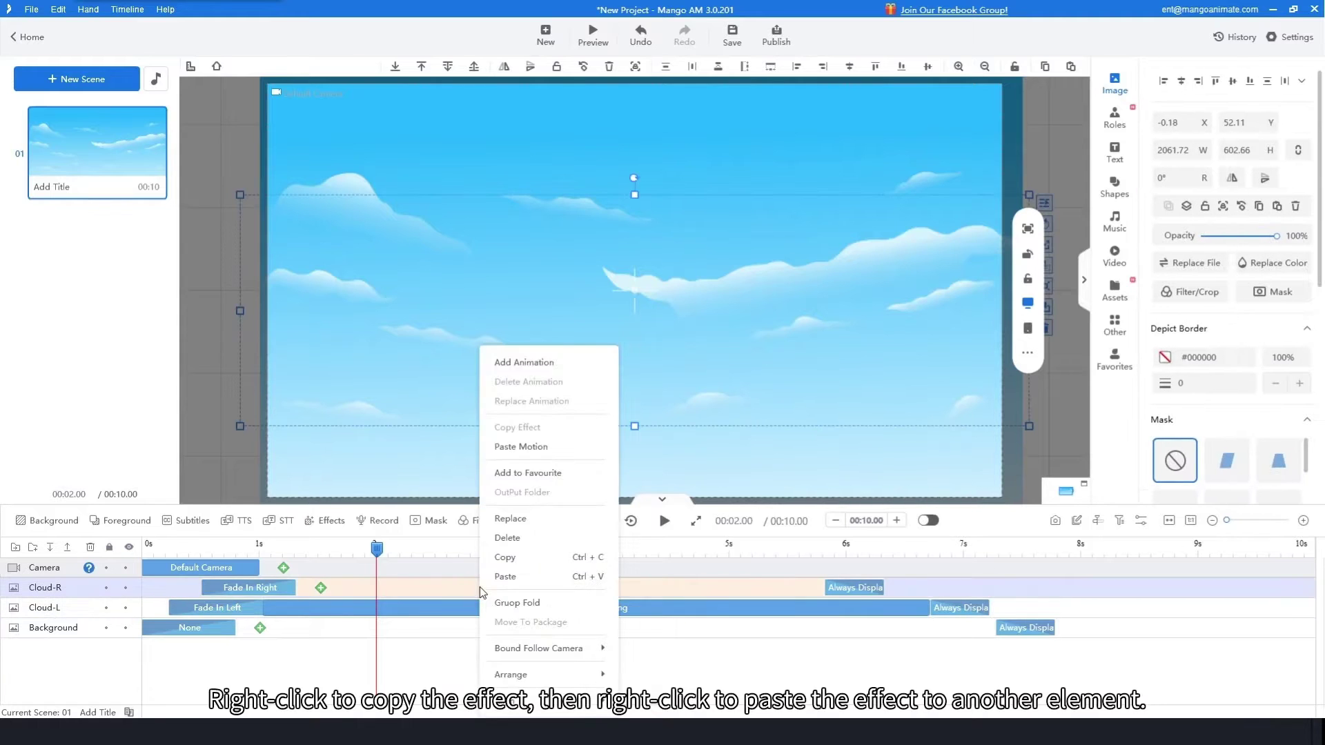
pyautogui.click(524, 448)
# Play the animation from about 0.8 s to about 5 s to check the cloud movement
pyautogui.click(236, 553)
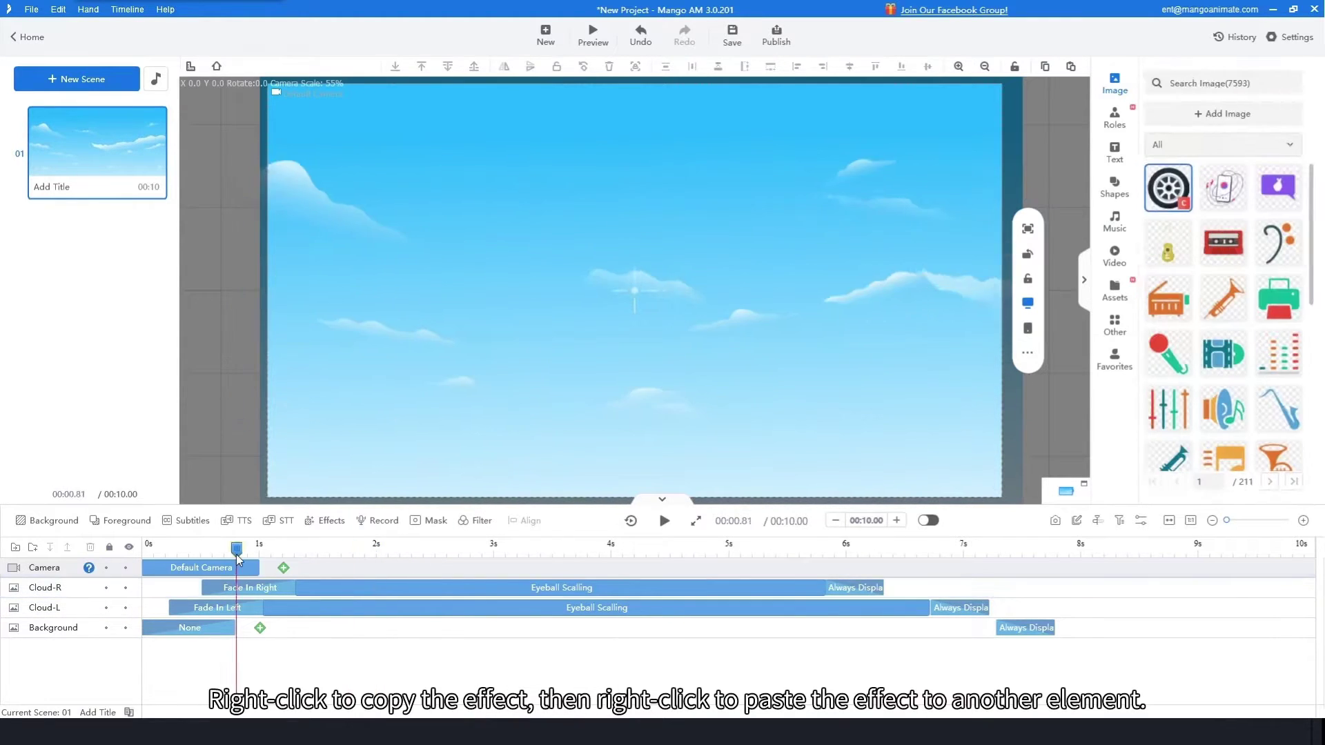
pyautogui.press('space')
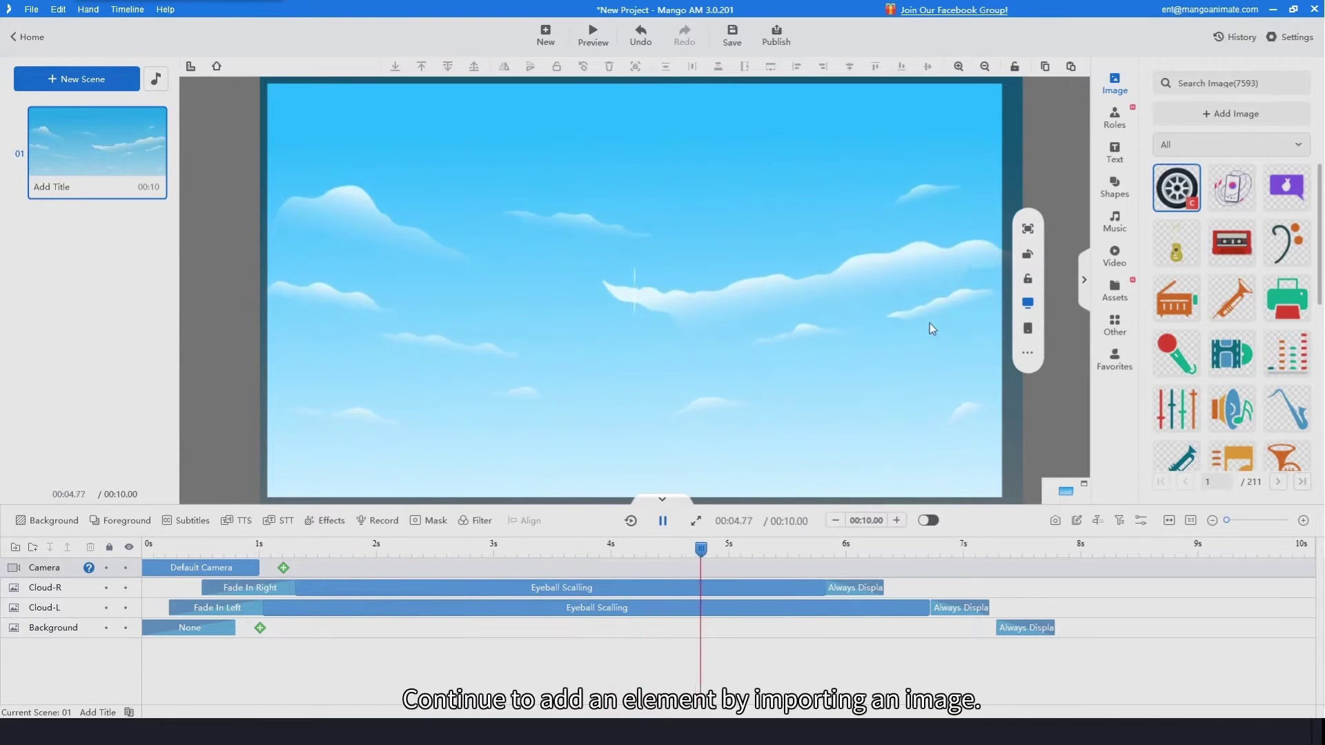
pyautogui.press('space')
# Import Building-Behind.png from the Scene 1 folder, enlarge it to about 1920 × 1014 and place it along the scene's lower edge
pyautogui.click(1190, 108)
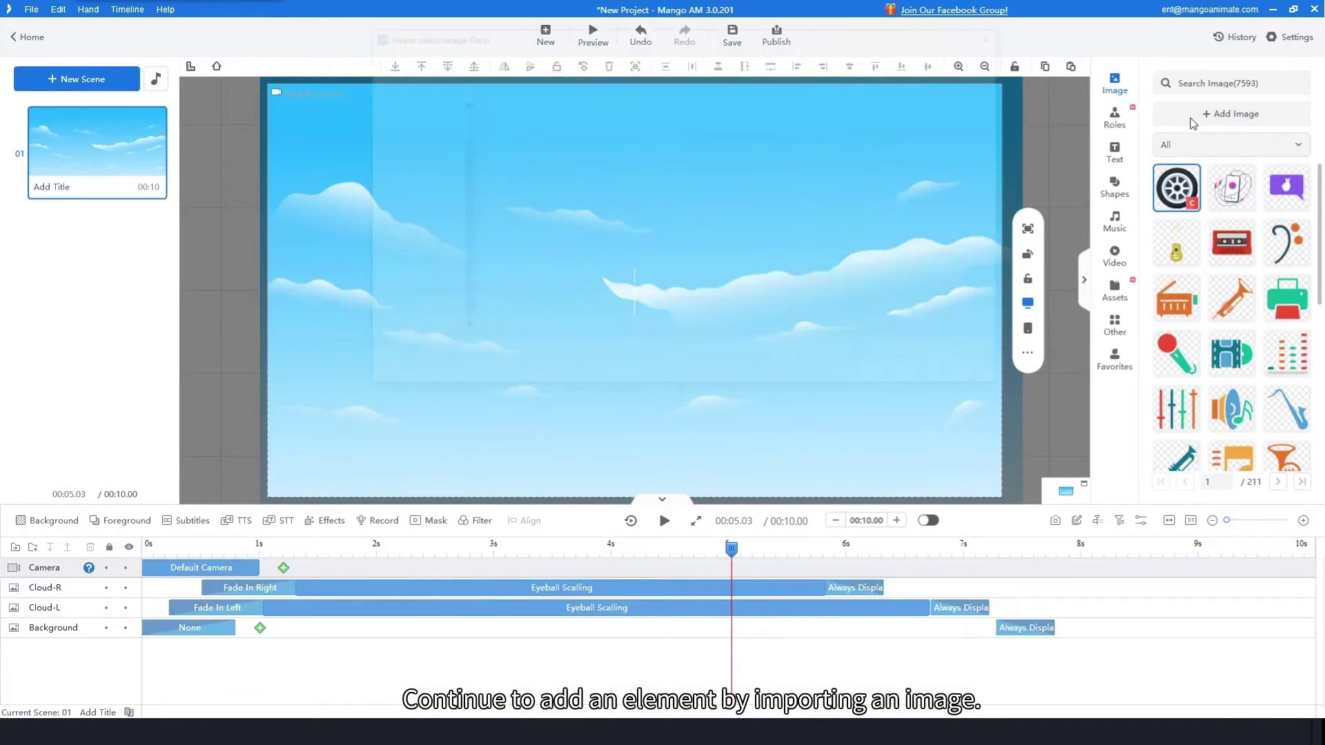
pyautogui.click(616, 152)
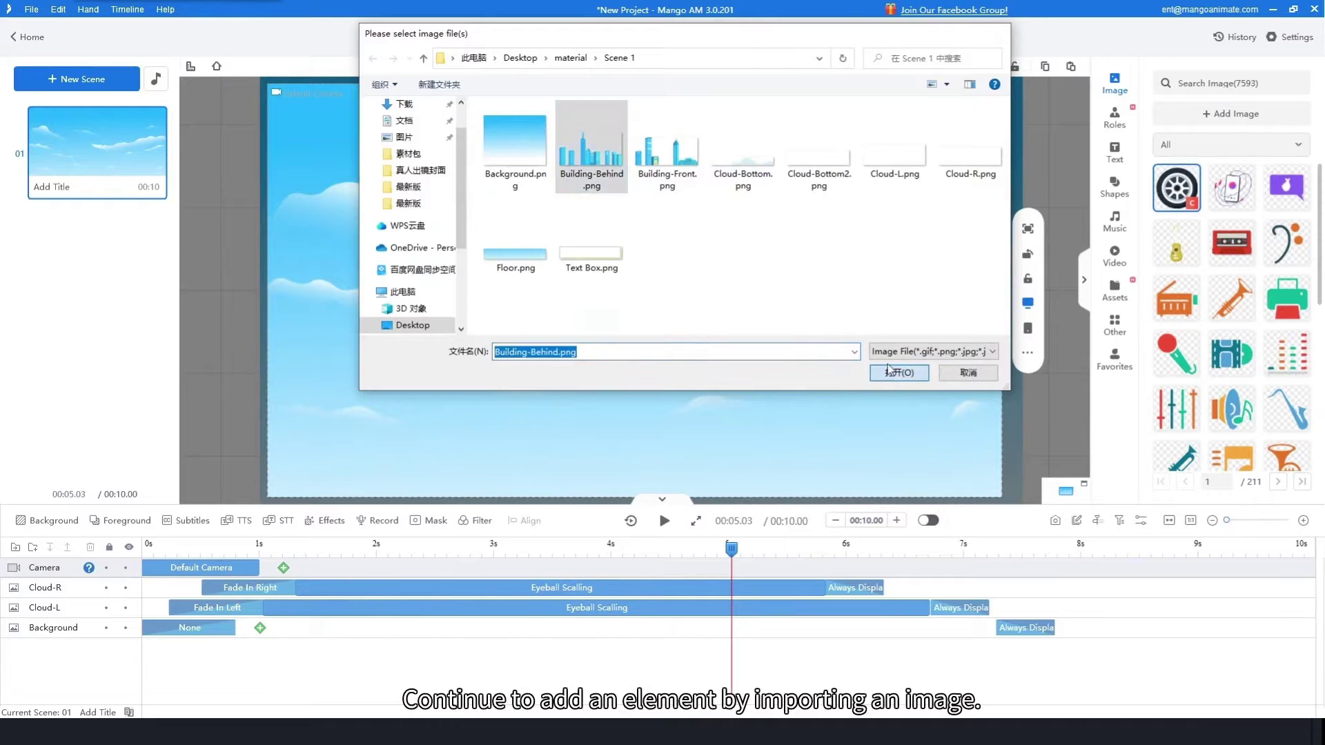
pyautogui.click(882, 377)
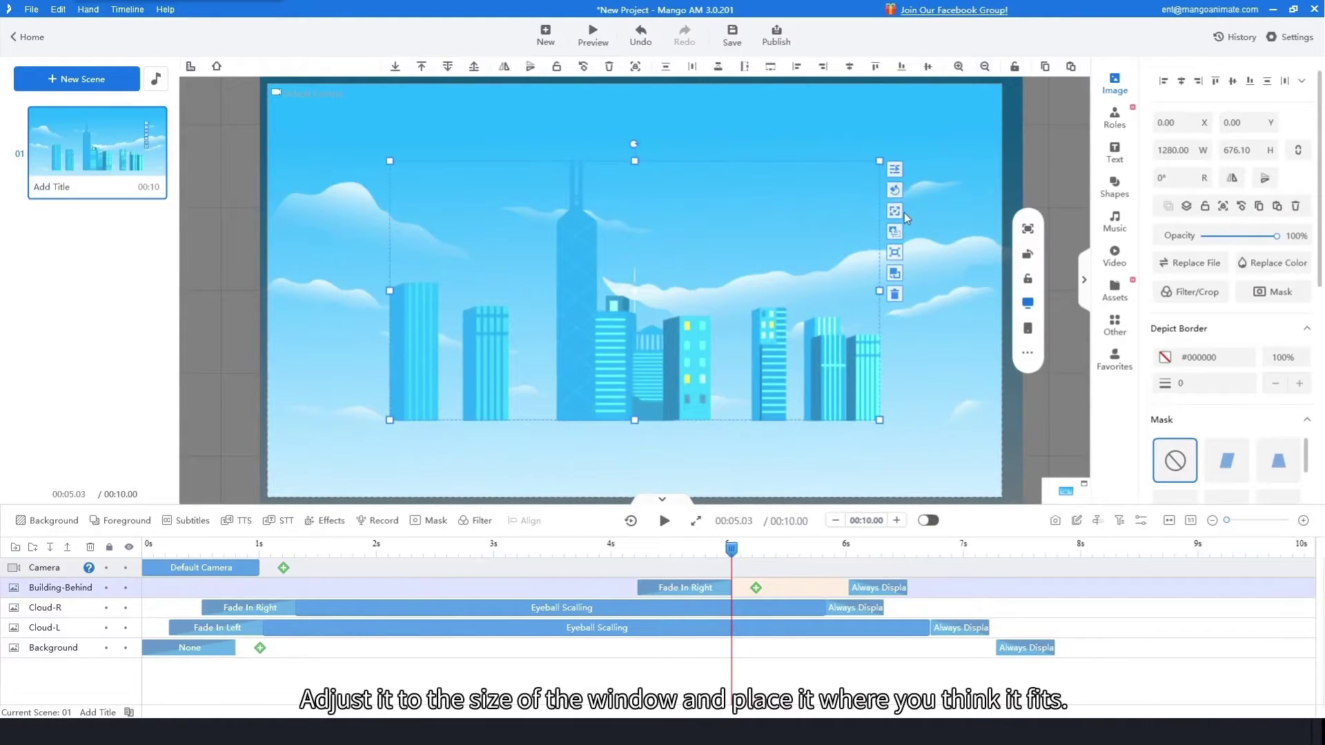
pyautogui.click(897, 211)
pyautogui.moveTo(550, 234); pyautogui.dragTo(550, 353)
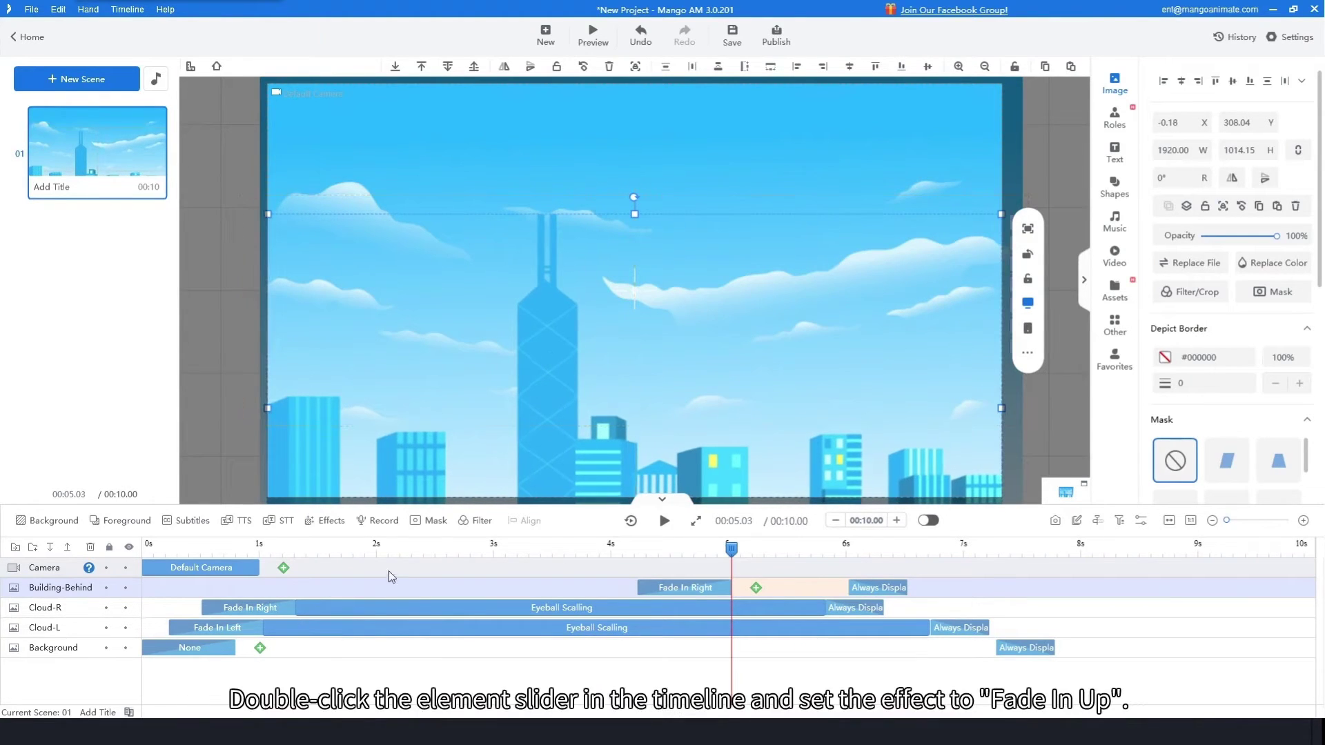
# Set Building-Behind's entrance effect to Fade In Up and move the block to start at about 0.75 s
pyautogui.doubleClick(703, 591)
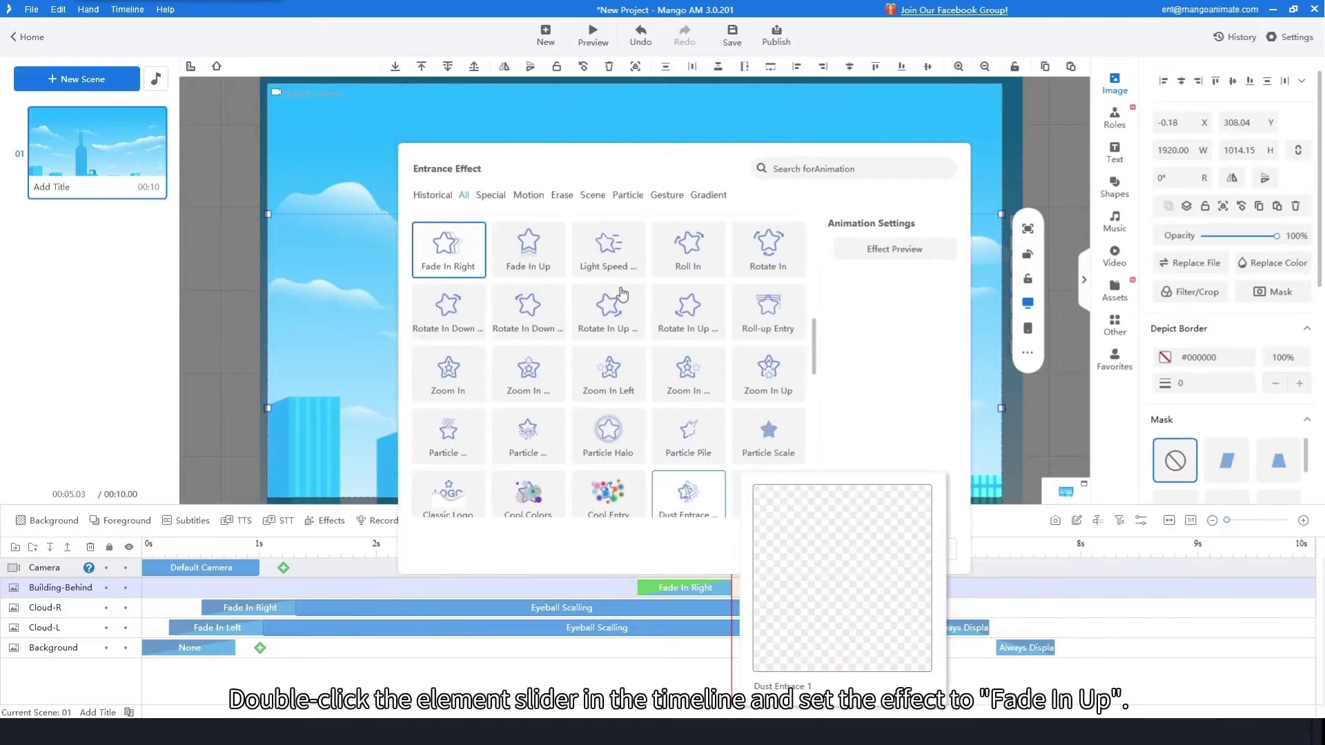
pyautogui.click(528, 249)
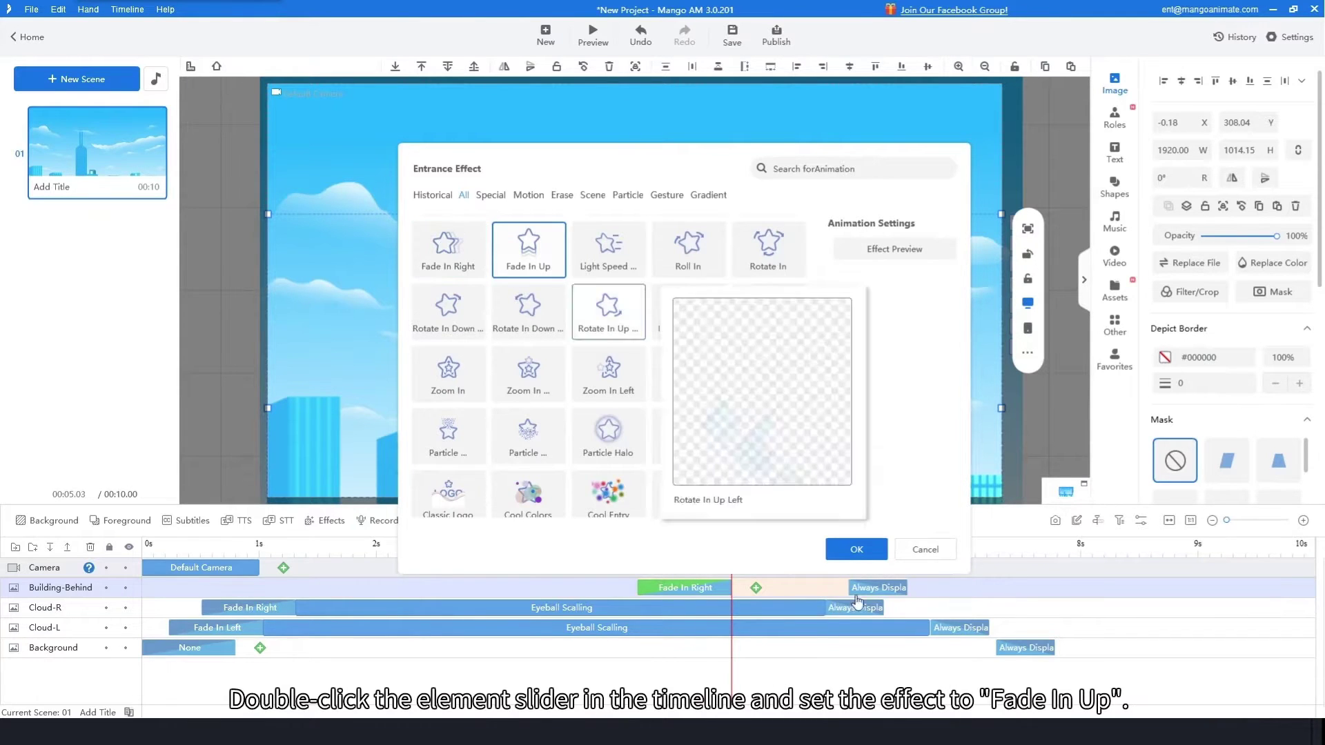
pyautogui.click(856, 549)
pyautogui.moveTo(686, 586); pyautogui.dragTo(283, 594)
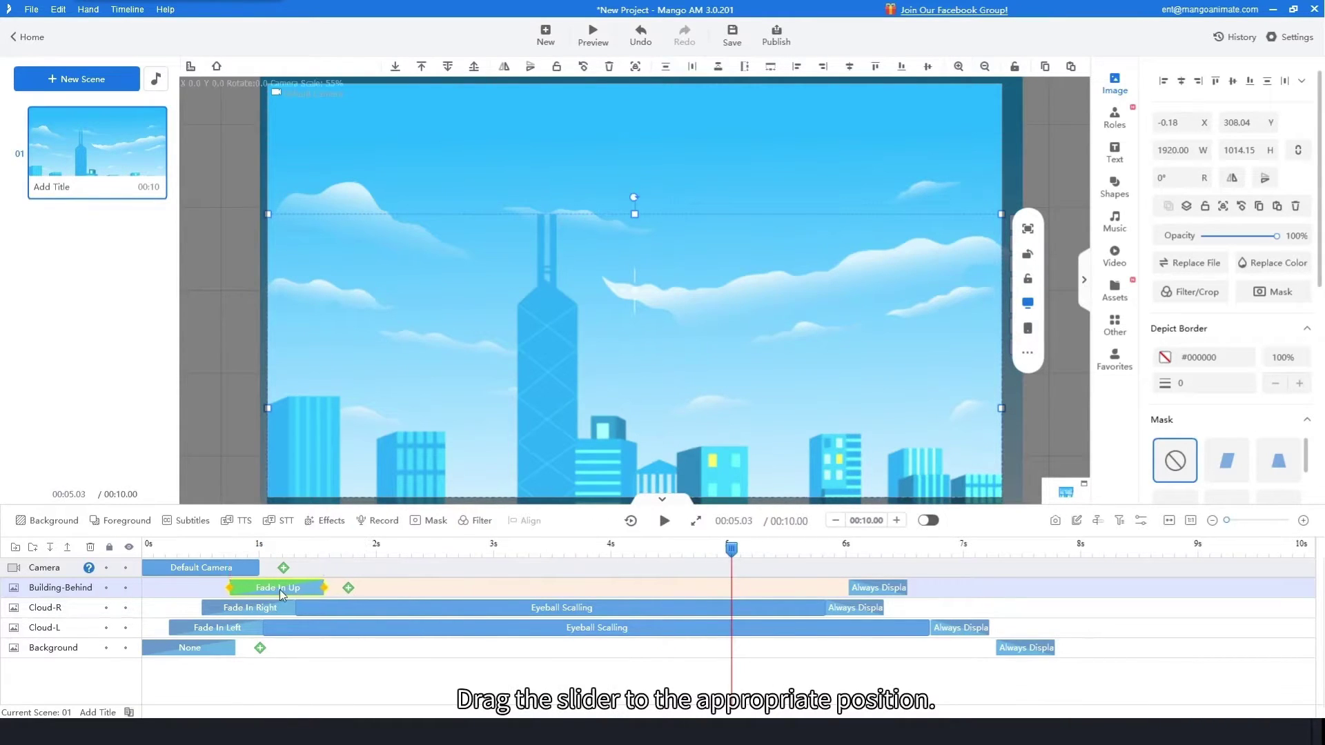
# Import Building-Front.png, enlarge it to about 1920 × 854 and place it along the lower edge in front of the other buildings
pyautogui.click(1122, 98)
pyautogui.click(1206, 116)
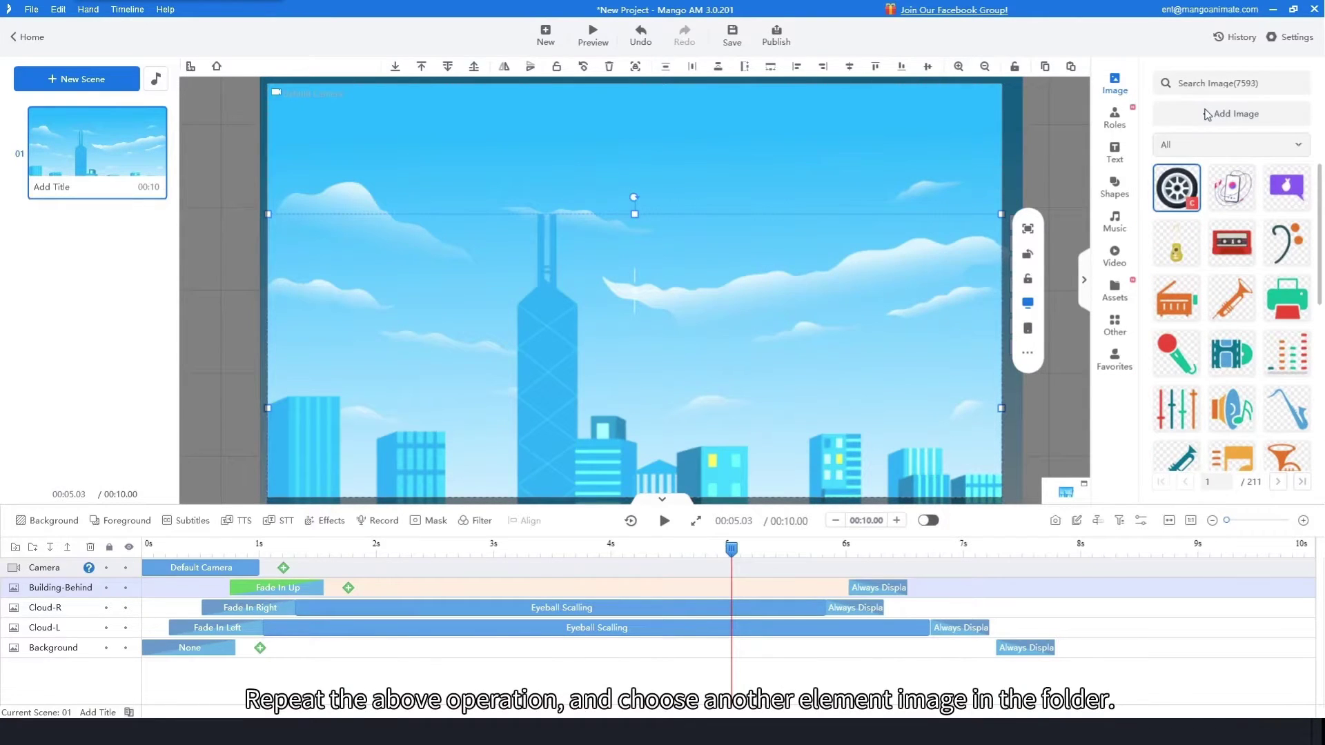
pyautogui.click(675, 144)
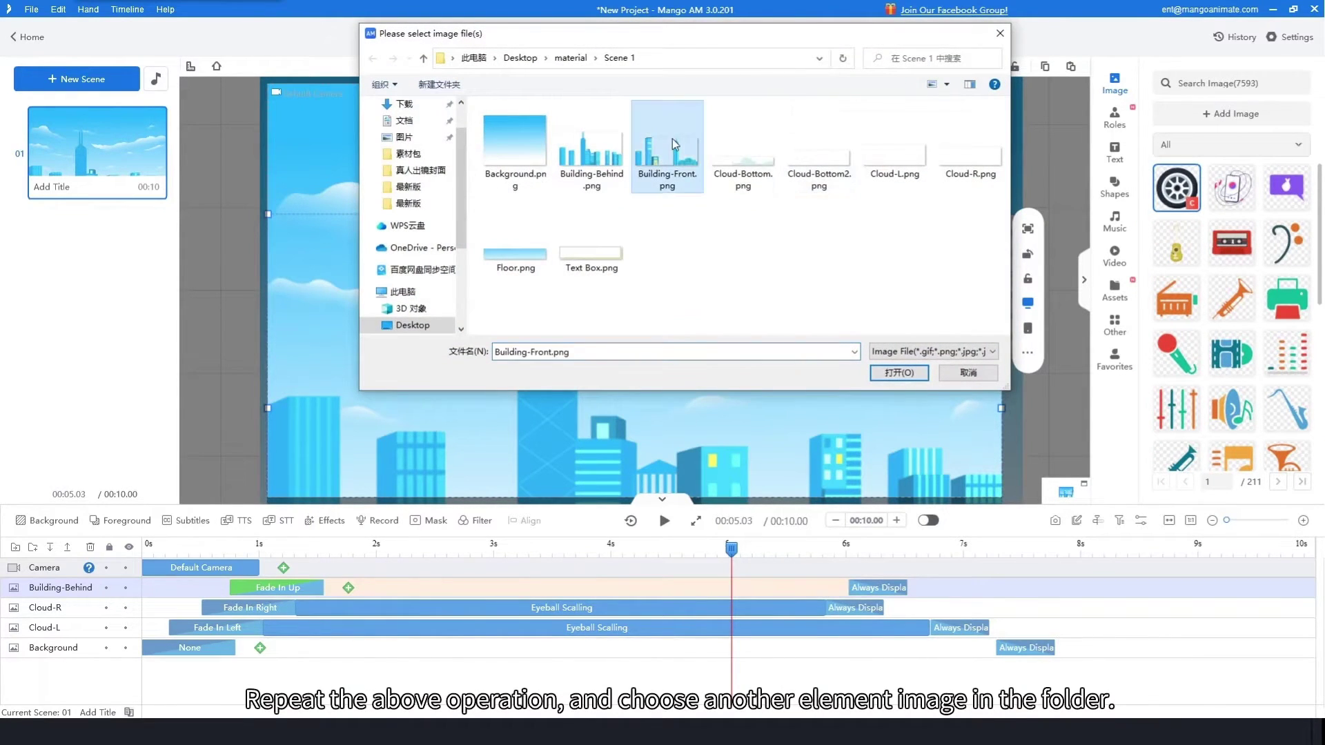
pyautogui.click(885, 373)
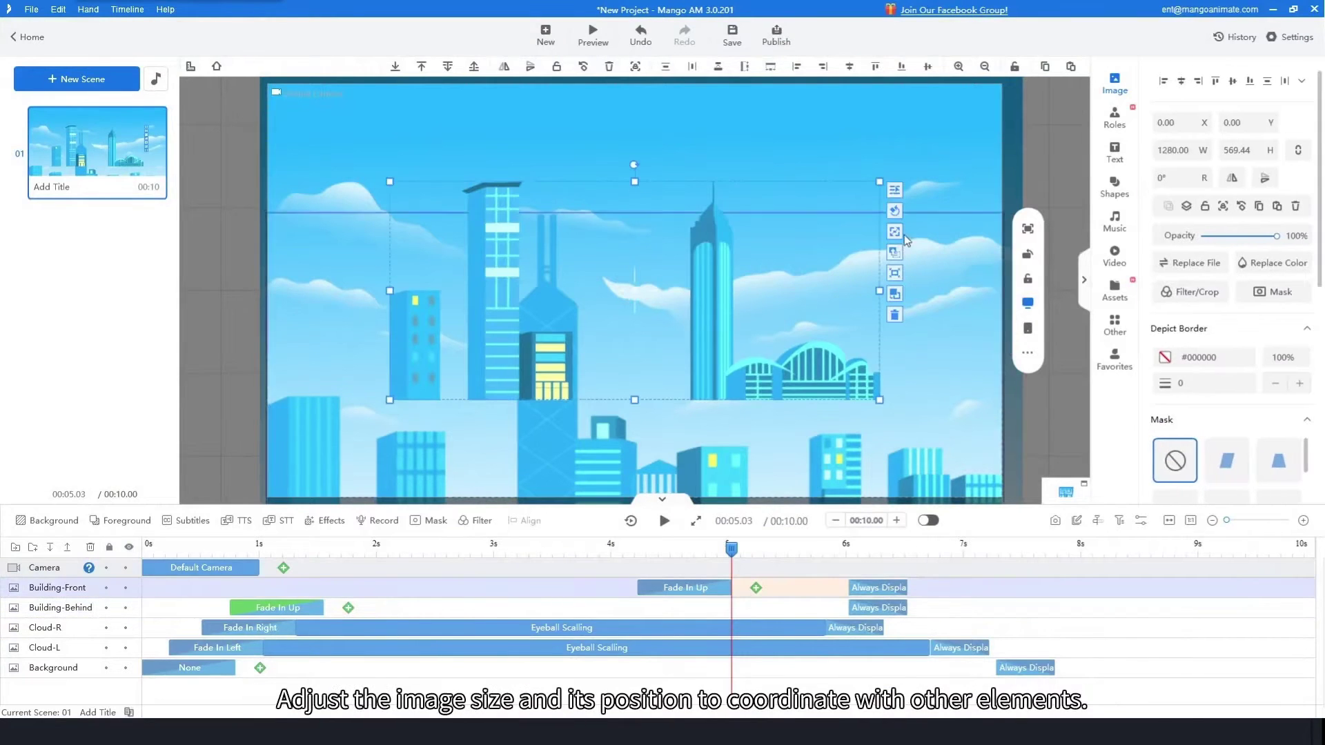
pyautogui.click(894, 232)
pyautogui.moveTo(718, 221); pyautogui.dragTo(717, 374)
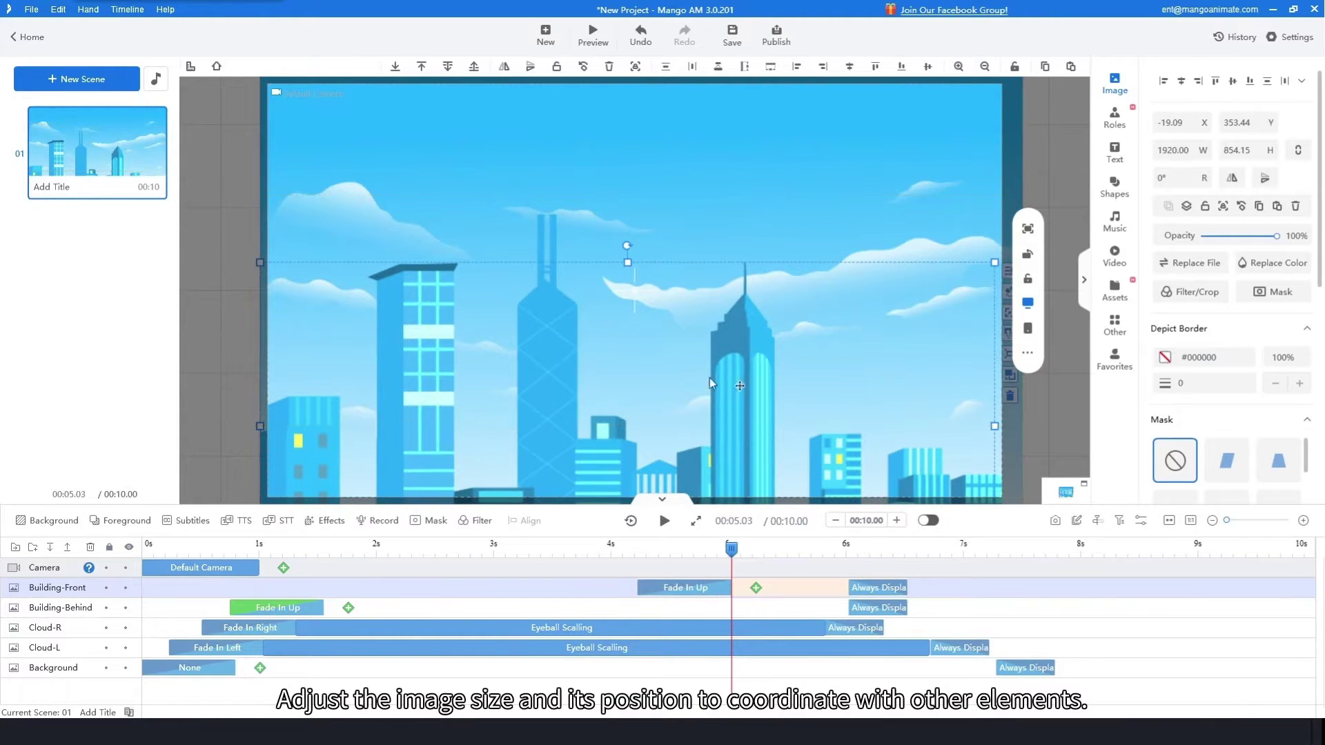
# Move Building-Front's entrance block to start at about 1.2 s and its exit block to about 6.2 s, previewing the animation up to about 2.3 s
pyautogui.moveTo(673, 587); pyautogui.dragTo(299, 594)
pyautogui.press('space')
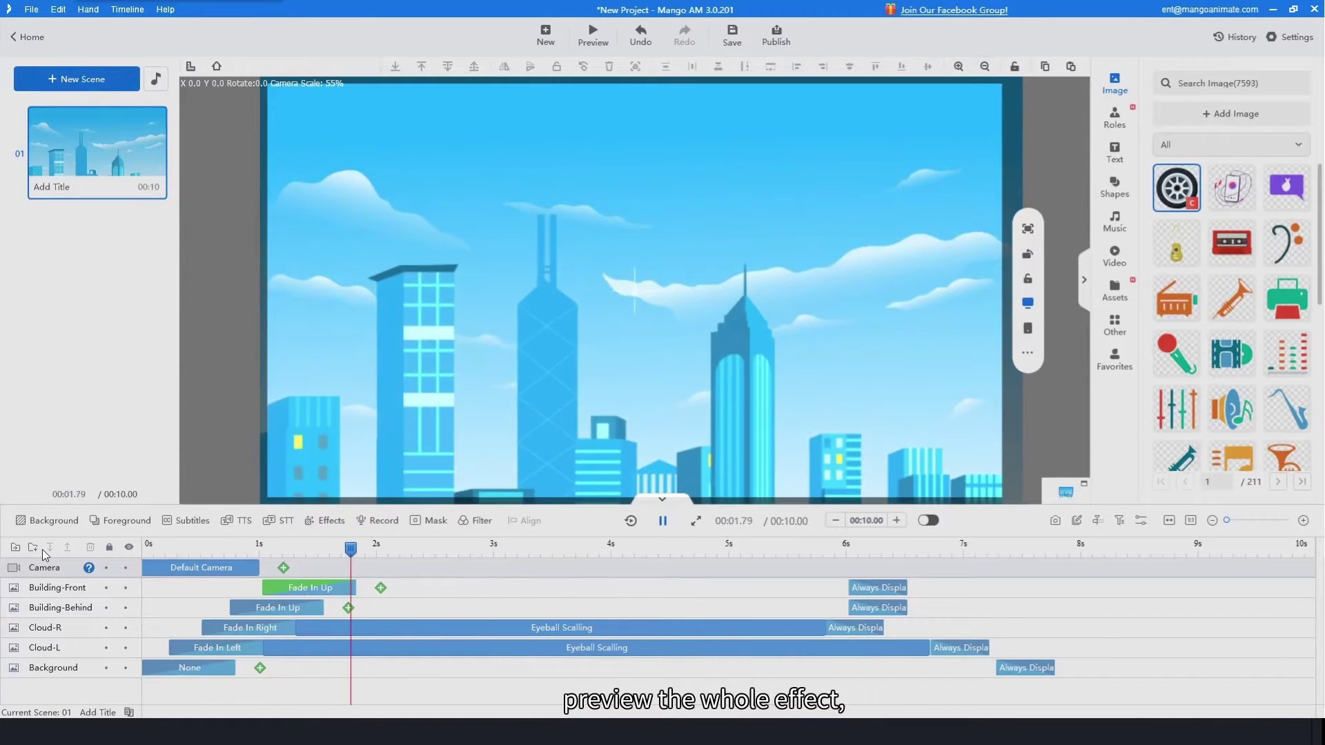
pyautogui.press('space')
pyautogui.press('Right')
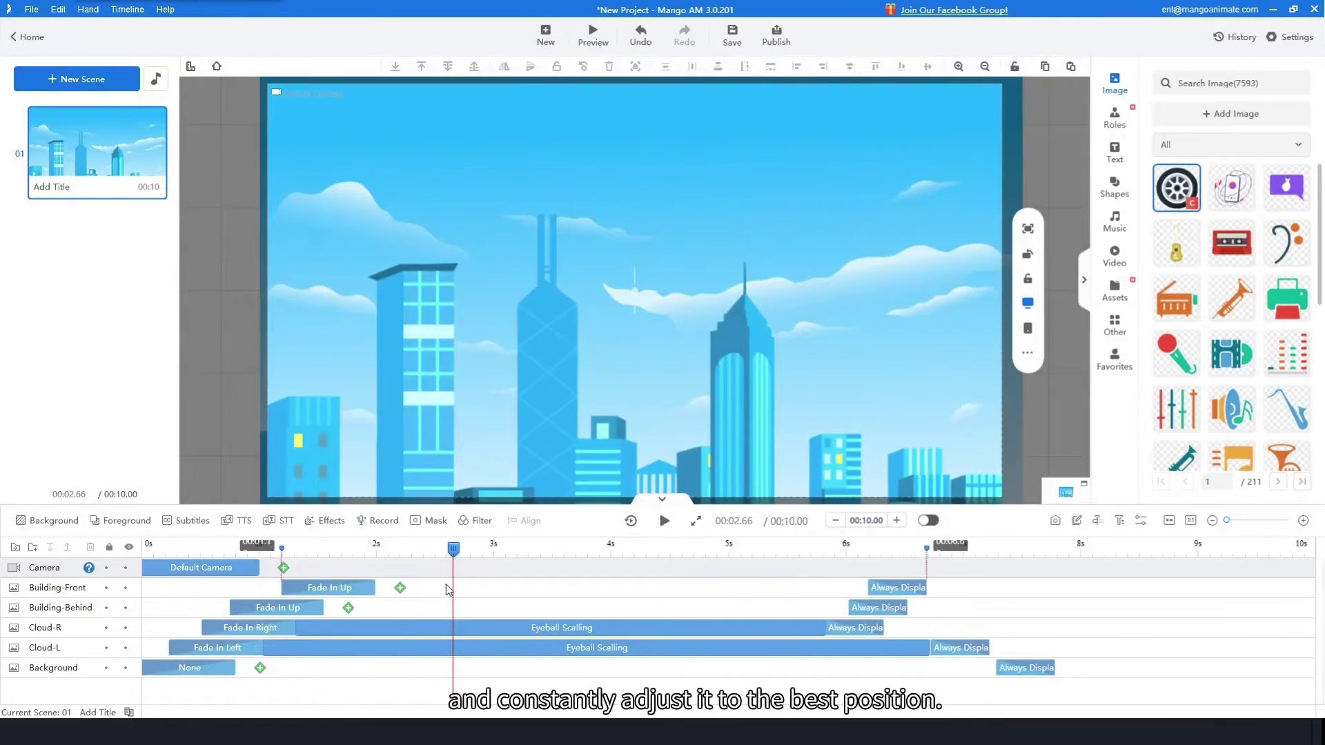
pyautogui.press('space')
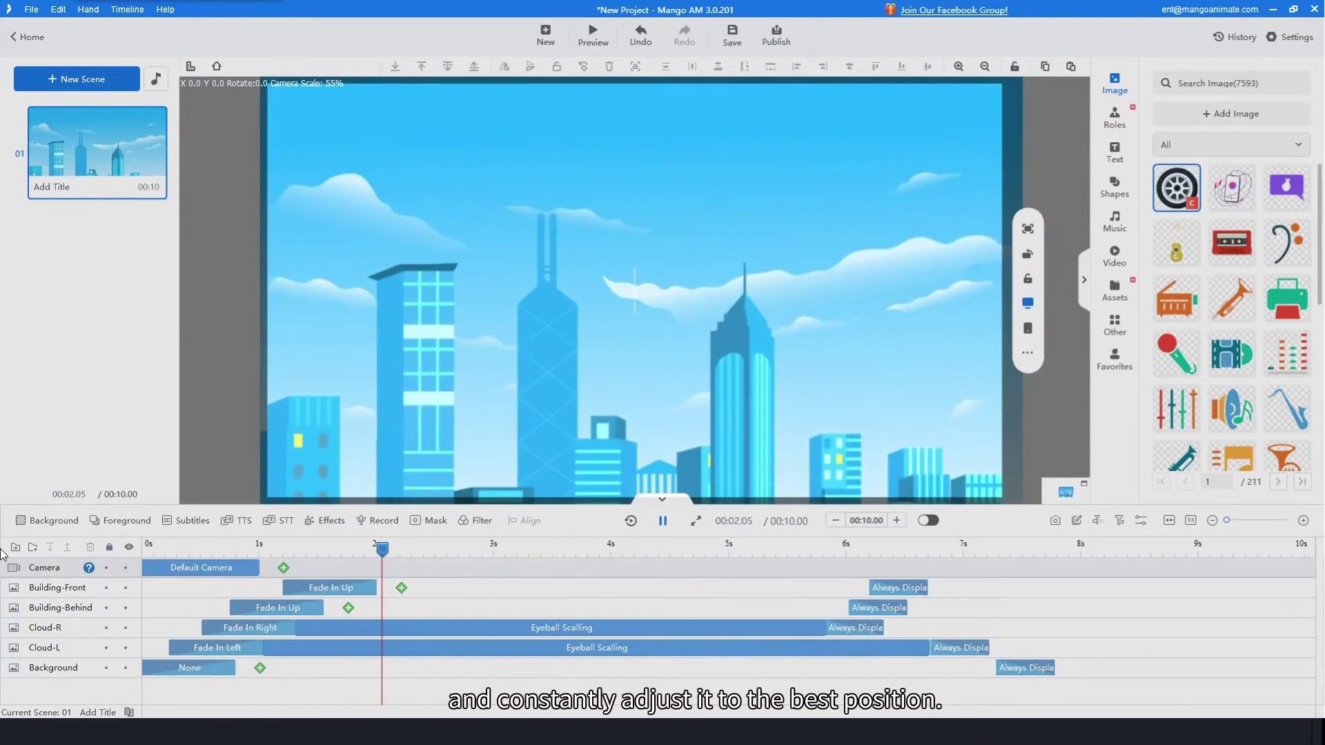
pyautogui.press('space')
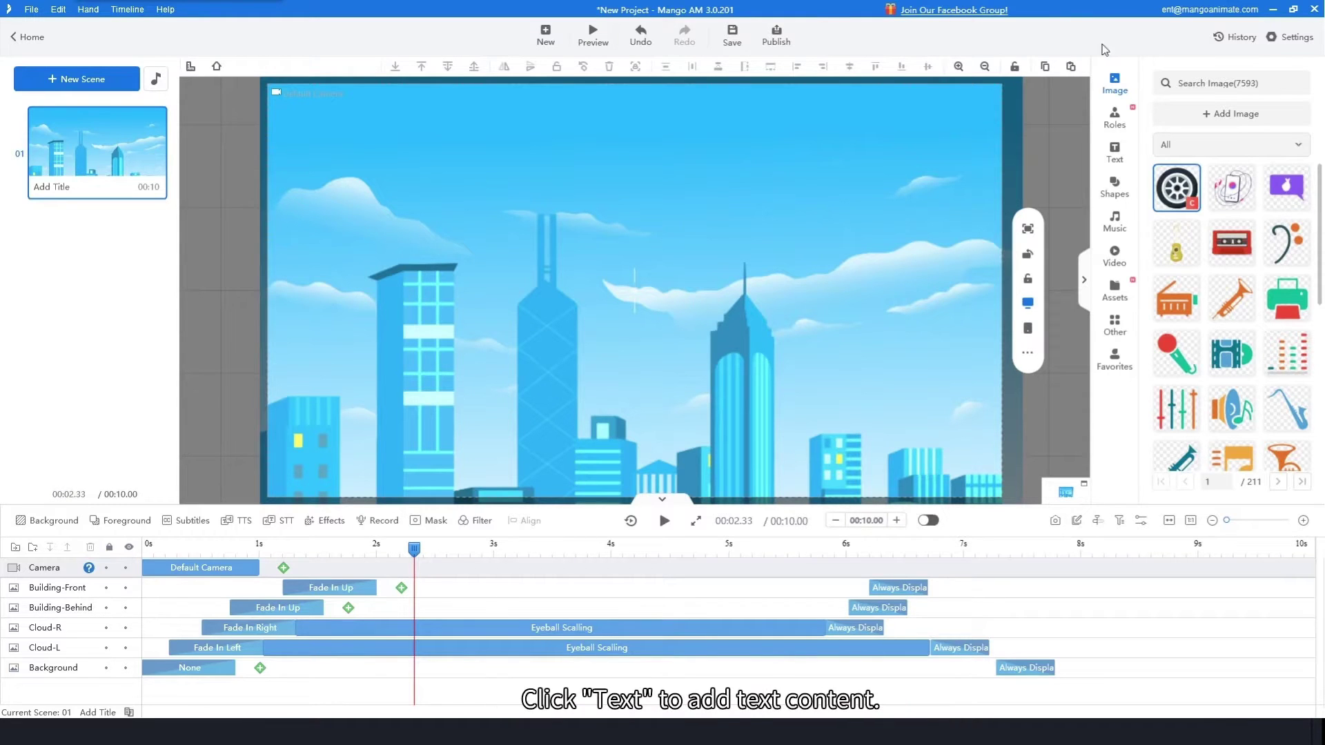
# Add the text "ELECTRONIC BANKING FOR SENIORS" above the skyline and widen its box to about 1039
pyautogui.click(1114, 152)
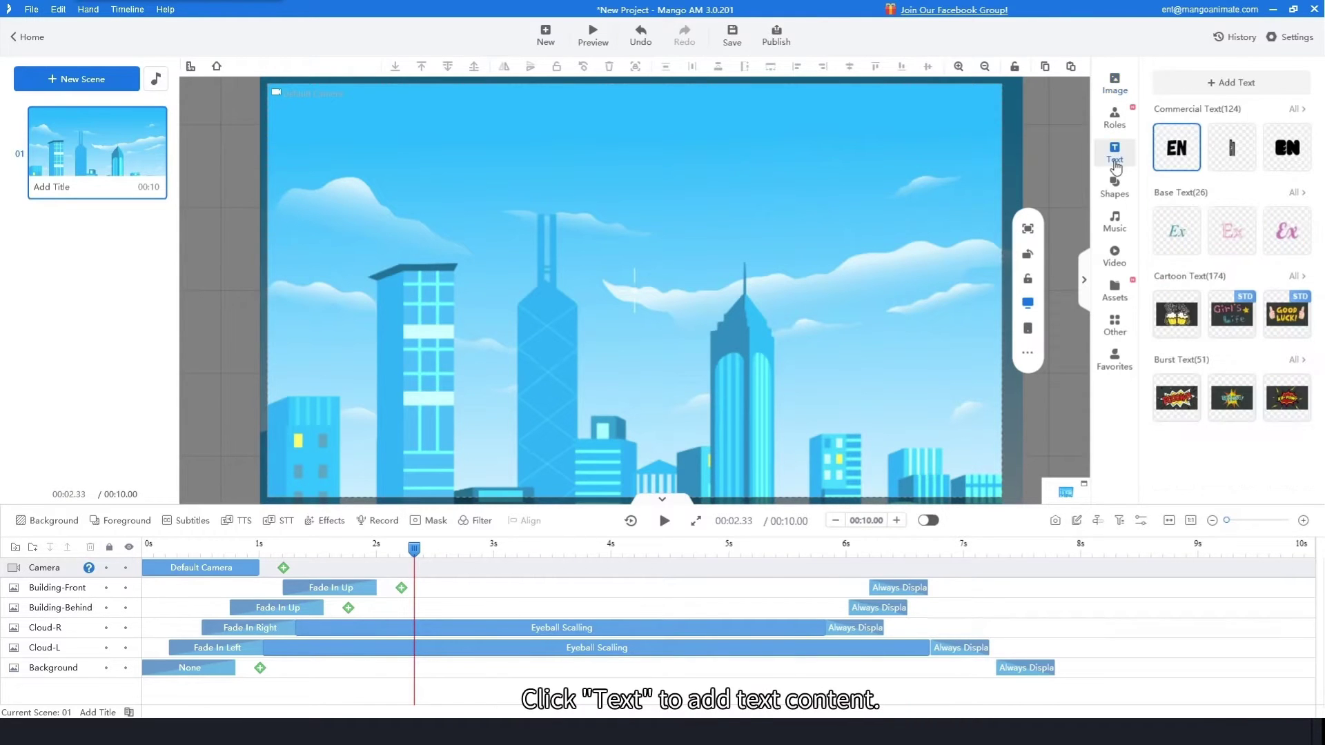
pyautogui.click(1179, 97)
pyautogui.click(515, 150)
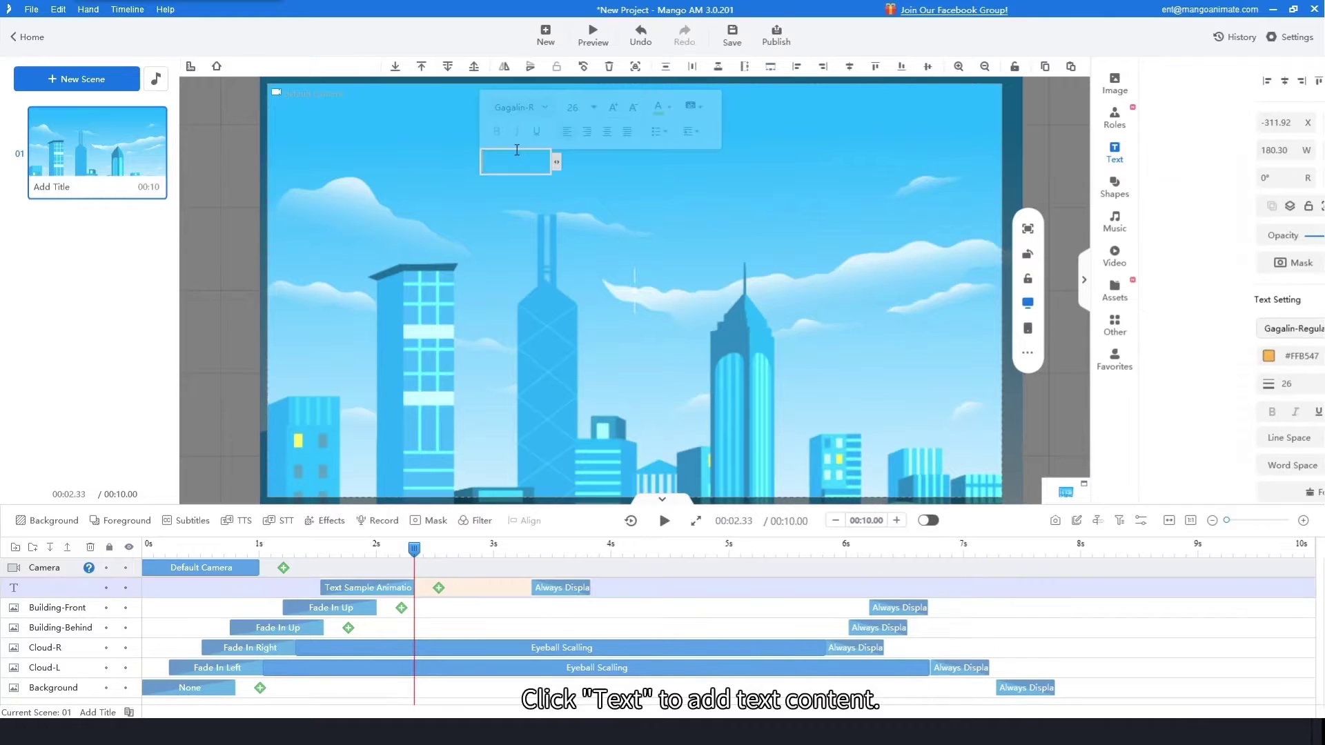
pyautogui.write('ELECTRONIC BANKING FOR SENIORS')
pyautogui.moveTo(557, 208); pyautogui.dragTo(886, 201)
# Set the title's color to white #FFFFFF and apply the solid black outlined letter style as its word effect
pyautogui.click(1165, 358)
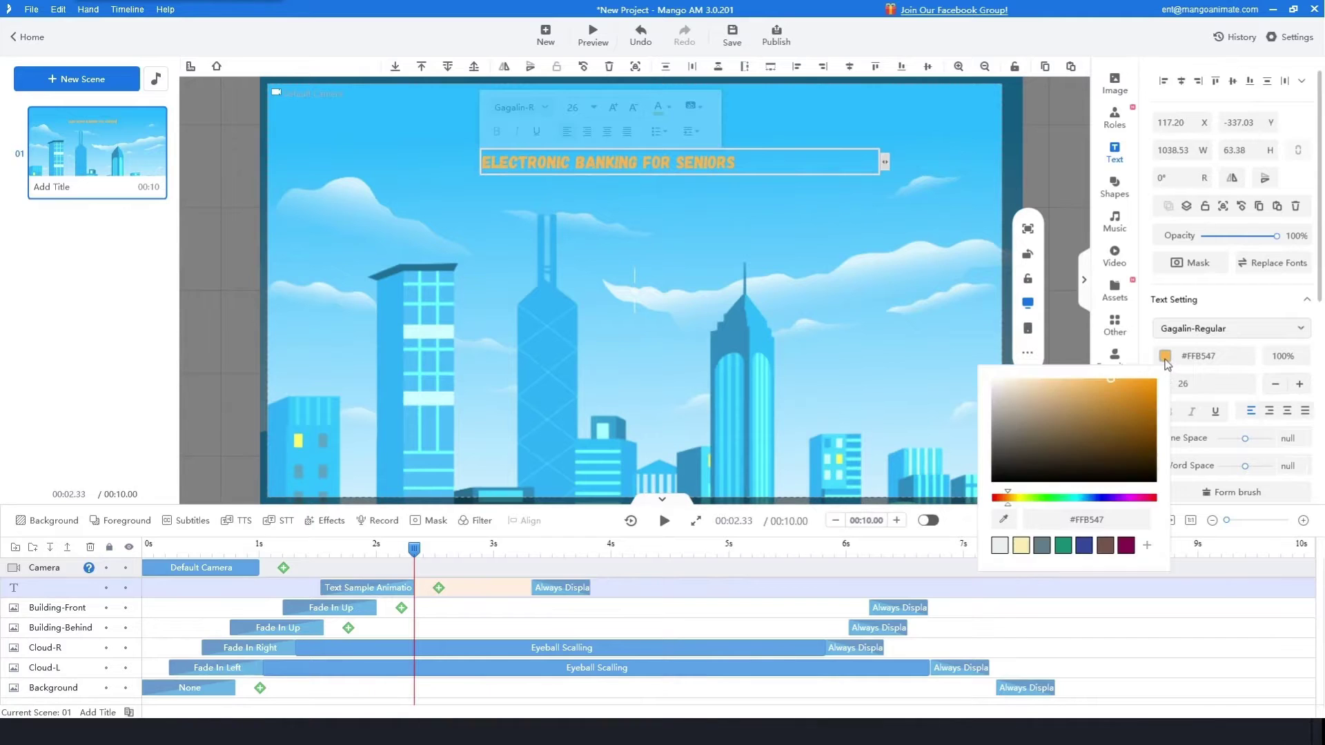
pyautogui.click(1070, 330)
pyautogui.scroll(-3, 1192, 381)
pyautogui.scroll(-3, 1214, 383)
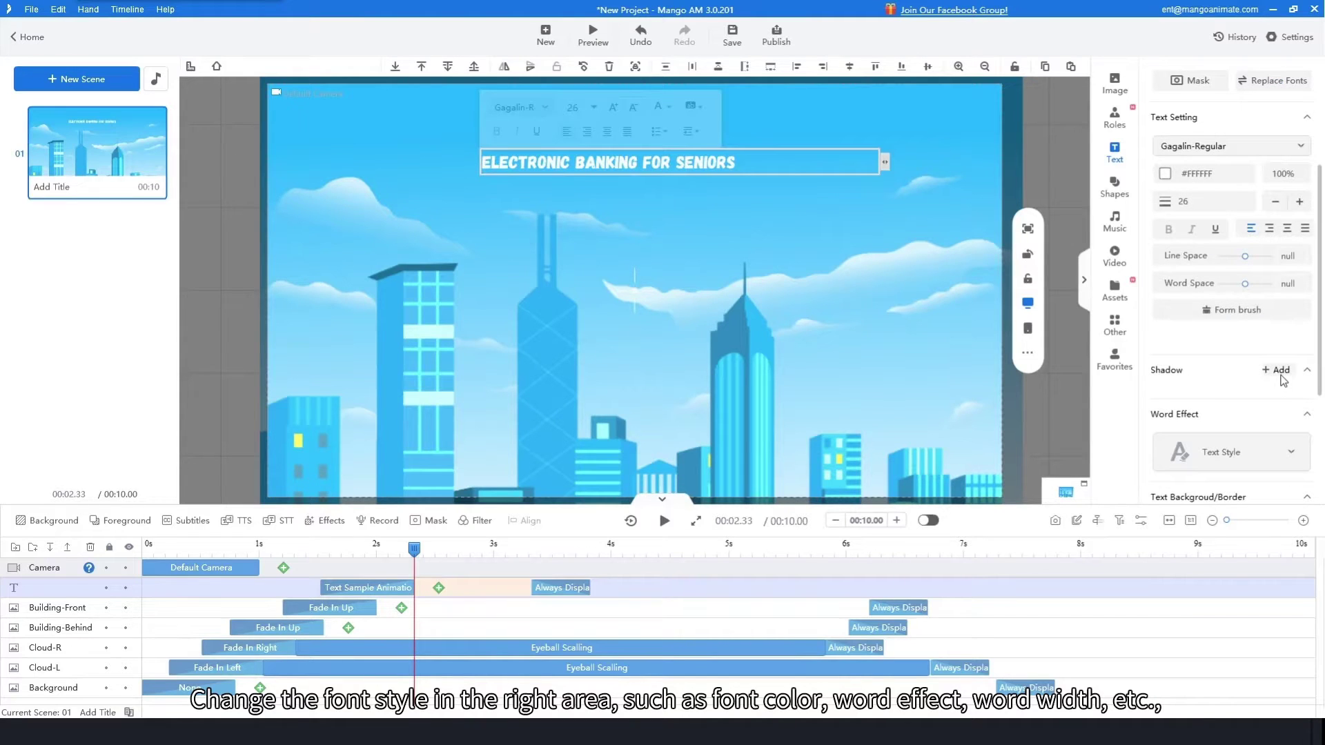
pyautogui.click(1188, 453)
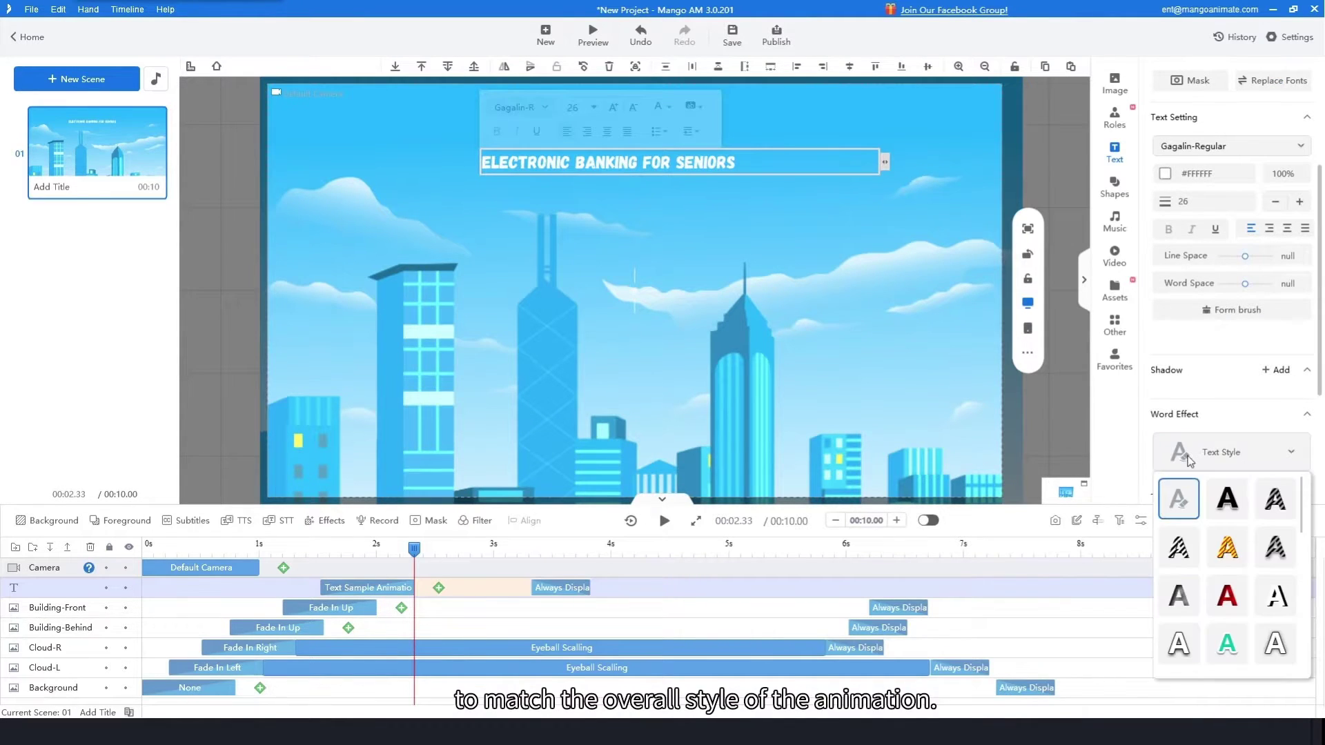
pyautogui.click(1229, 503)
# Reset the title's fill color to white #FFFFFF and make the word effect's outline black
pyautogui.click(1165, 174)
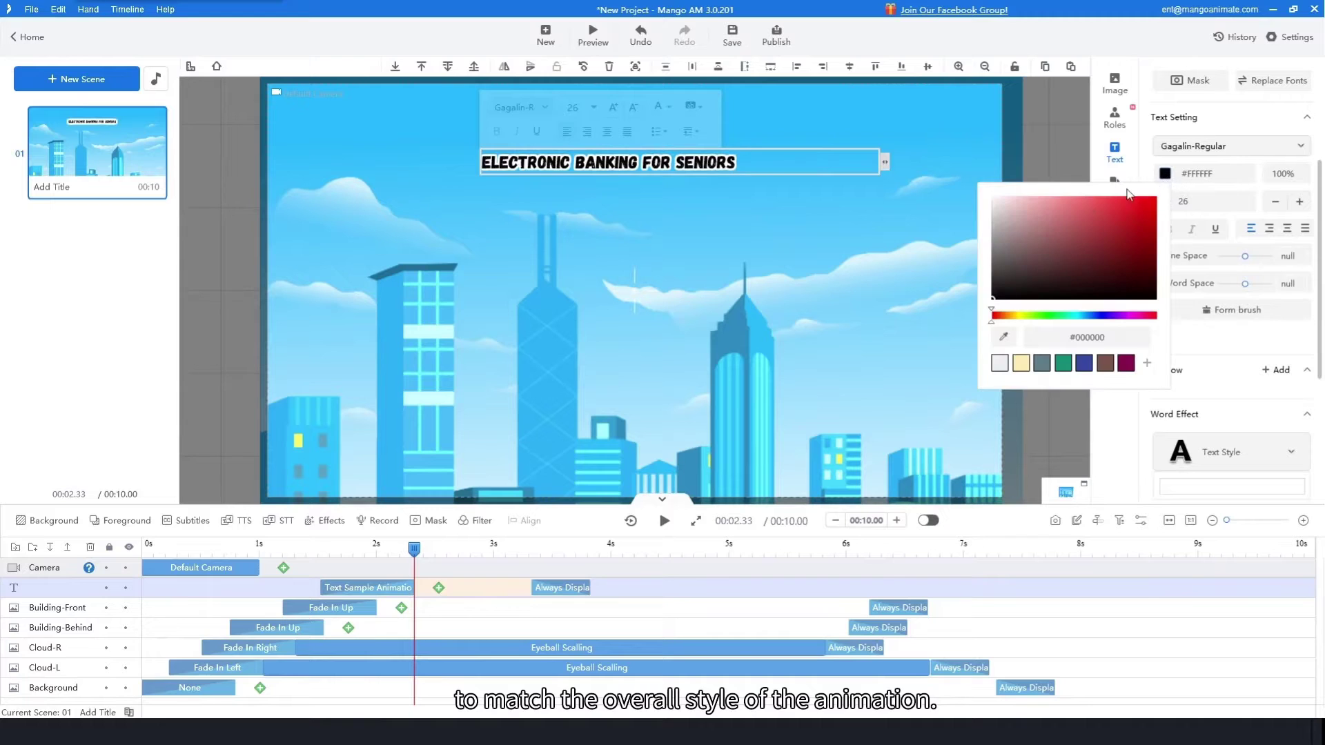
pyautogui.click(1010, 211)
pyautogui.click(1230, 369)
pyautogui.scroll(-1, 1217, 386)
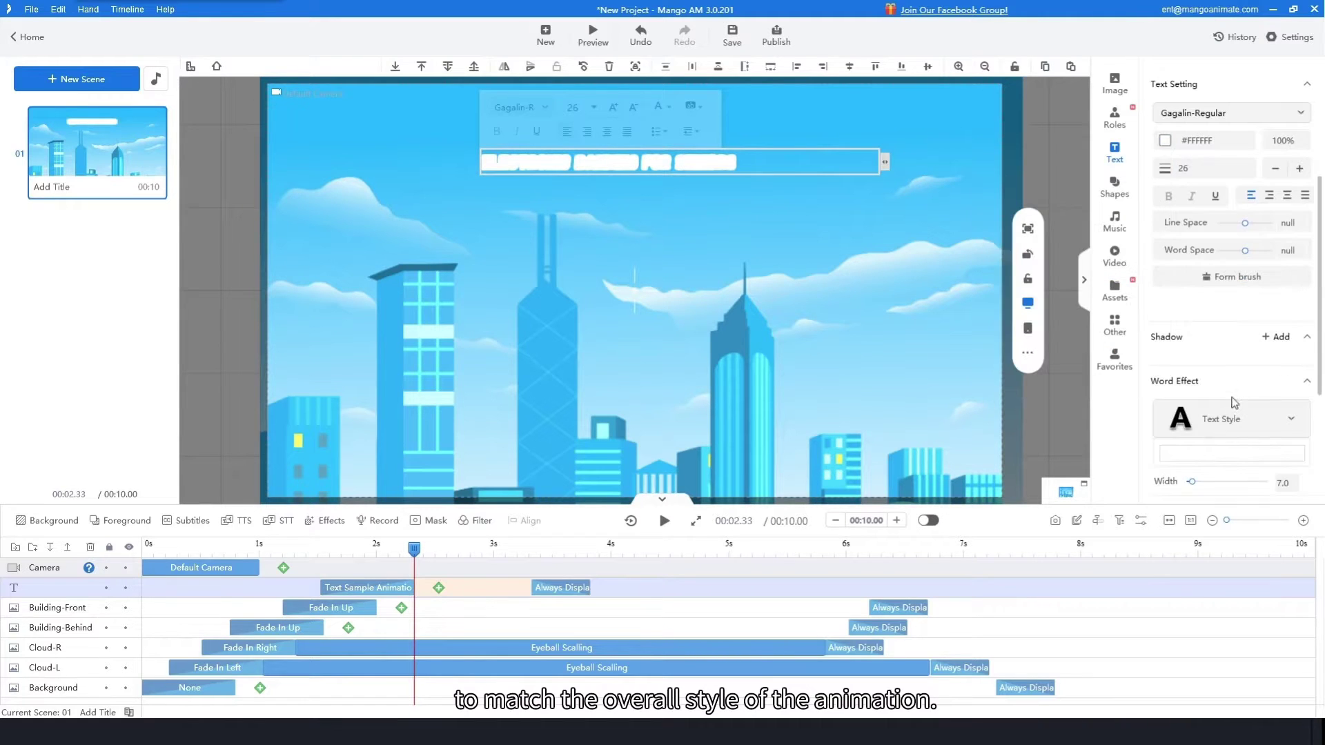
pyautogui.click(1209, 462)
pyautogui.click(1006, 493)
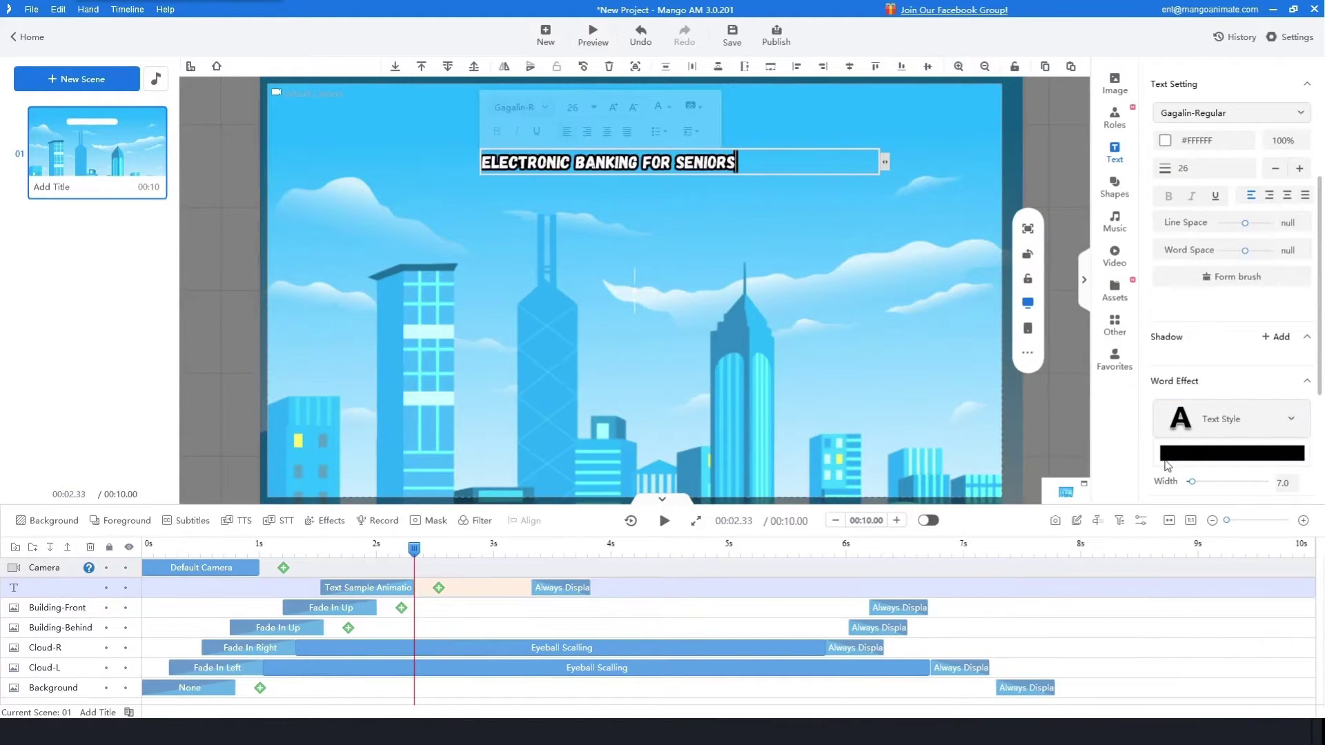
# Reduce the title's word effect outline width to 1.7
pyautogui.click(1234, 383)
pyautogui.scroll(-2, 1226, 455)
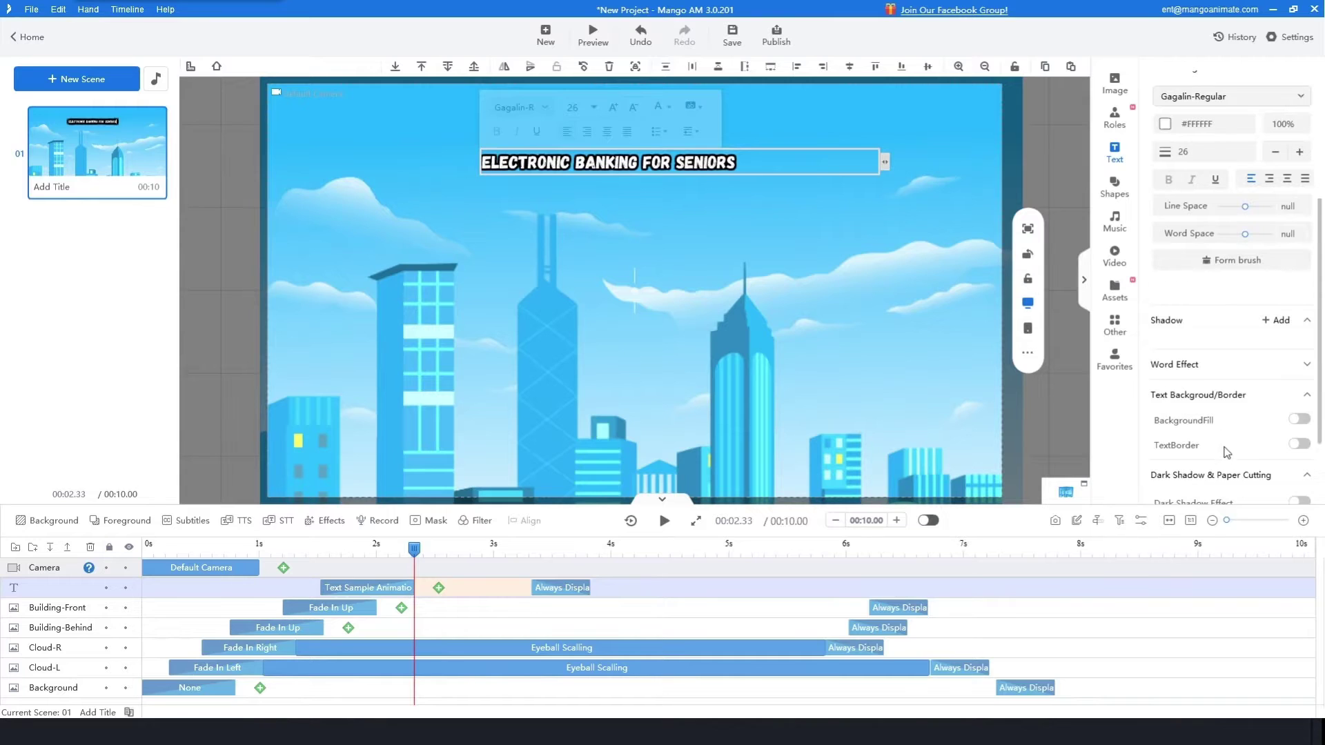
pyautogui.click(1300, 348)
pyautogui.scroll(-1, 1235, 413)
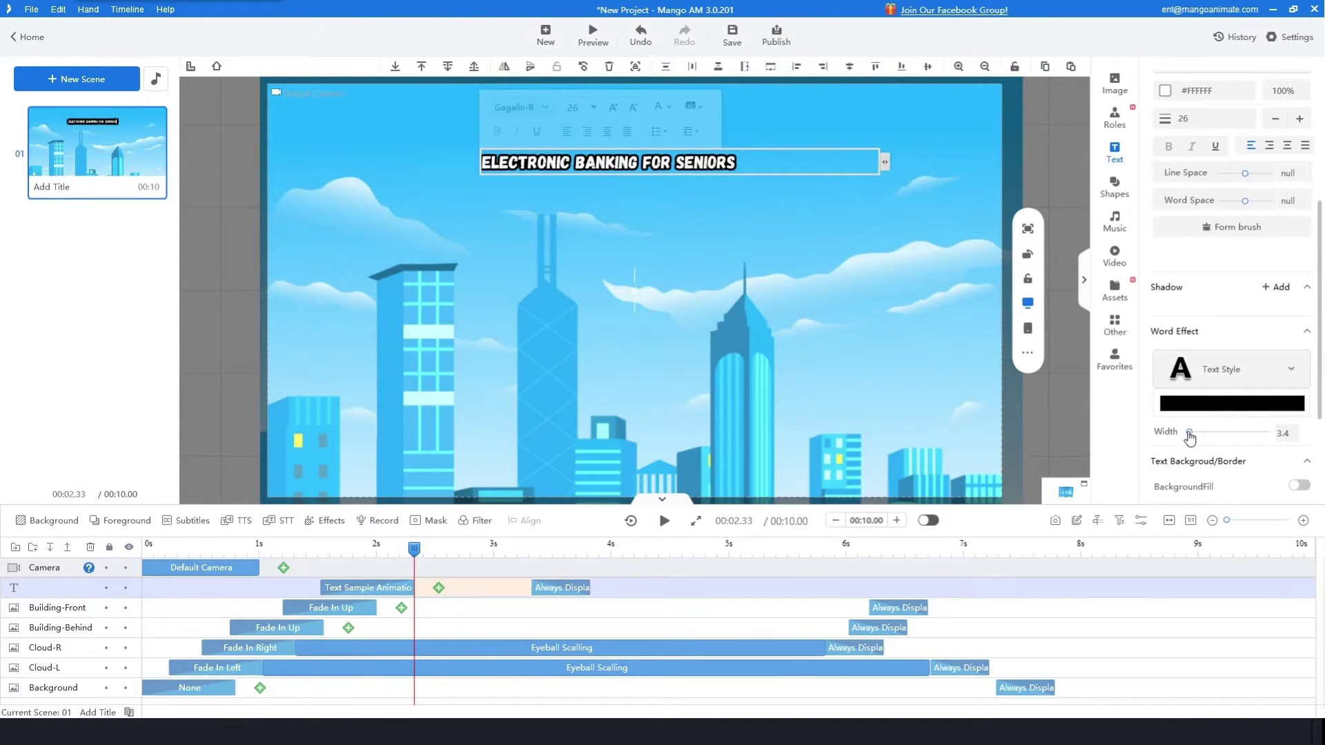
pyautogui.click(1188, 434)
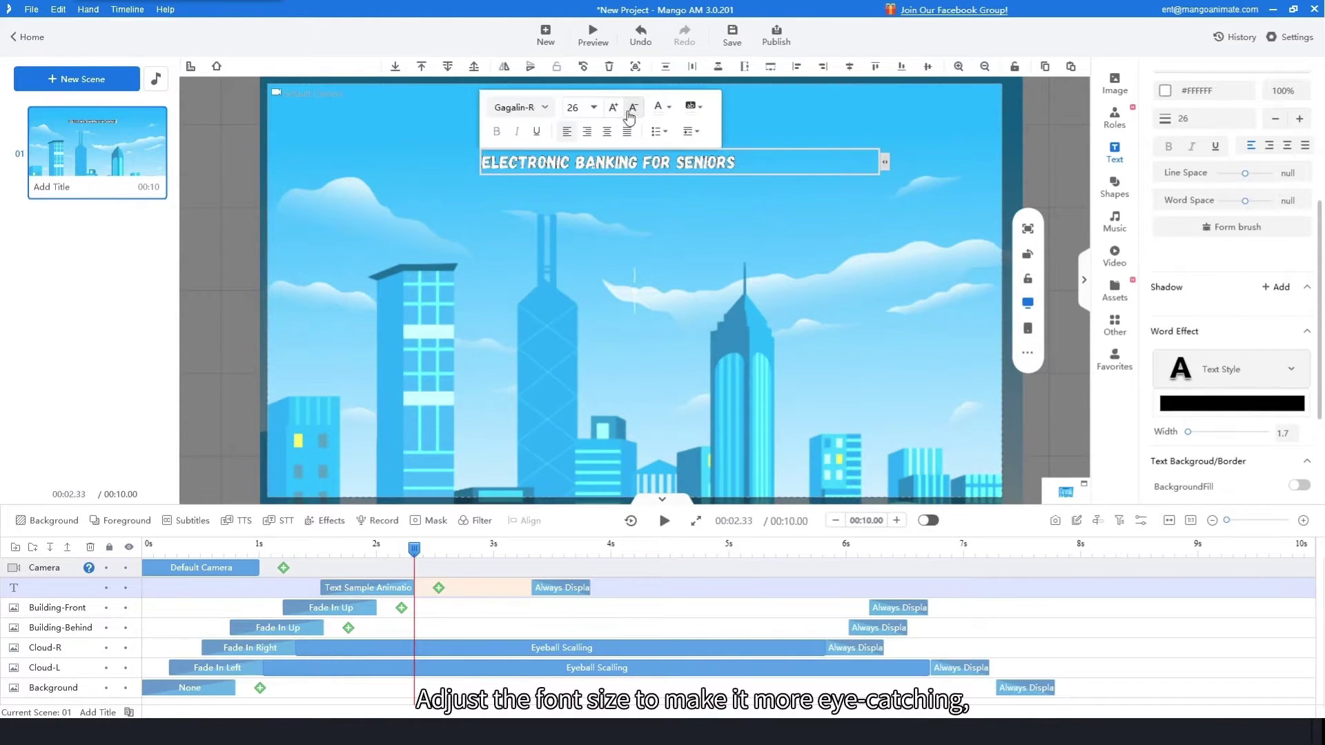
# Increase the title's font size to 57, widen its box to about 1736 and center the single-line text near the scene's upper edge
pyautogui.click(614, 109)
pyautogui.click(614, 108)
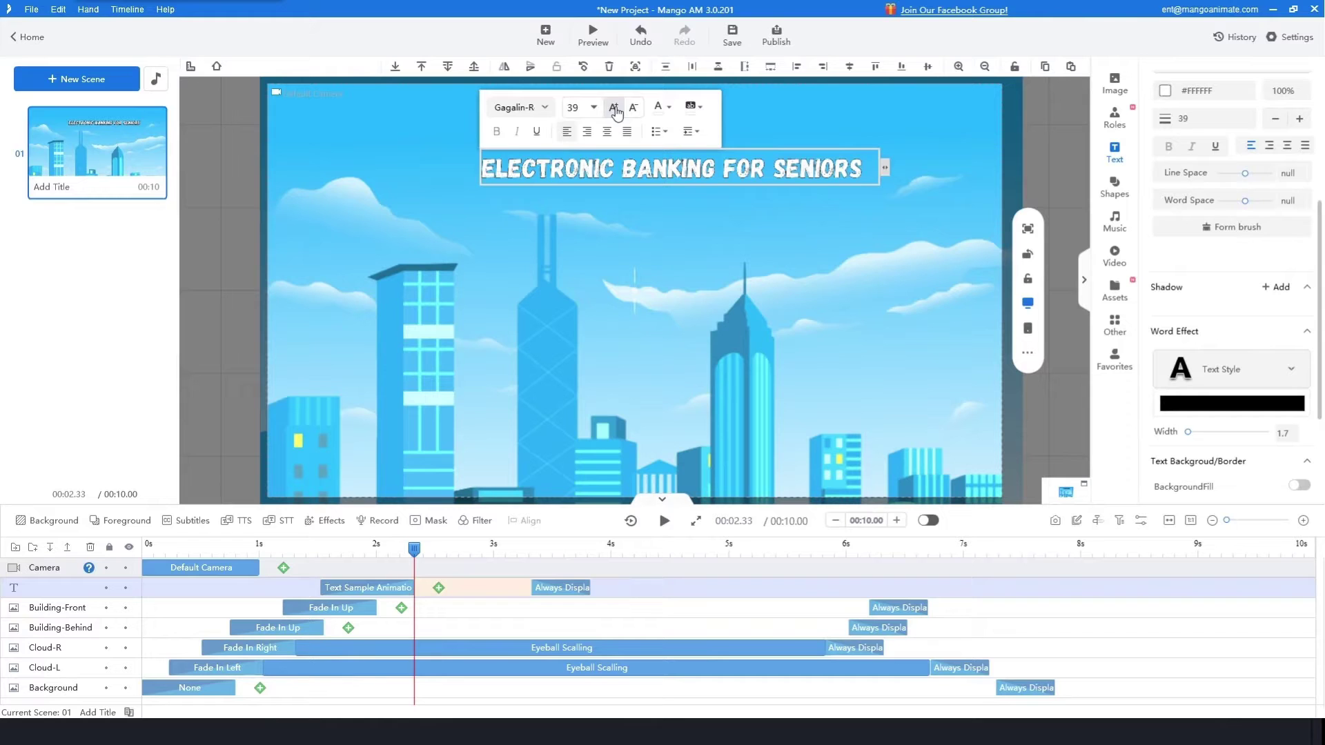
pyautogui.click(614, 108)
pyautogui.click(614, 108)
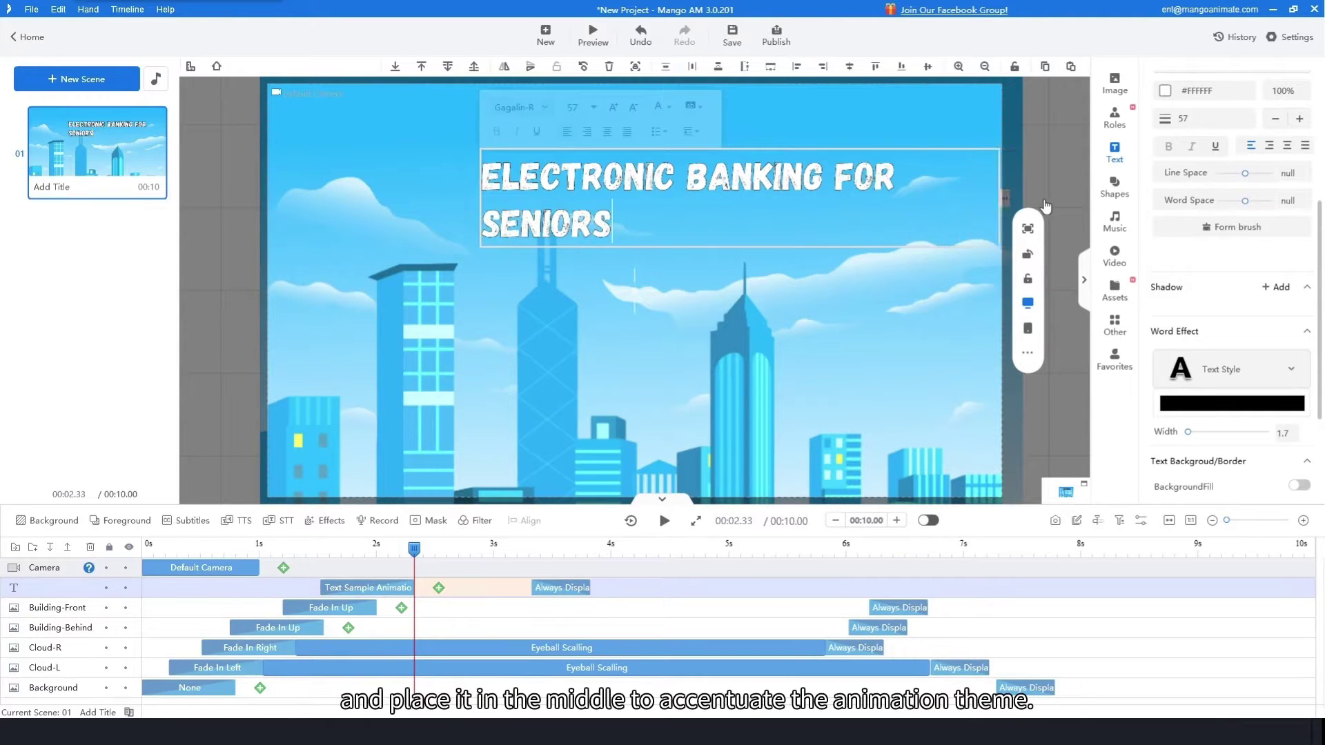
pyautogui.moveTo(1028, 205); pyautogui.dragTo(1038, 198)
pyautogui.click(944, 137)
pyautogui.moveTo(799, 186); pyautogui.dragTo(683, 148)
# Set the title's entrance effect to One Gradient and preview it on the timeline
pyautogui.click(387, 587)
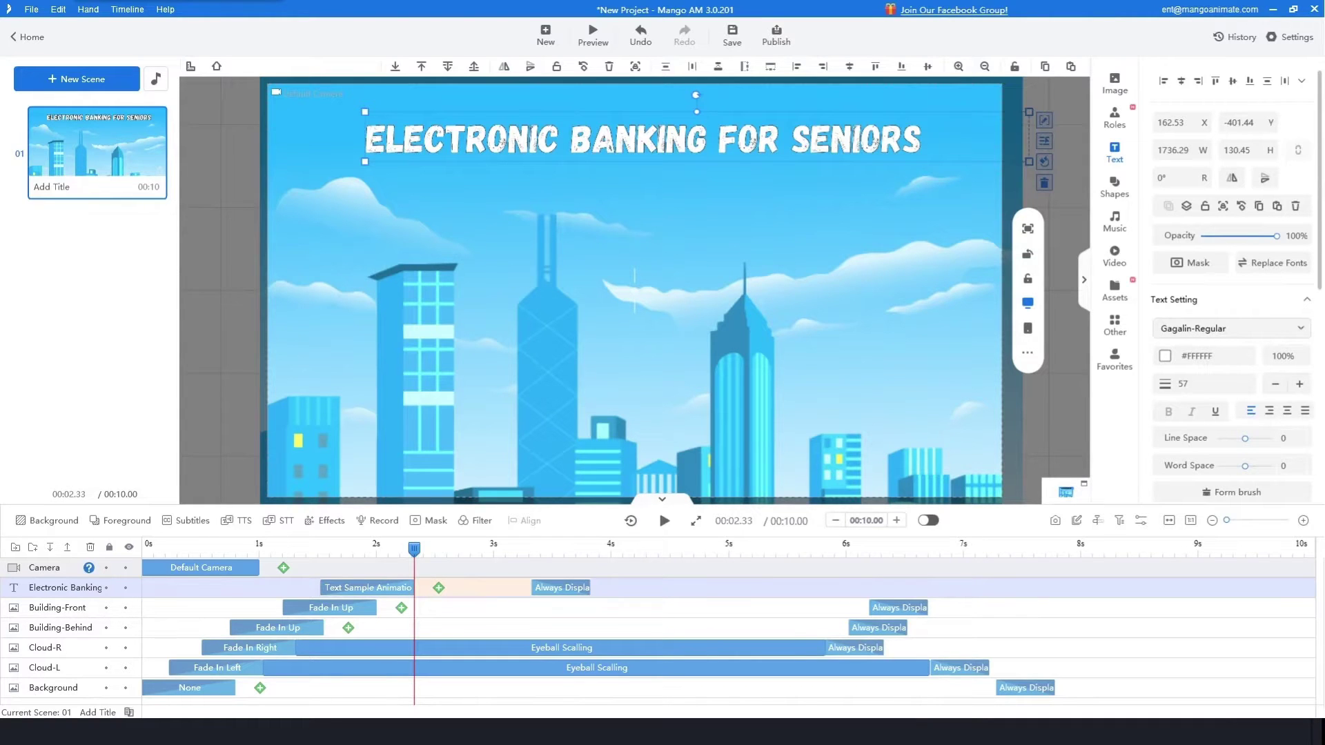
pyautogui.doubleClick(368, 588)
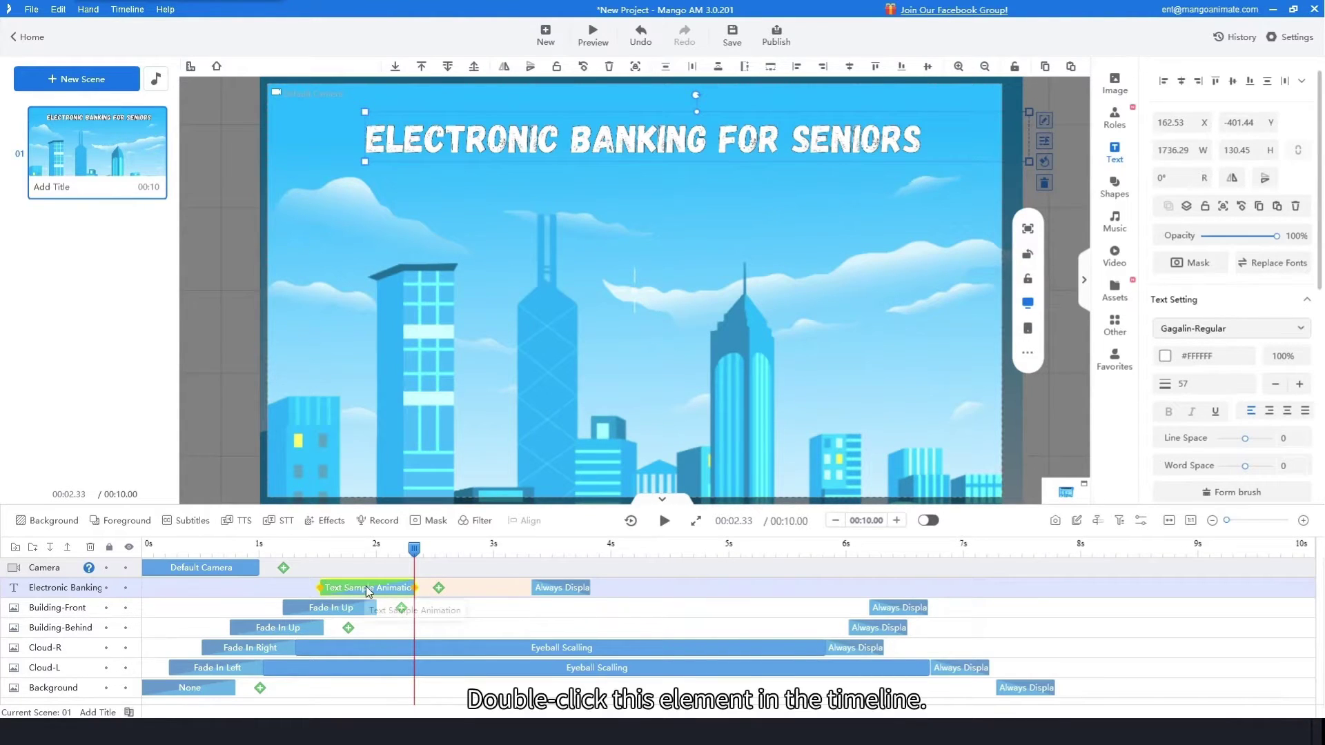
pyautogui.click(506, 169)
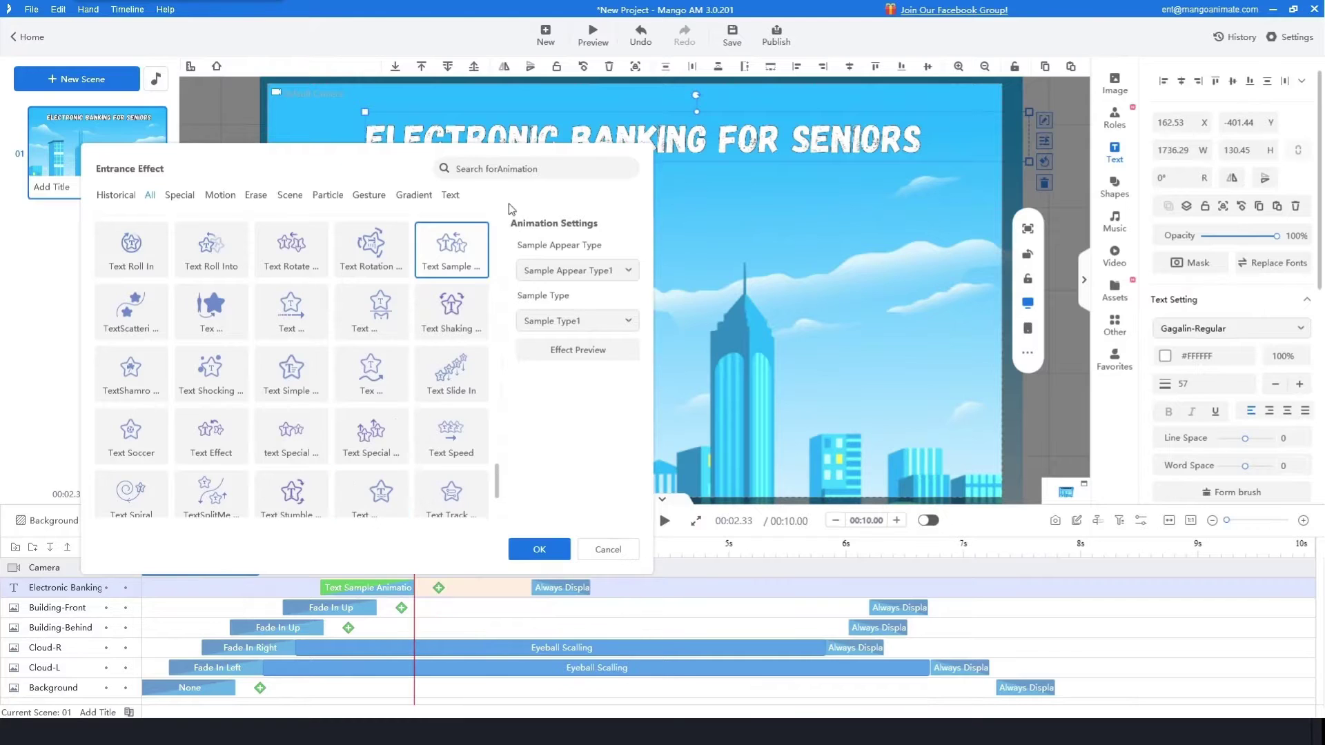
pyautogui.write('One gardiedt')
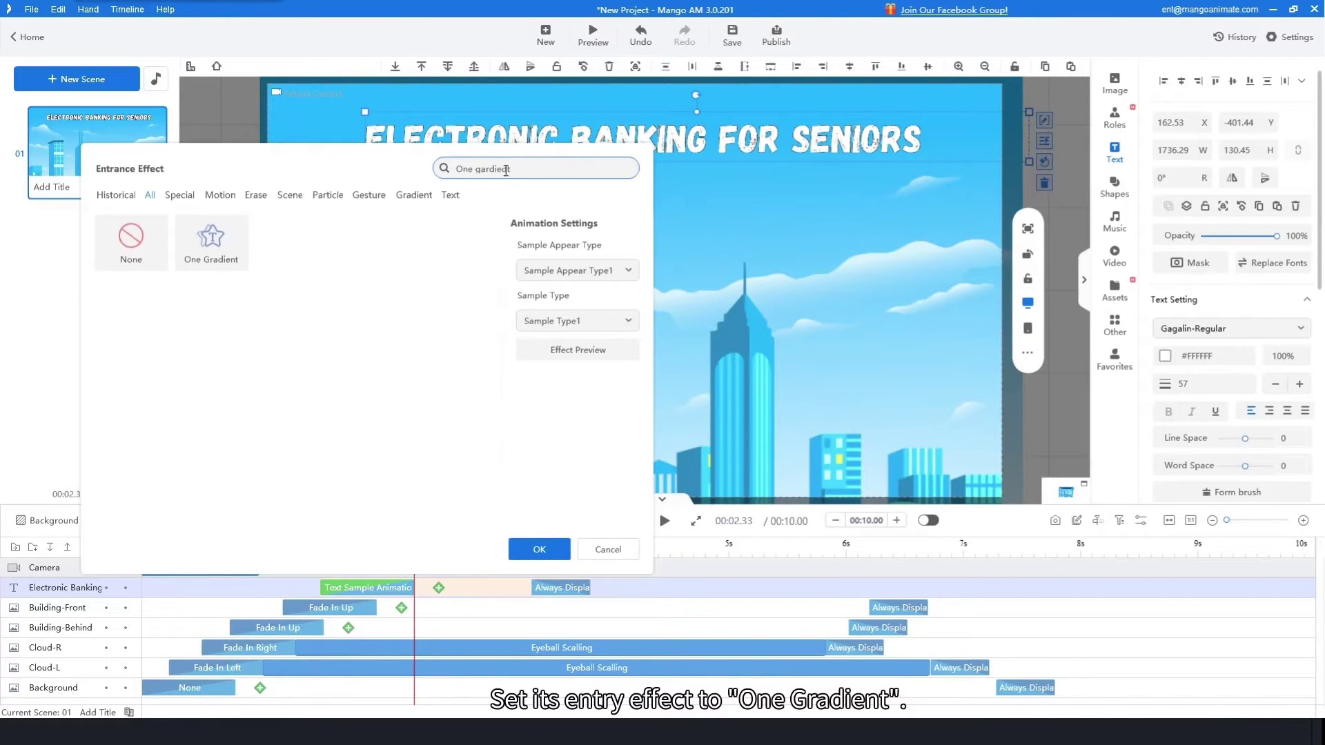
pyautogui.click(217, 248)
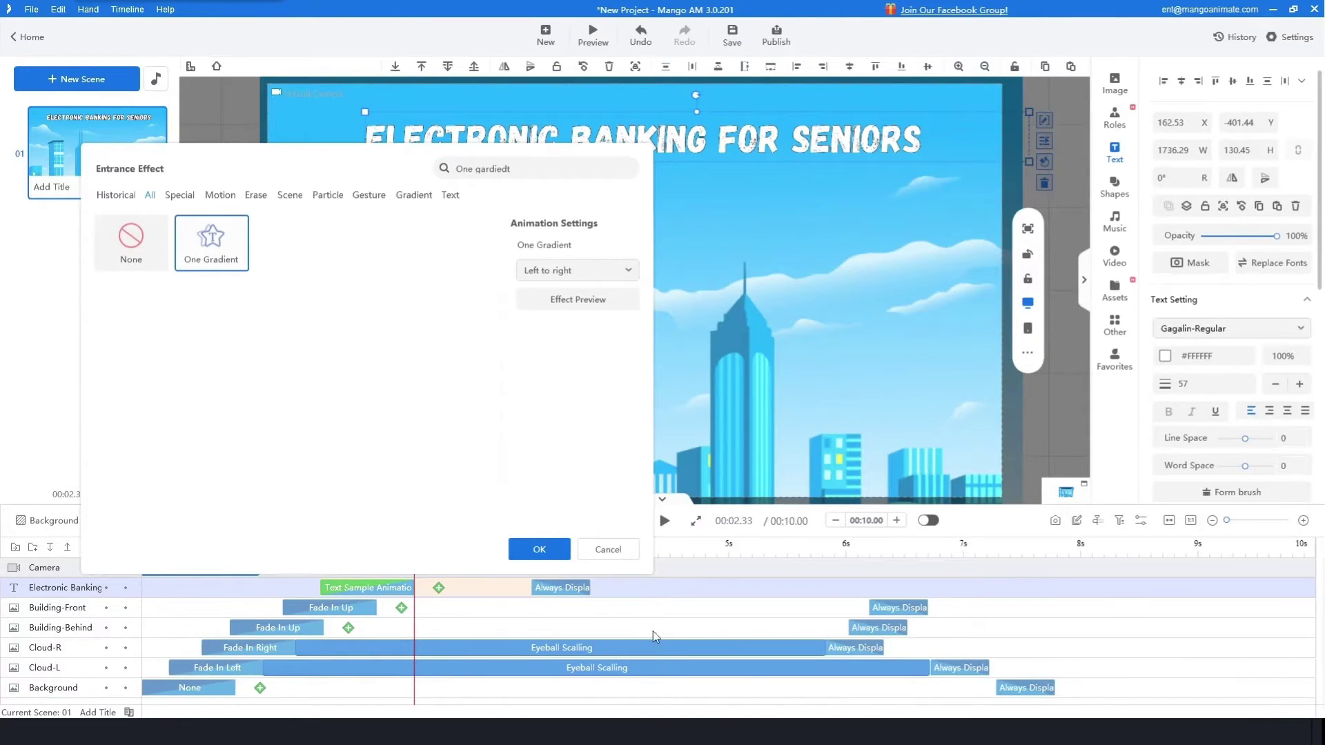
pyautogui.click(539, 549)
pyautogui.moveTo(420, 553); pyautogui.dragTo(284, 556)
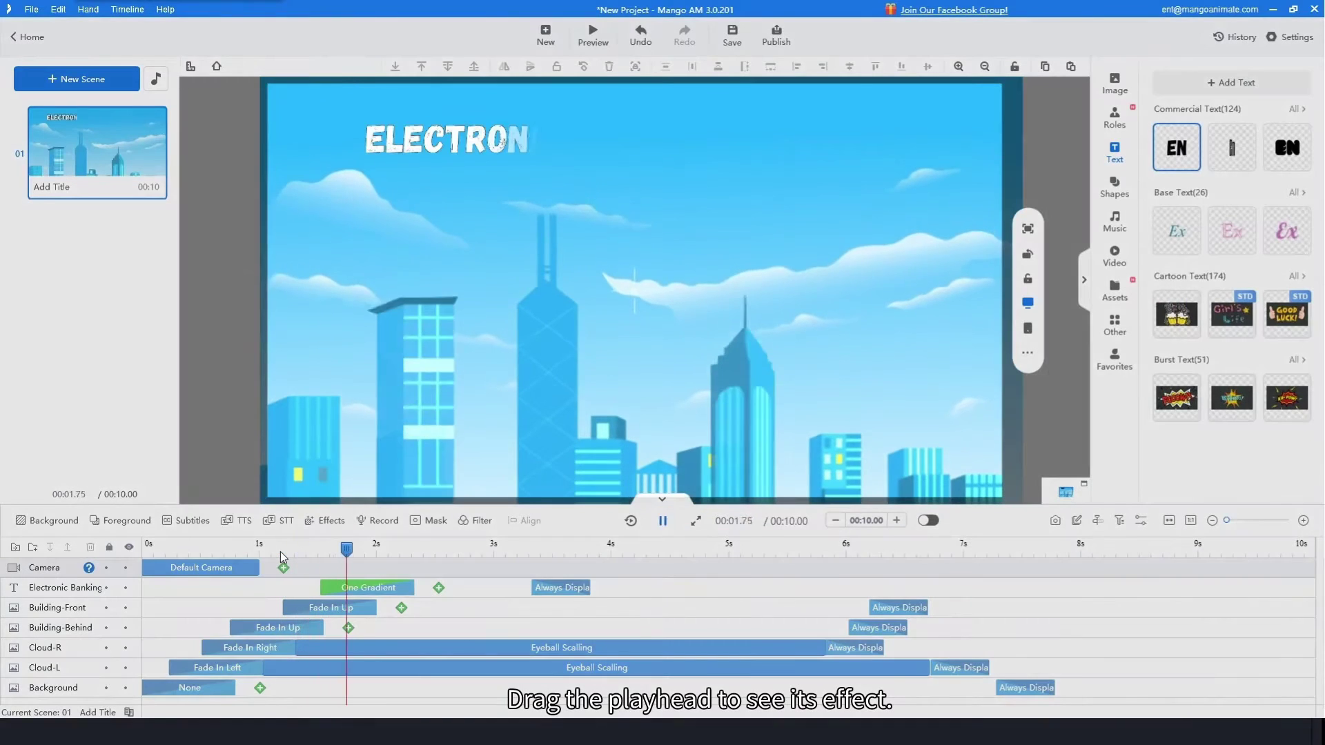
pyautogui.press('space')
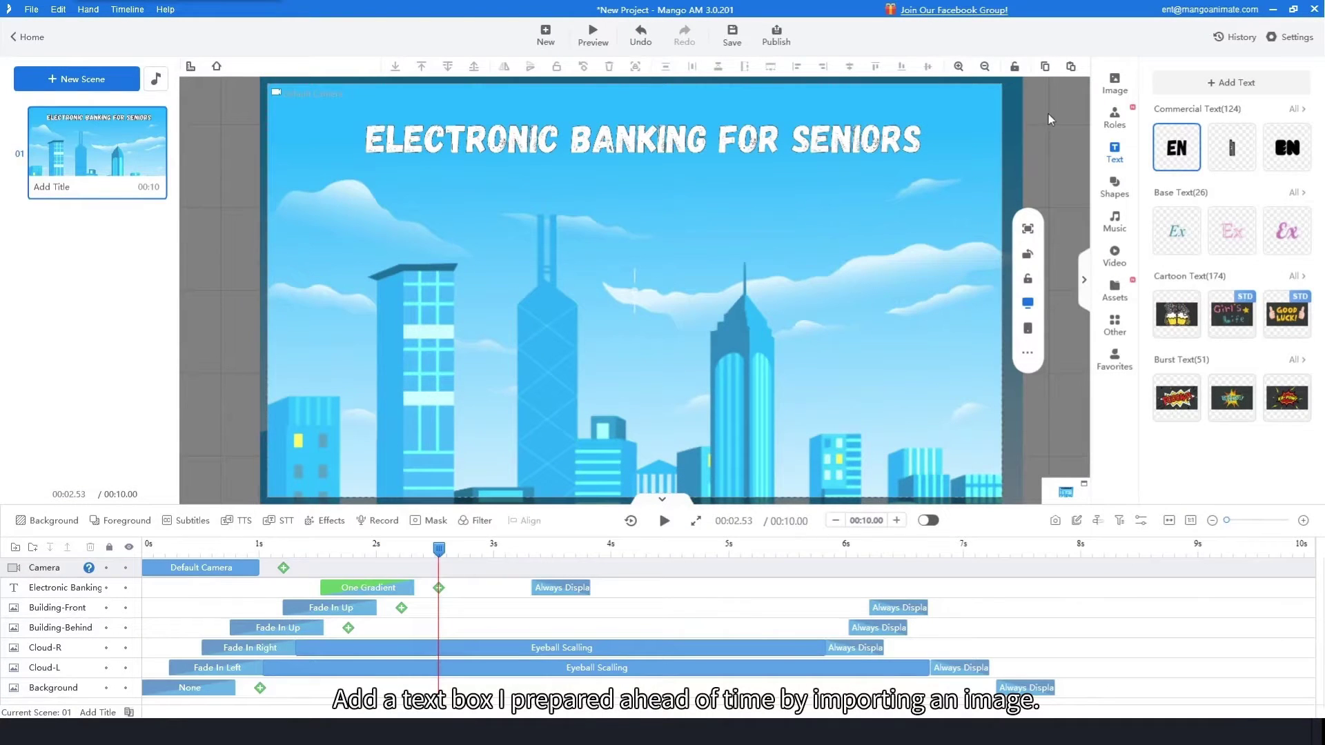
# Import the prepared text box image, shrink it to about 780 × 151 and place it centered below the title
pyautogui.click(1114, 84)
pyautogui.click(1194, 113)
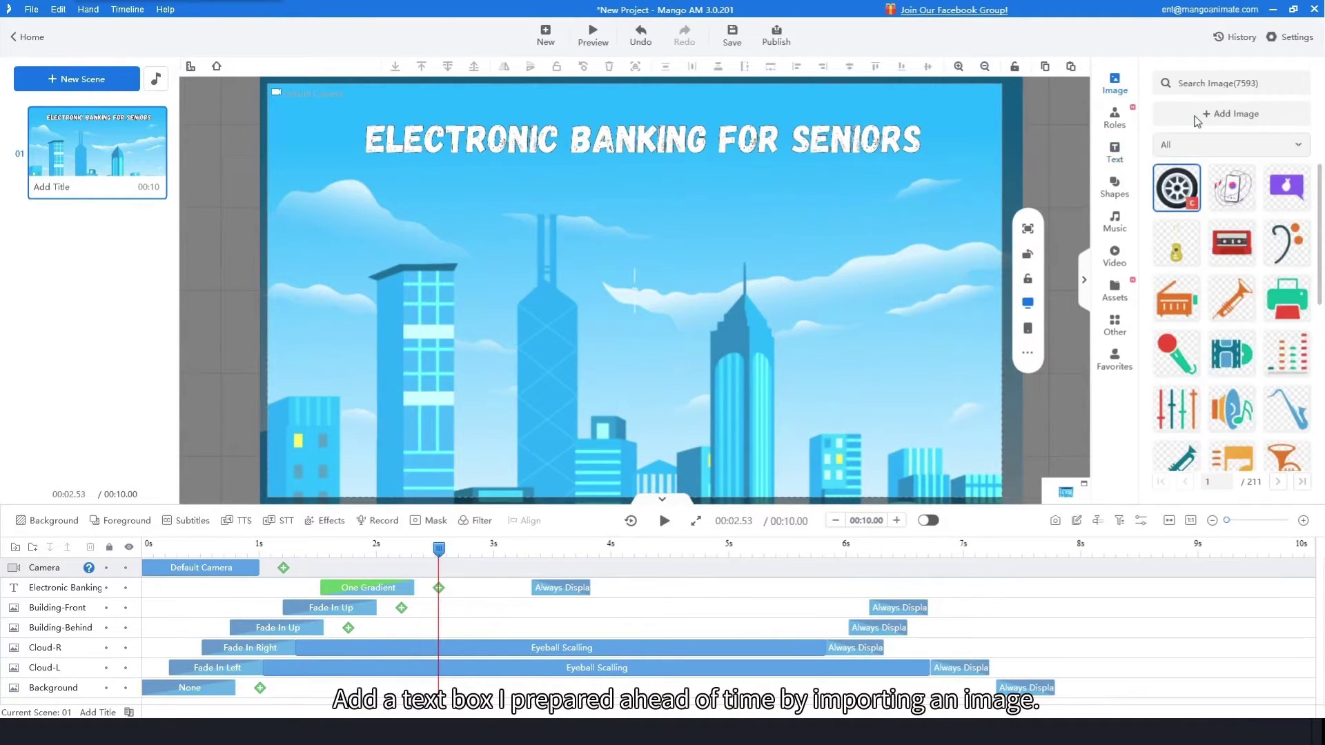
pyautogui.click(607, 255)
pyautogui.click(898, 373)
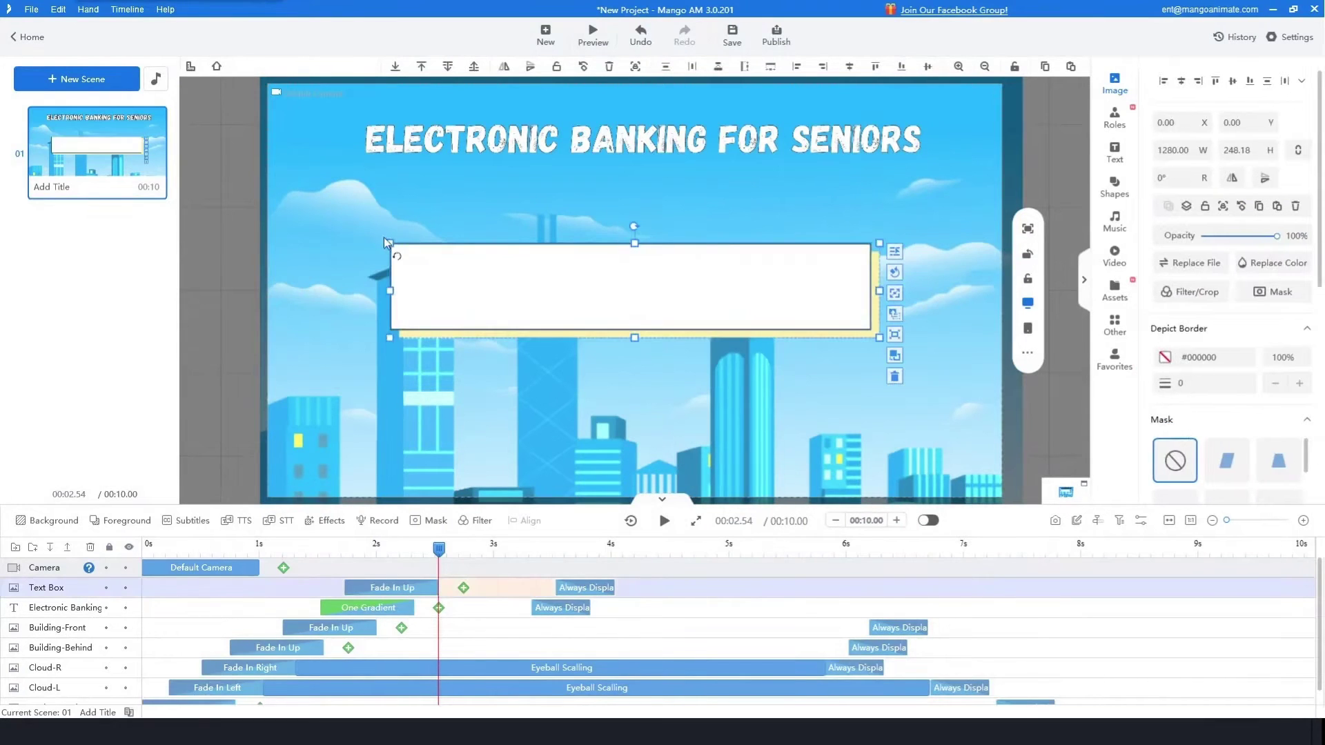
pyautogui.moveTo(390, 243); pyautogui.dragTo(556, 288)
pyautogui.moveTo(703, 316); pyautogui.dragTo(602, 211)
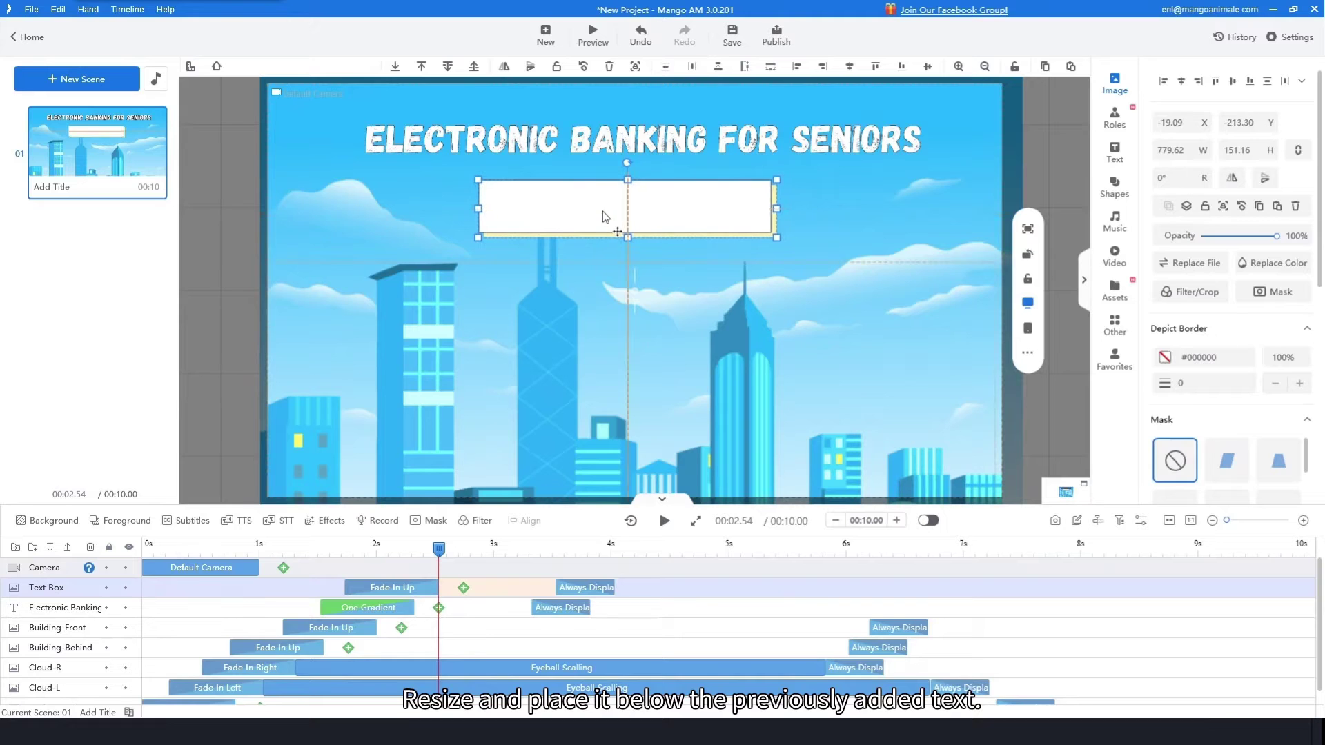
# Set the text box image's entrance effect to Fall In Back and preview the animation
pyautogui.doubleClick(413, 588)
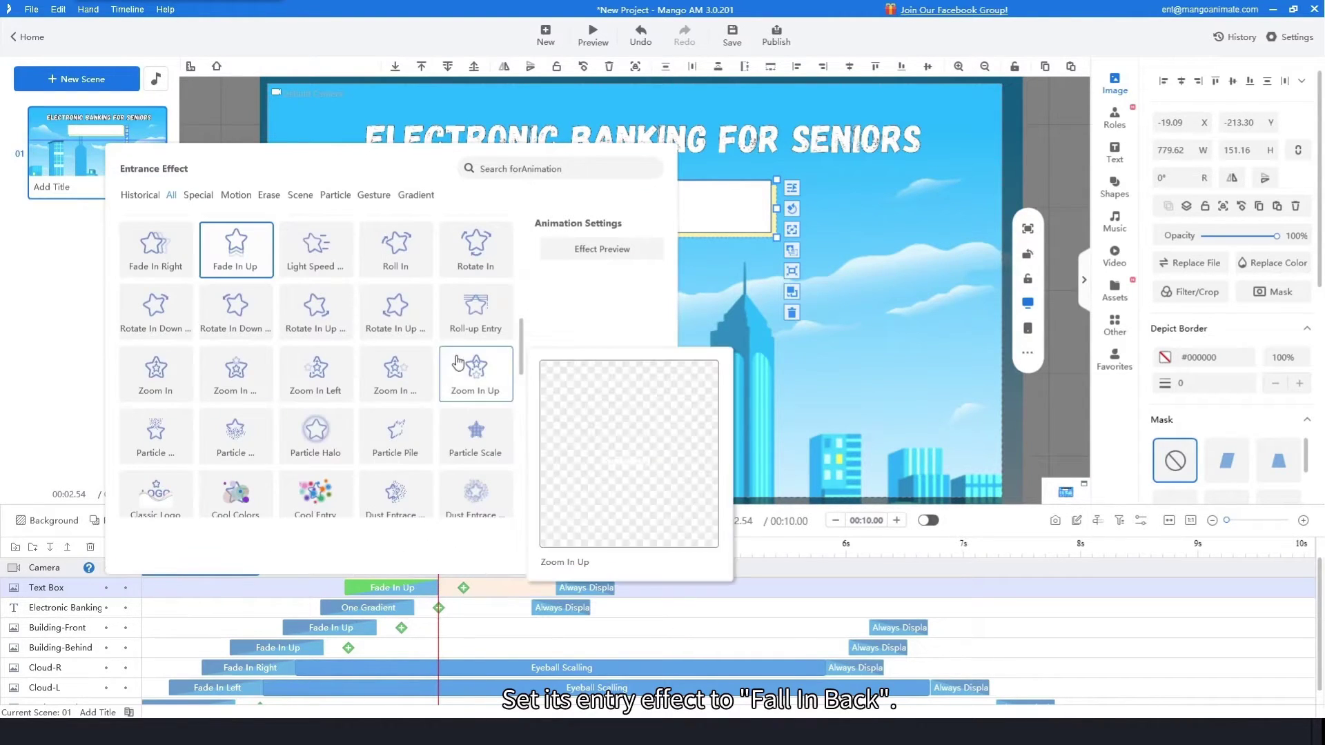
pyautogui.scroll(2, 458, 366)
pyautogui.scroll(-3, 457, 358)
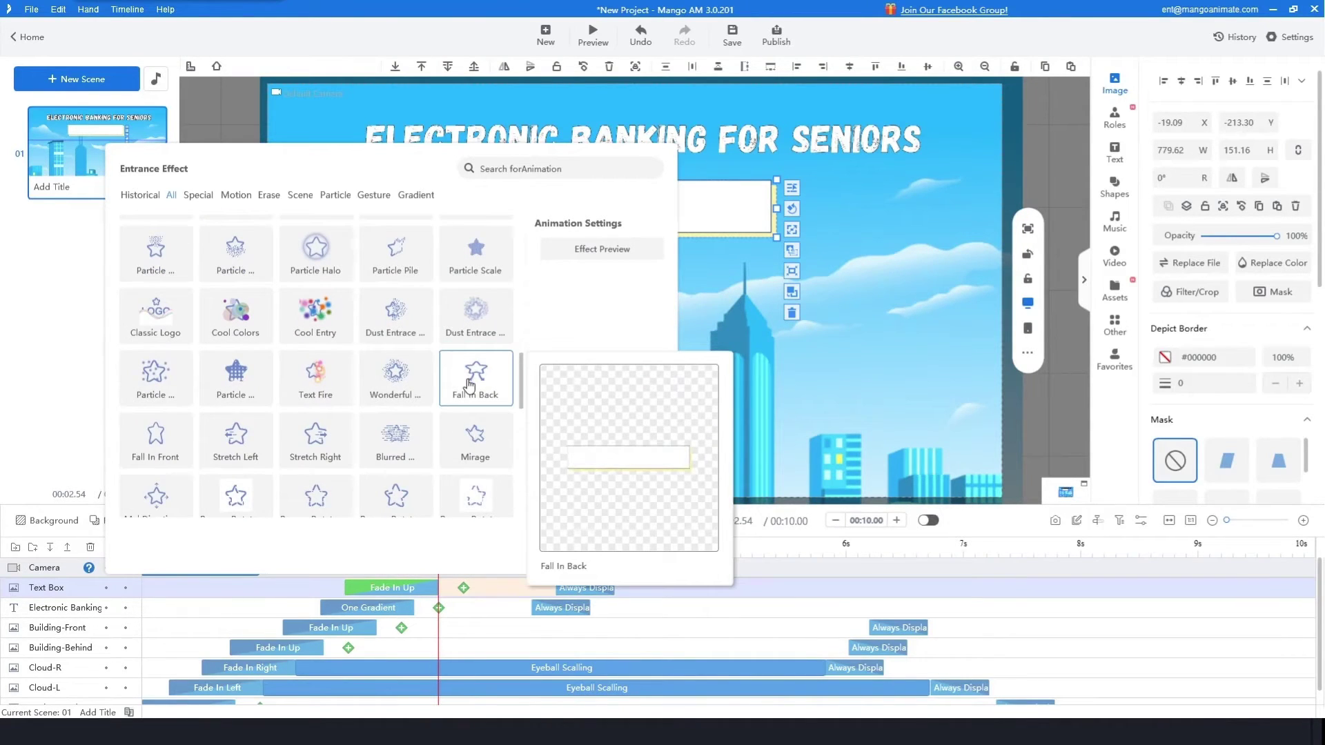
pyautogui.click(469, 384)
pyautogui.click(563, 549)
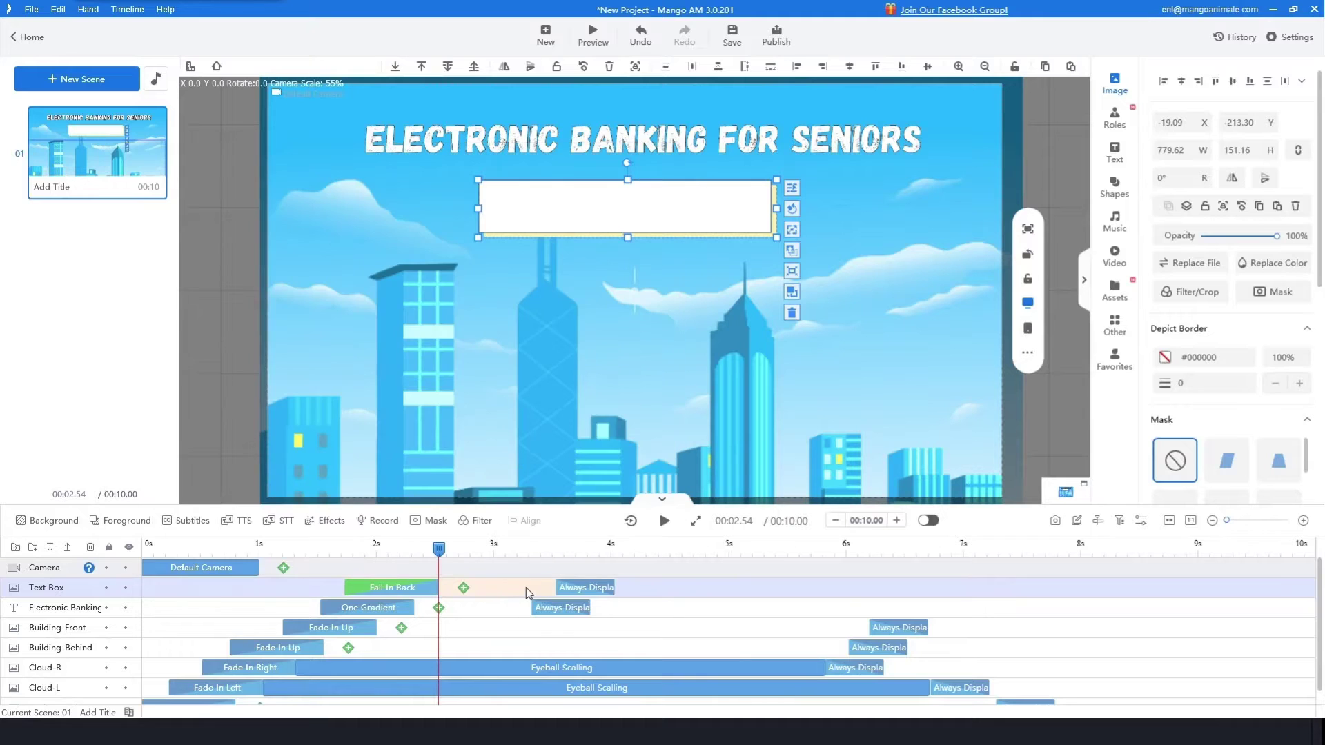
pyautogui.press('space')
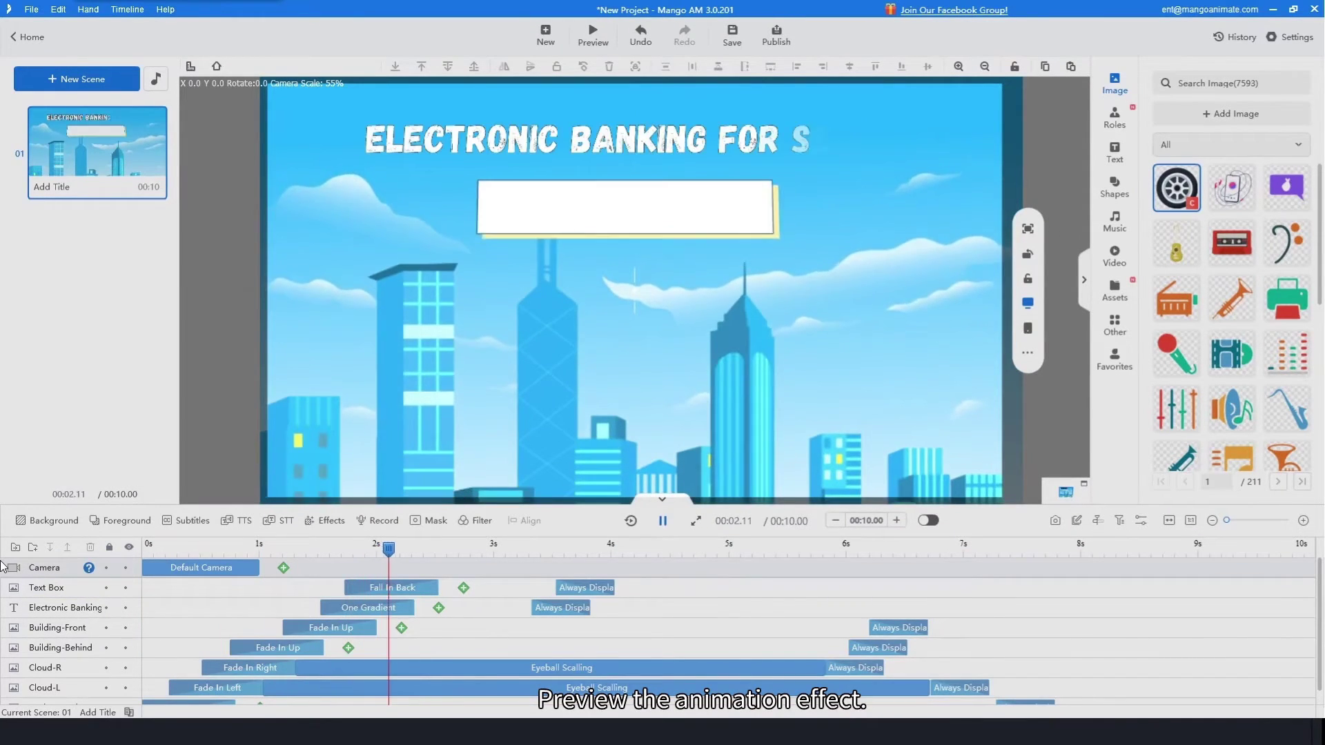
pyautogui.press('space')
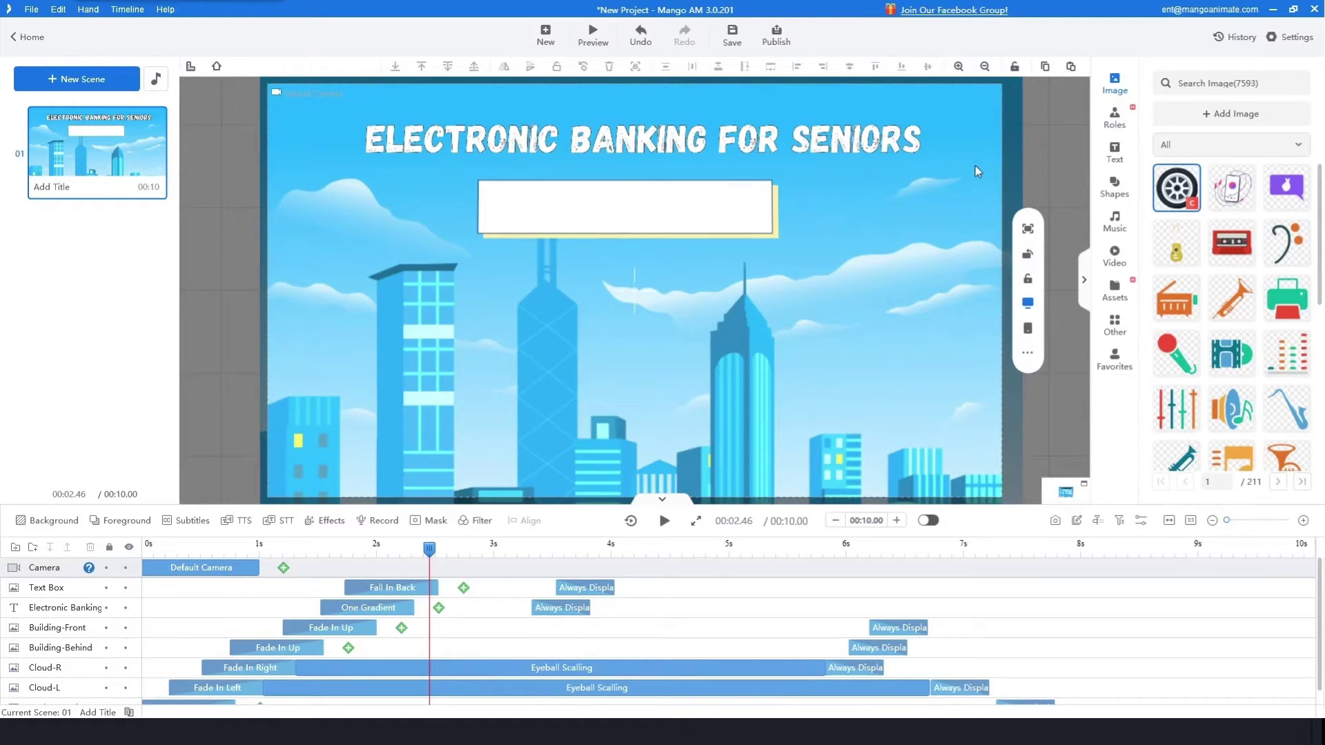
# Add the text "FINANCIAL SERVICES" over the white text box image and widen its frame to fit on one line
pyautogui.click(1114, 151)
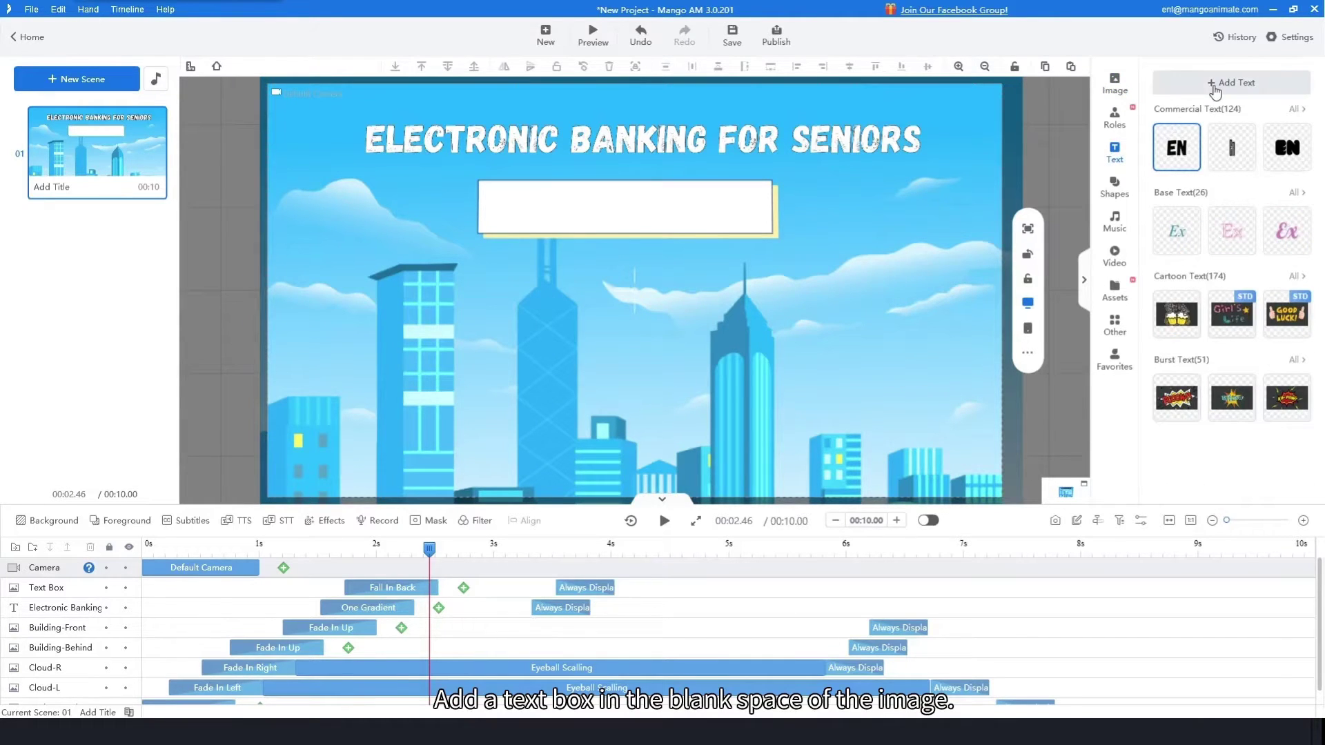
pyautogui.click(505, 196)
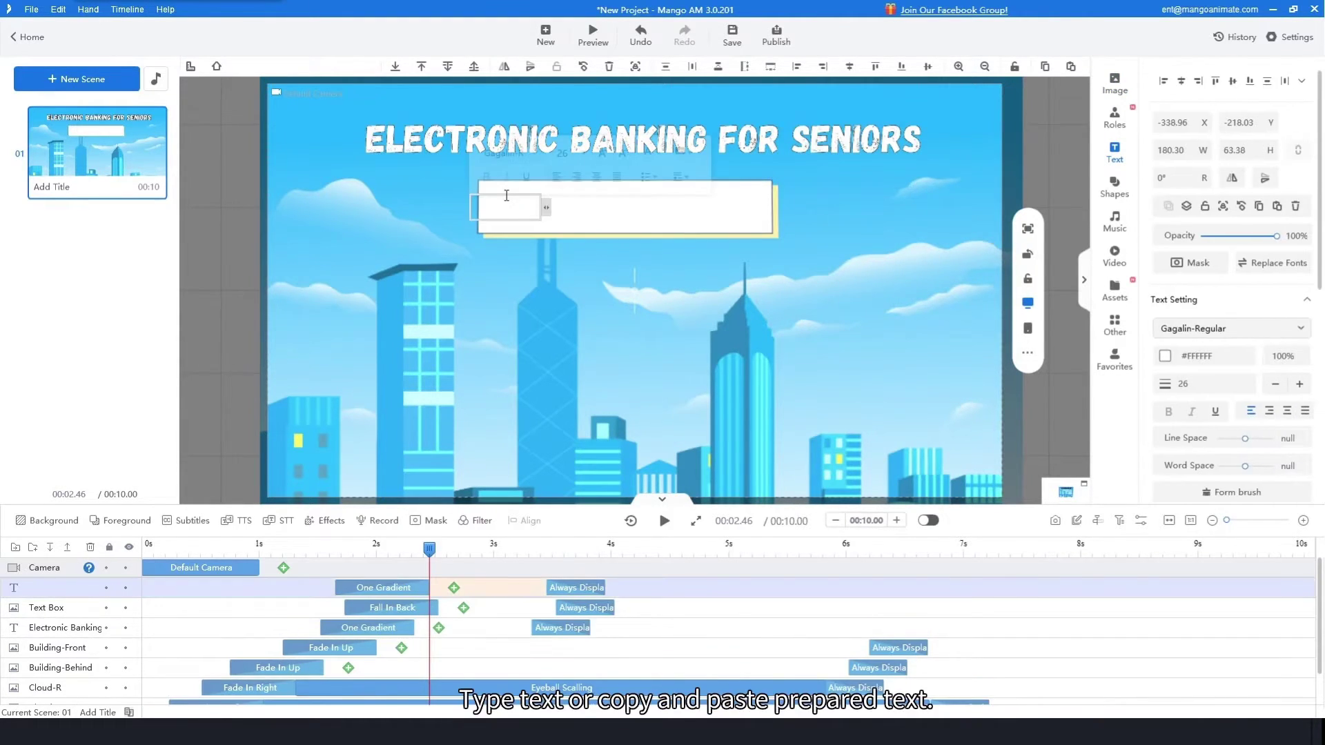
pyautogui.write('FINANCIAL SERVICES')
pyautogui.moveTo(547, 242); pyautogui.dragTo(723, 232)
# Remove the black outlined word effect from the FINANCIAL SERVICES text
pyautogui.scroll(-1, 1211, 364)
pyautogui.scroll(-3, 1210, 364)
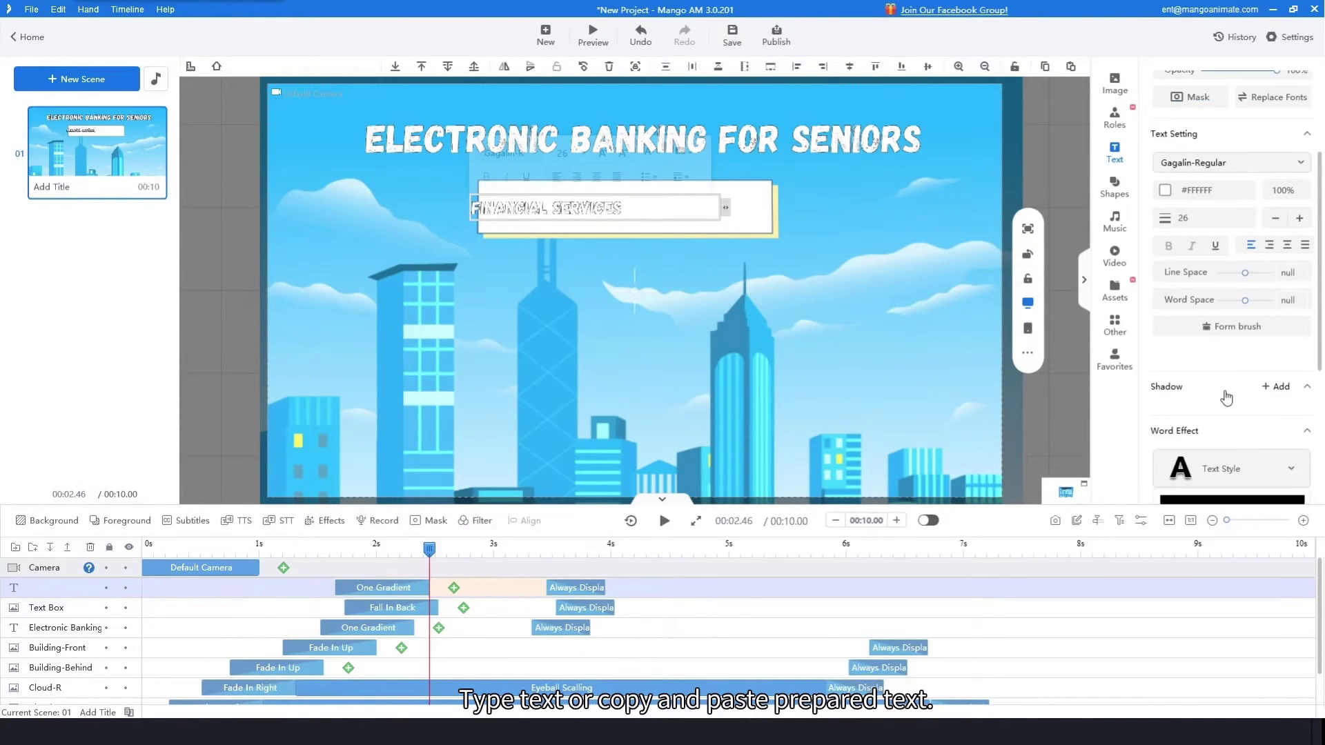
pyautogui.click(1223, 354)
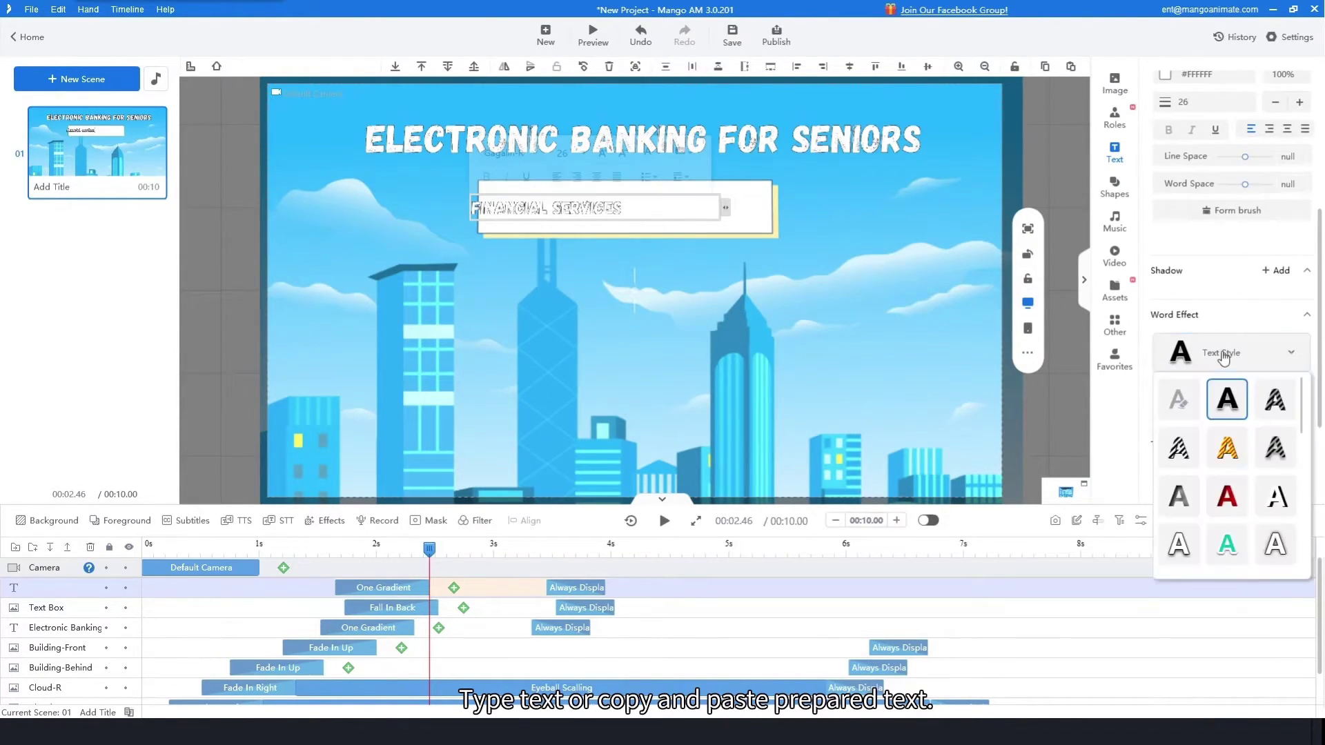
pyautogui.click(1178, 399)
# Set the FINANCIAL SERVICES text's color to orange #EC881A
pyautogui.scroll(2, 1185, 368)
pyautogui.scroll(2, 1186, 367)
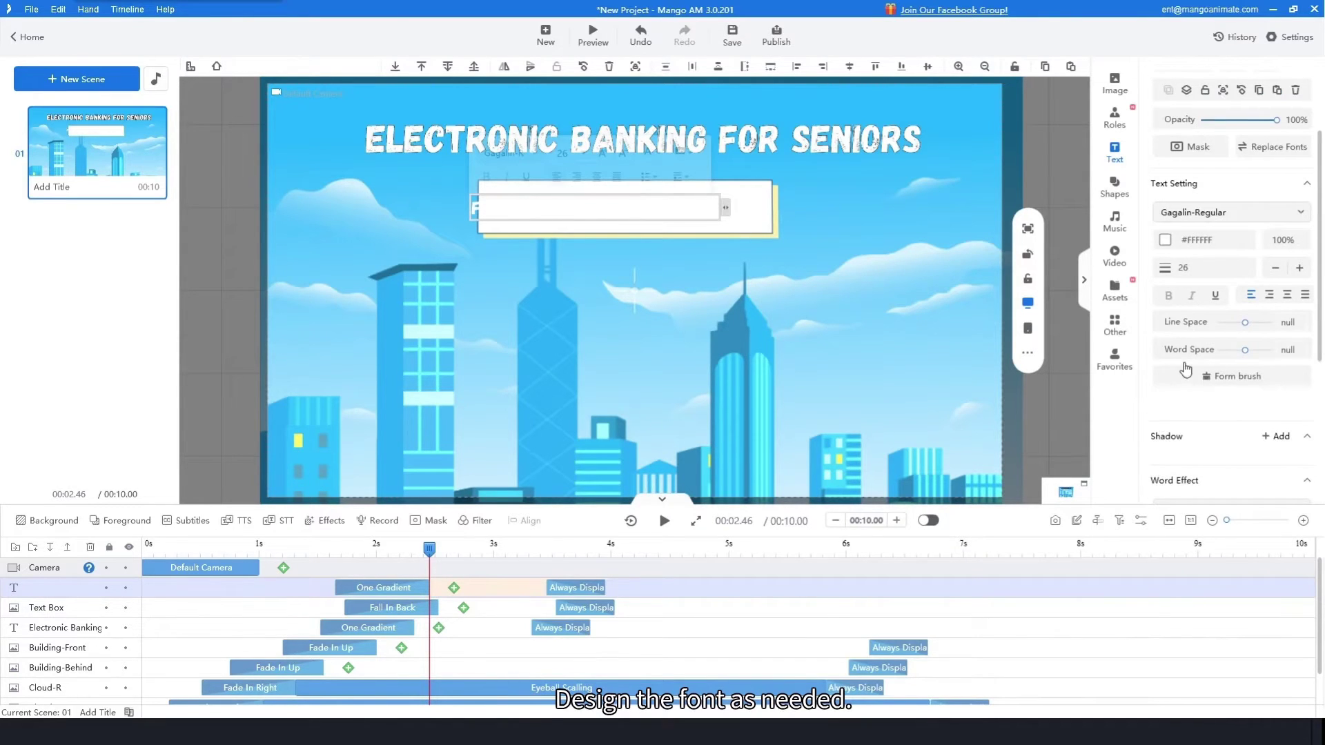
pyautogui.click(1164, 273)
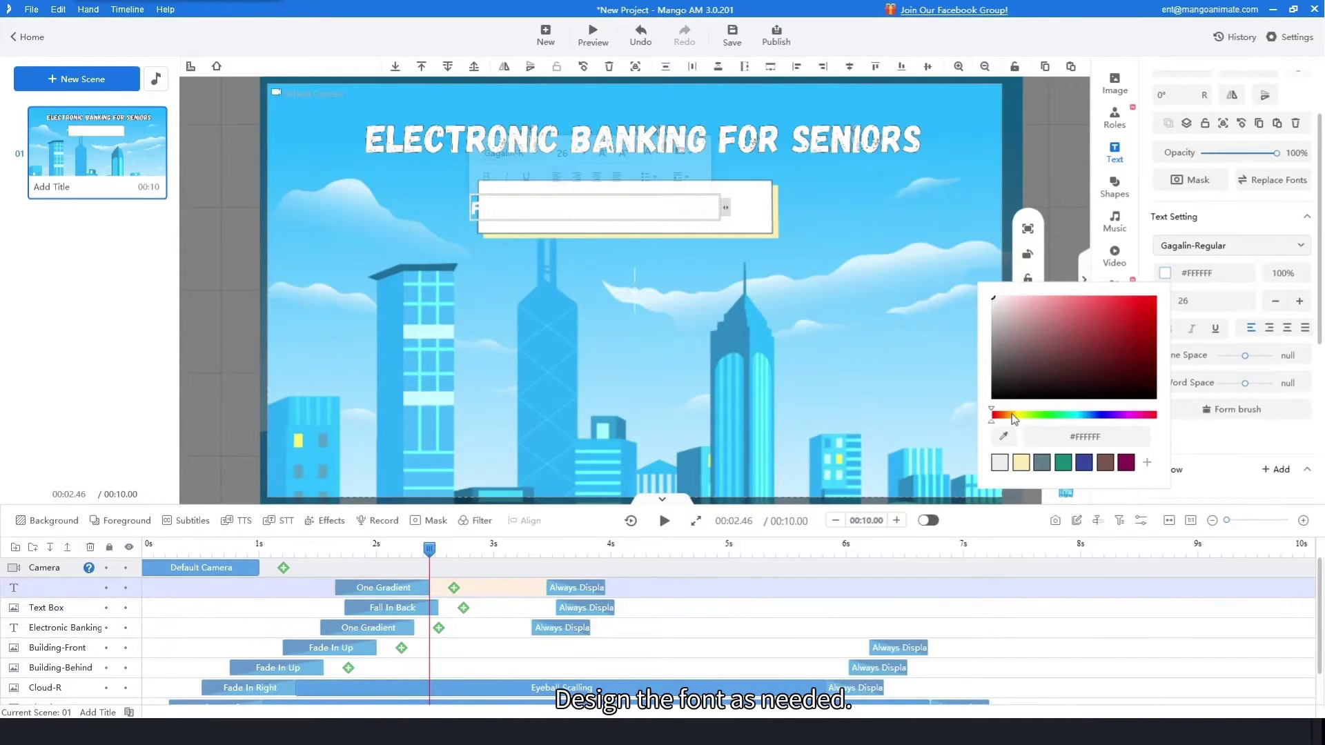
pyautogui.click(1010, 413)
pyautogui.moveTo(1090, 297); pyautogui.dragTo(1138, 304)
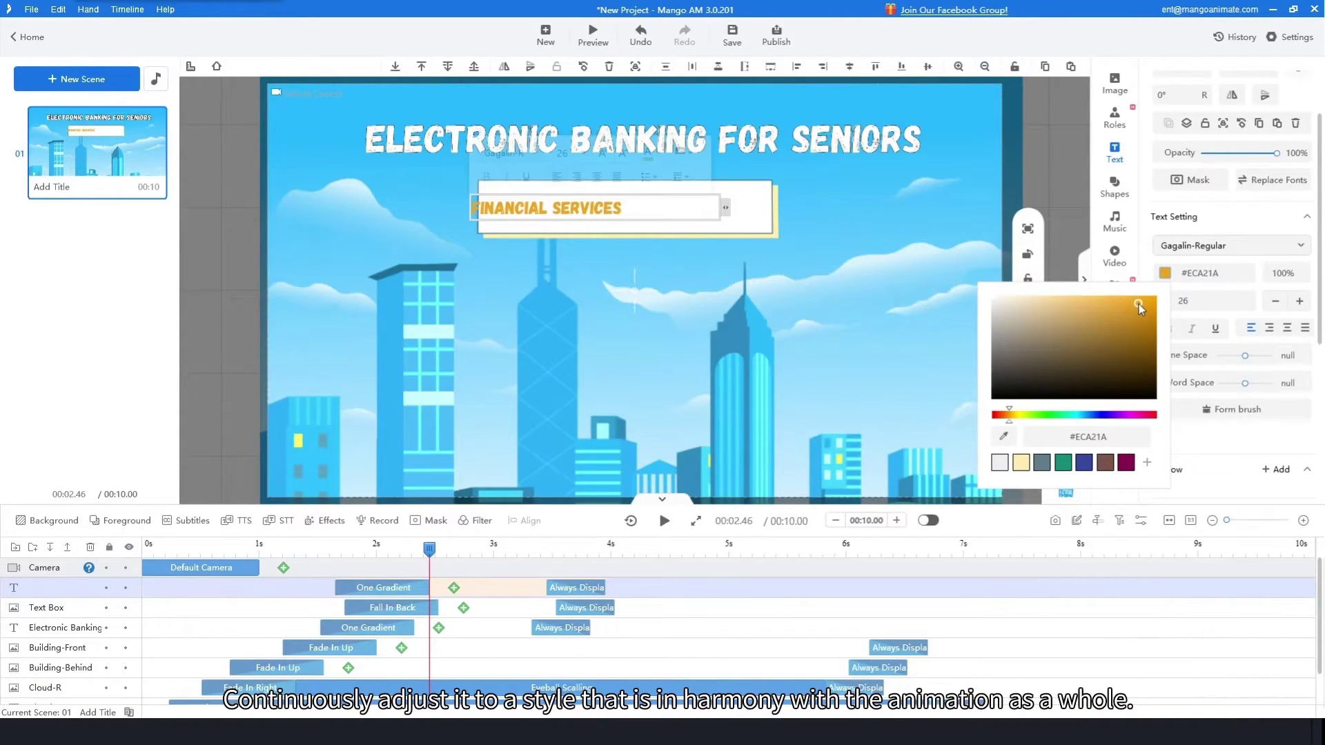
pyautogui.moveTo(1010, 413); pyautogui.dragTo(1007, 415)
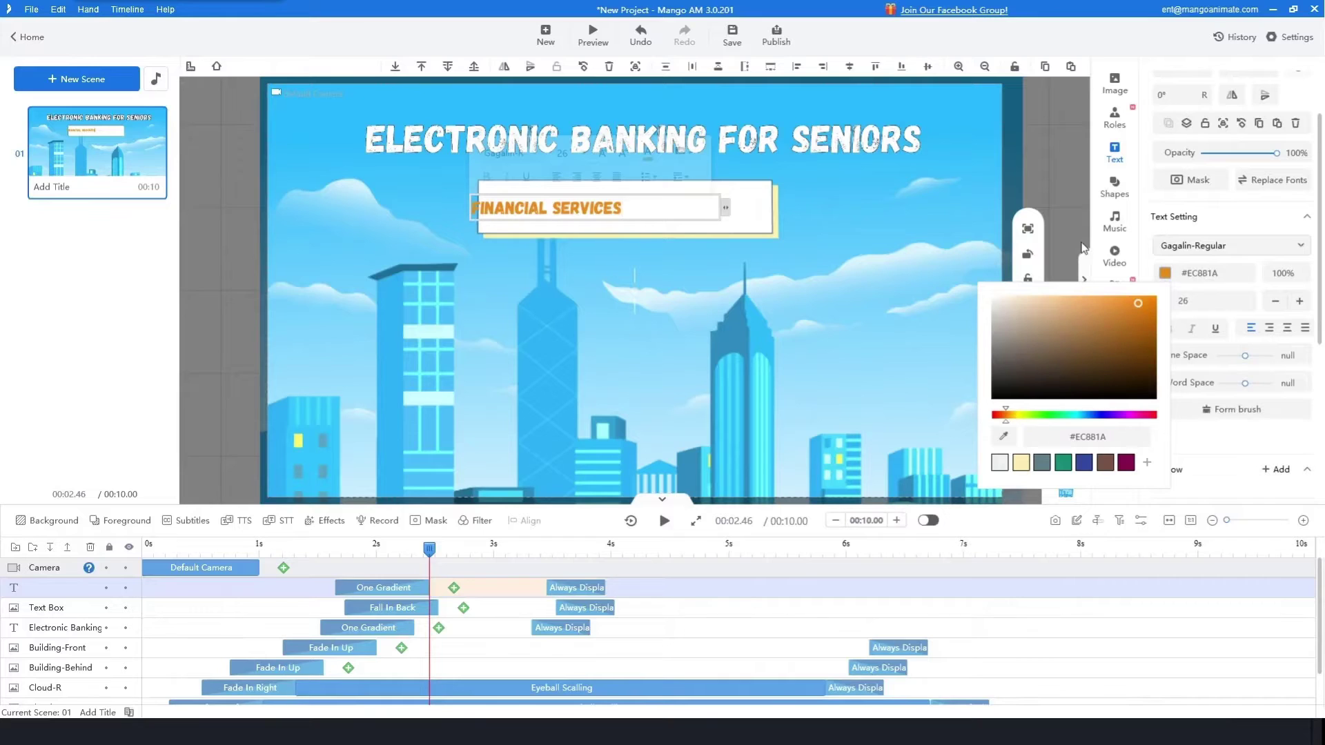
pyautogui.click(1083, 181)
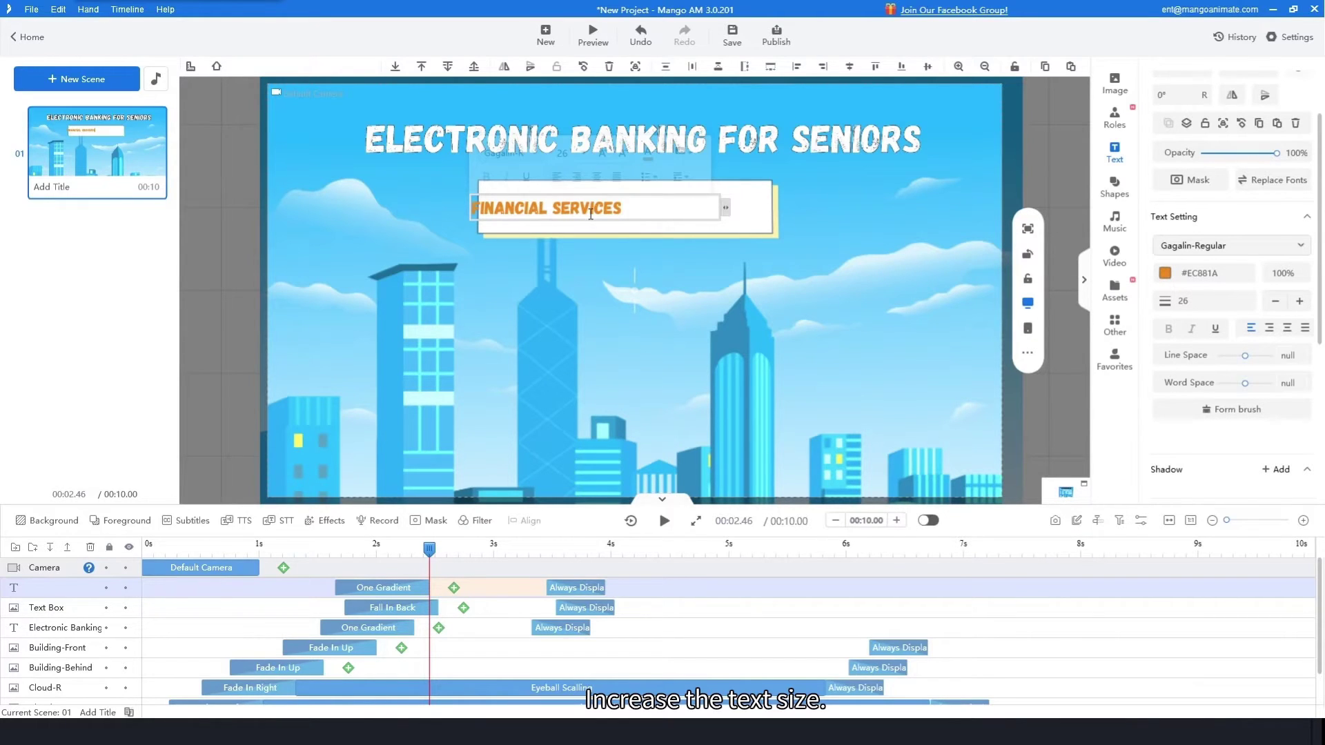
# Increase the FINANCIAL SERVICES font size to 39 and center the text inside the white text box image
pyautogui.click(1304, 301)
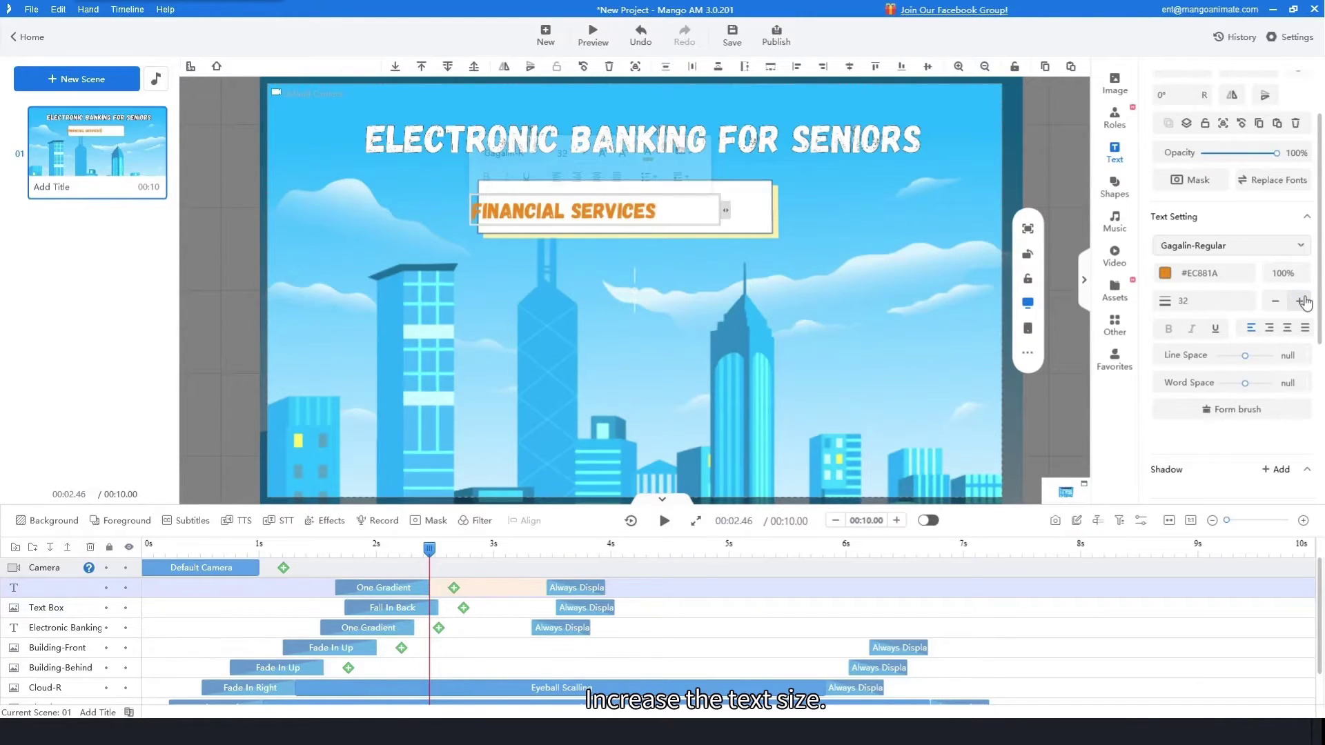
pyautogui.click(1304, 301)
pyautogui.click(590, 217)
pyautogui.moveTo(591, 217); pyautogui.dragTo(610, 213)
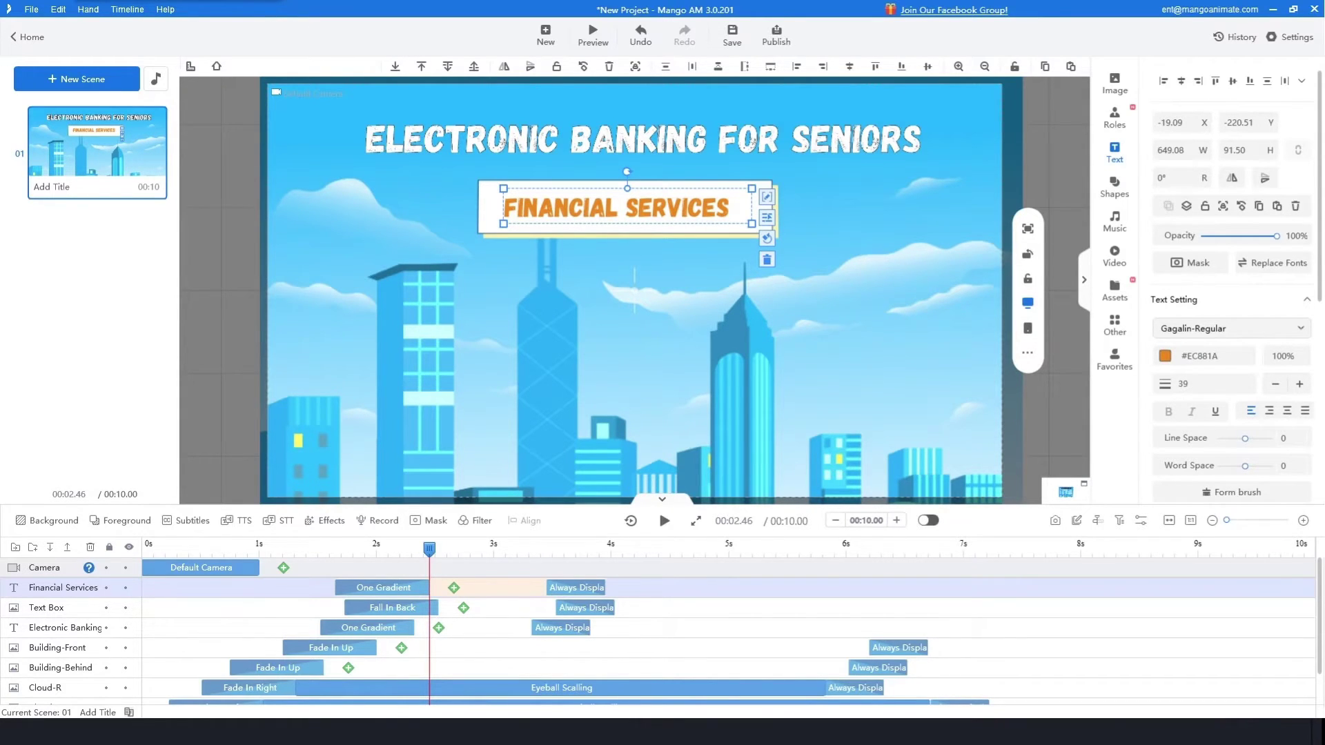
# Set the FINANCIAL SERVICES text's entrance effect to Text Sample Animation
pyautogui.doubleClick(378, 587)
pyautogui.click(491, 164)
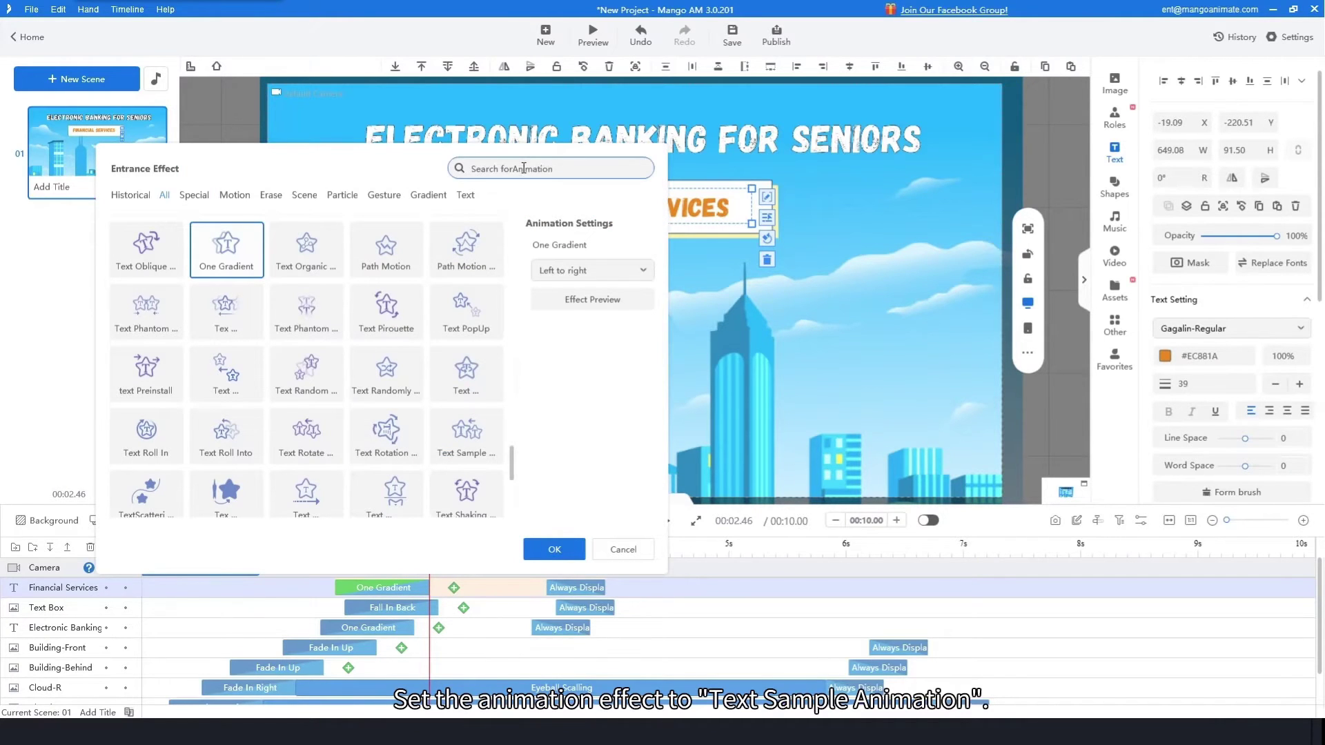
pyautogui.write('Text sample animation')
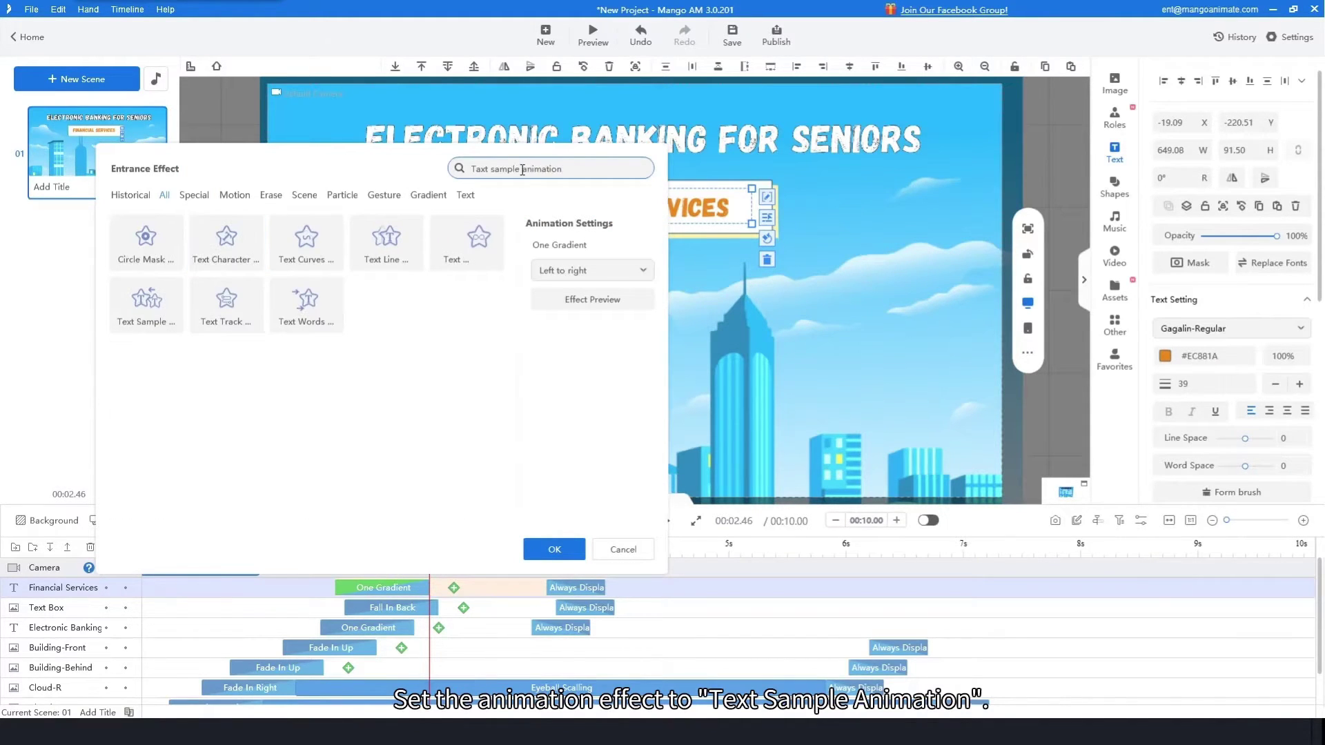
pyautogui.click(147, 302)
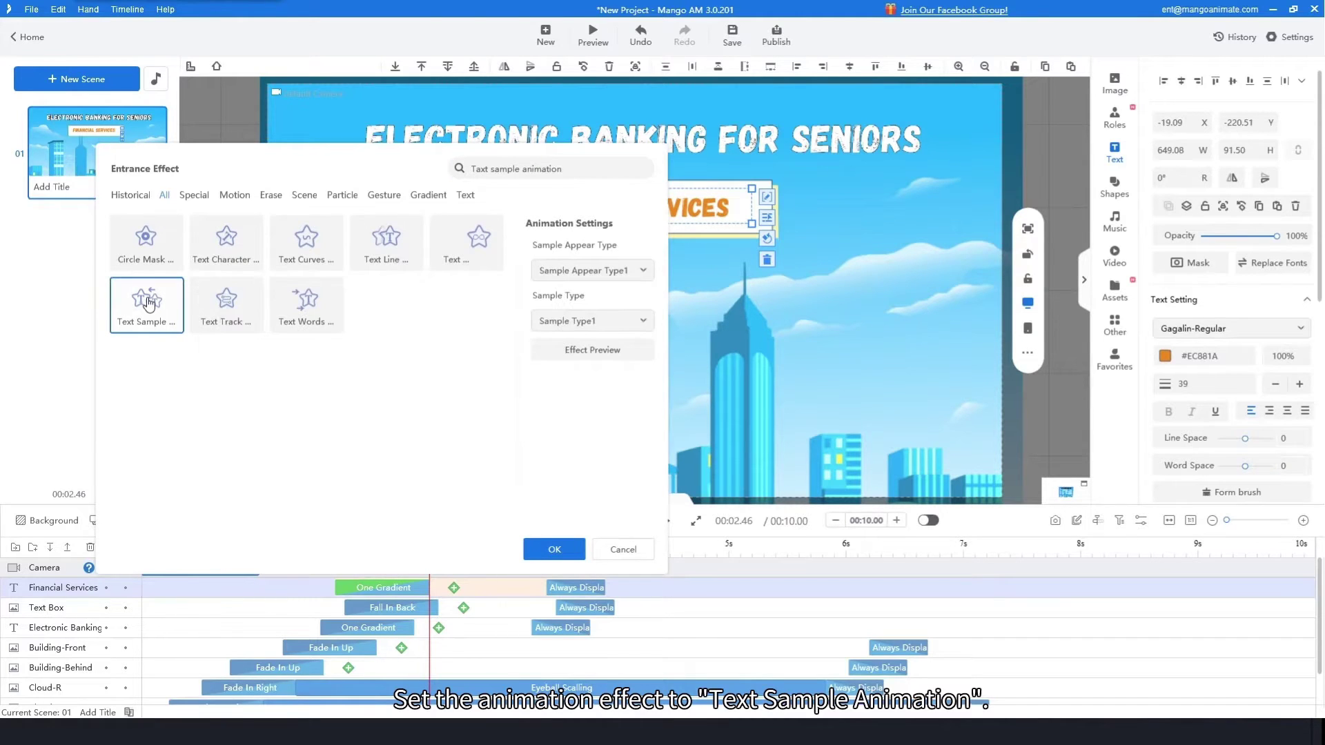
pyautogui.click(562, 551)
# Shift the FINANCIAL SERVICES animation to start just before 2 s on the timeline and preview the whole scene
pyautogui.moveTo(511, 585); pyautogui.dragTo(557, 585)
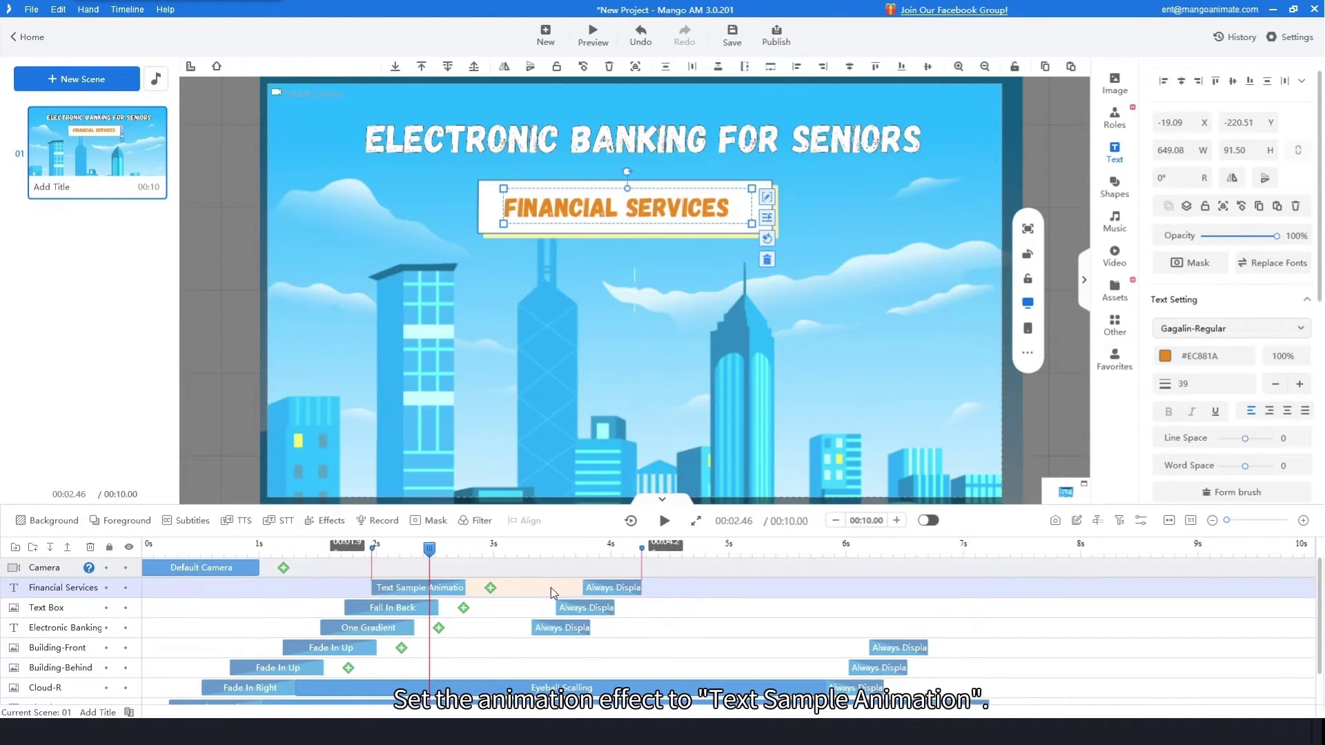
pyautogui.click(399, 557)
pyautogui.press('space')
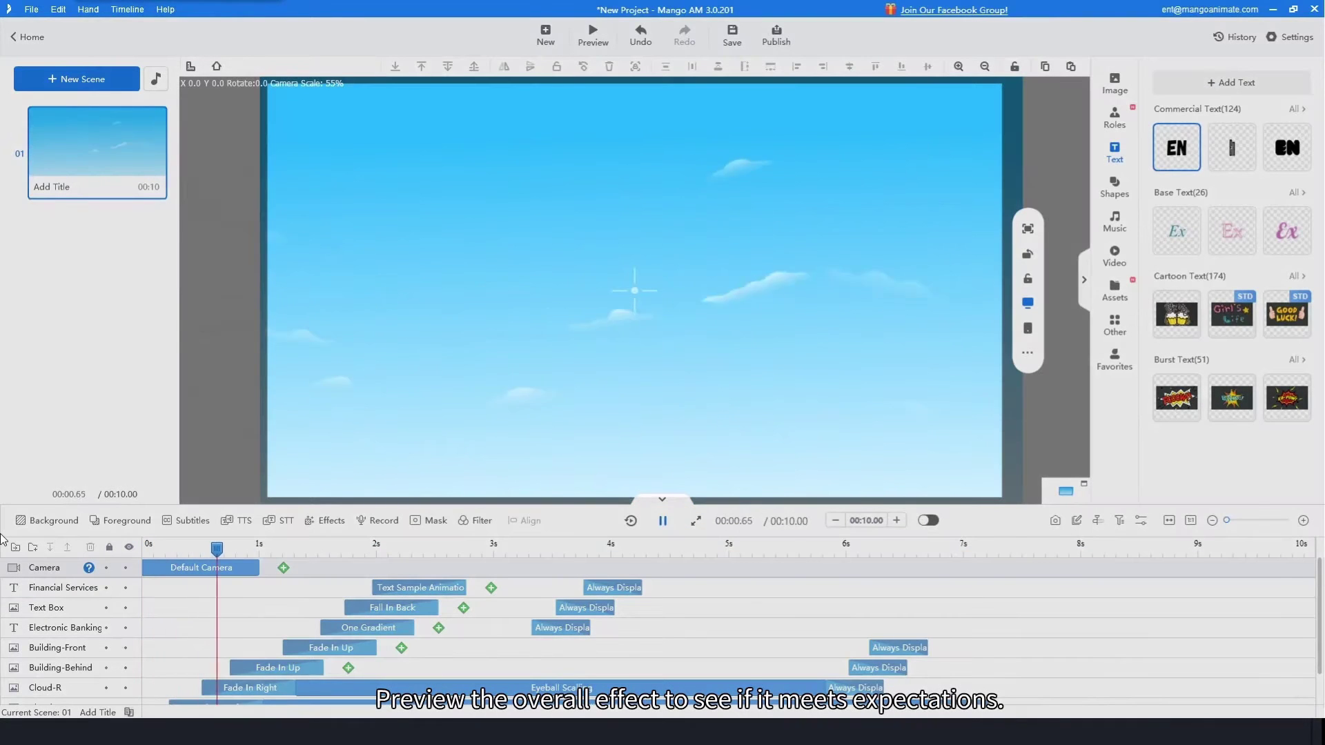
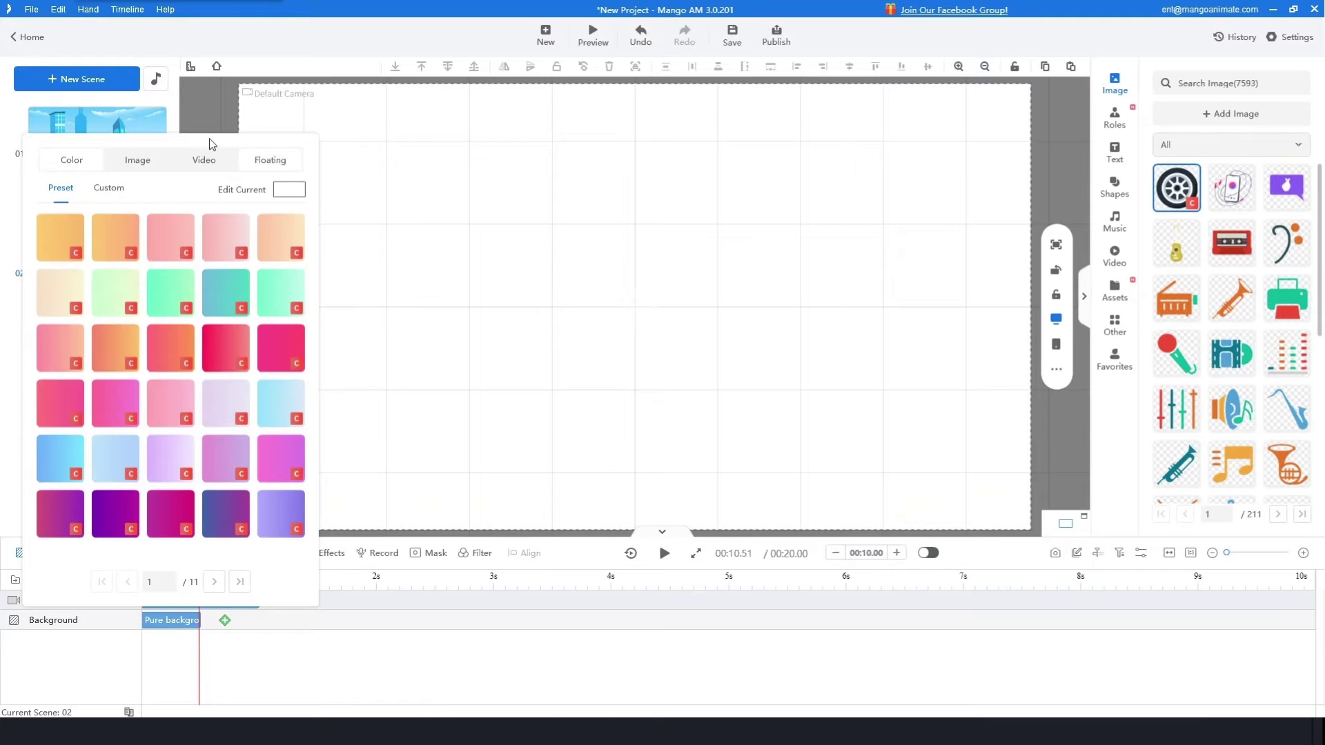
# Upload Background.png from the Scene 2 folder as a custom image and set it as the second scene's background
pyautogui.click(150, 166)
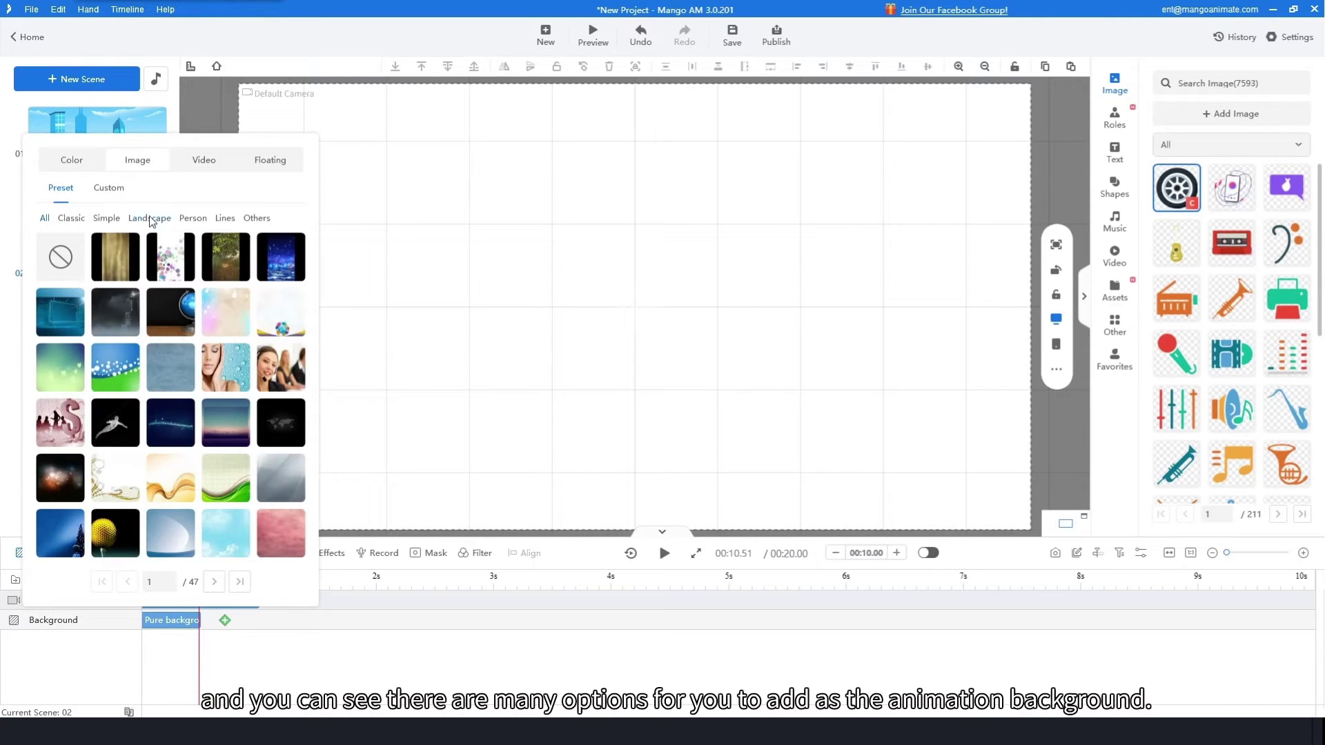
pyautogui.click(202, 161)
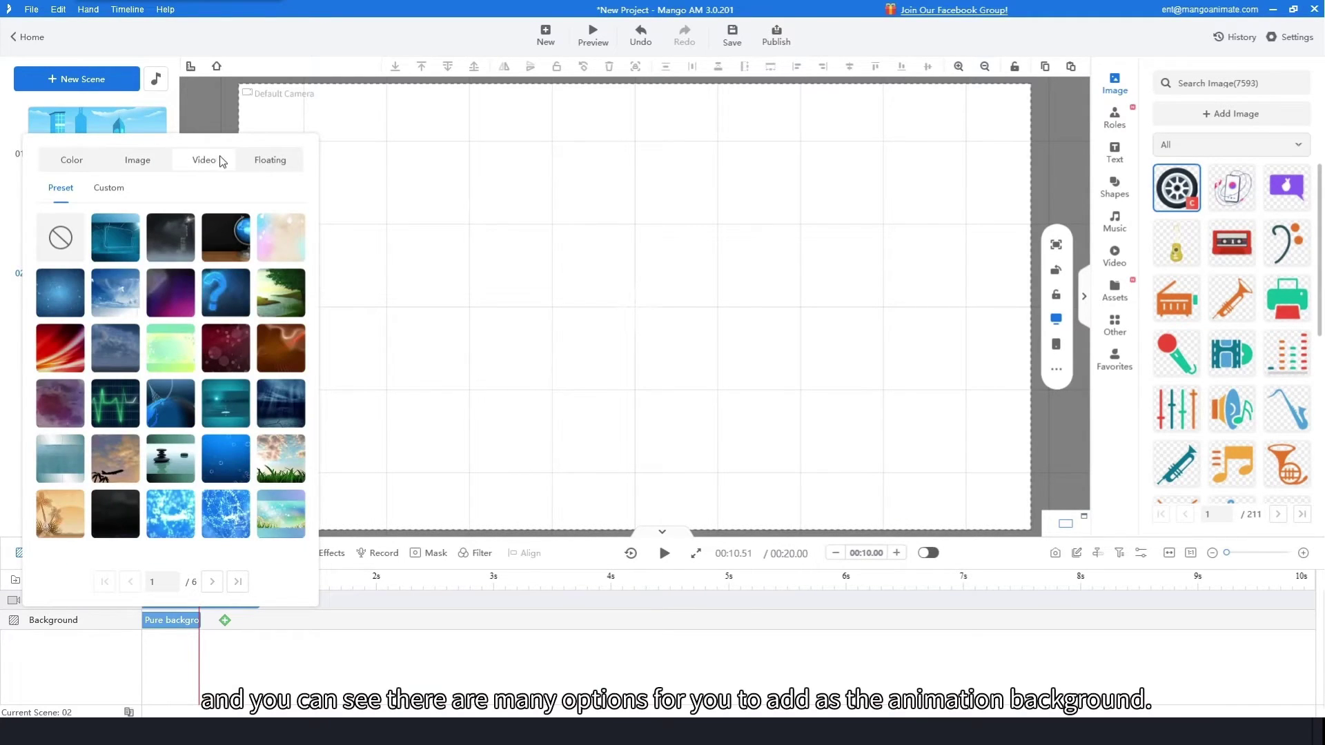
pyautogui.click(145, 164)
pyautogui.click(116, 193)
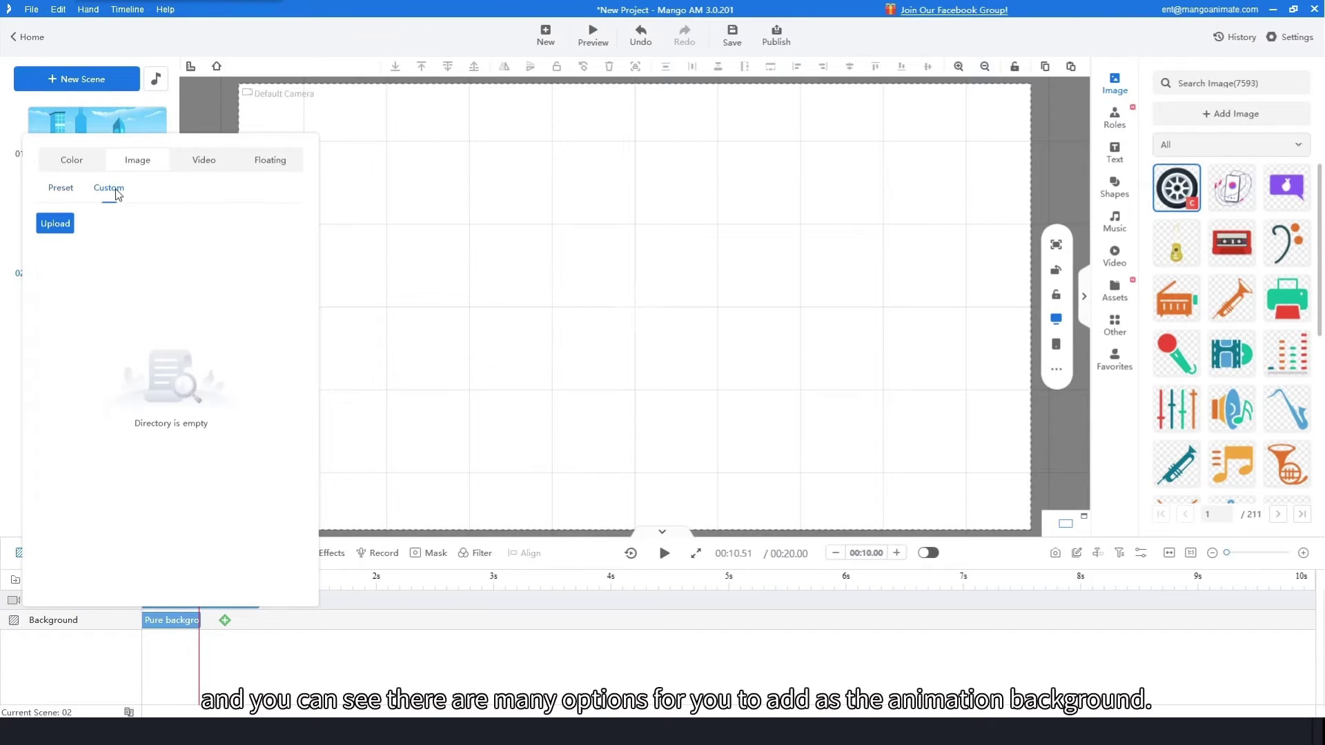
pyautogui.click(55, 223)
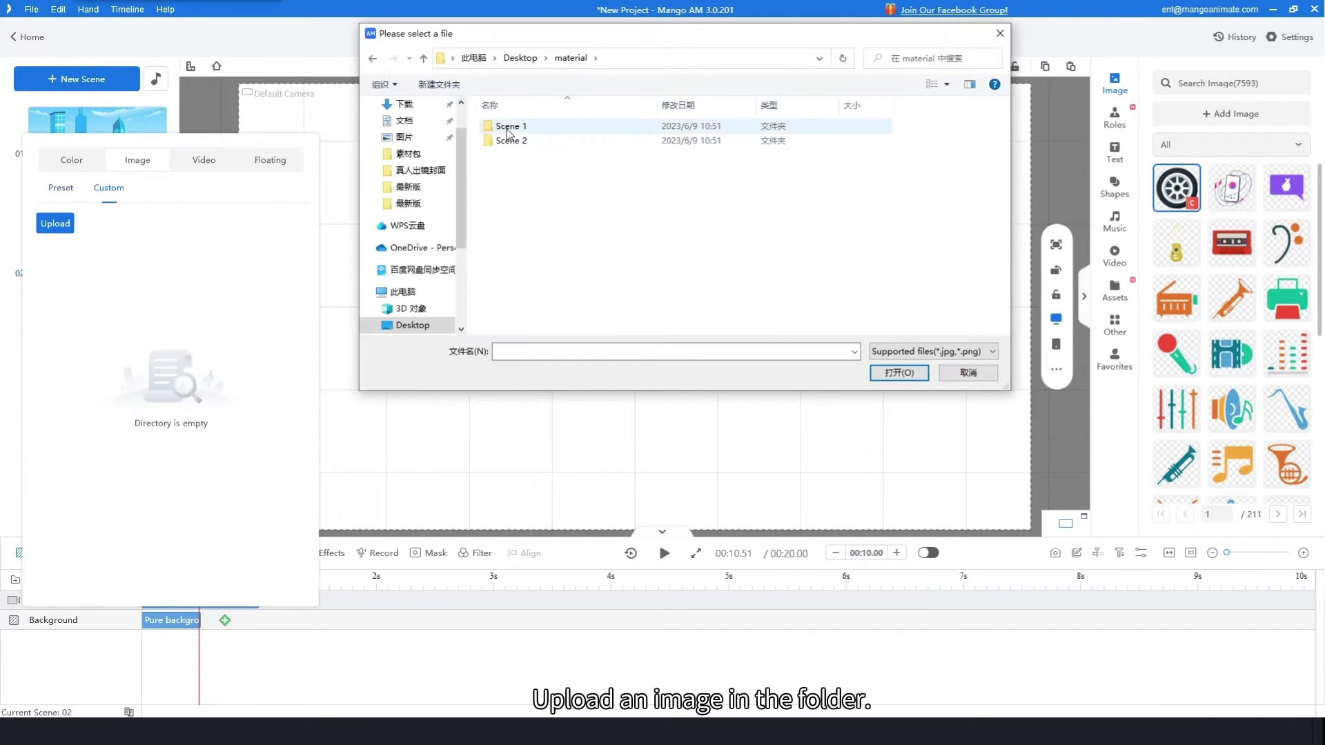
pyautogui.doubleClick(517, 146)
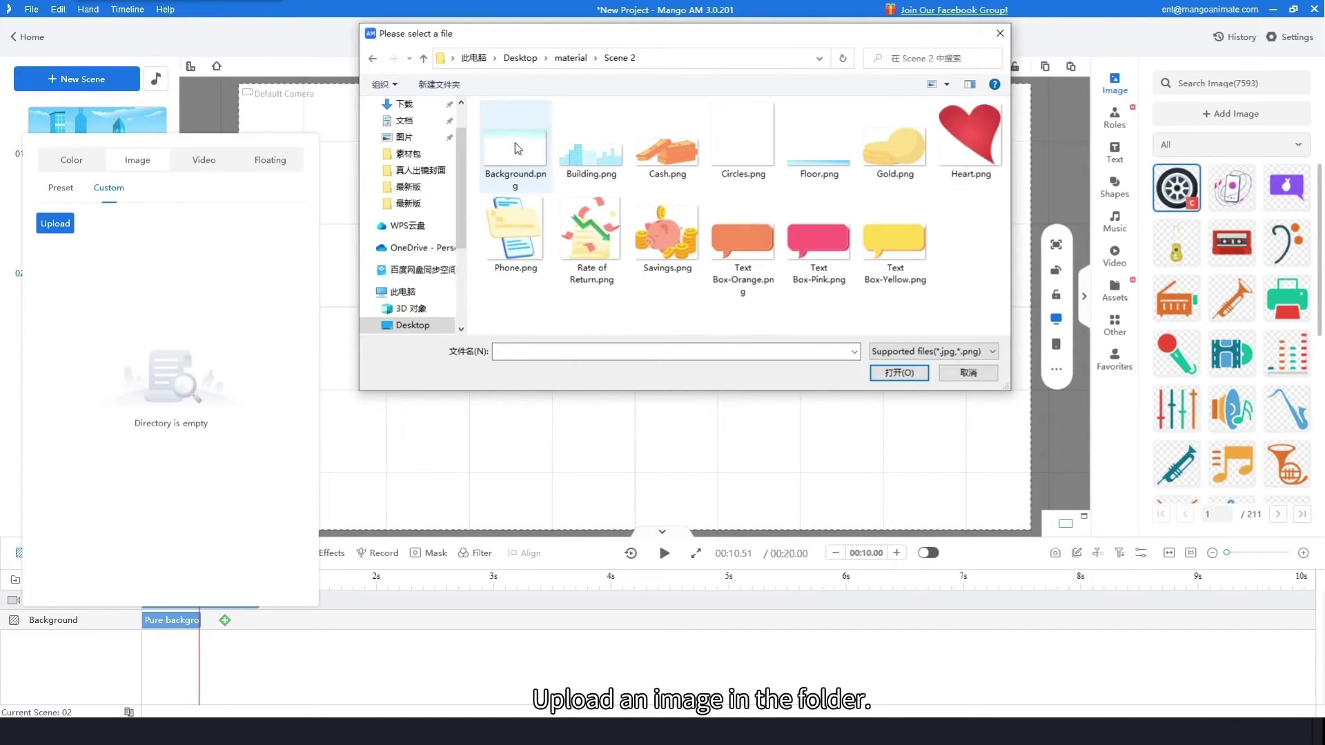
pyautogui.click(530, 177)
pyautogui.click(902, 374)
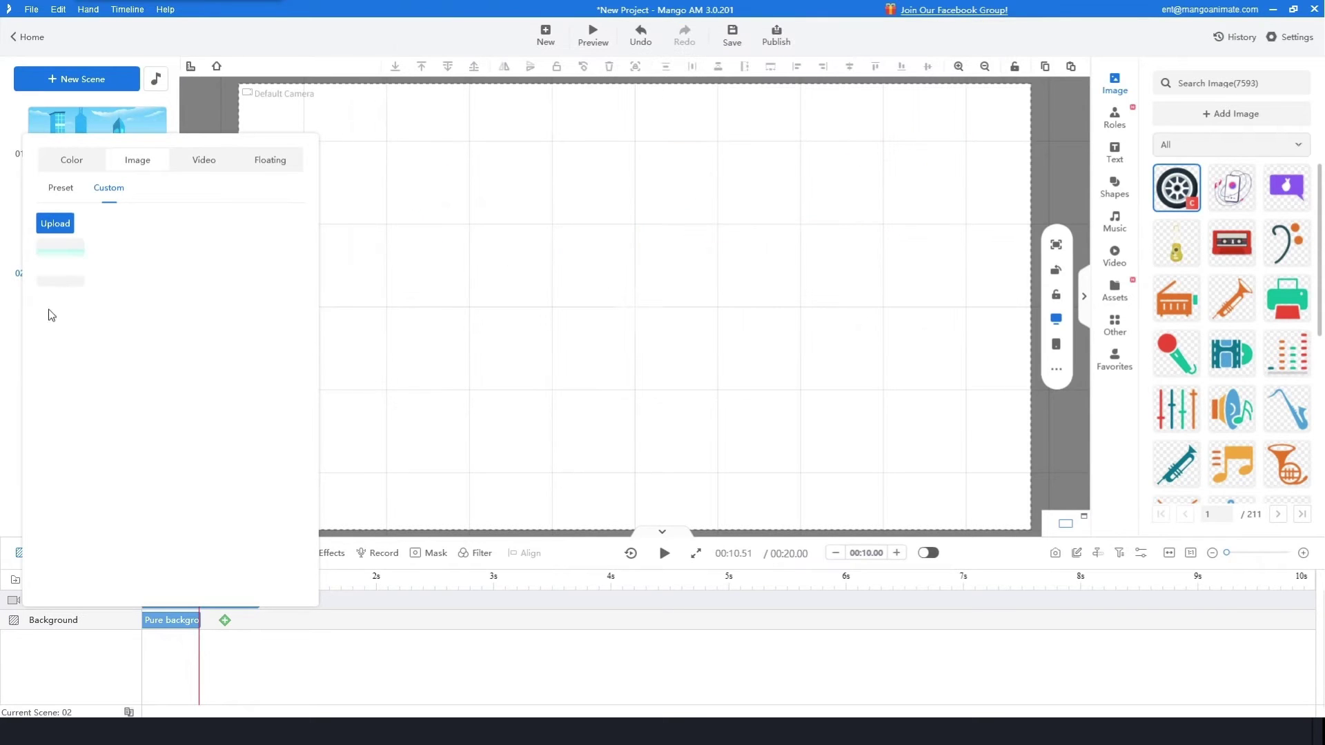
pyautogui.click(64, 277)
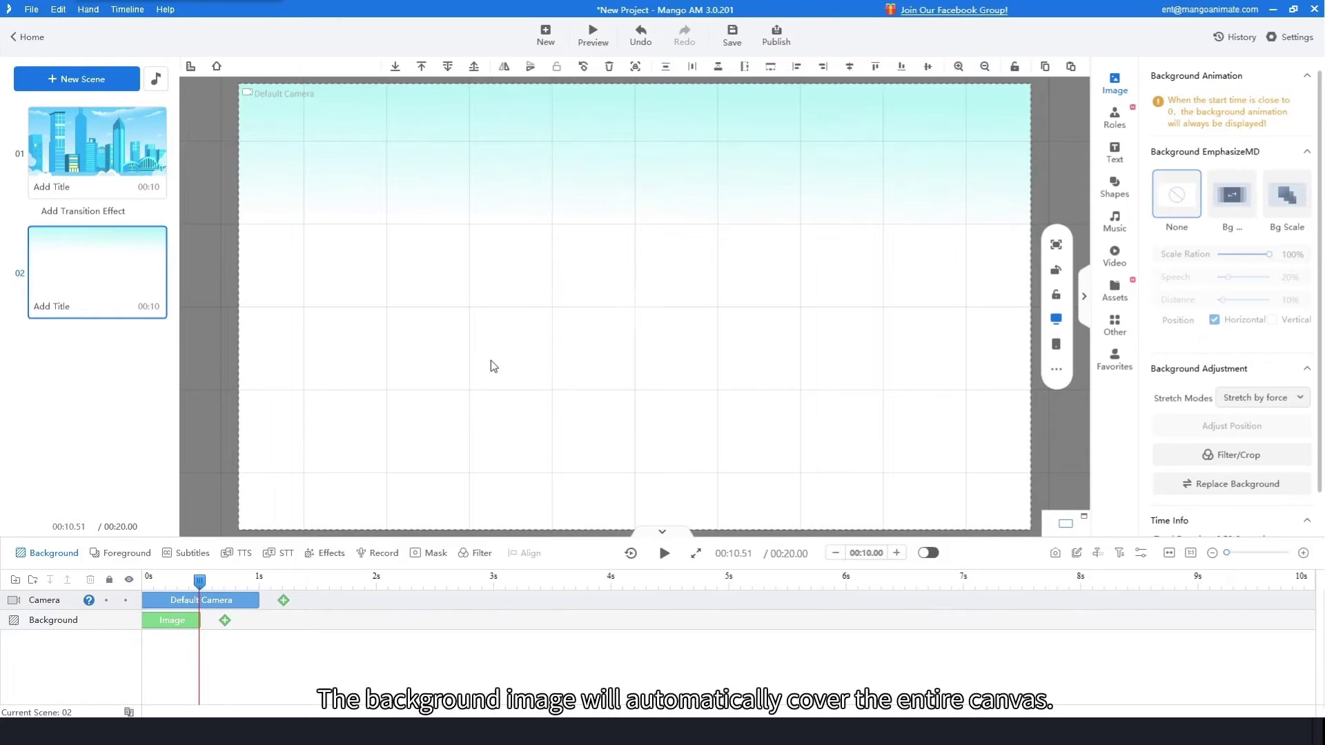
# Add Floor.png from the Scene 2 folder, fit it to the current view, and move it to the canvas's bottom edge
pyautogui.click(1114, 82)
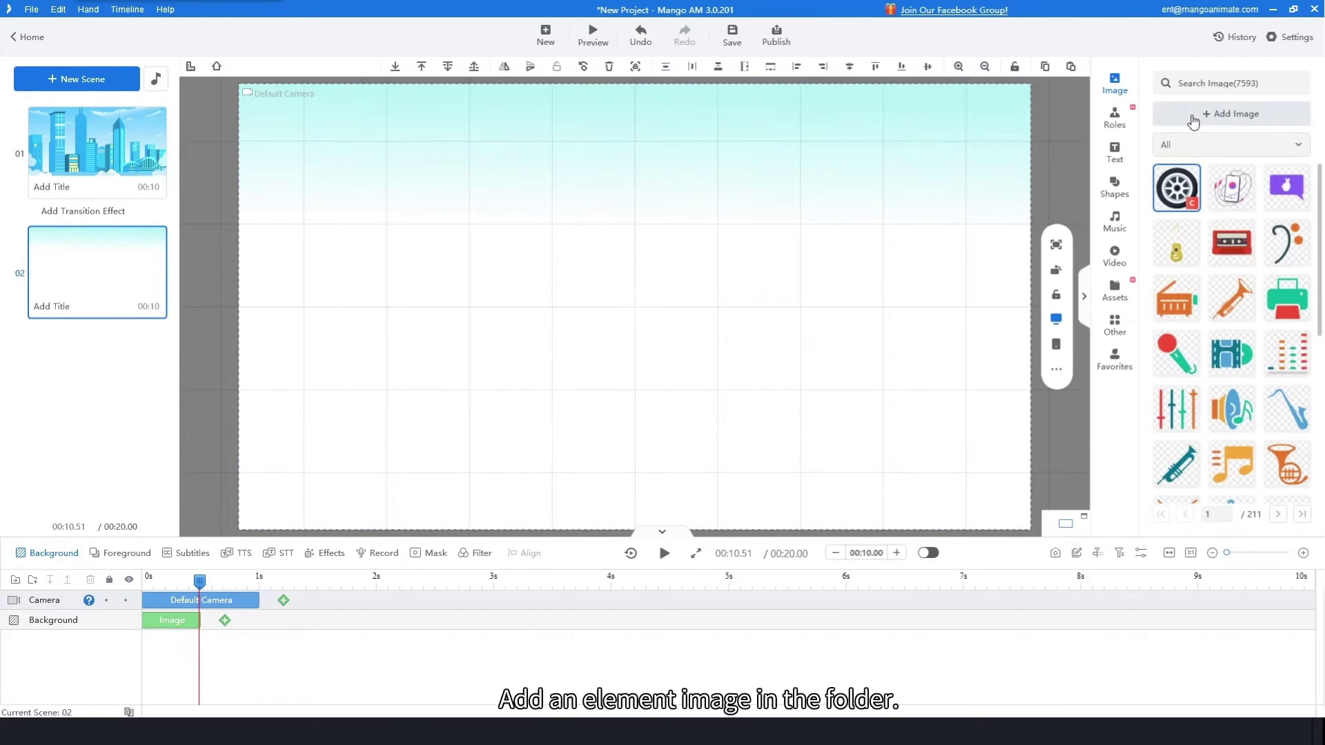
pyautogui.click(1191, 116)
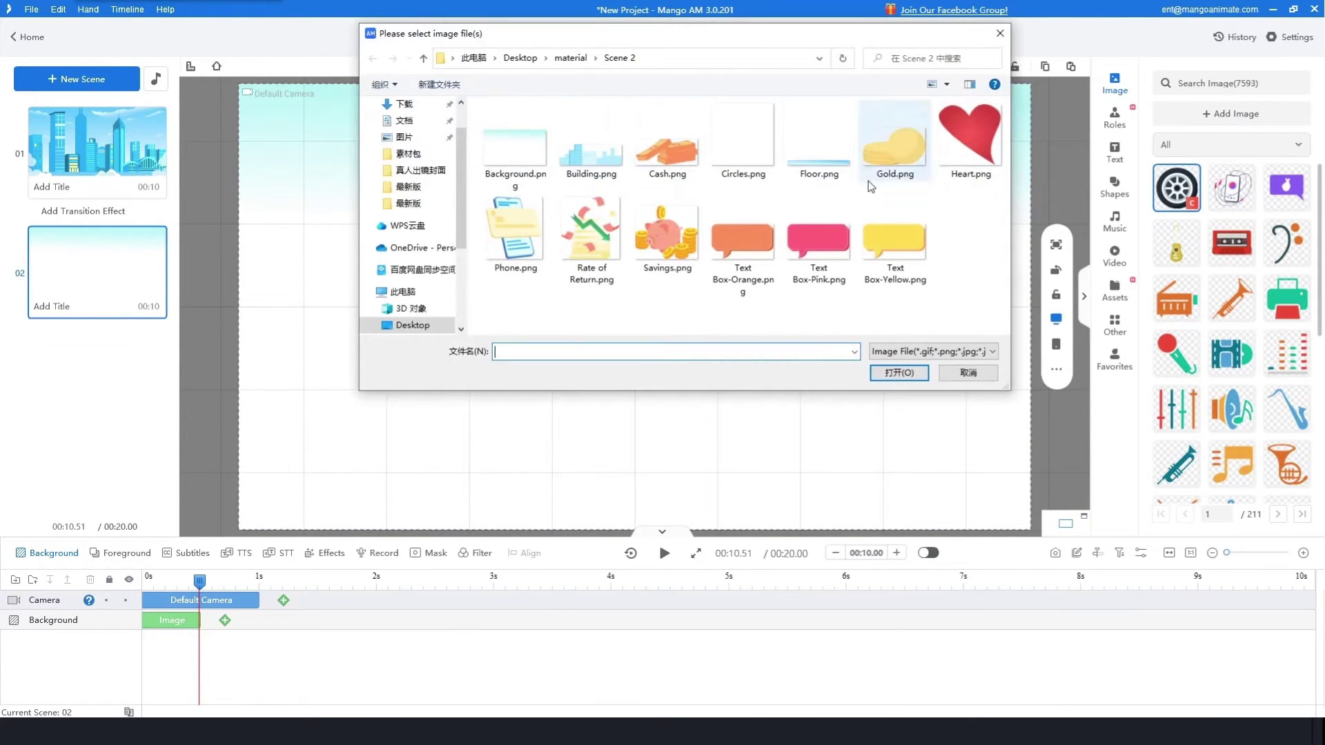
pyautogui.click(823, 180)
pyautogui.click(904, 373)
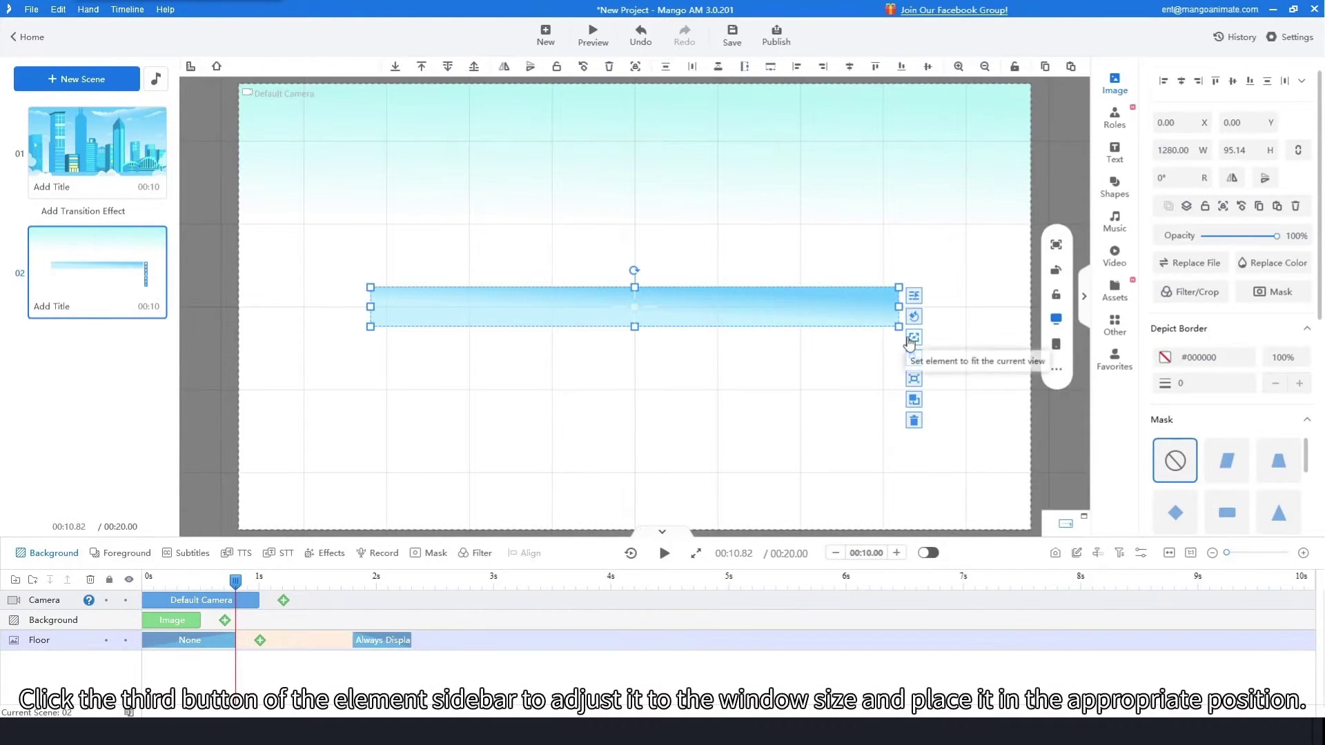
pyautogui.click(912, 337)
pyautogui.moveTo(903, 316); pyautogui.dragTo(896, 490)
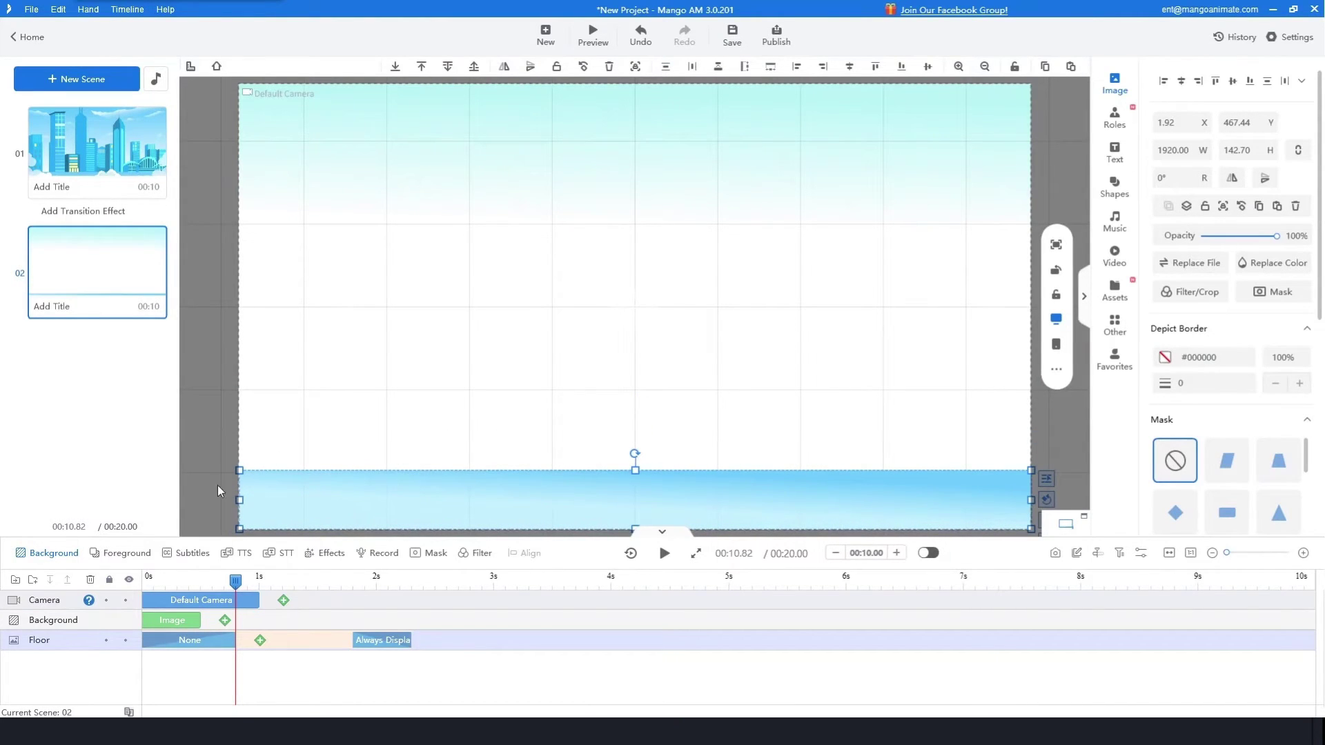
# Try Extend From Bottom as the Floor image's entrance effect and preview it on the timeline
pyautogui.doubleClick(201, 639)
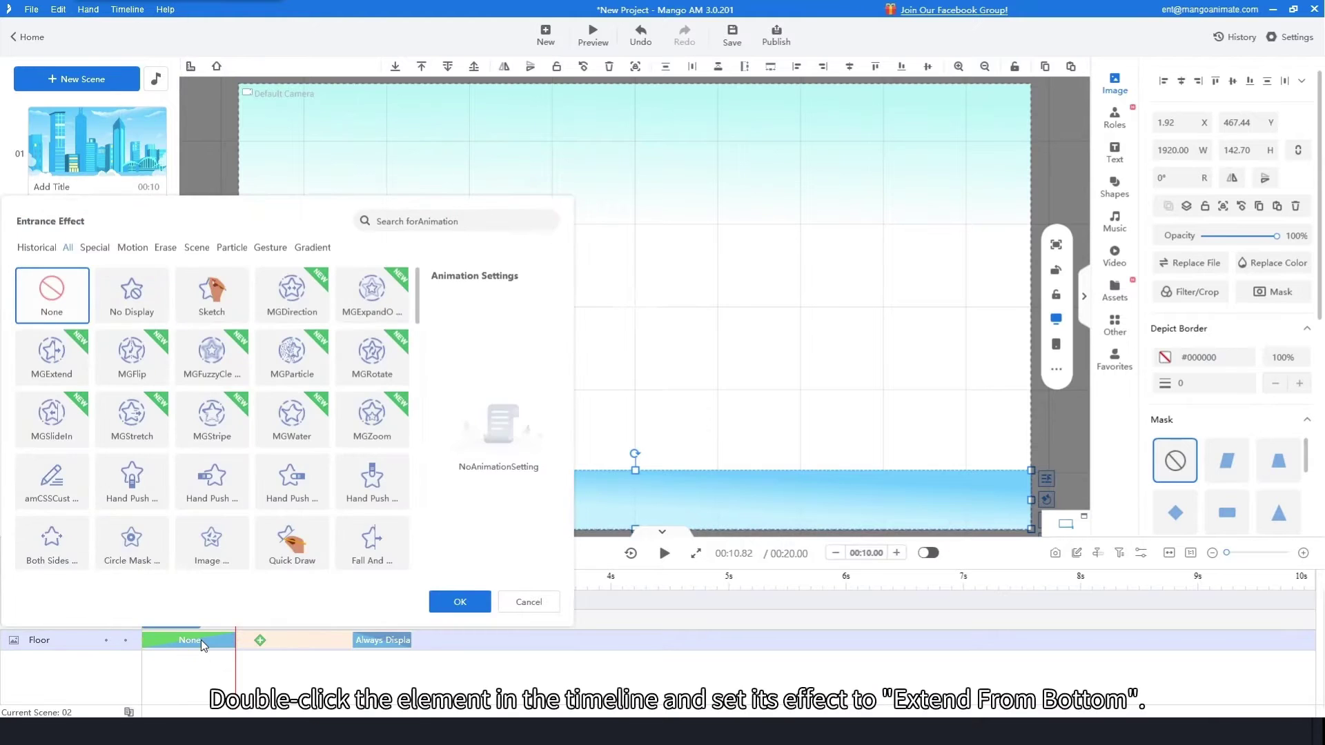
pyautogui.scroll(-3, 233, 450)
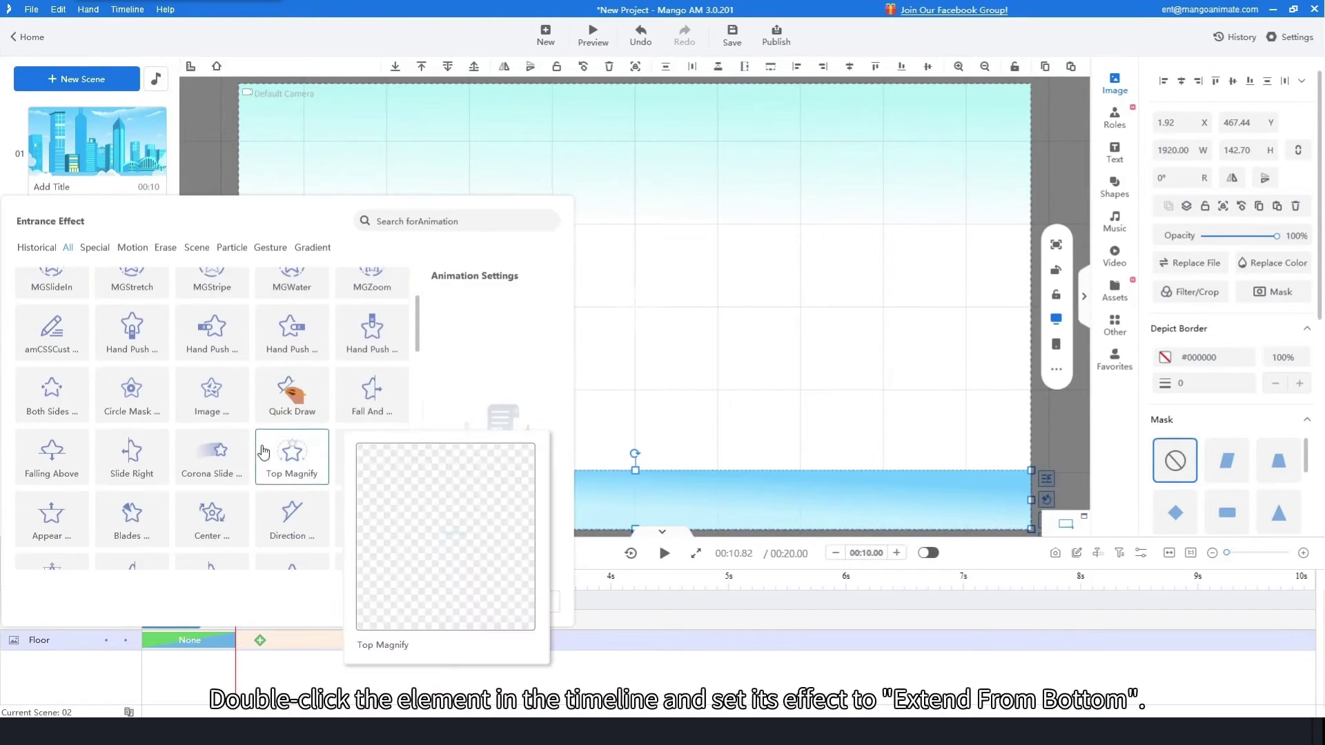
pyautogui.scroll(-2, 269, 452)
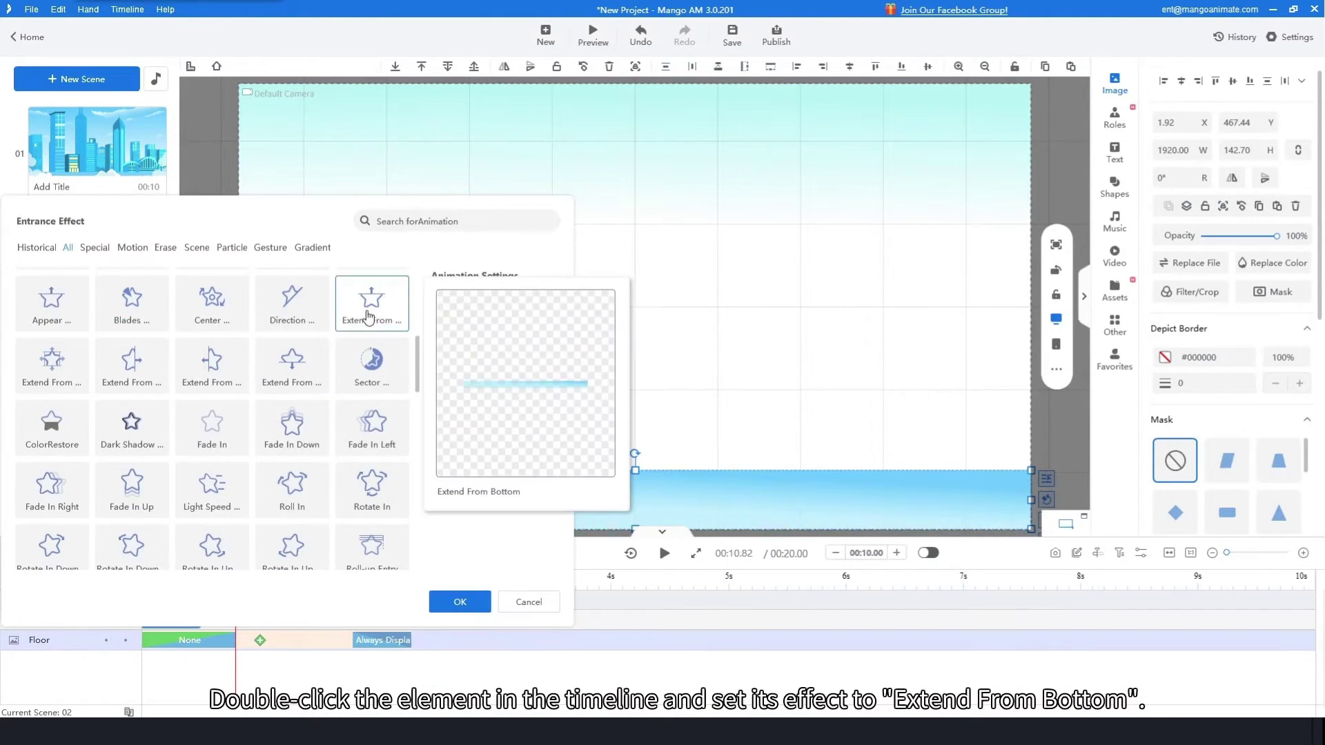
pyautogui.click(370, 317)
pyautogui.click(455, 600)
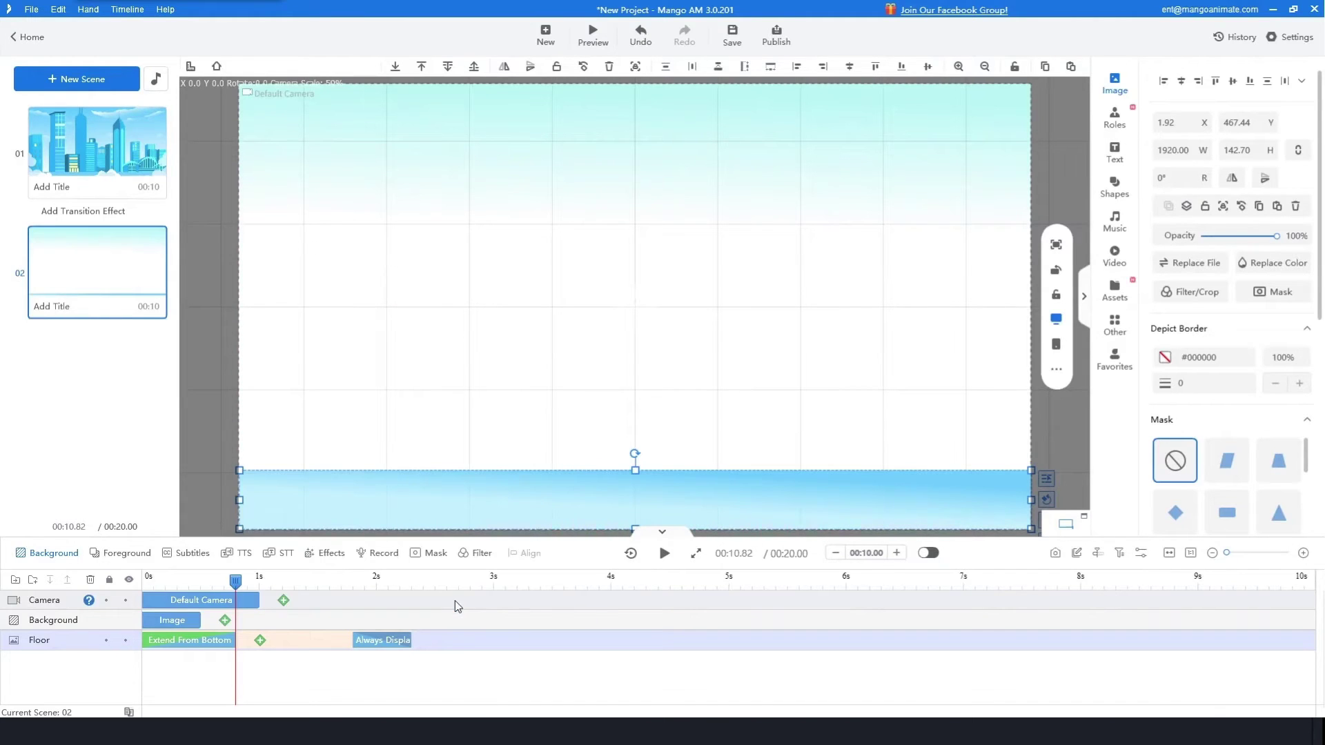
pyautogui.moveTo(235, 580)
pyautogui.mouseDown()
pyautogui.moveTo(207, 581)
pyautogui.moveTo(249, 581)
pyautogui.mouseUp()
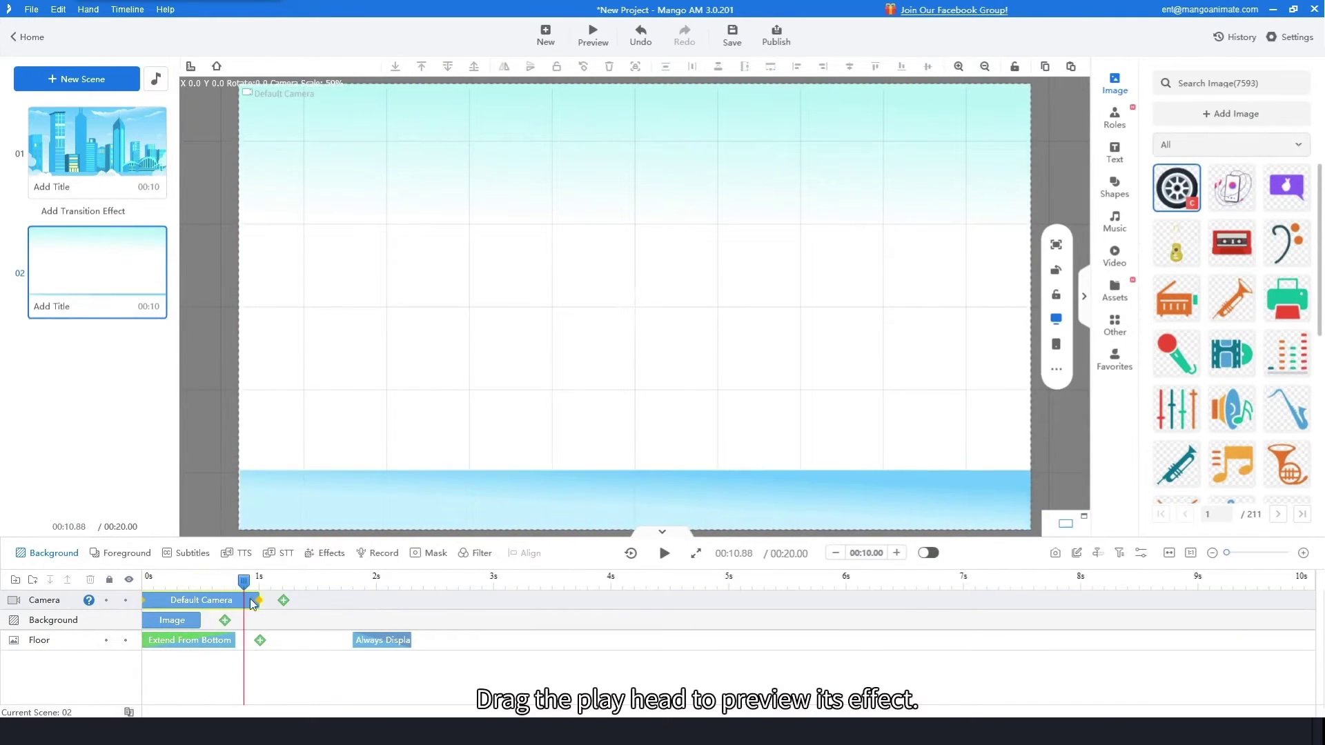
# Set the Floor image's entrance effect to Fade In Up and preview it on the timeline
pyautogui.doubleClick(207, 640)
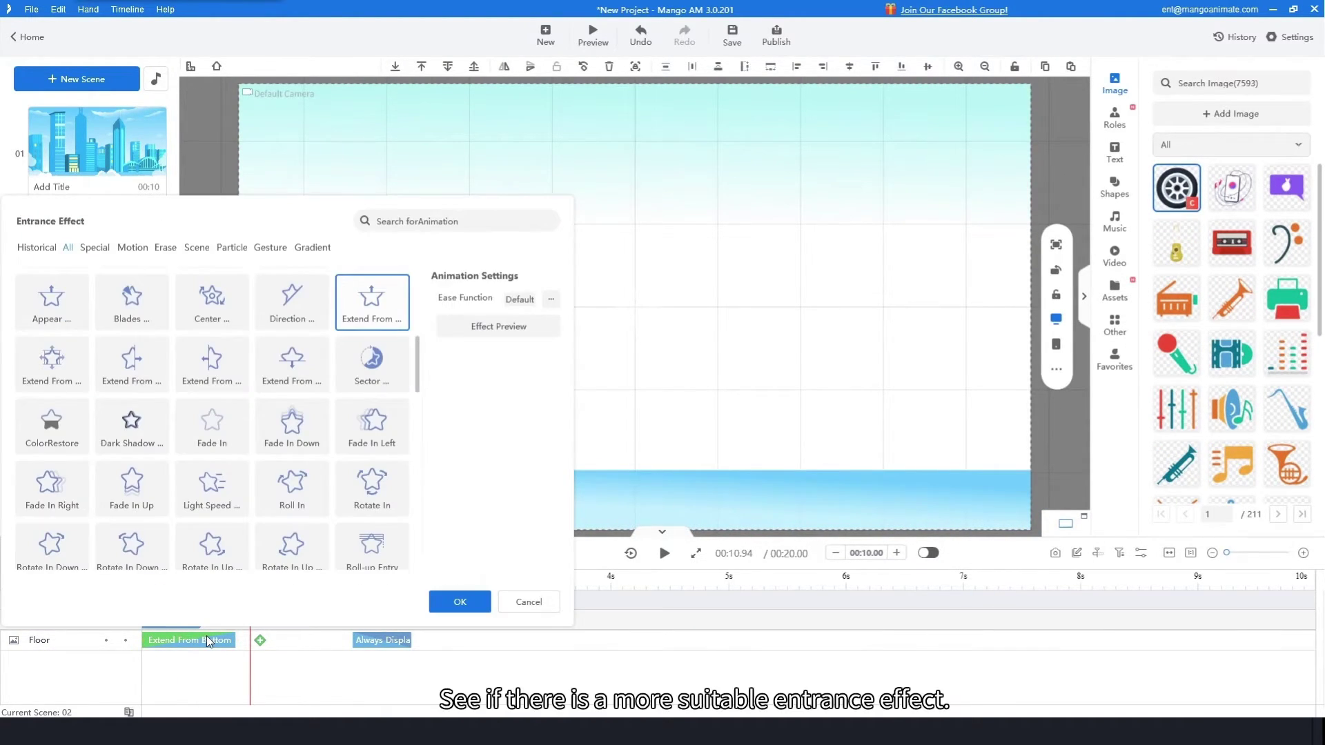
pyautogui.scroll(-1, 287, 526)
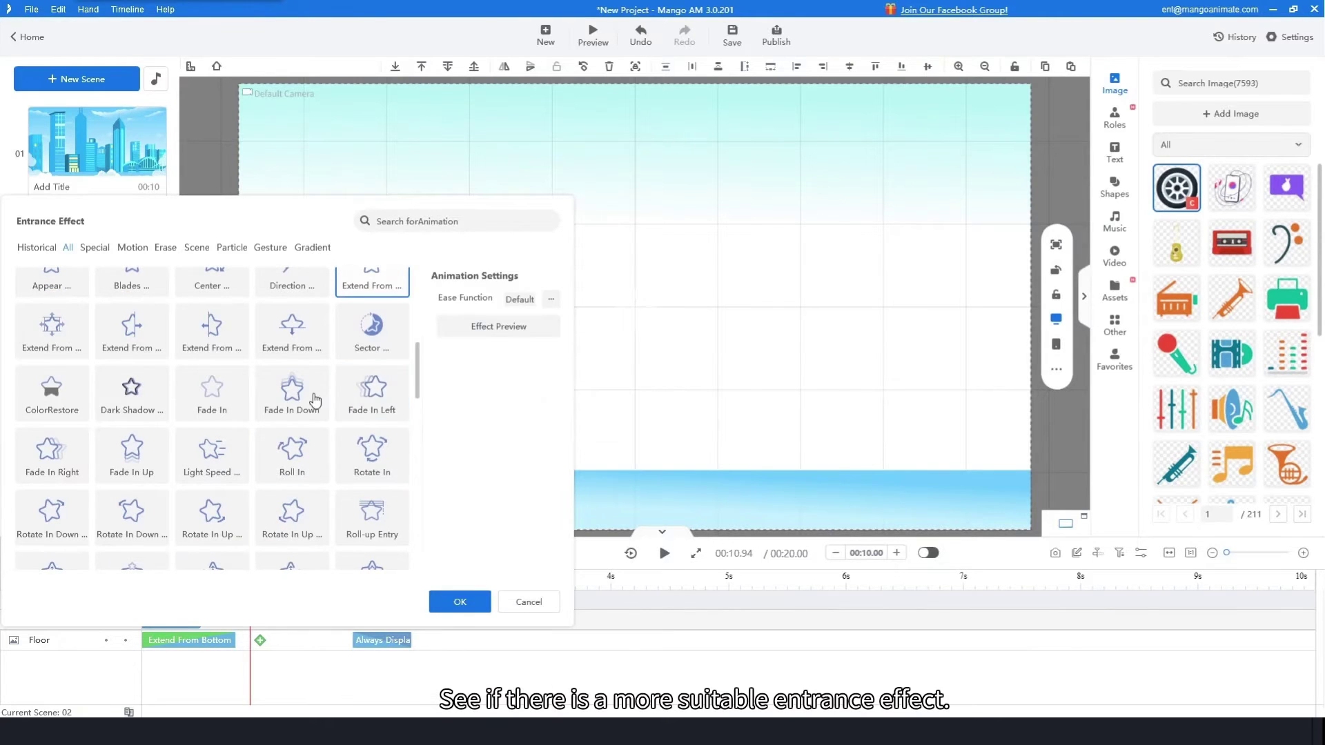
pyautogui.moveTo(315, 399)
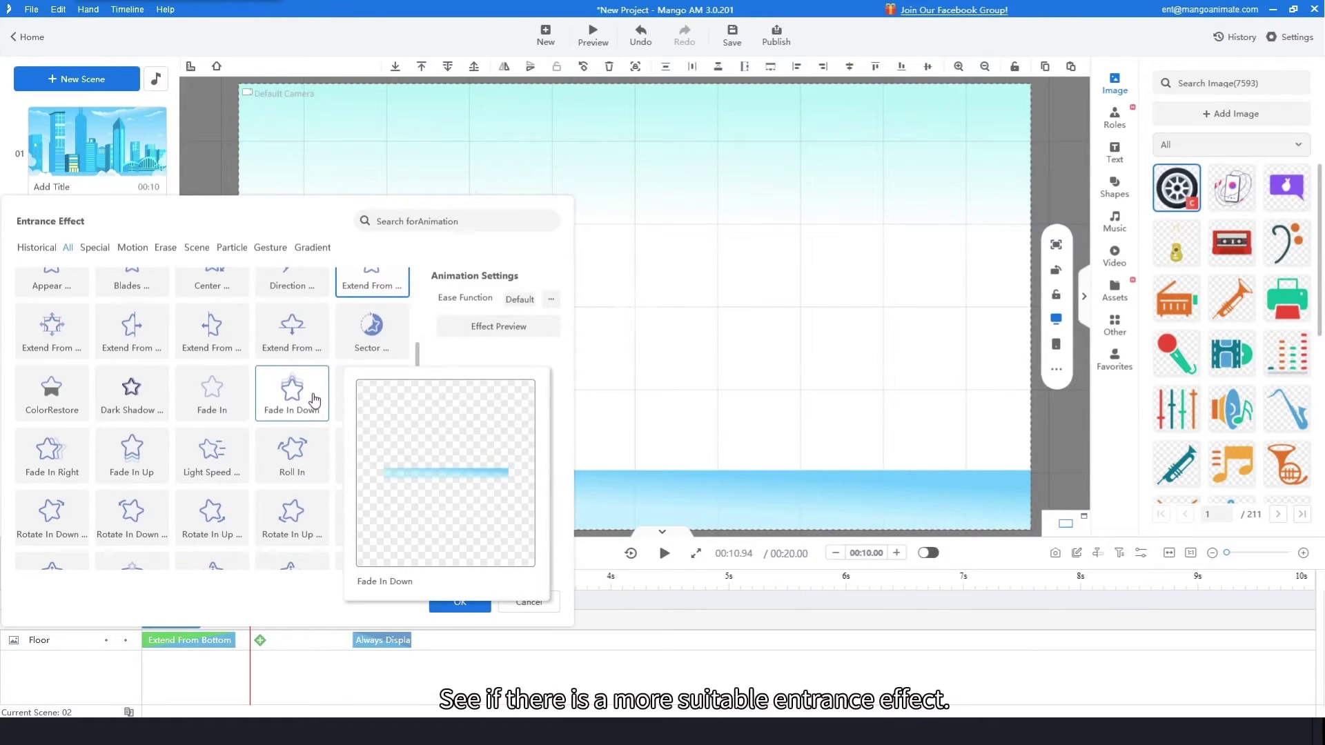
pyautogui.click(132, 455)
pyautogui.click(444, 605)
pyautogui.click(185, 581)
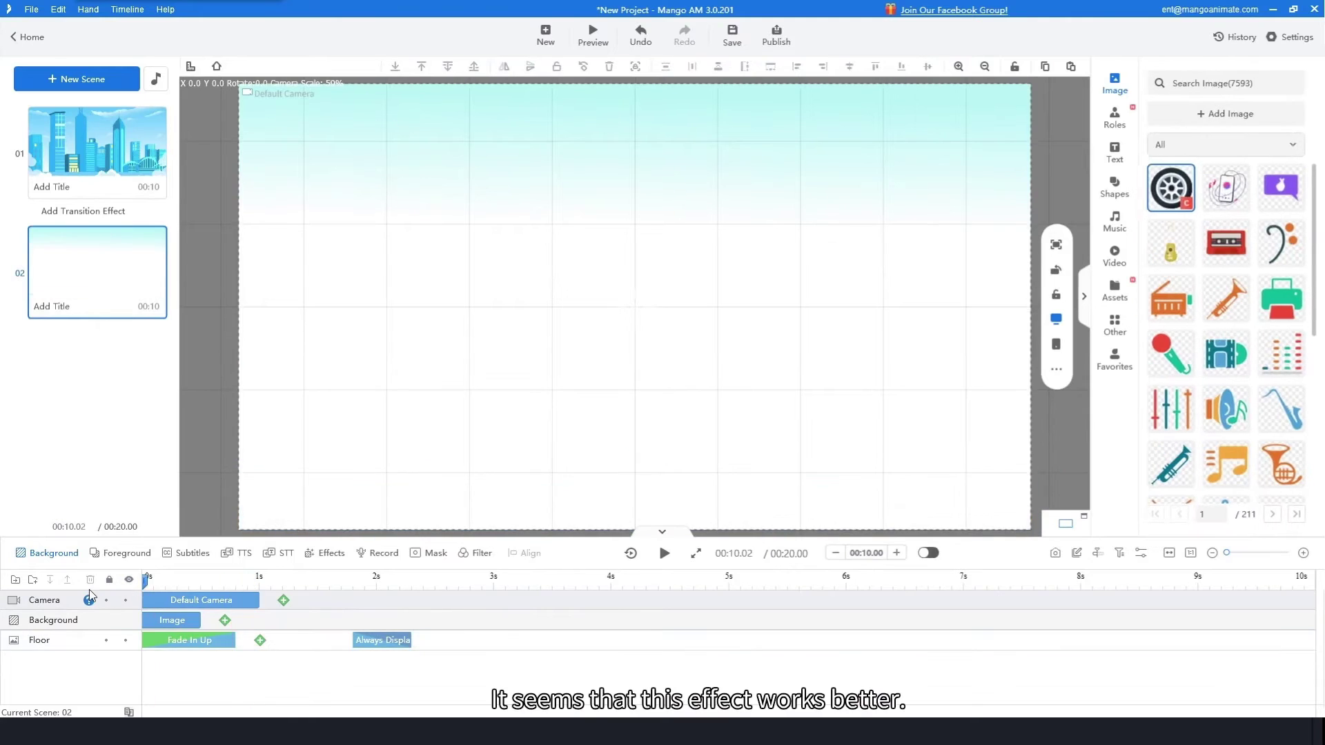
pyautogui.moveTo(196, 594); pyautogui.dragTo(314, 594)
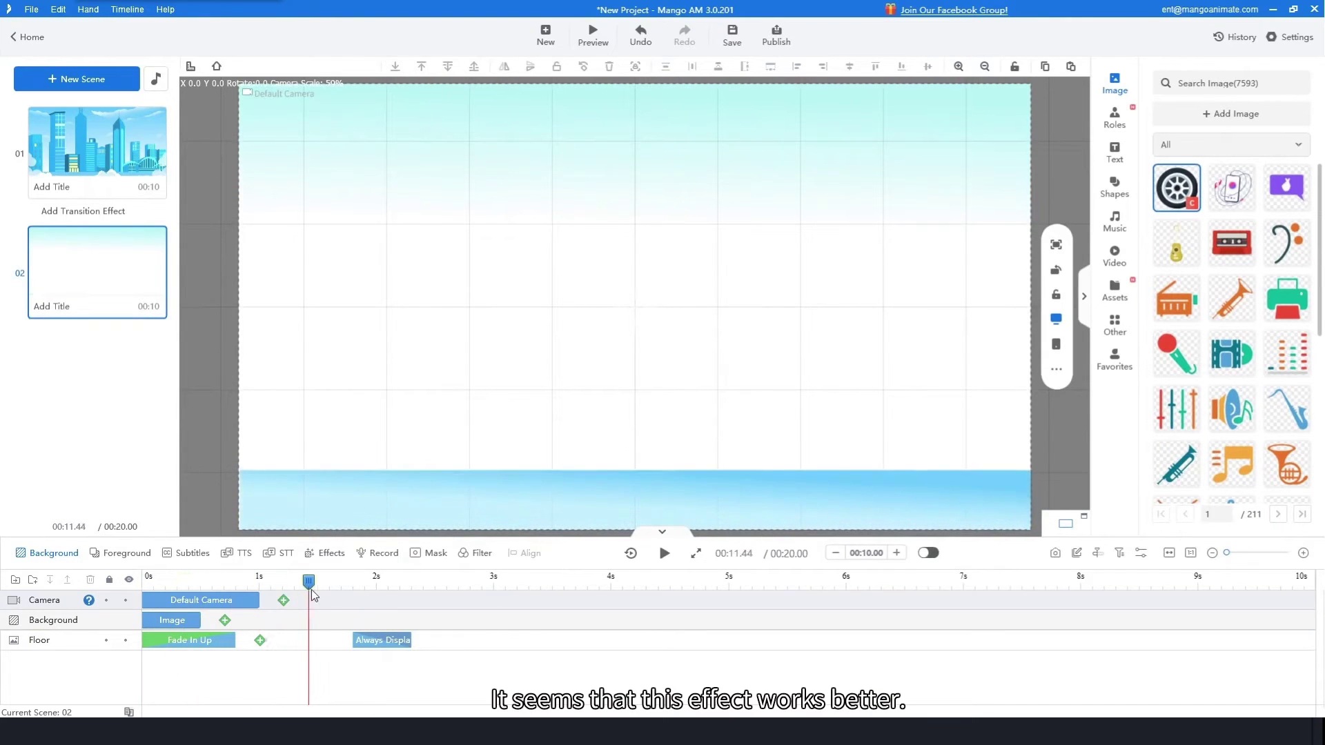
# Add Building.png, move it down on the canvas, and shift its animation to start at about 0.4 s
pyautogui.click(1208, 113)
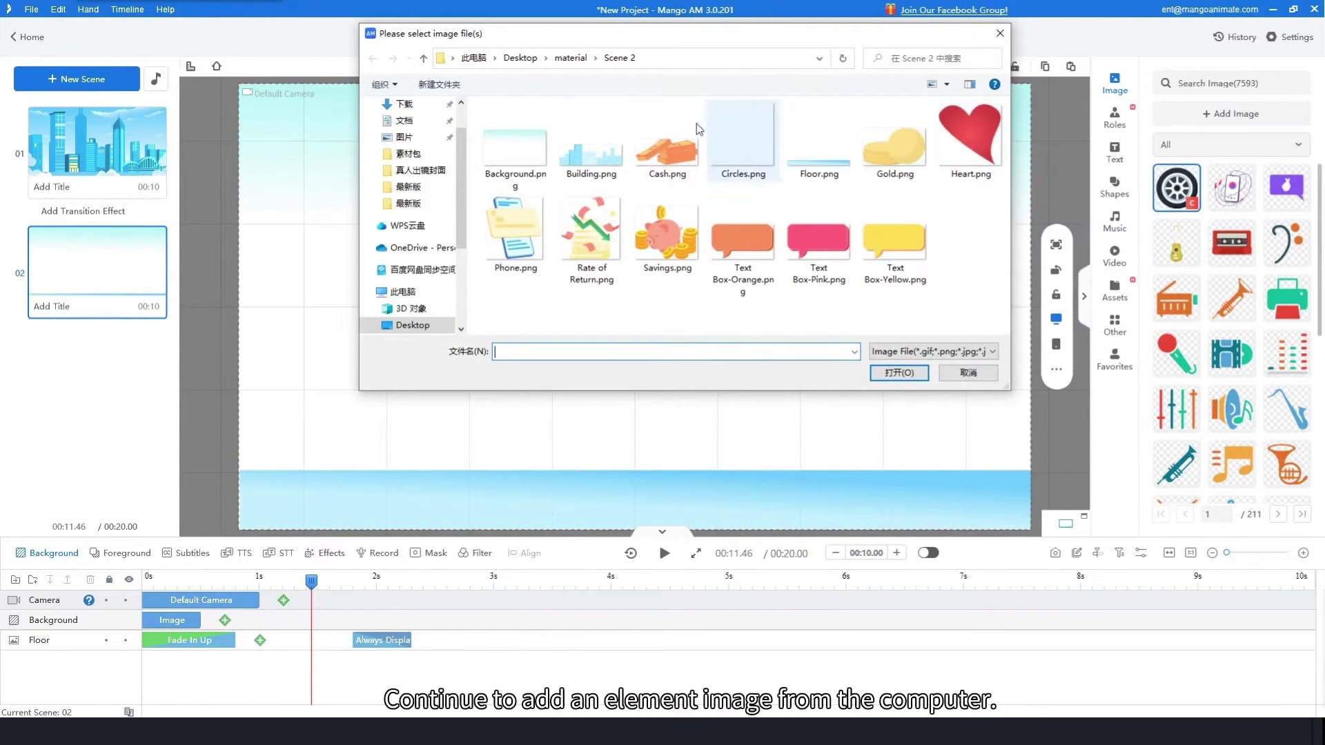
pyautogui.click(590, 155)
pyautogui.click(898, 373)
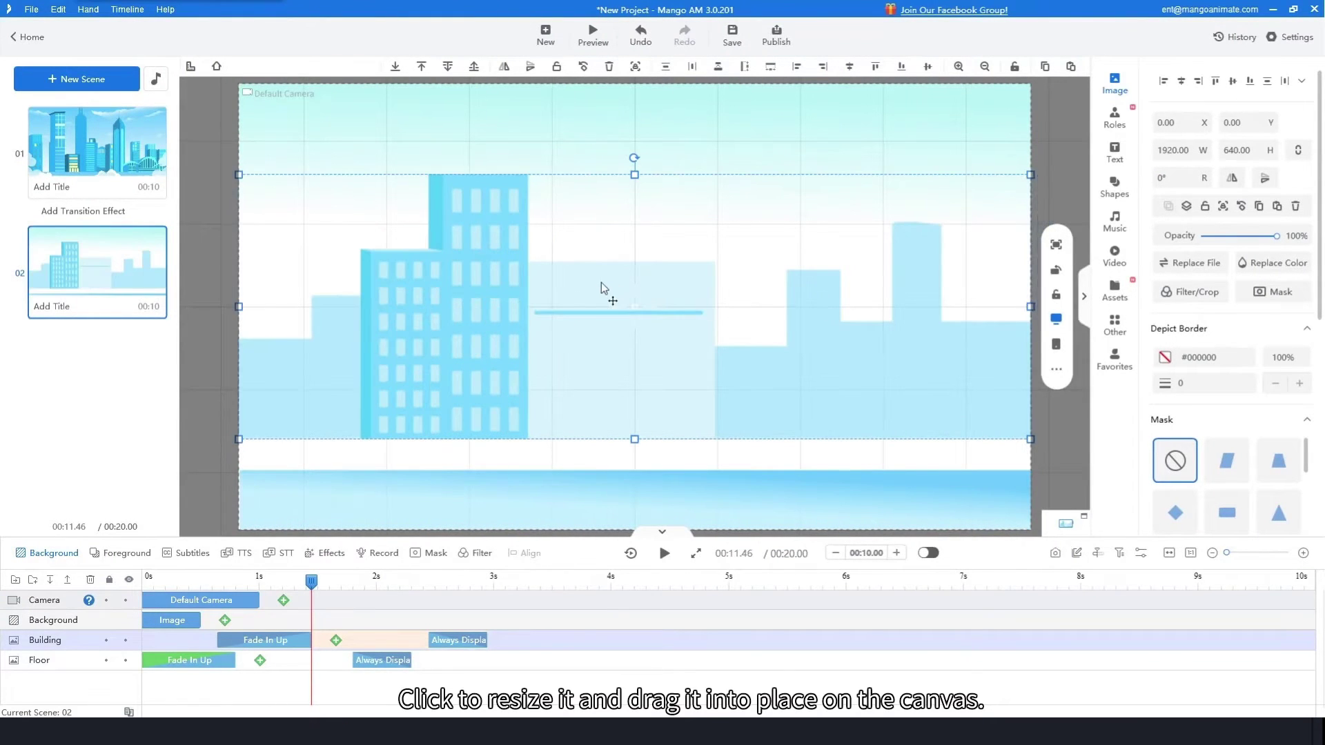
pyautogui.moveTo(601, 283); pyautogui.dragTo(596, 311)
pyautogui.moveTo(314, 592); pyautogui.dragTo(329, 650)
pyautogui.moveTo(314, 590); pyautogui.dragTo(444, 592)
# Stretch the Floor image upward and place the Building image on its top edge, at about X 1.92, Y -41.21
pyautogui.click(510, 491)
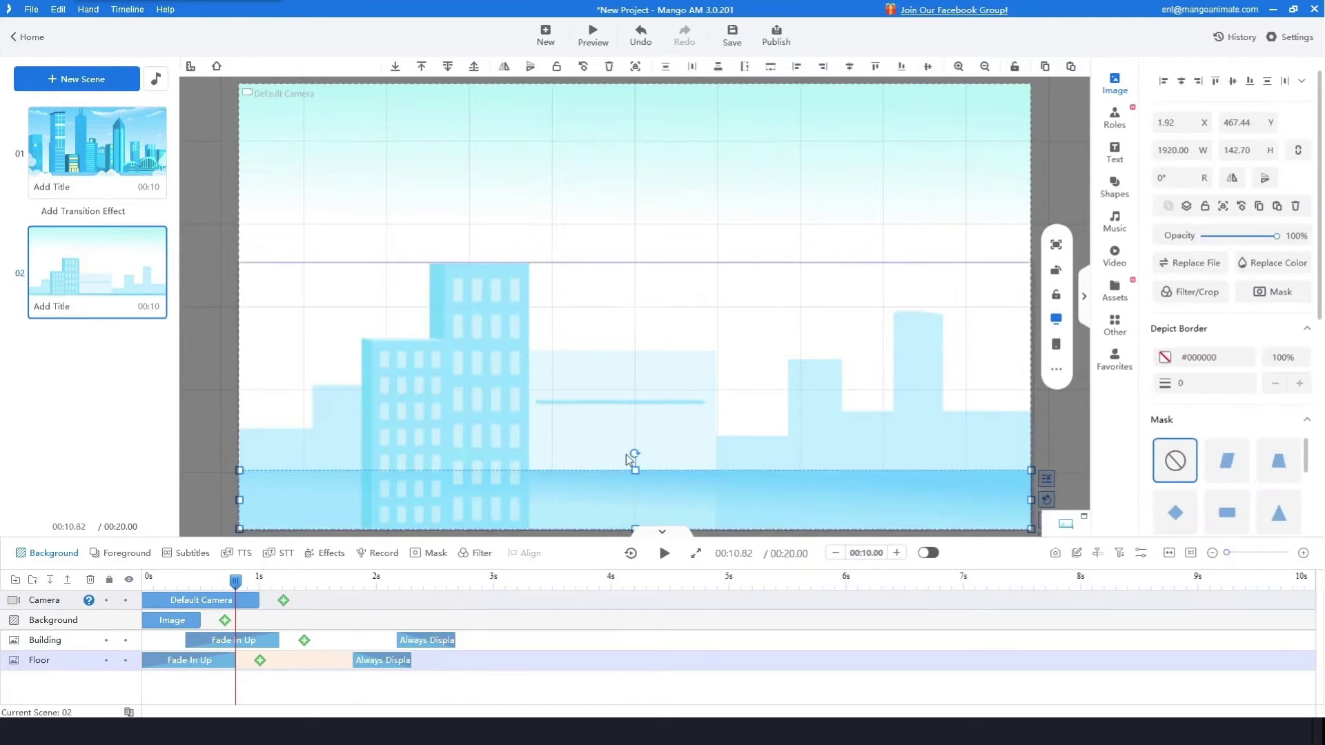
pyautogui.moveTo(638, 469); pyautogui.dragTo(639, 326)
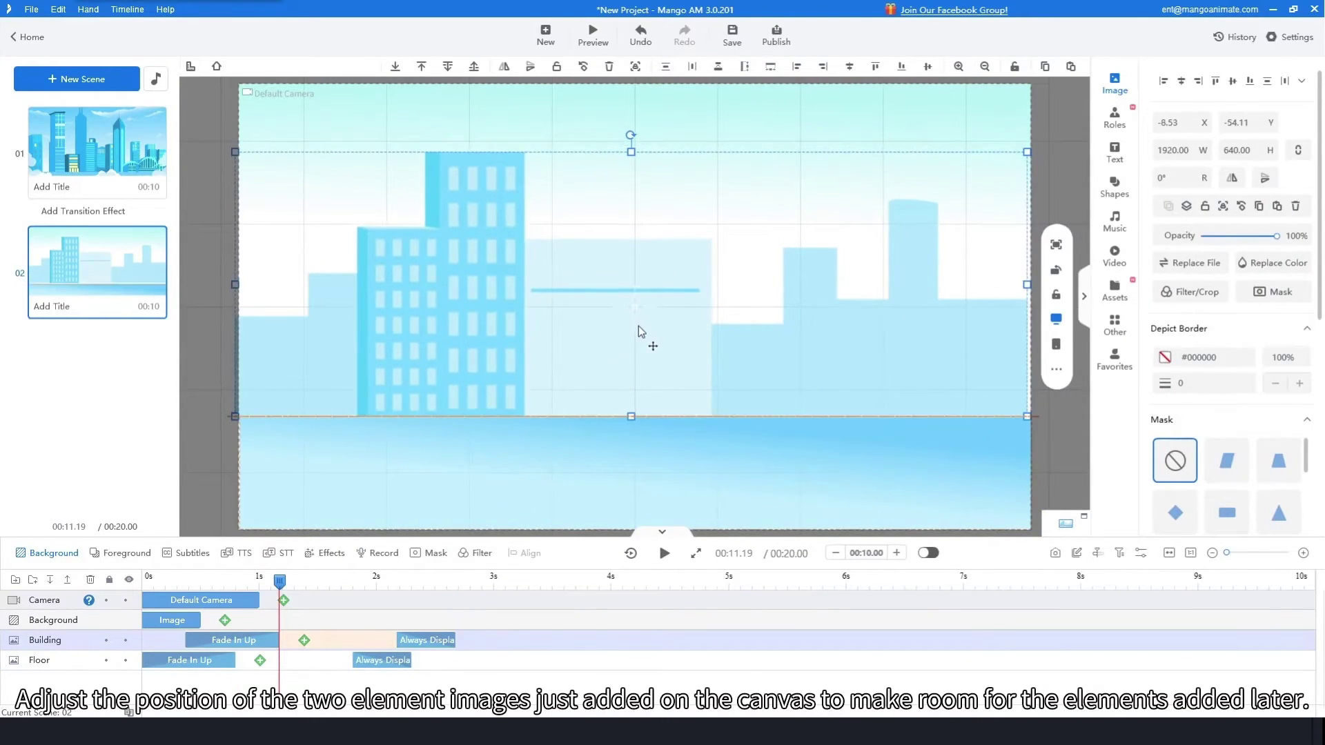
pyautogui.moveTo(275, 586); pyautogui.dragTo(336, 581)
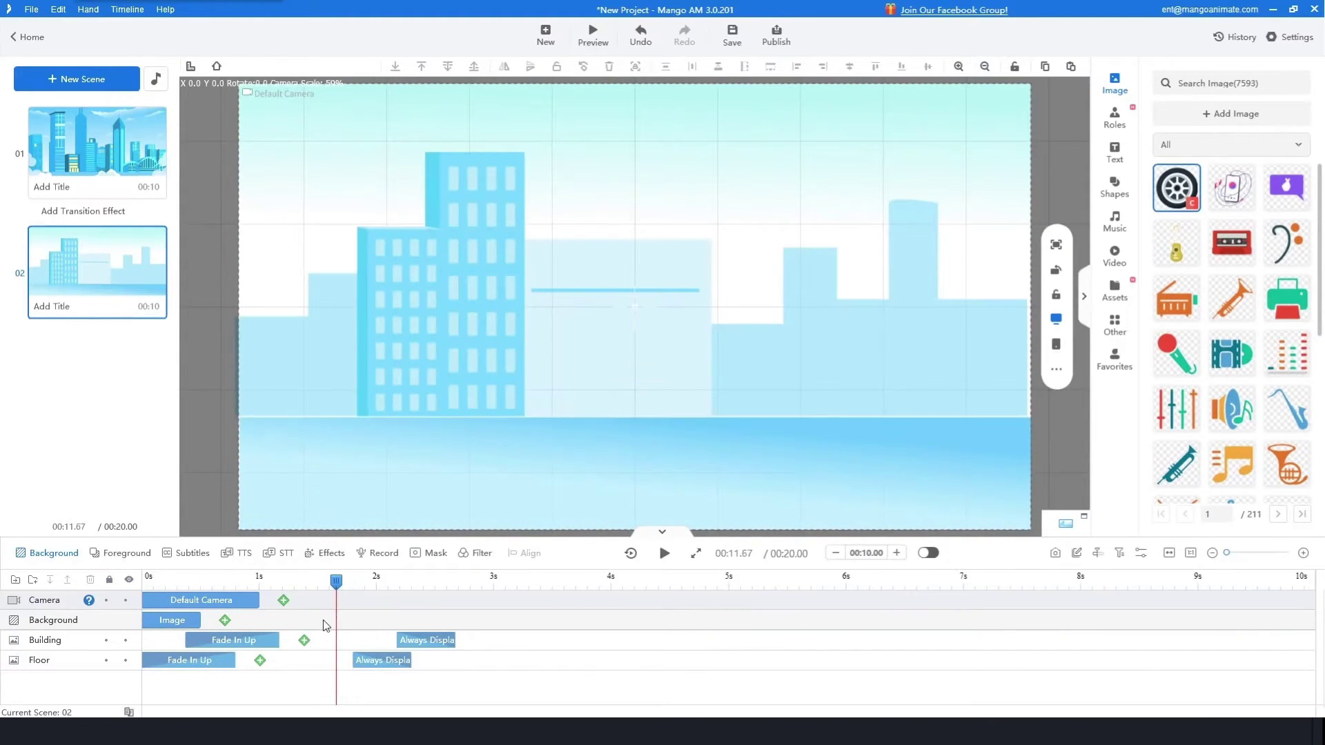
pyautogui.click(548, 308)
pyautogui.moveTo(577, 303); pyautogui.dragTo(582, 305)
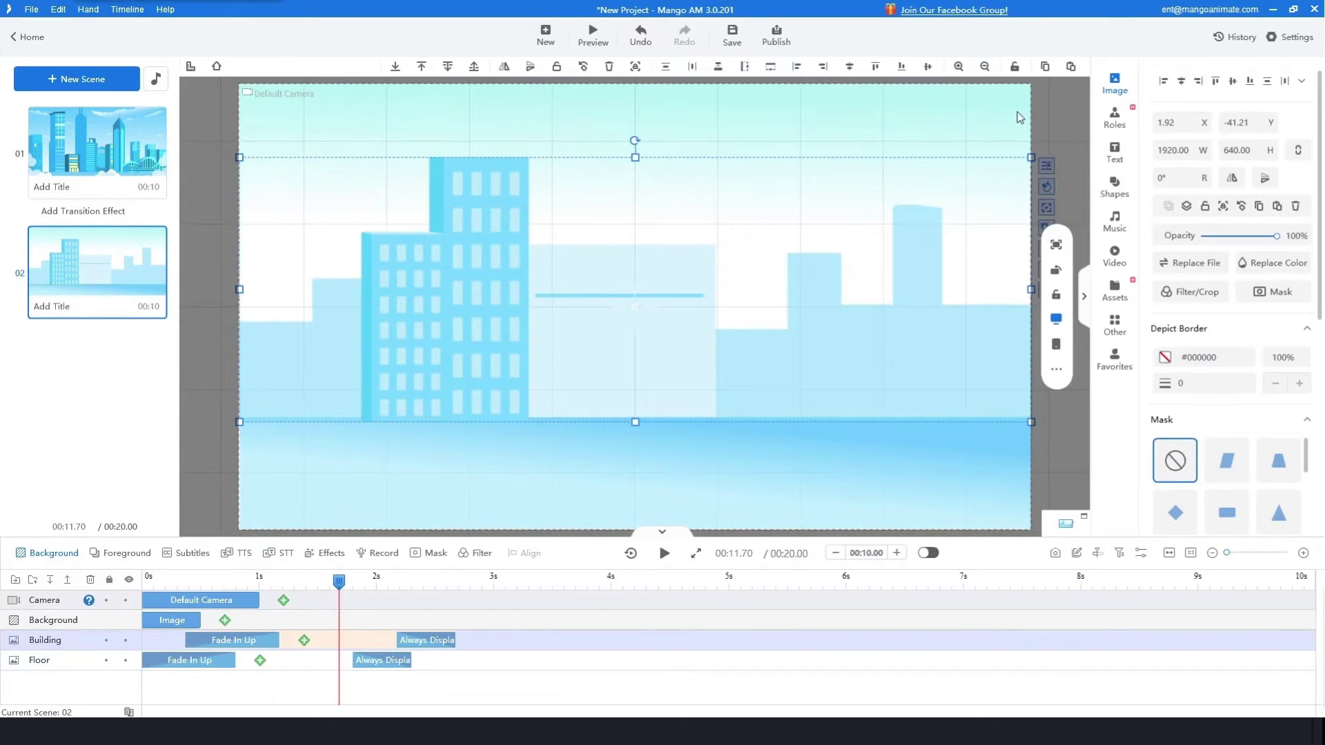
pyautogui.click(1041, 120)
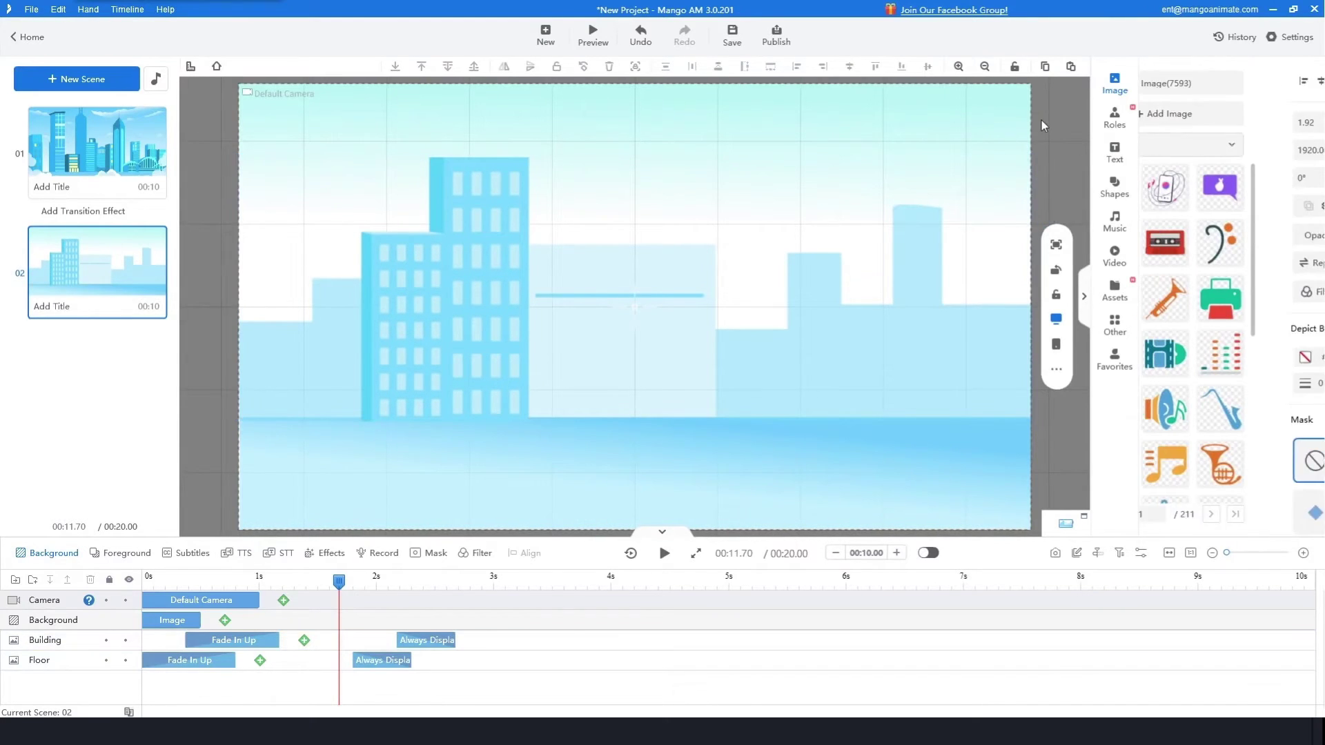
pyautogui.click(1231, 114)
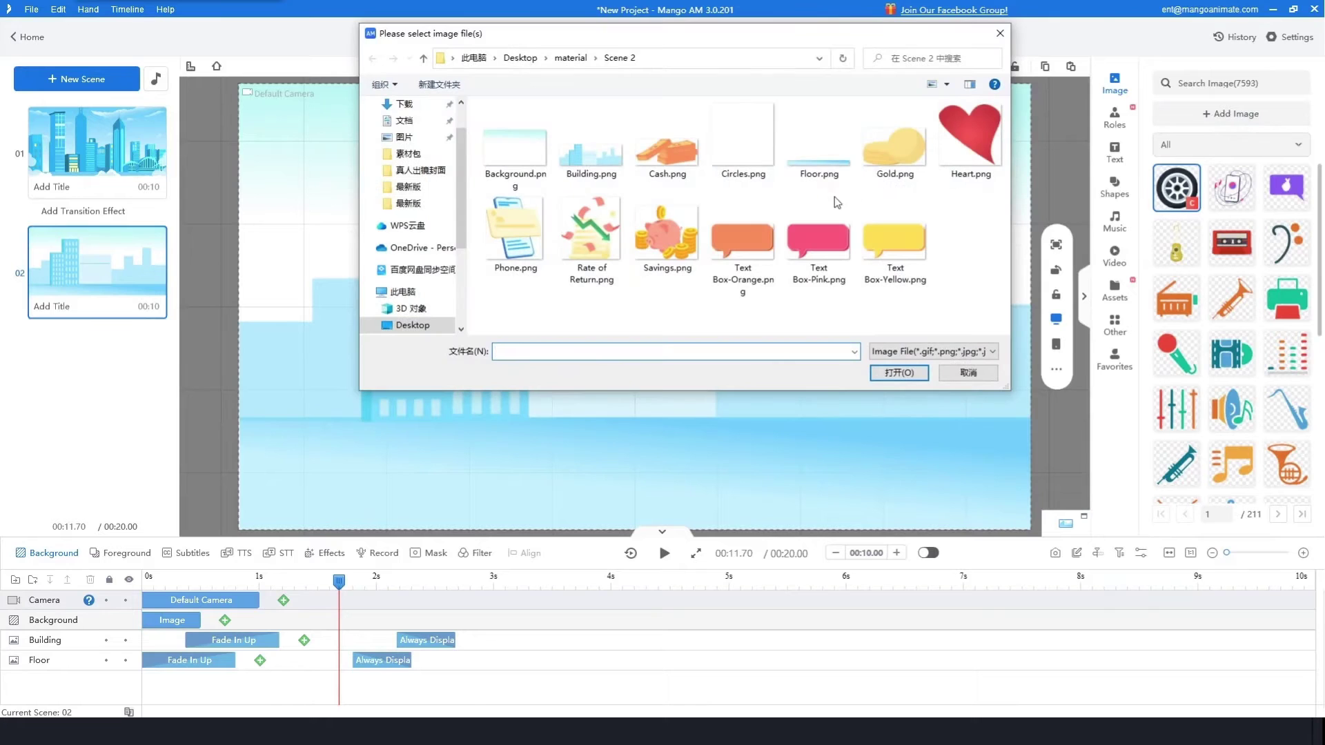
pyautogui.click(752, 146)
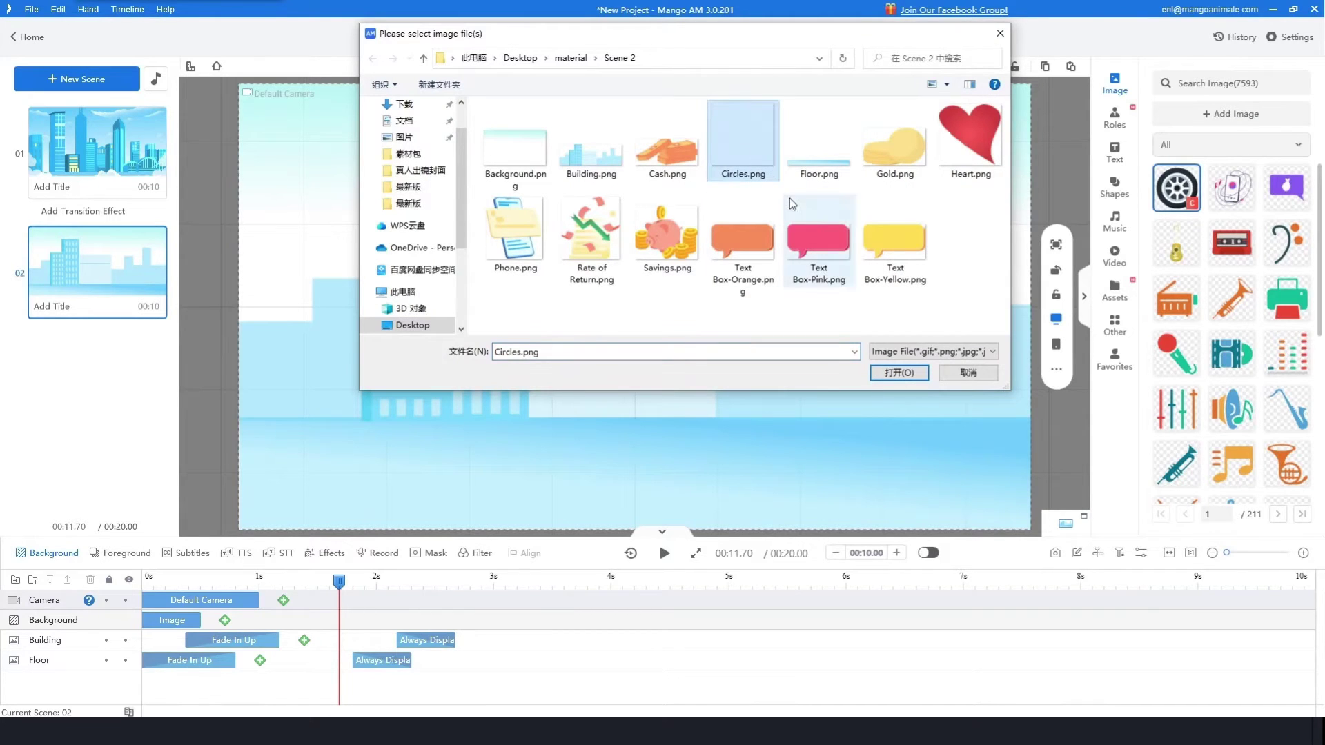
pyautogui.click(968, 373)
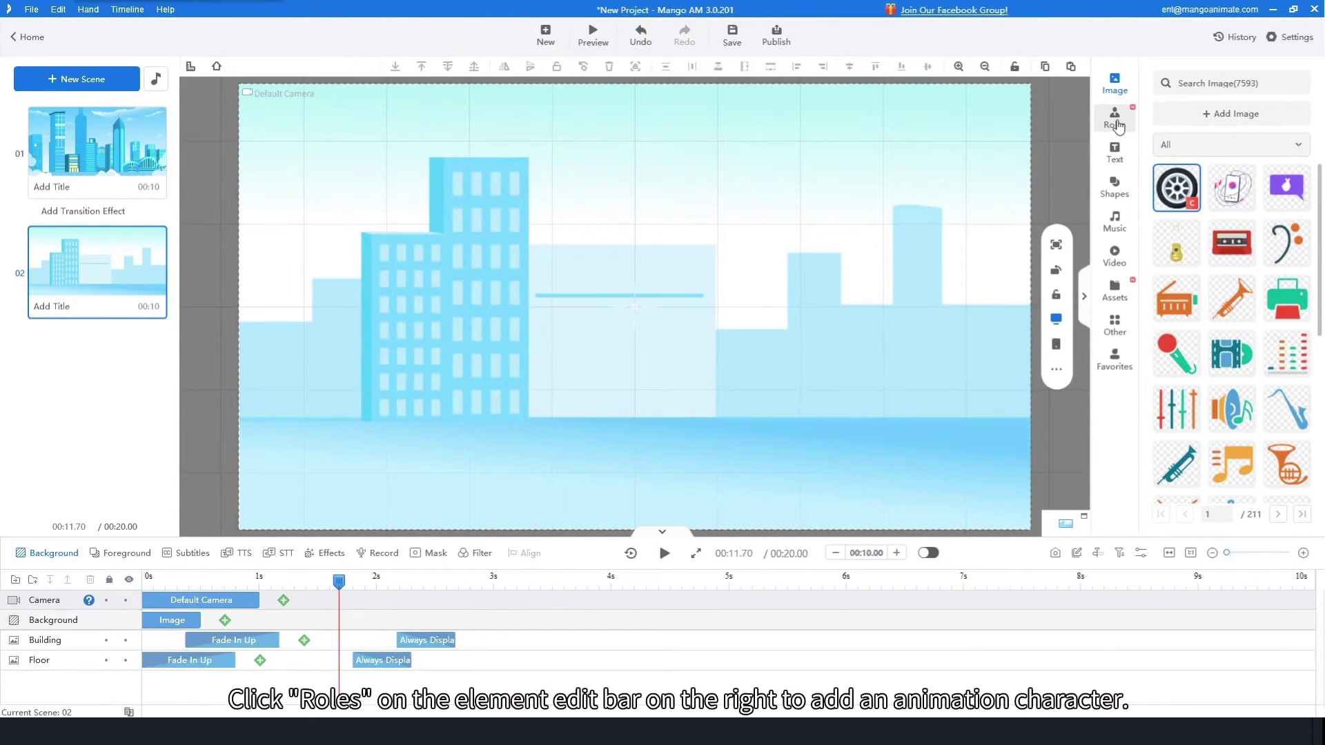
# Add the Old Man official role to the scene with the Scratch Head body motion
pyautogui.click(1115, 121)
pyautogui.scroll(2, 1208, 348)
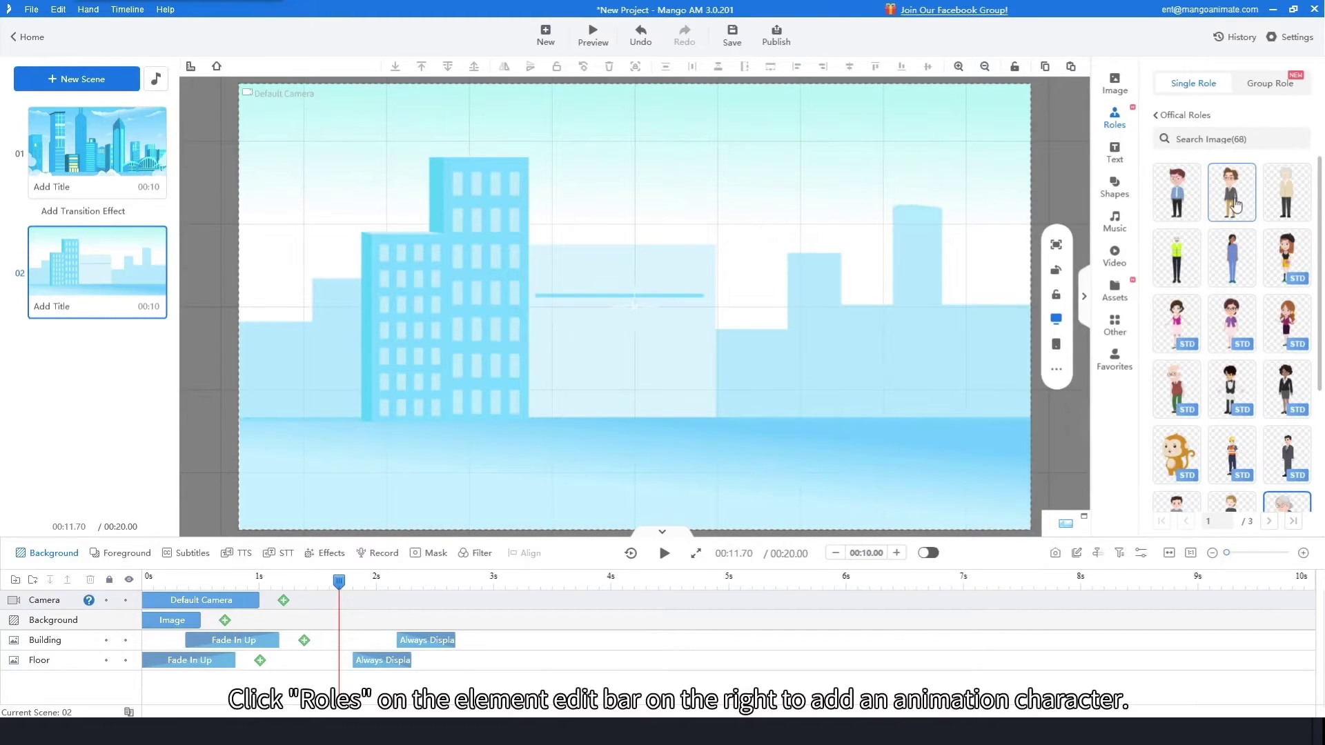
pyautogui.scroll(-1, 1249, 345)
pyautogui.click(1181, 362)
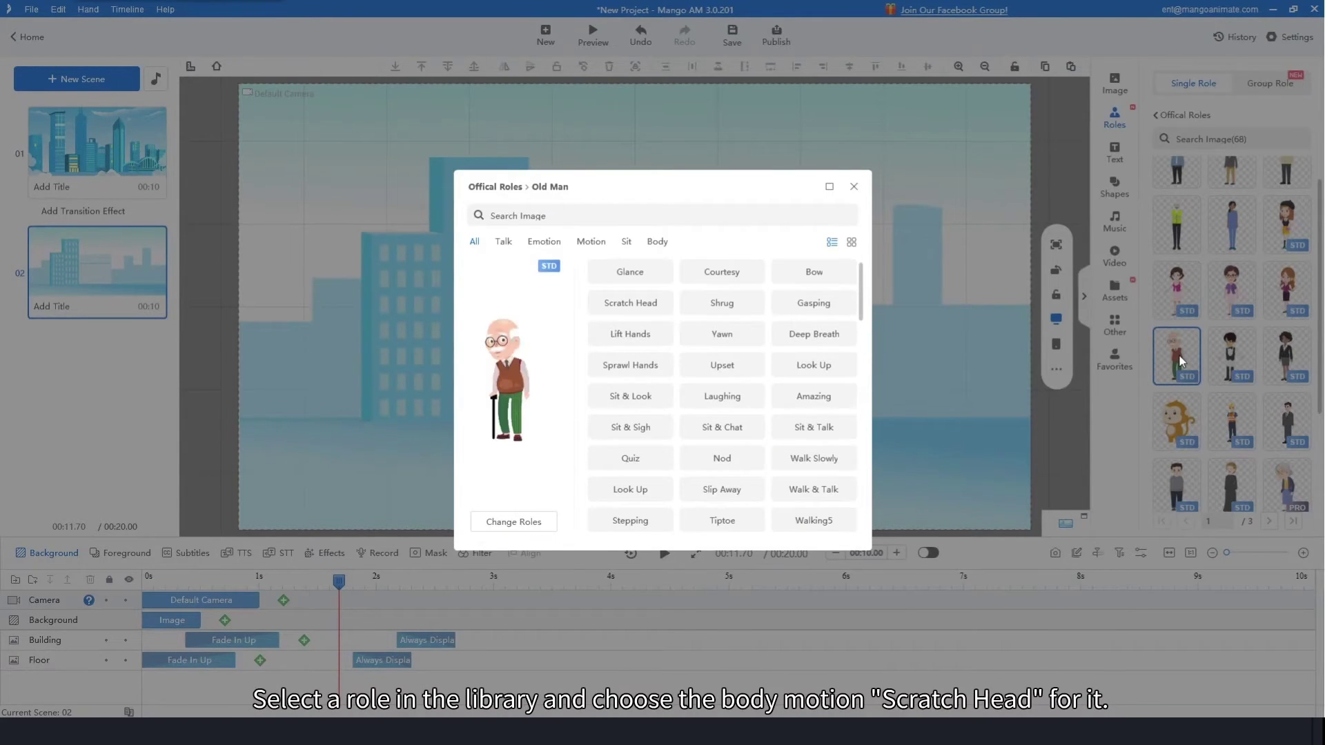
pyautogui.click(656, 245)
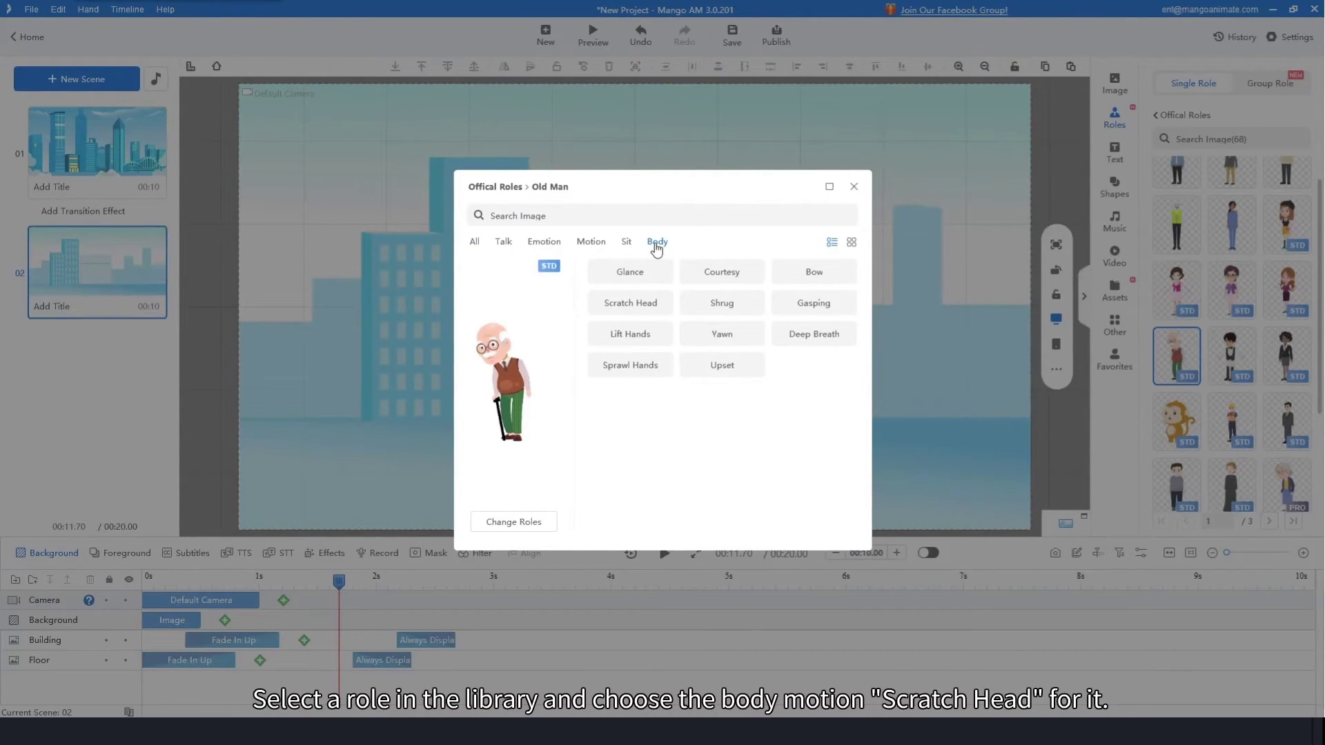
pyautogui.click(630, 307)
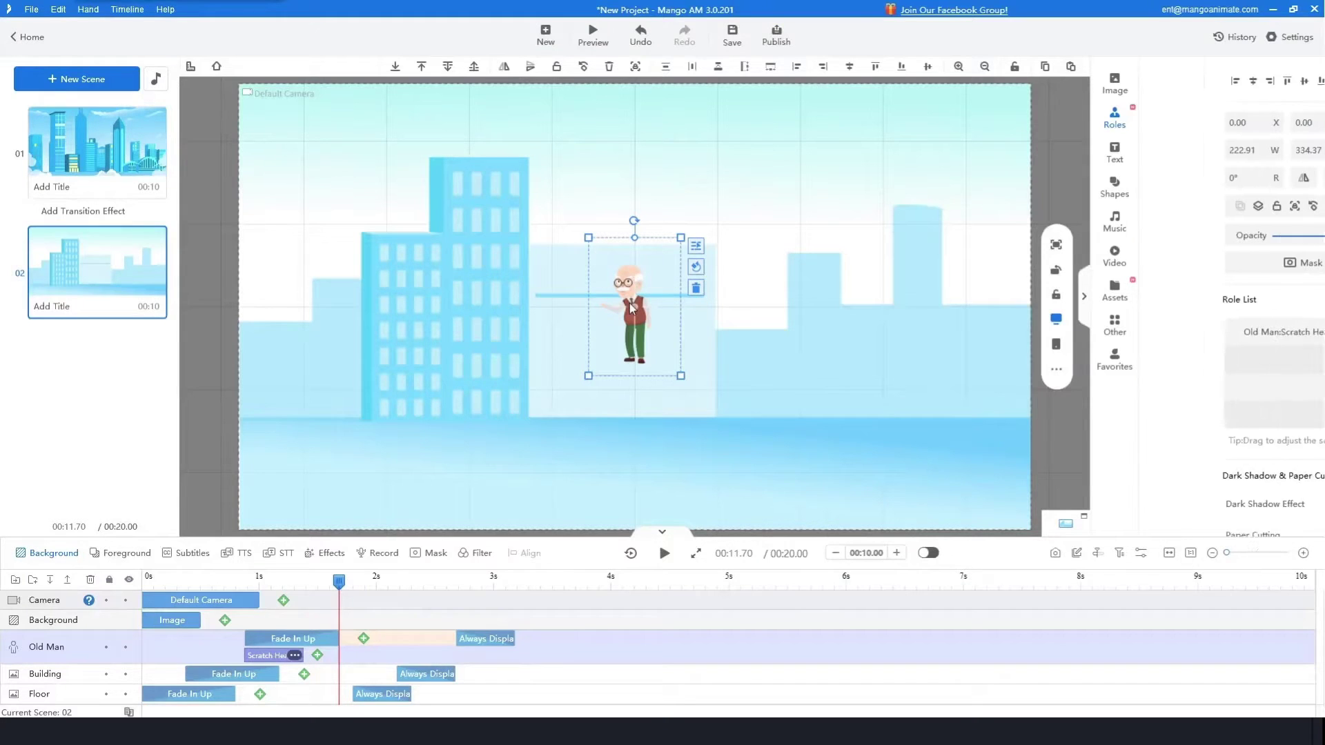
# Enlarge the Old Man role to about 933 × 1399 and place him at about X 51, Y 279 on the canvas
pyautogui.moveTo(685, 383); pyautogui.dragTo(795, 592)
pyautogui.moveTo(633, 333); pyautogui.dragTo(641, 389)
pyautogui.moveTo(481, 178); pyautogui.dragTo(456, 131)
pyautogui.moveTo(631, 240); pyautogui.dragTo(631, 250)
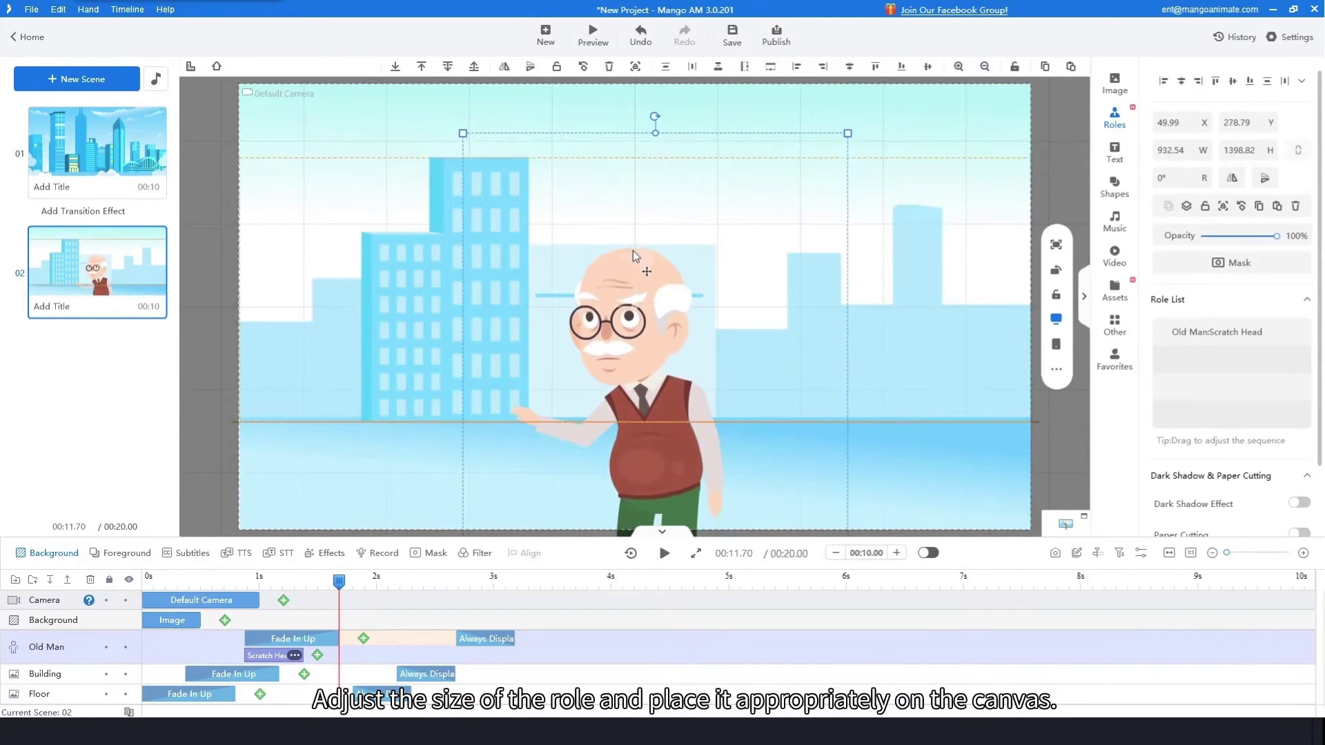
# Set the Old Man role's entrance effect to Fade In
pyautogui.doubleClick(283, 645)
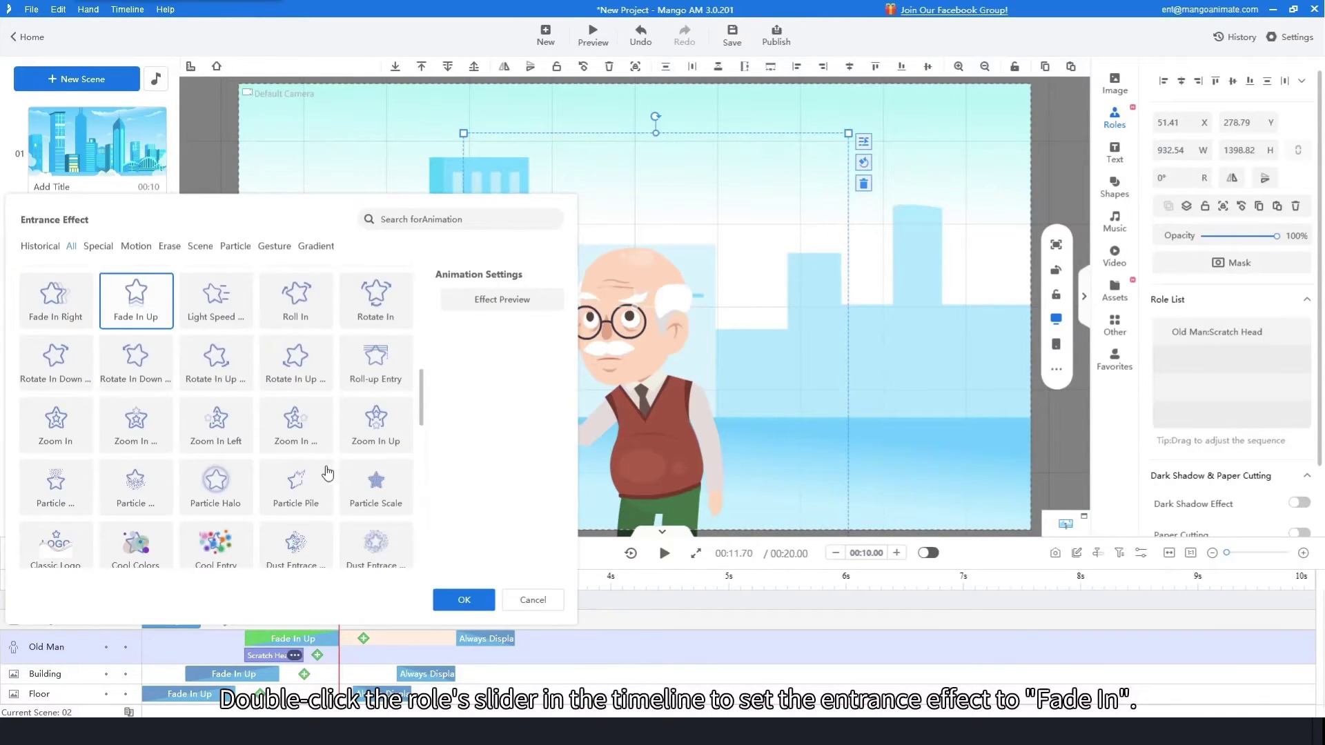
pyautogui.scroll(3, 227, 359)
pyautogui.click(219, 338)
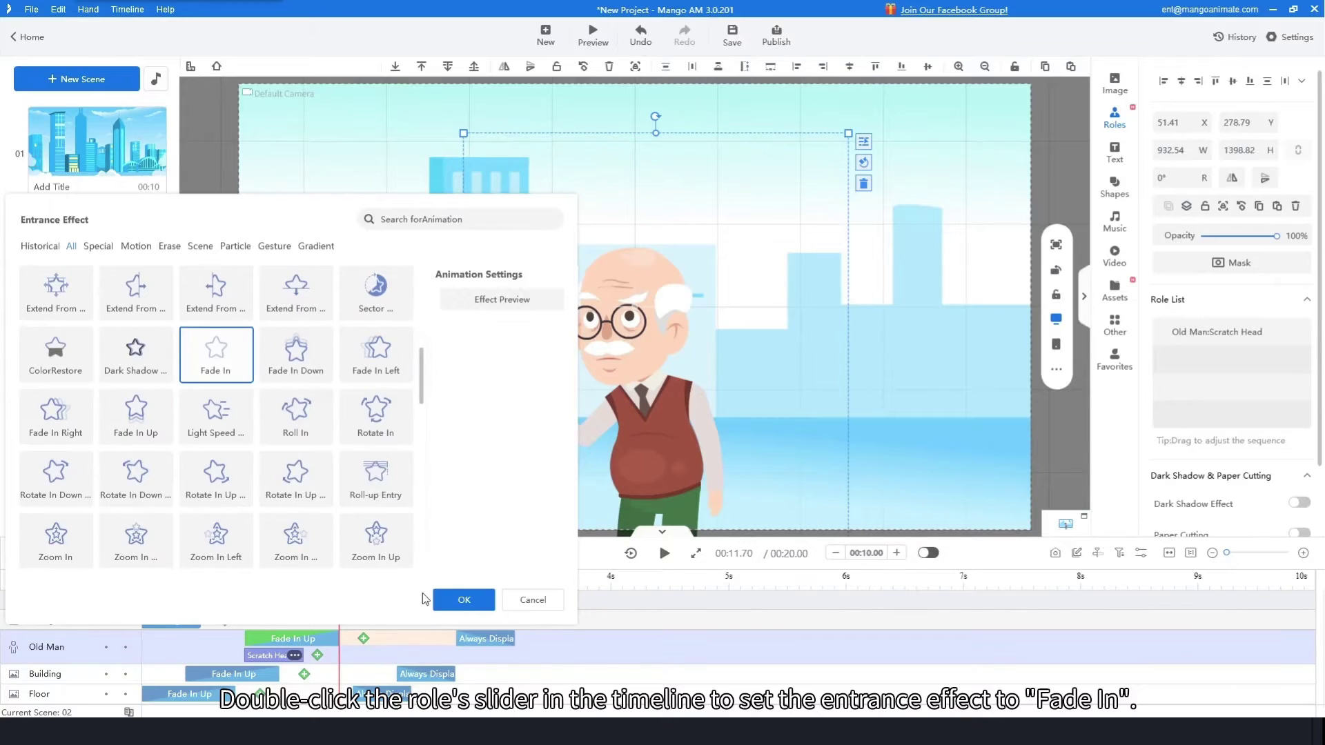
pyautogui.click(464, 599)
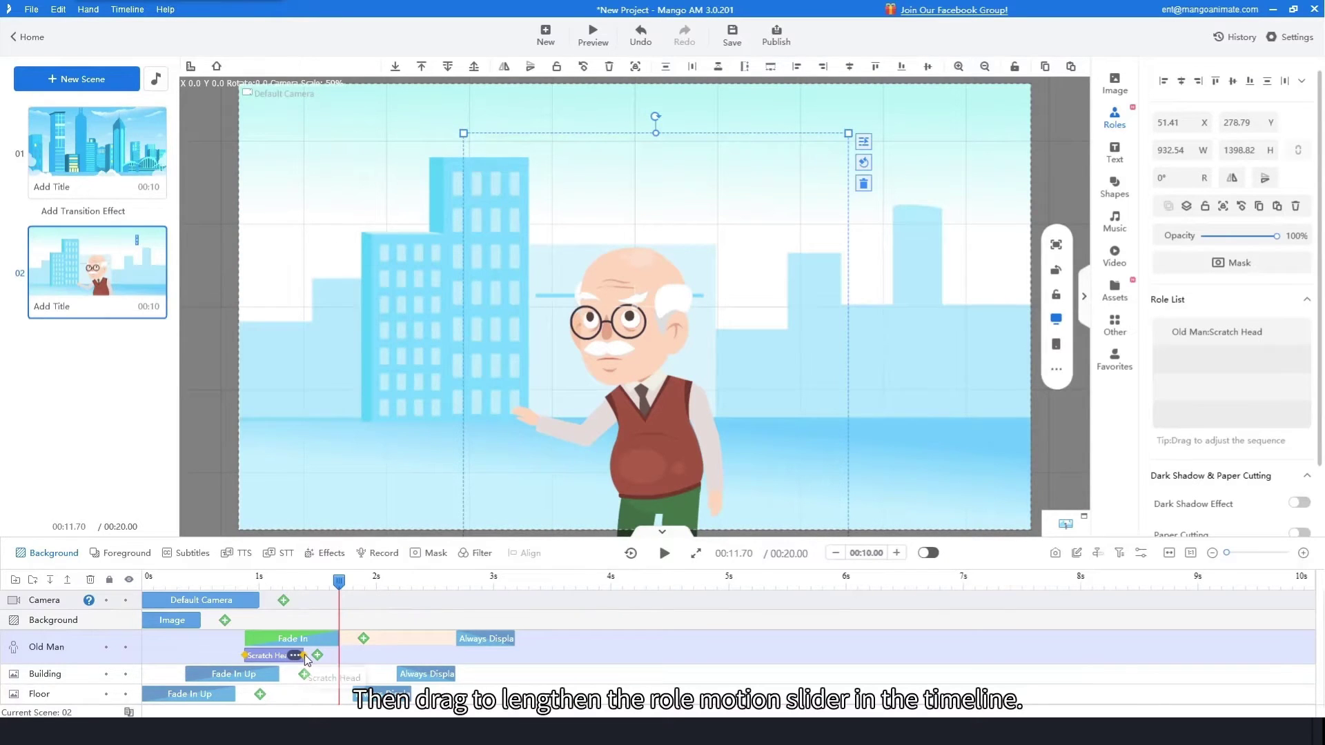
# Lengthen the Old Man's Scratch Head motion to end at about 6.8 s and play the scene to check it
pyautogui.moveTo(305, 656); pyautogui.dragTo(933, 655)
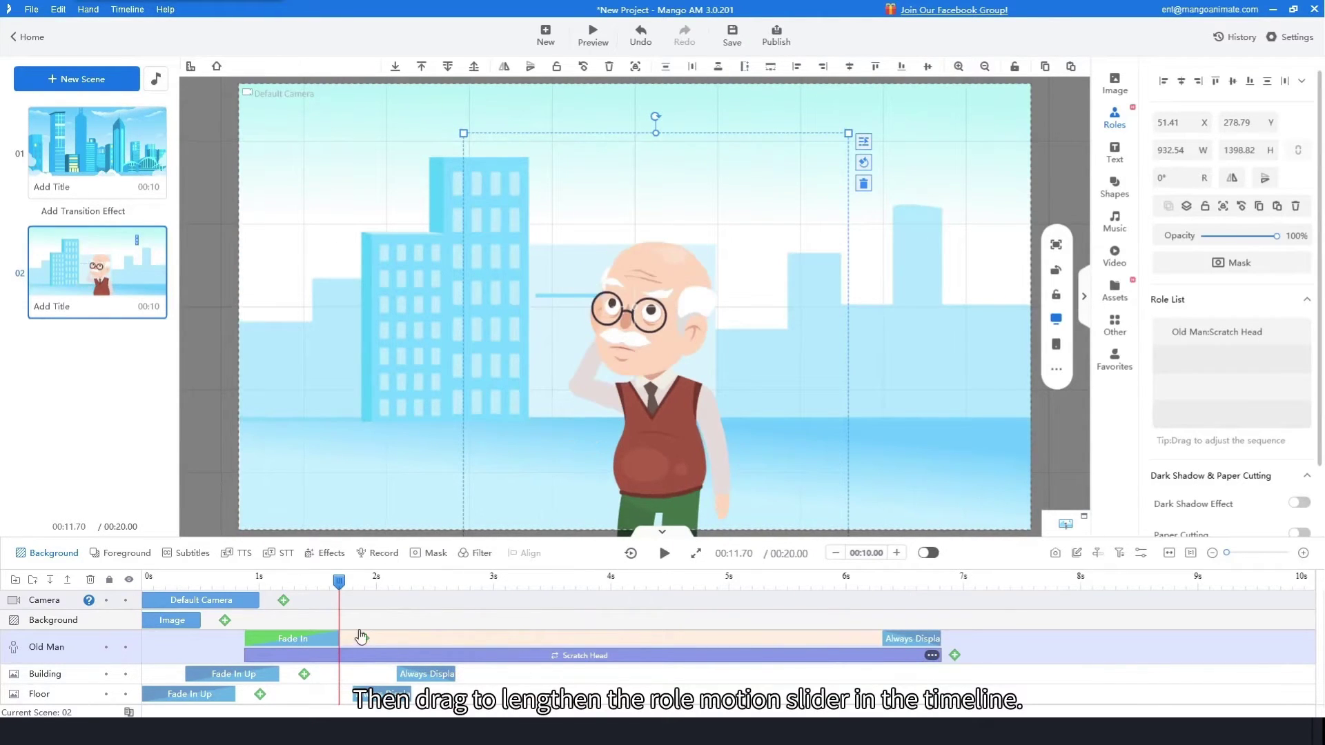
pyautogui.click(242, 591)
pyautogui.press('space')
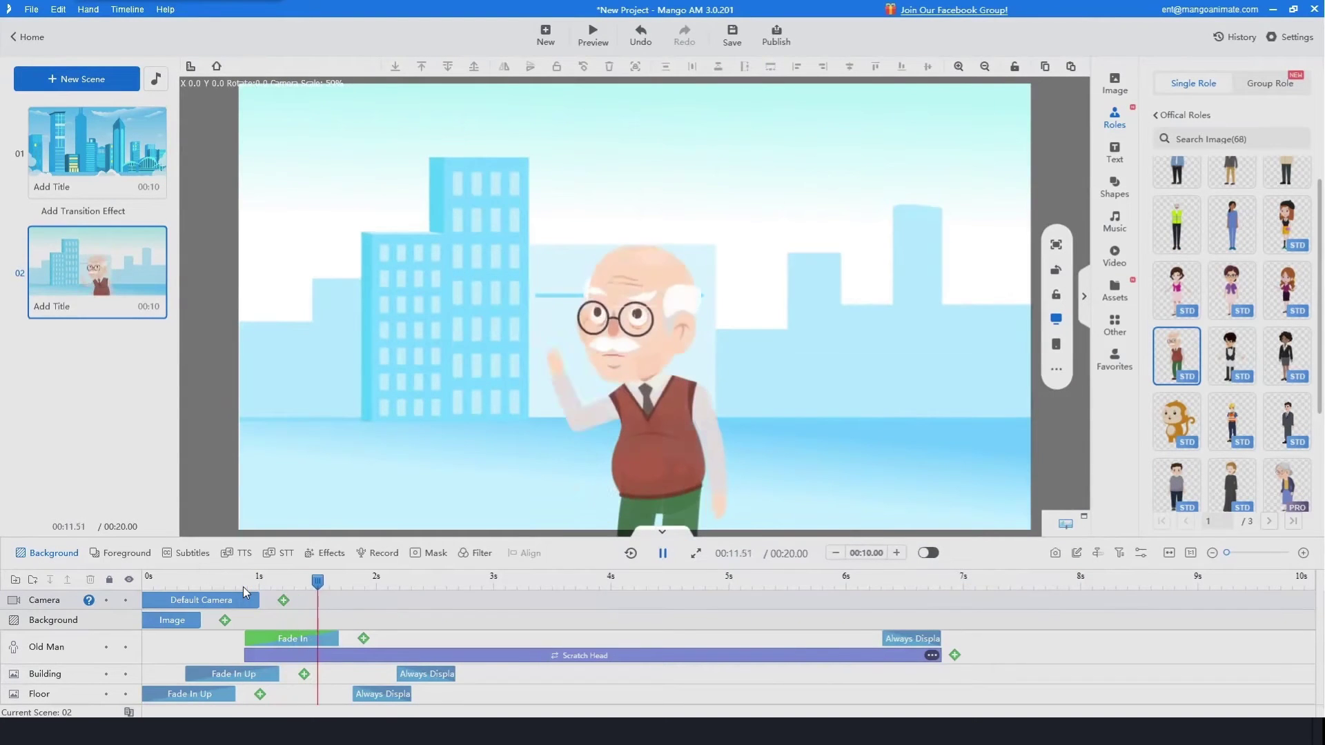
pyautogui.press('space')
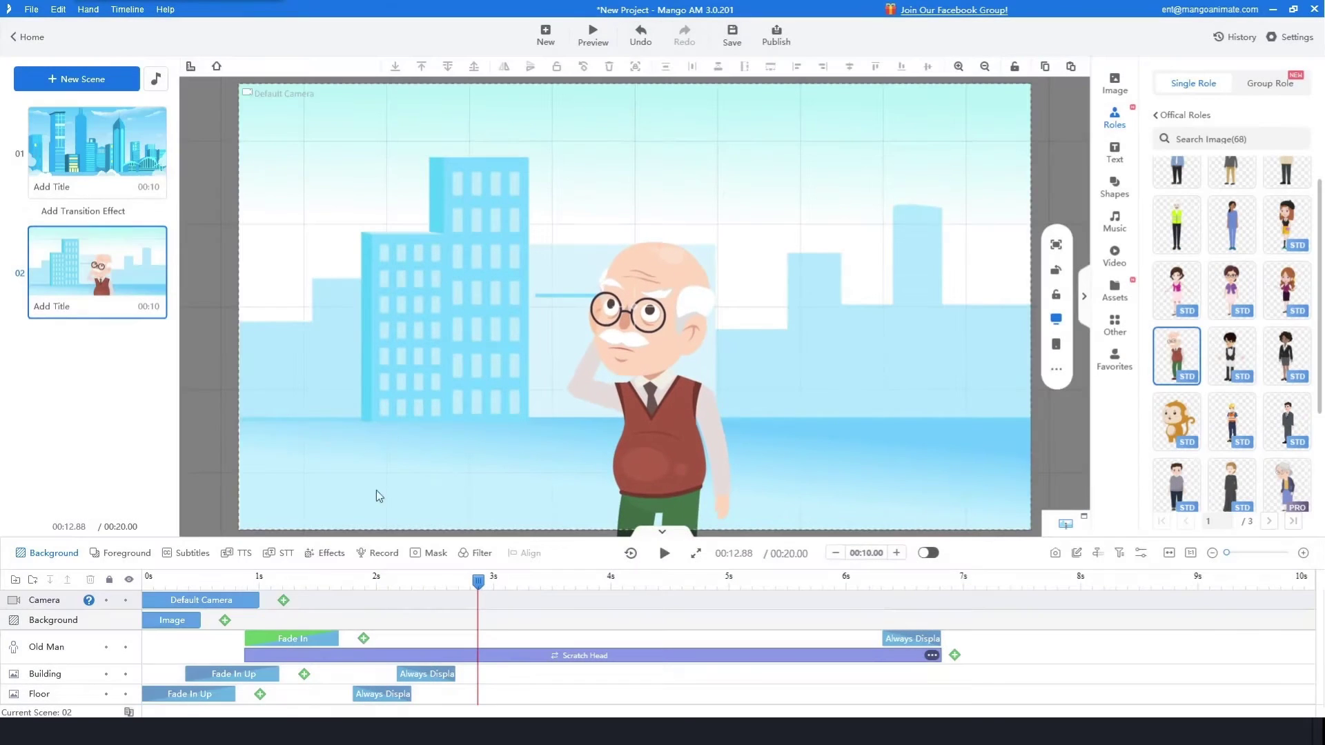
# Shift the Old Man horizontally to the canvas centre, at about X 1.92, Y 278.79
pyautogui.click(631, 419)
pyautogui.moveTo(644, 425); pyautogui.dragTo(626, 425)
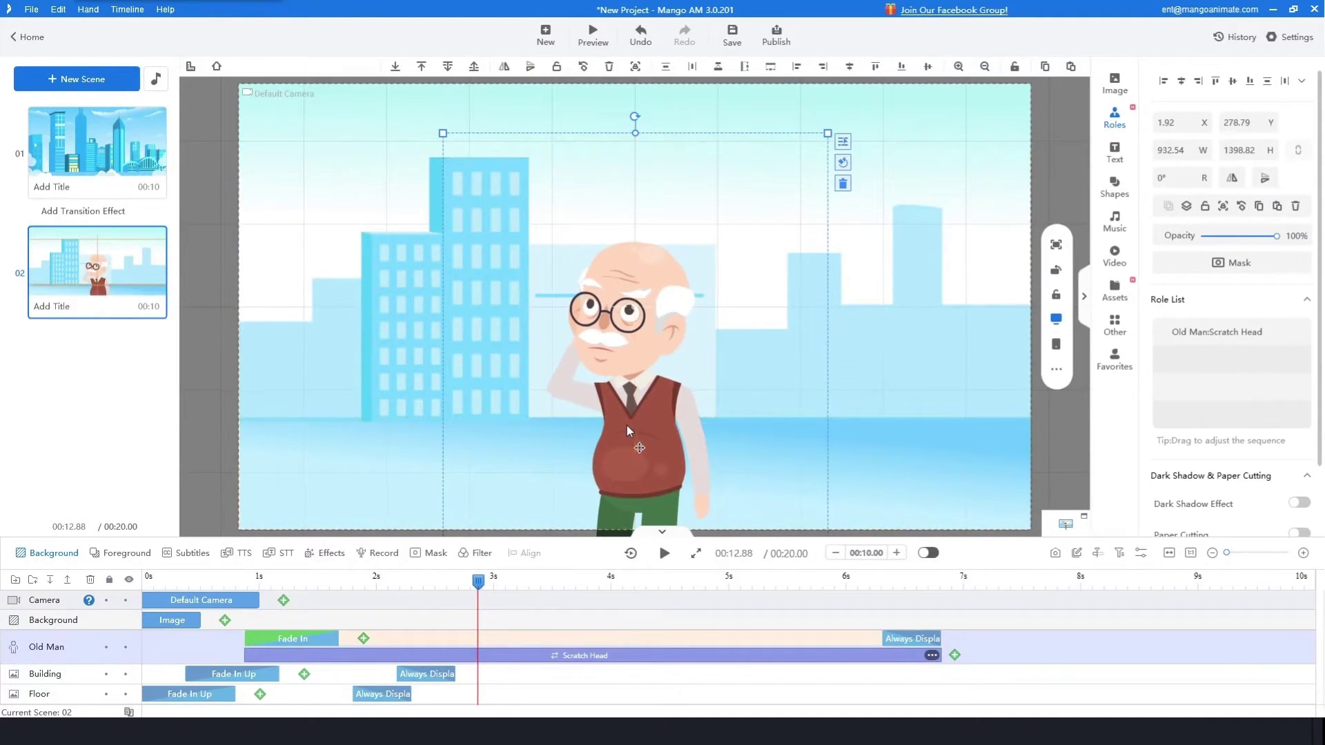
pyautogui.click(1071, 122)
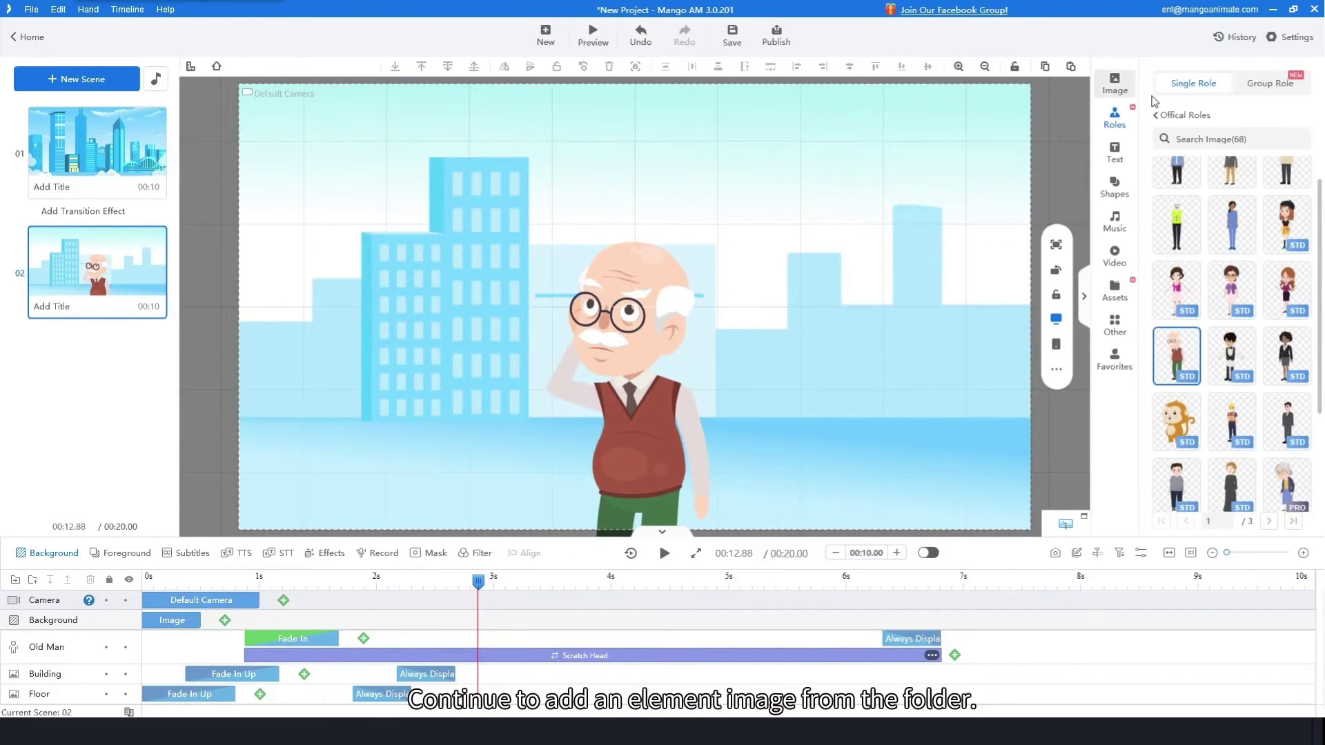
# Add the image Circles.png from the Scene 2 folder to the scene
pyautogui.click(1114, 83)
pyautogui.click(1184, 118)
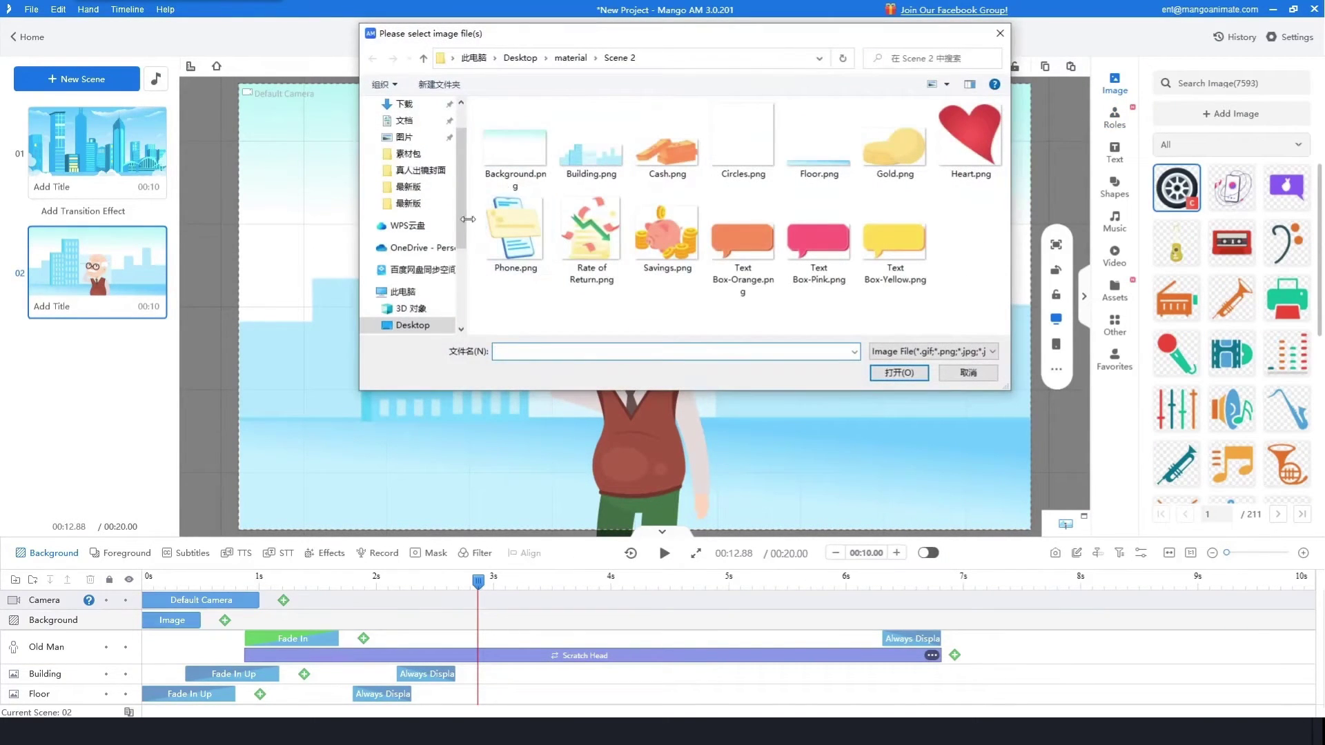
pyautogui.click(743, 141)
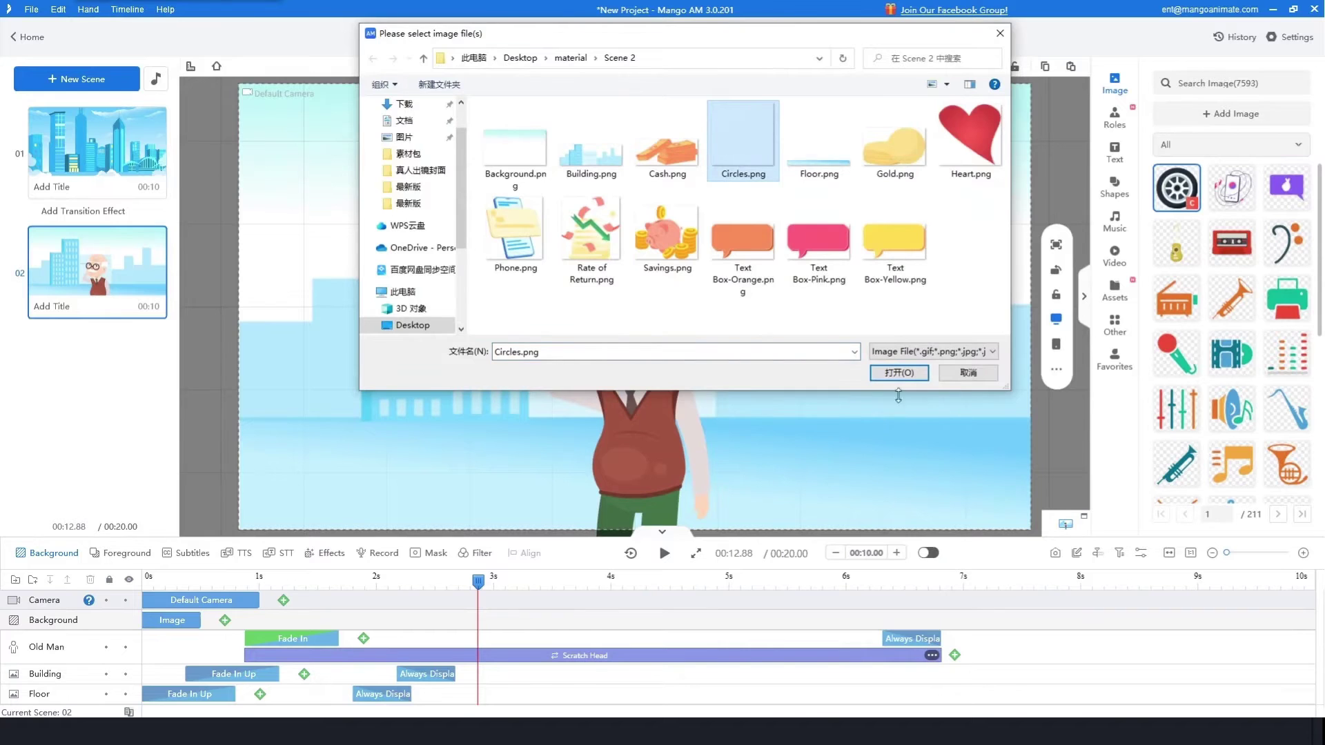
pyautogui.click(899, 373)
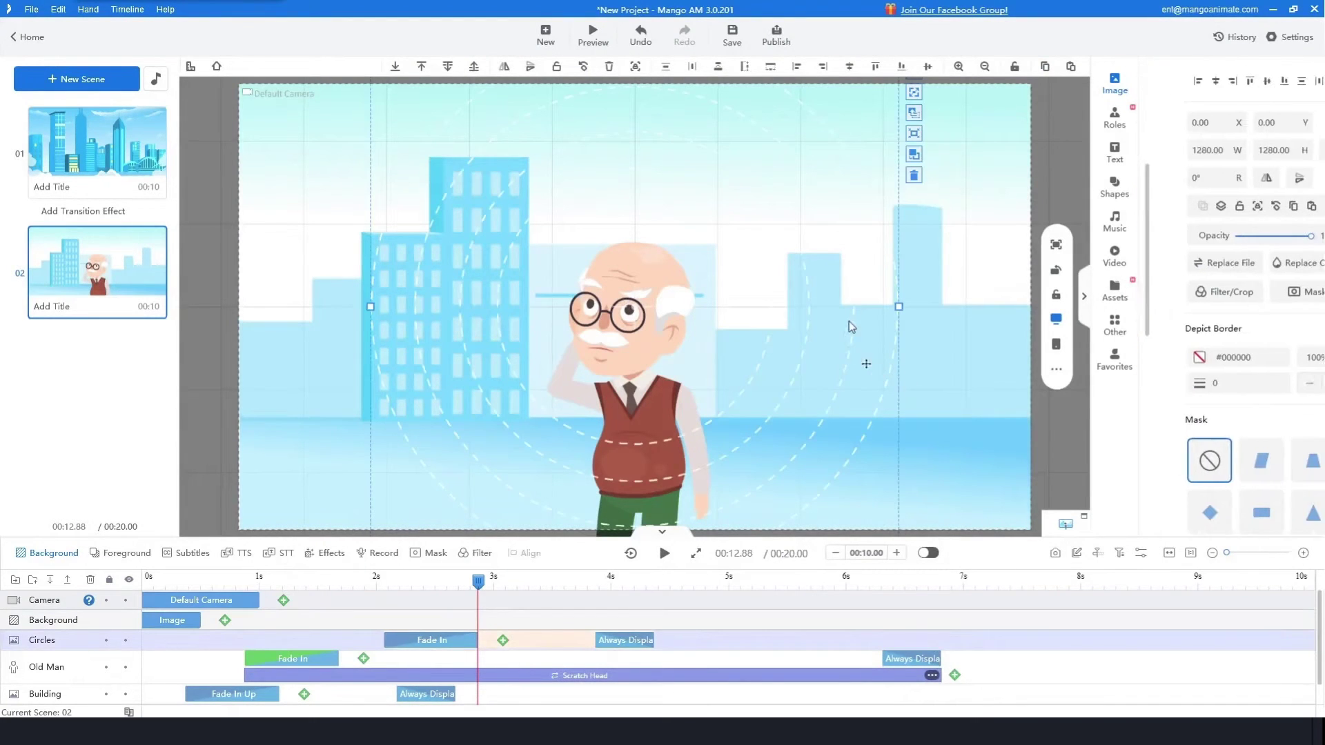
# Enlarge the Circles image to about 1424 × 1424 and centre it around the Old Man at about X -15, Y 199
pyautogui.moveTo(817, 269); pyautogui.dragTo(797, 294)
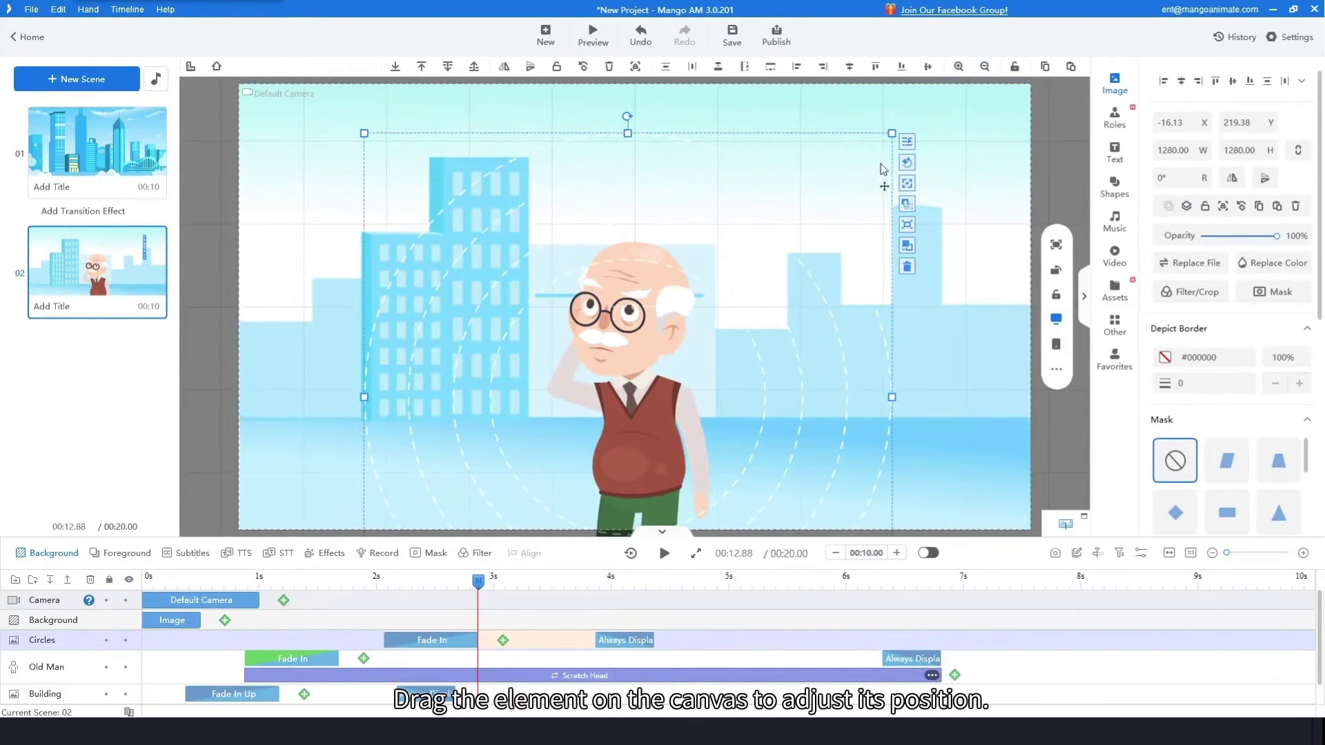
pyautogui.moveTo(891, 133); pyautogui.dragTo(945, 94)
pyautogui.moveTo(830, 233); pyautogui.dragTo(812, 233)
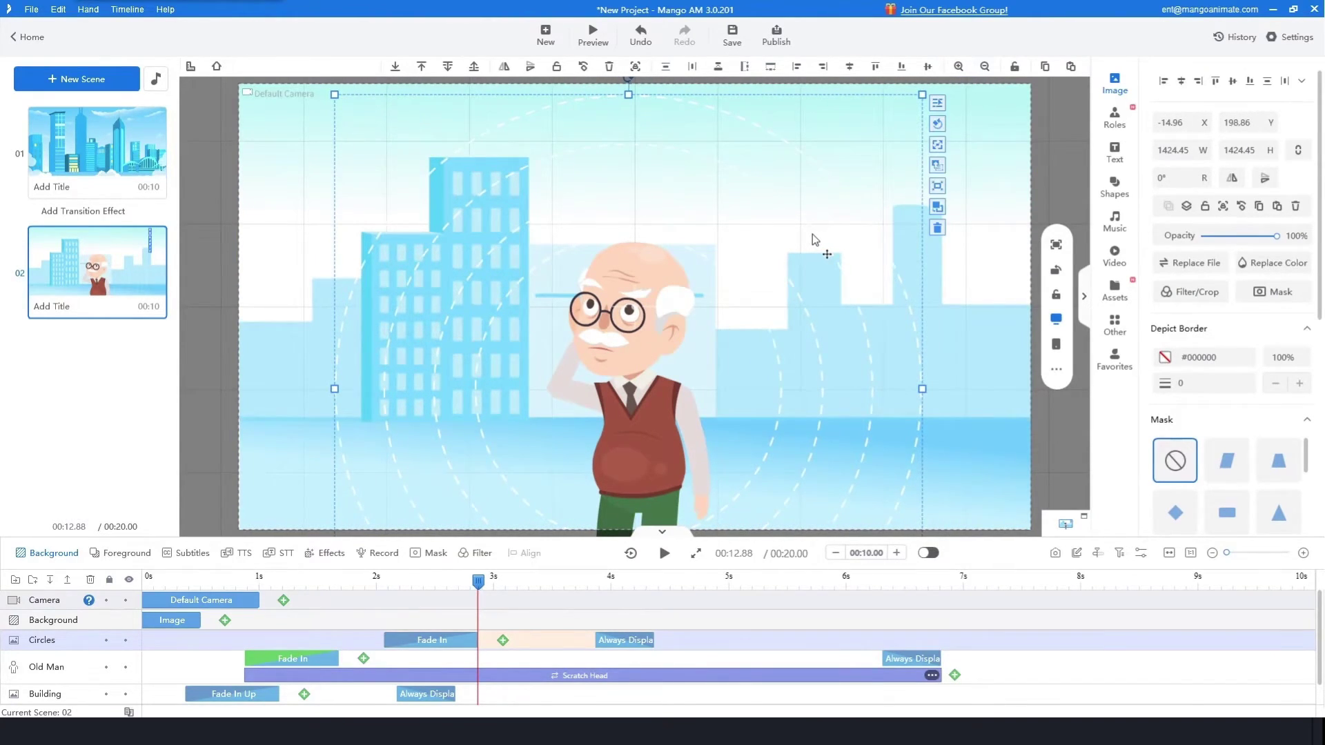
# Set the Circles image's entrance effect to Zoom In and preview it on the timeline
pyautogui.doubleClick(428, 640)
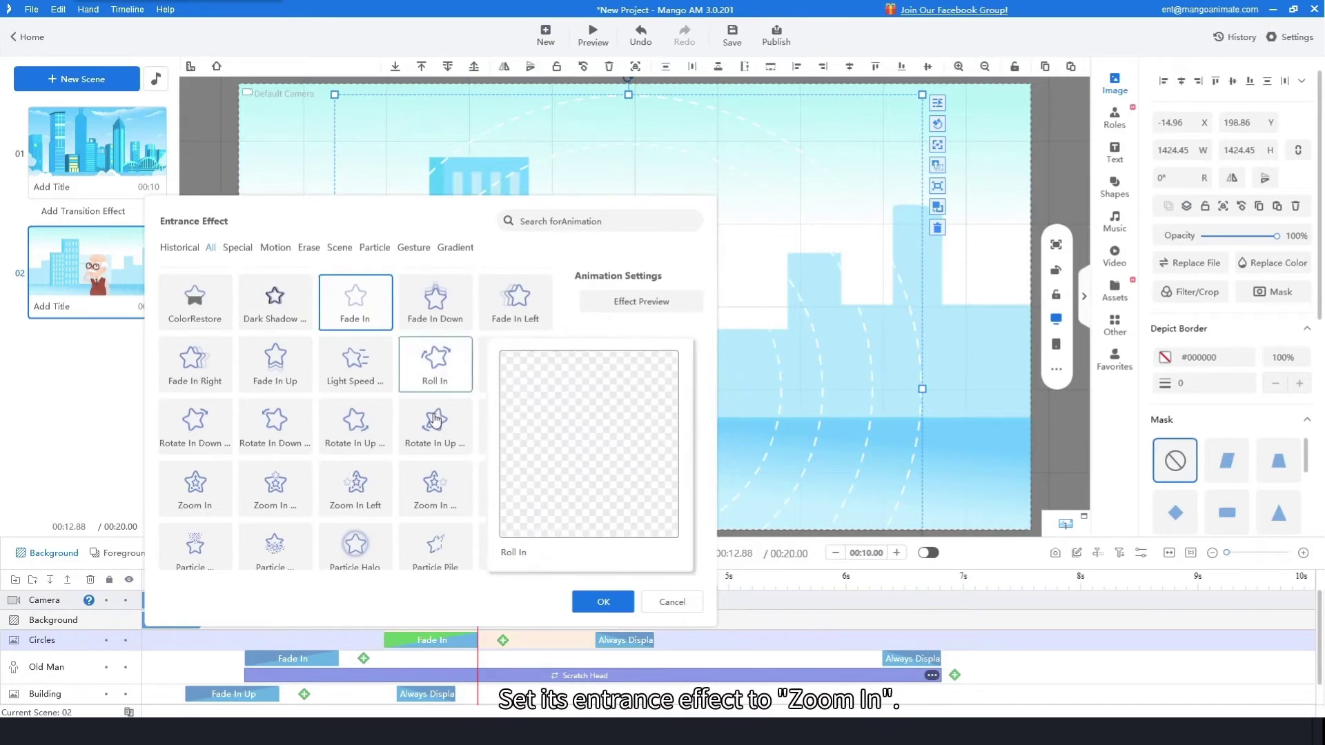
pyautogui.scroll(-1, 414, 414)
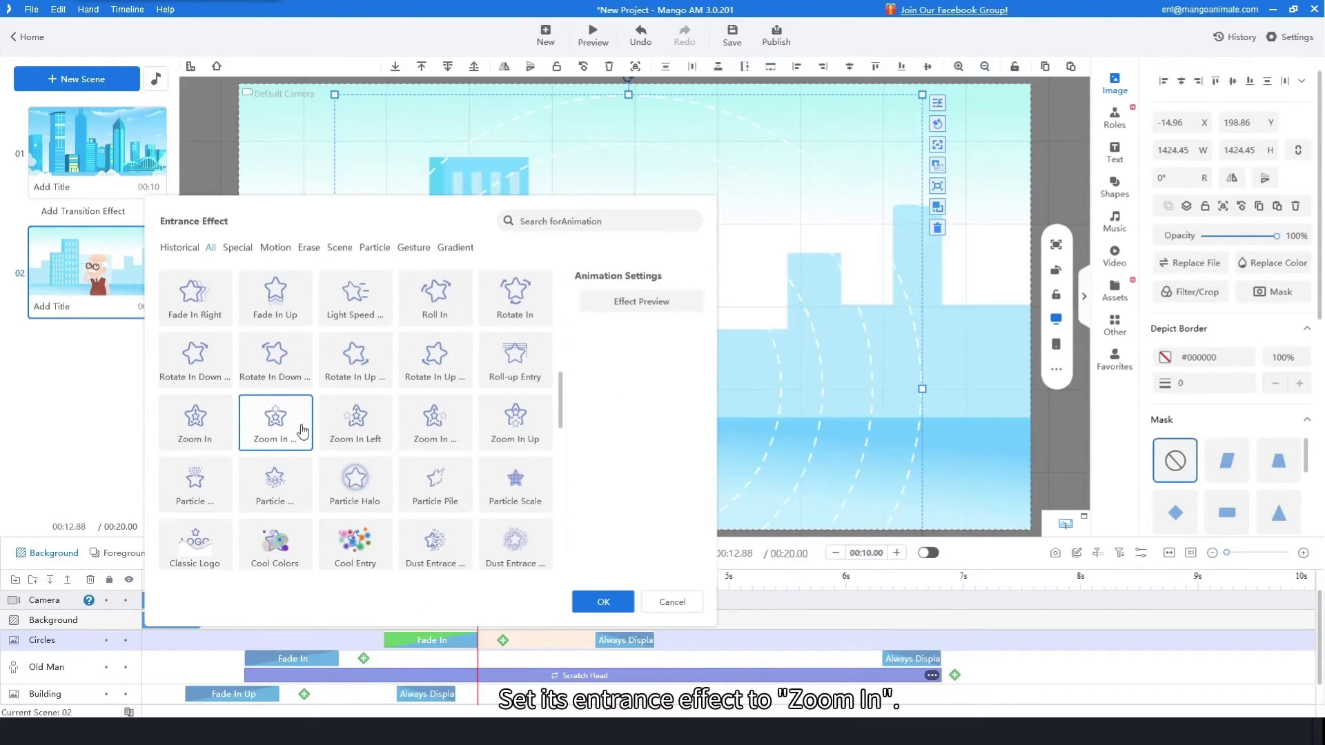
pyautogui.click(194, 421)
pyautogui.click(603, 602)
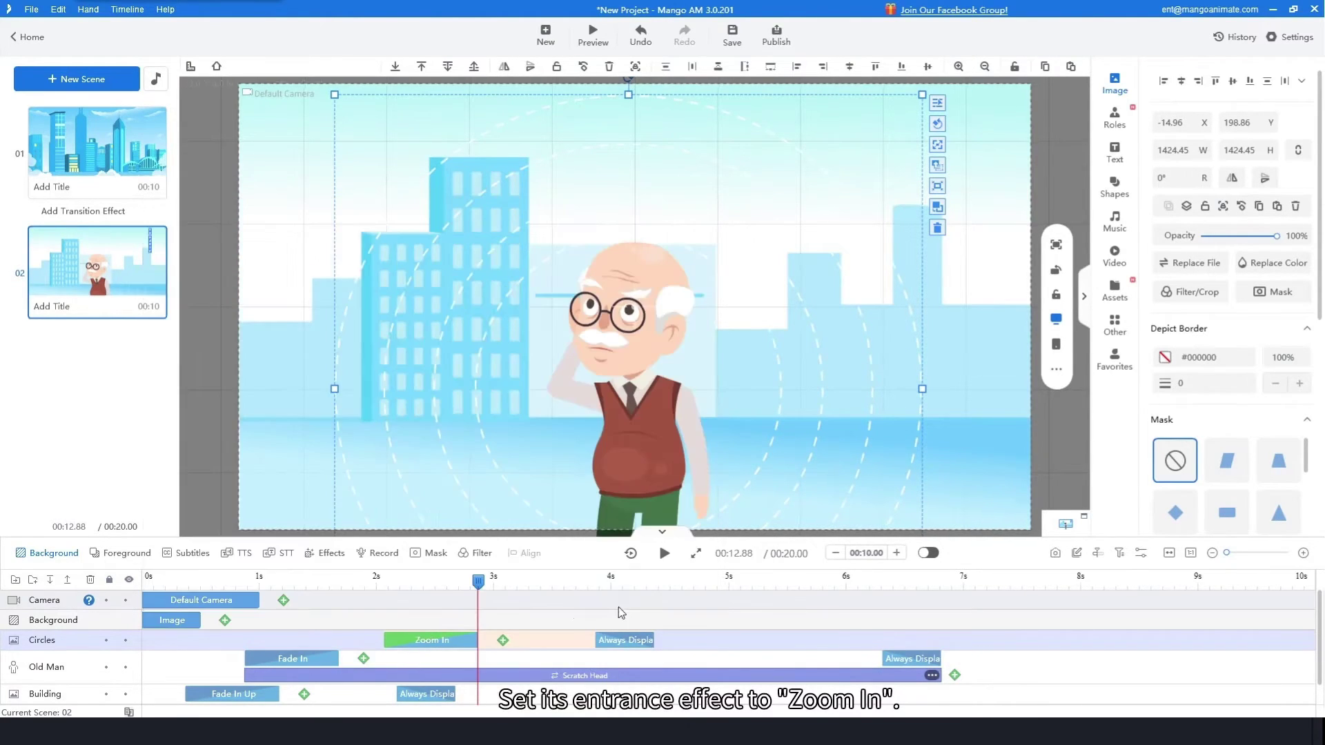
pyautogui.moveTo(475, 590); pyautogui.dragTo(367, 628)
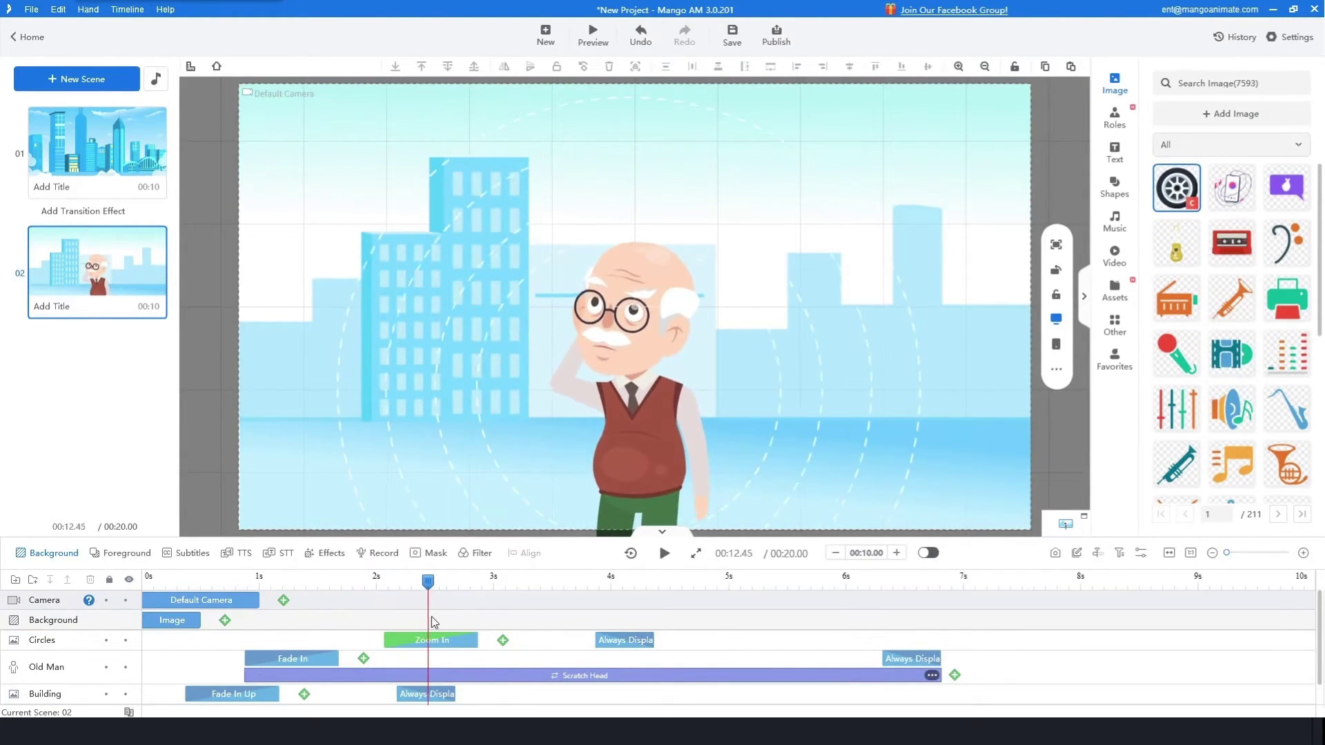
# Move the Circles layer below Old Man, shift its animation to start at about 1.7 s, and preview the result
pyautogui.click(82, 647)
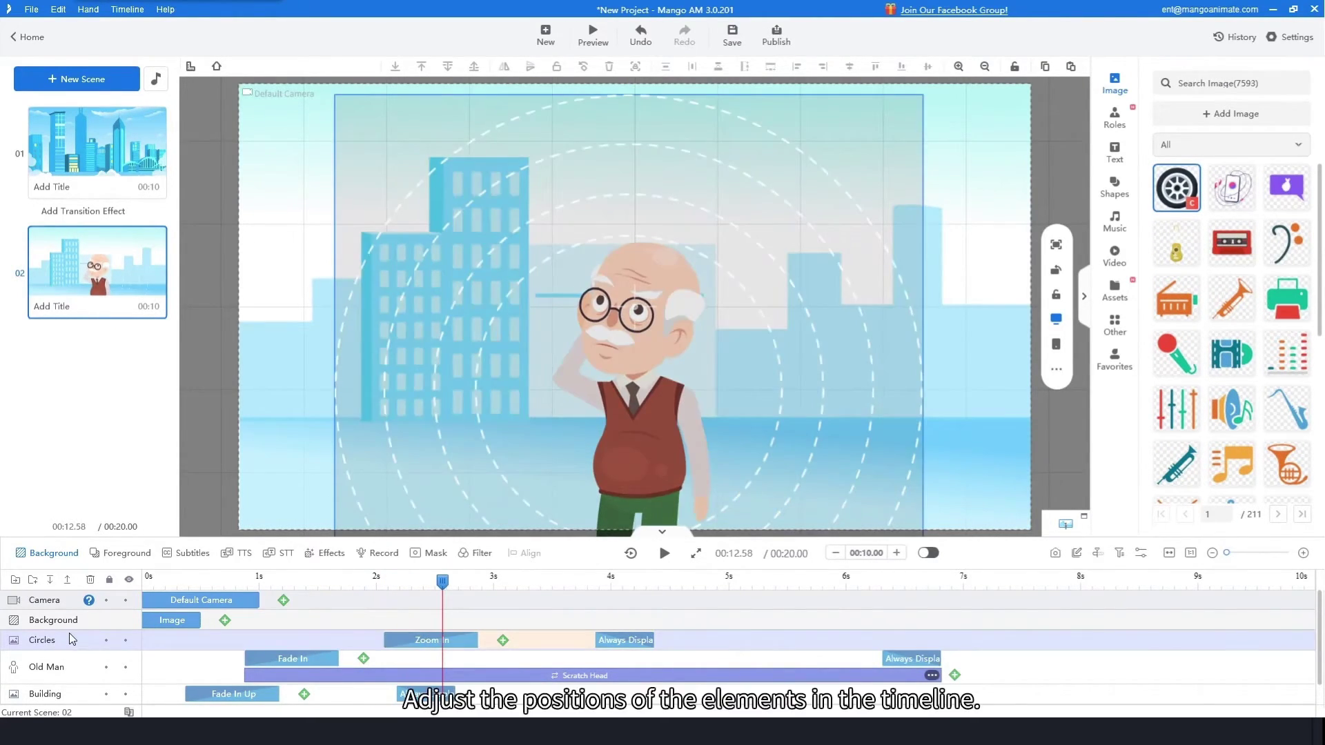
pyautogui.moveTo(82, 646); pyautogui.dragTo(62, 674)
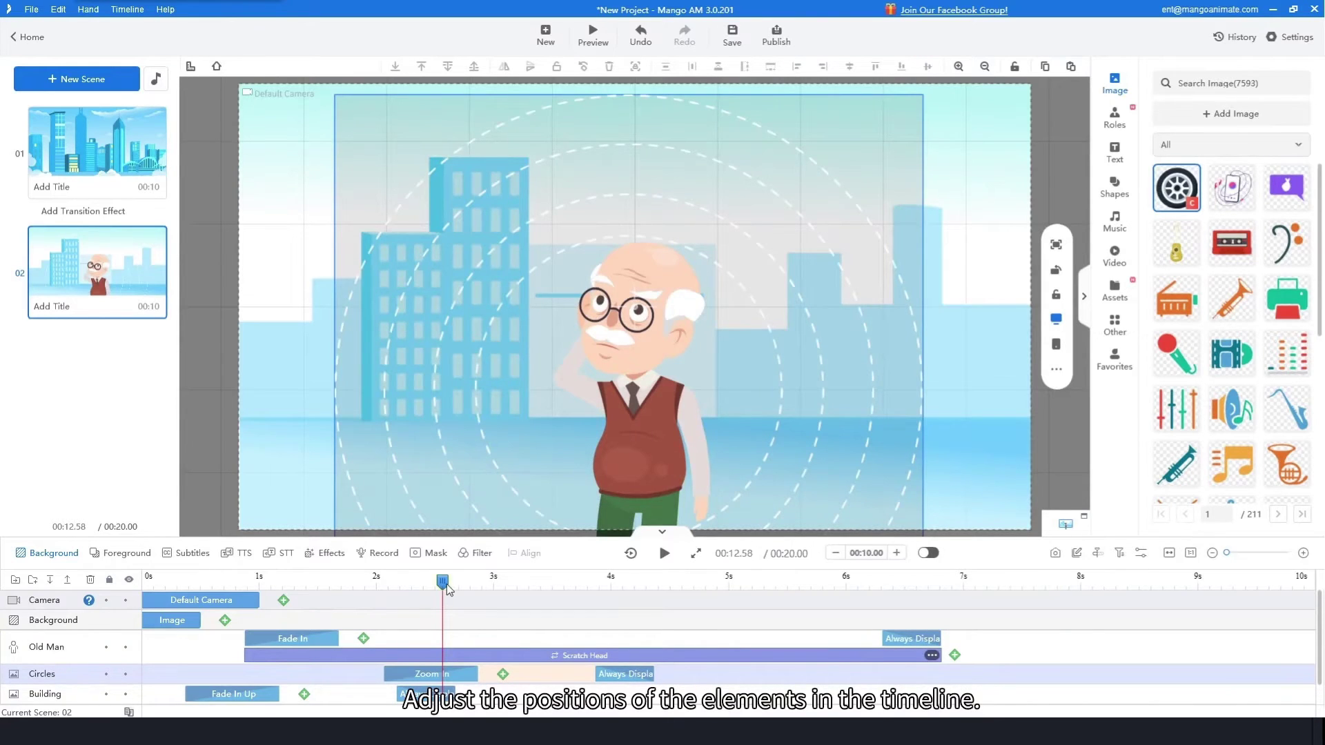
pyautogui.moveTo(447, 588); pyautogui.dragTo(490, 617)
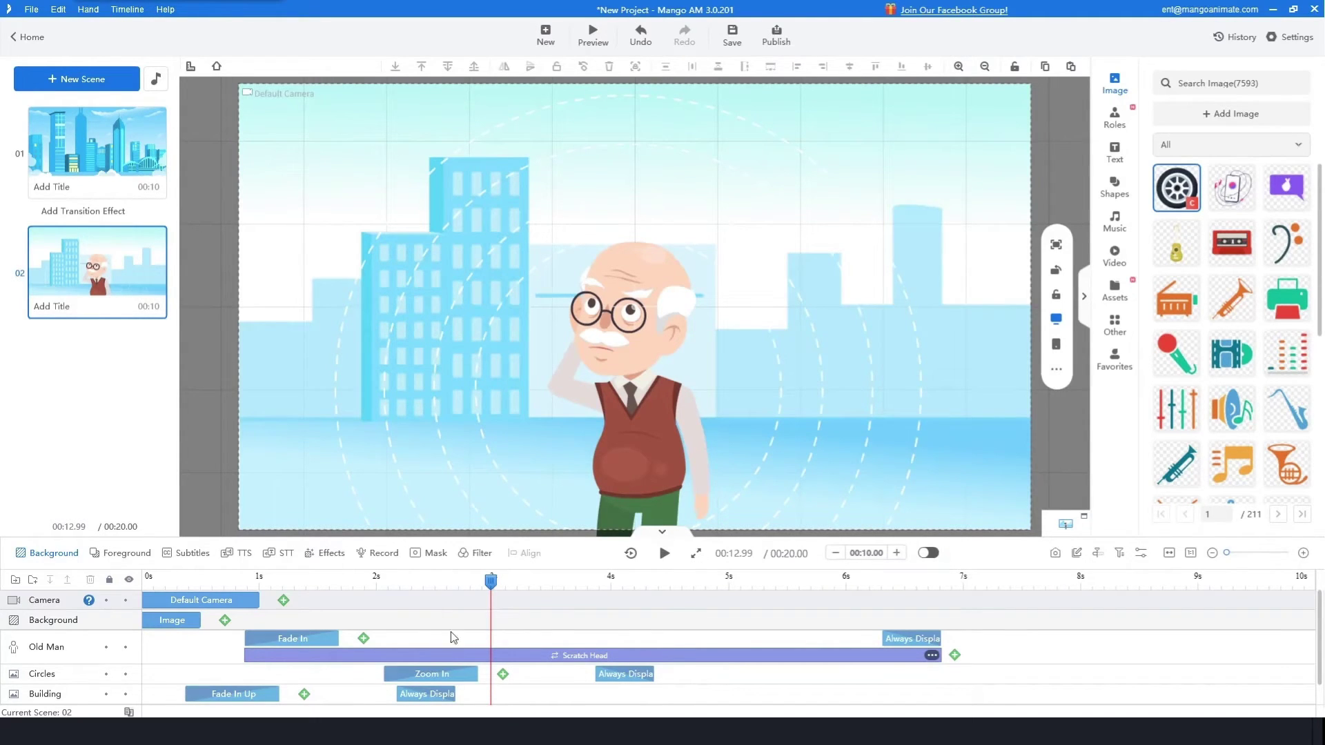
pyautogui.moveTo(494, 592); pyautogui.dragTo(276, 611)
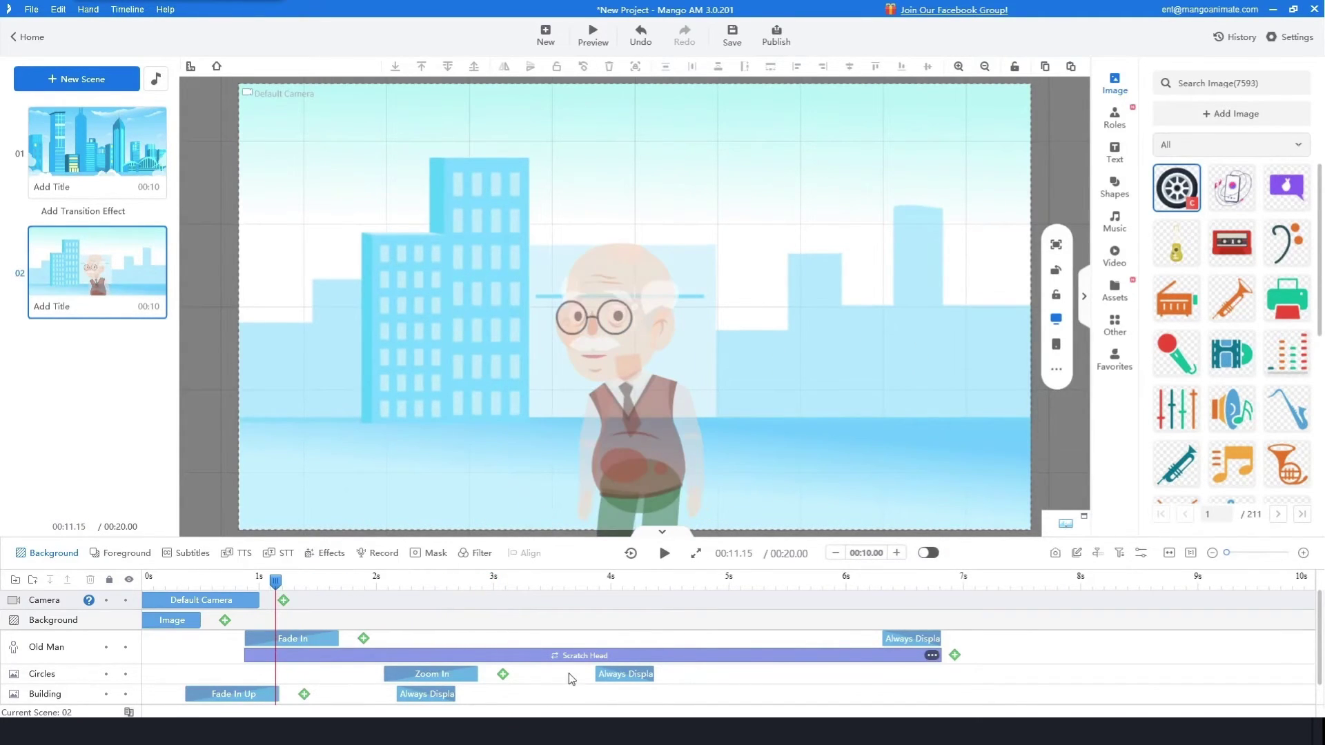
pyautogui.moveTo(571, 678); pyautogui.dragTo(524, 683)
pyautogui.press('space')
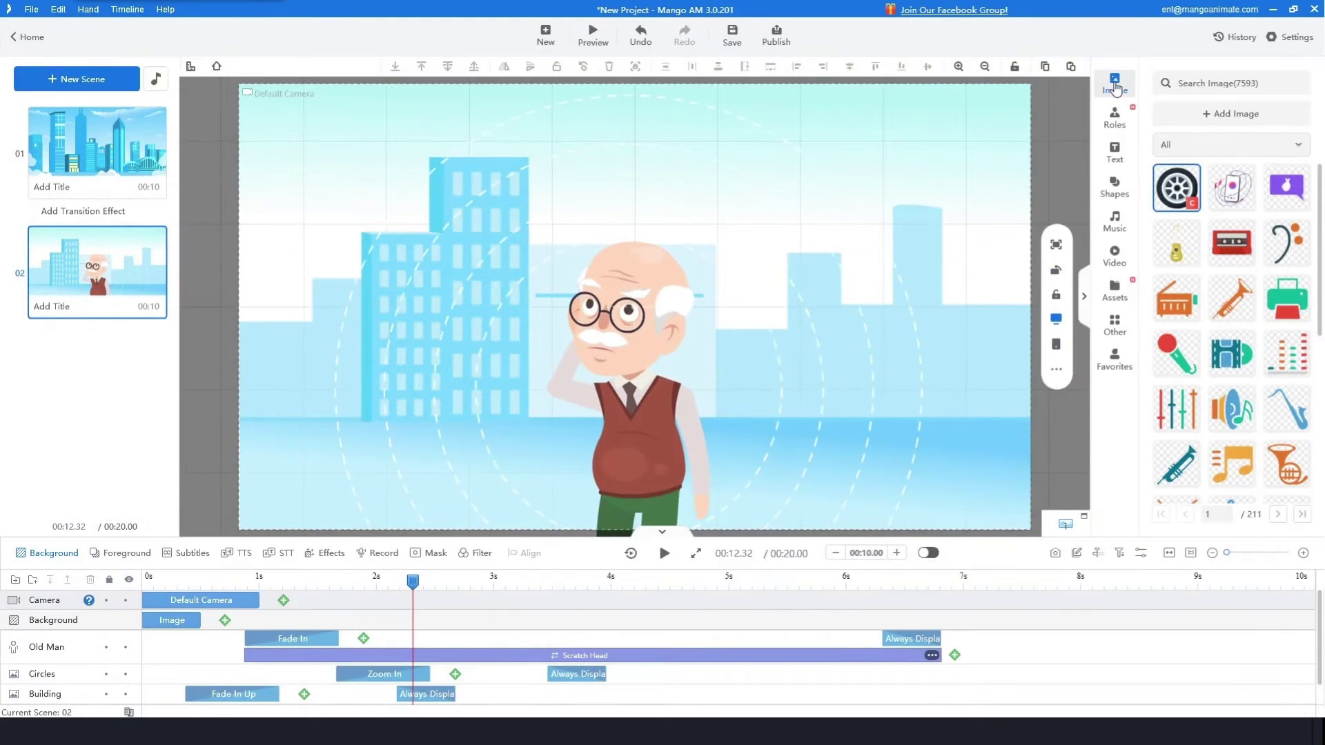
# Import Cash.png, Gold.png, Phone.png, Rate of Return.png and Savings.png together into the scene
pyautogui.click(1230, 113)
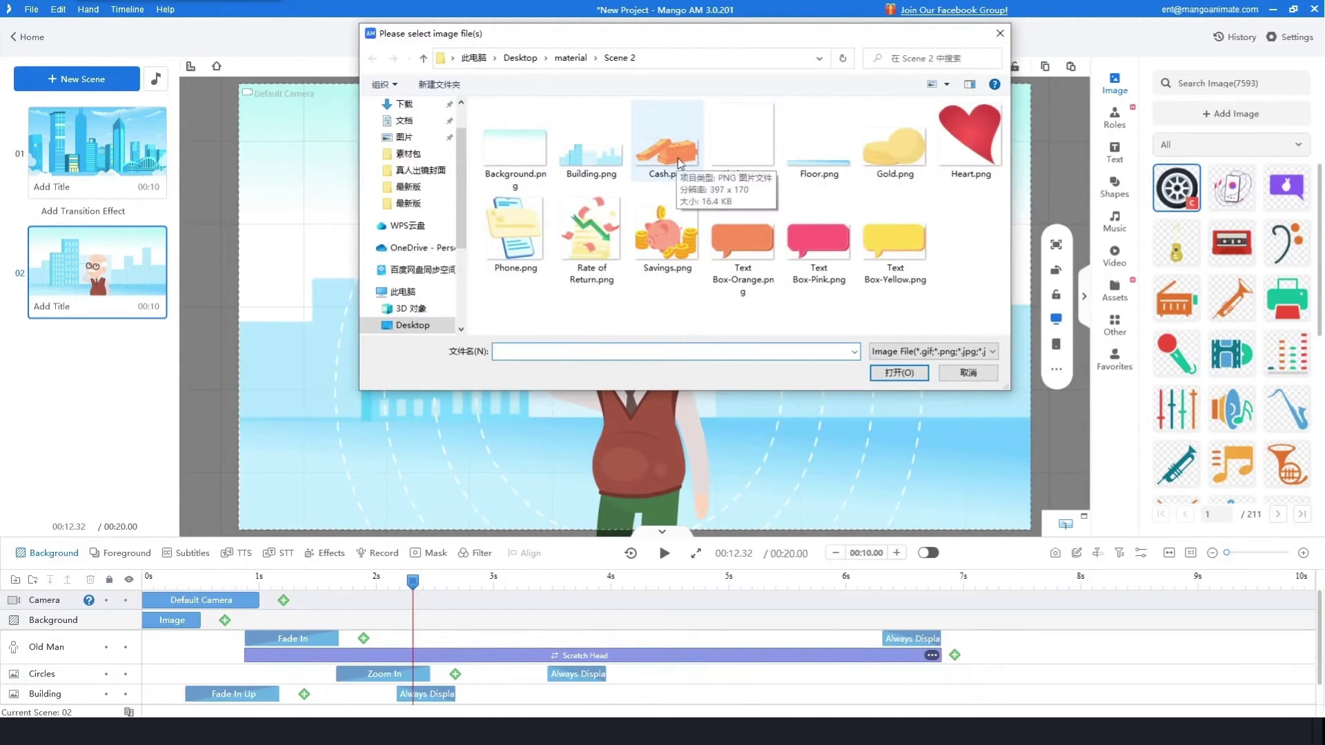
pyautogui.click(600, 249)
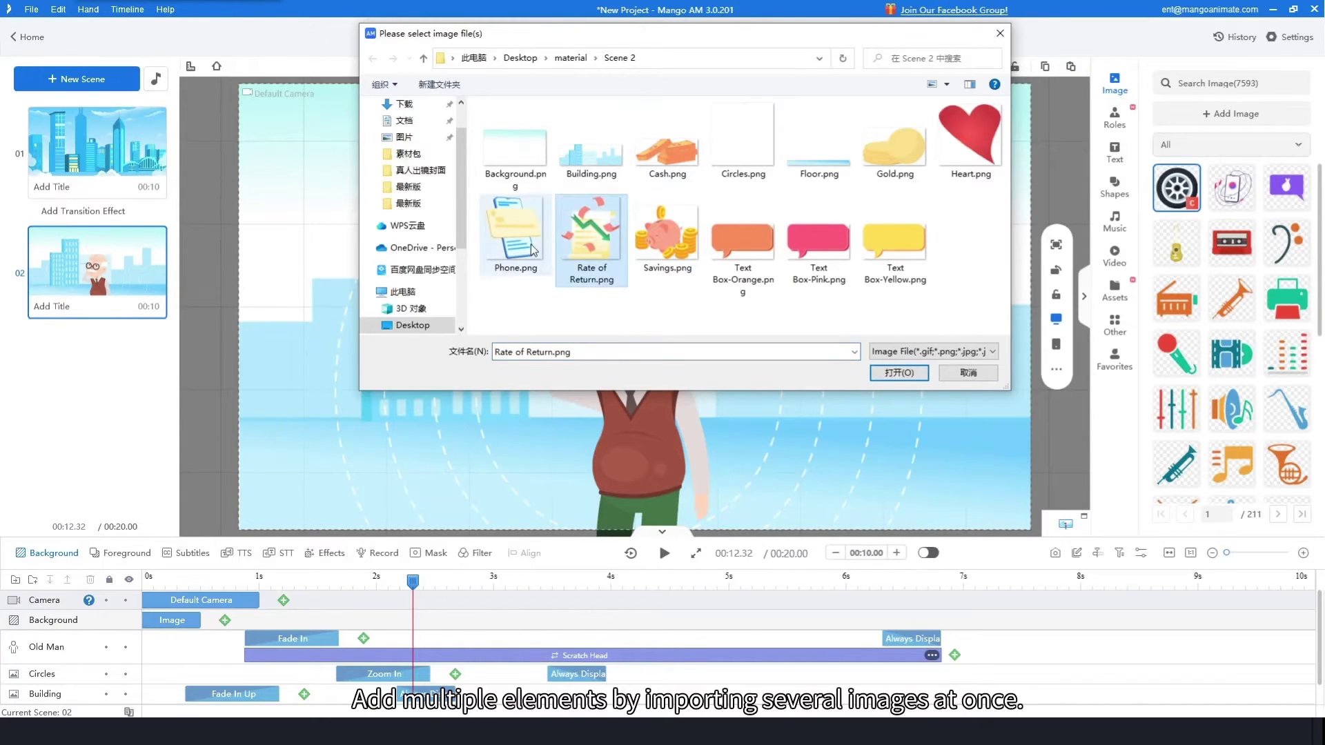
pyautogui.keyDown('ctrl'); pyautogui.click(535, 249); pyautogui.keyUp('ctrl')
pyautogui.keyDown('ctrl'); pyautogui.click(680, 153); pyautogui.keyUp('ctrl')
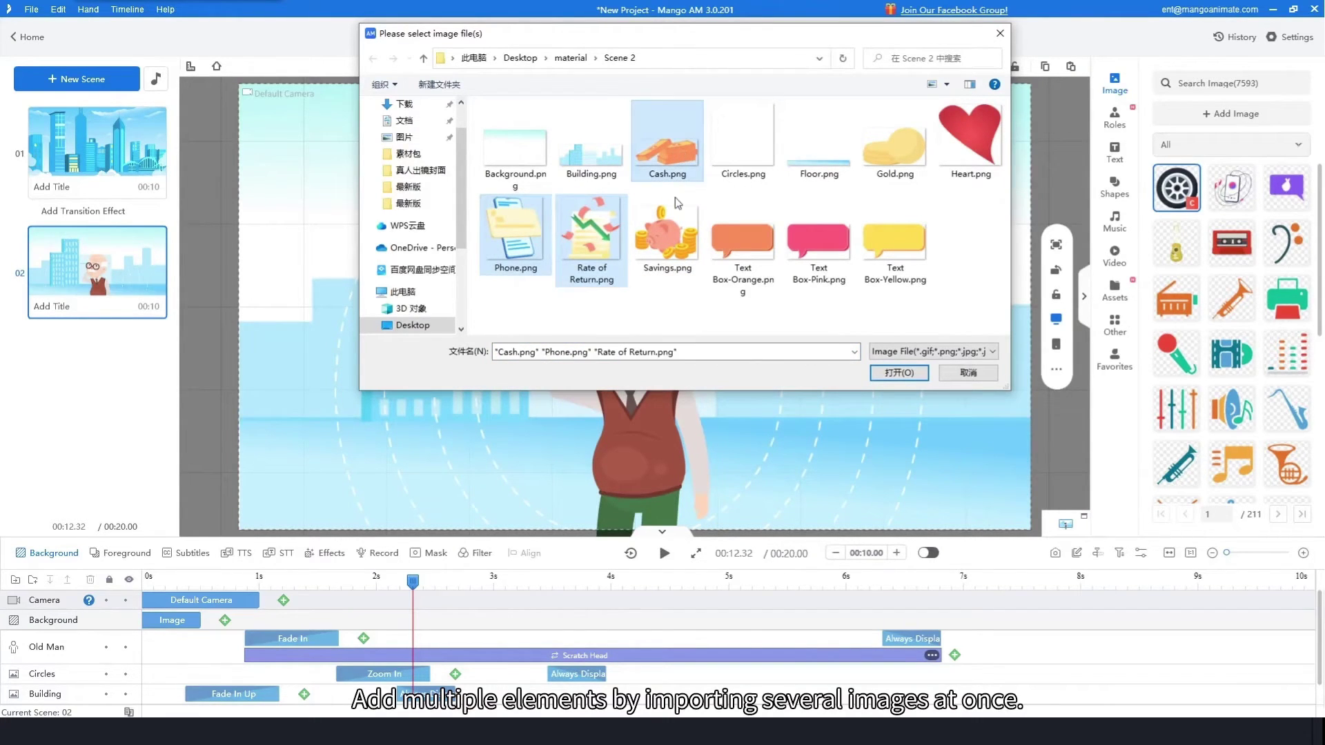
pyautogui.keyDown('ctrl'); pyautogui.click(894, 152); pyautogui.keyUp('ctrl')
pyautogui.keyDown('ctrl'); pyautogui.click(666, 253); pyautogui.keyUp('ctrl')
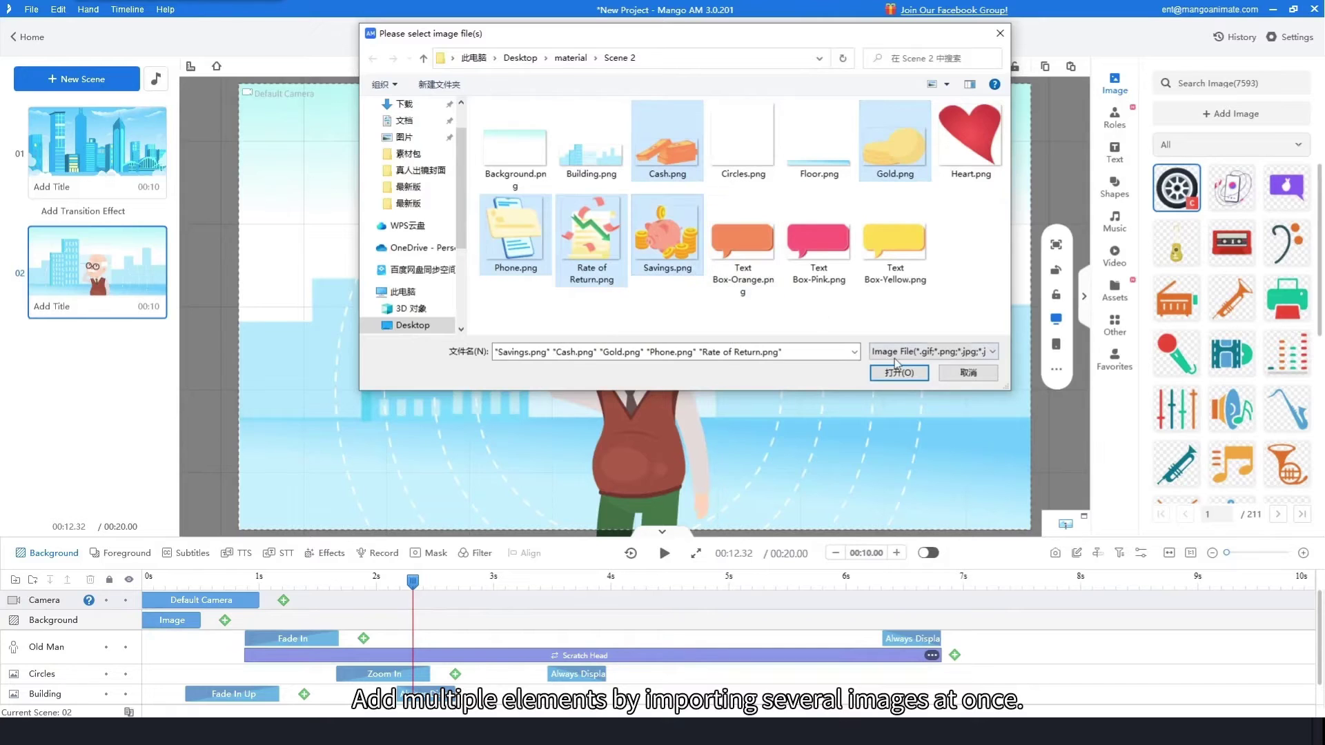
pyautogui.click(897, 376)
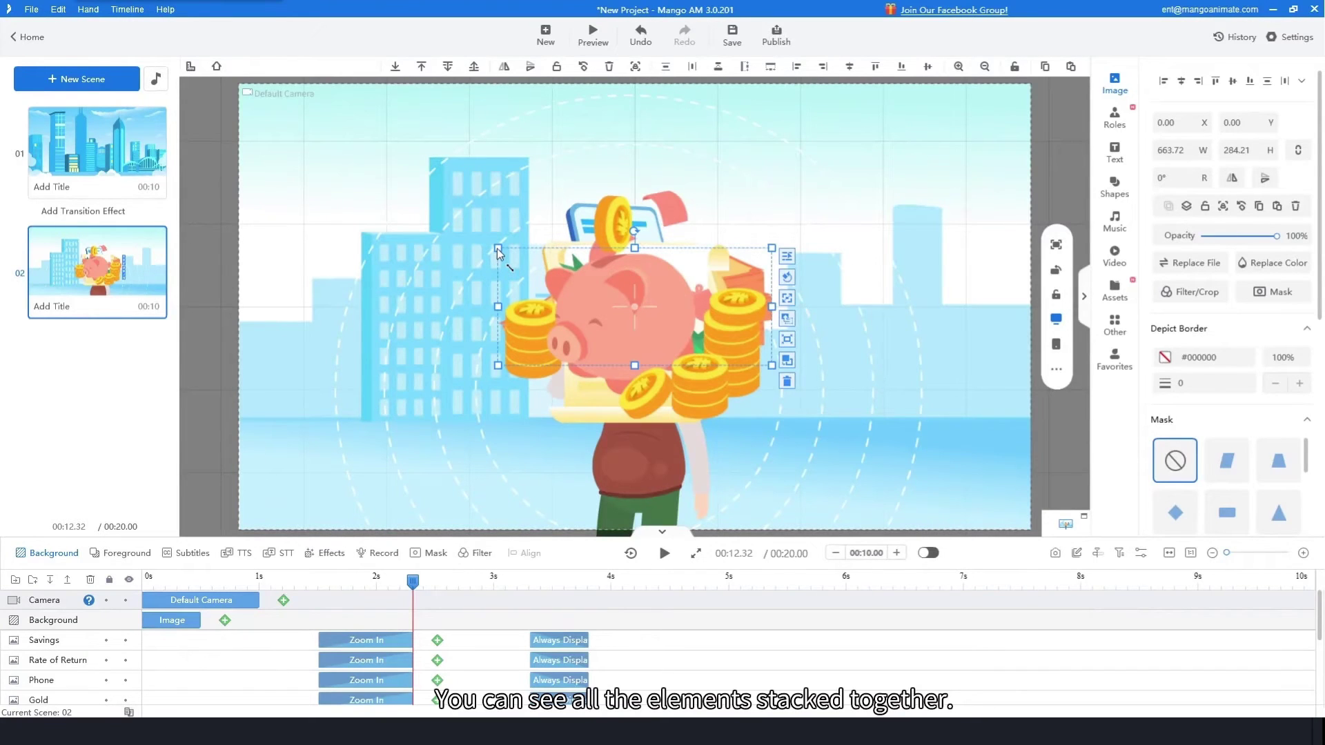
# Shrink Cash to about 289 × 124 above the Old Man's head, and Savings to about 329 × 282 at about X 533, Y 279
pyautogui.click(692, 328)
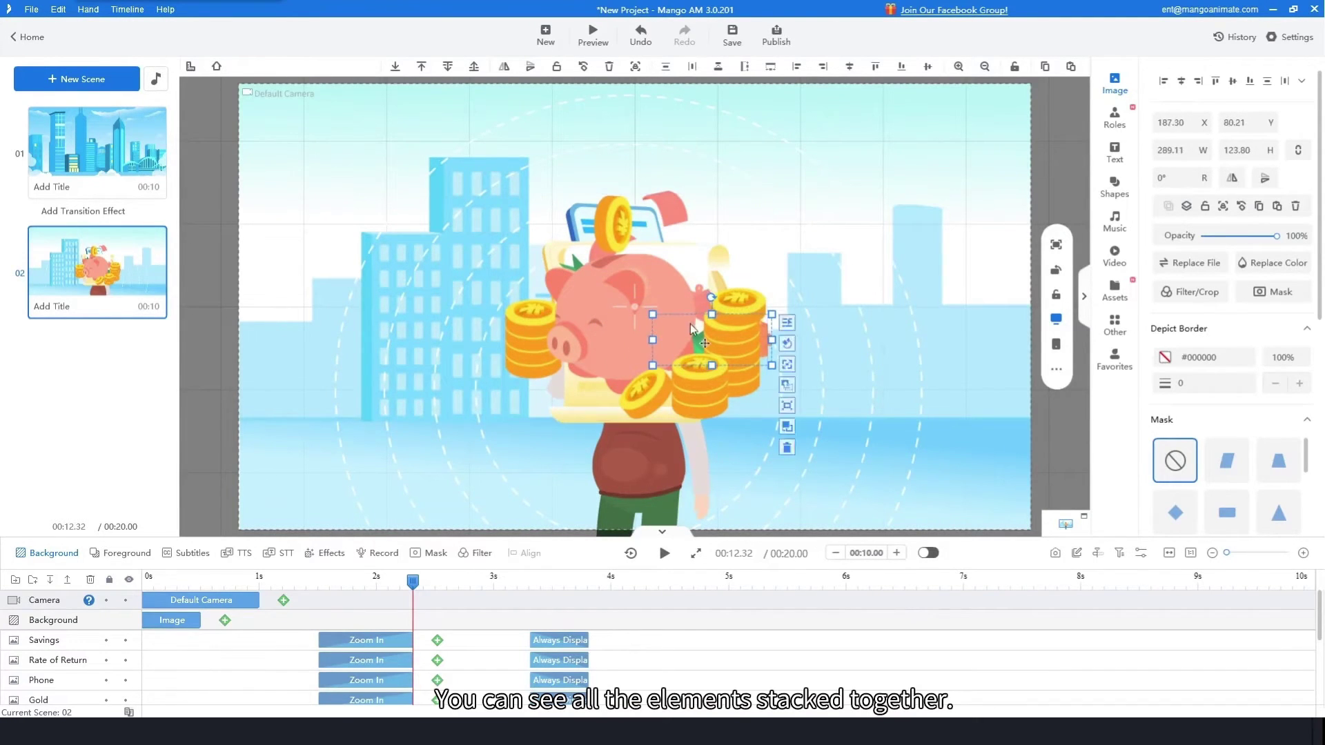
pyautogui.moveTo(692, 329); pyautogui.dragTo(599, 132)
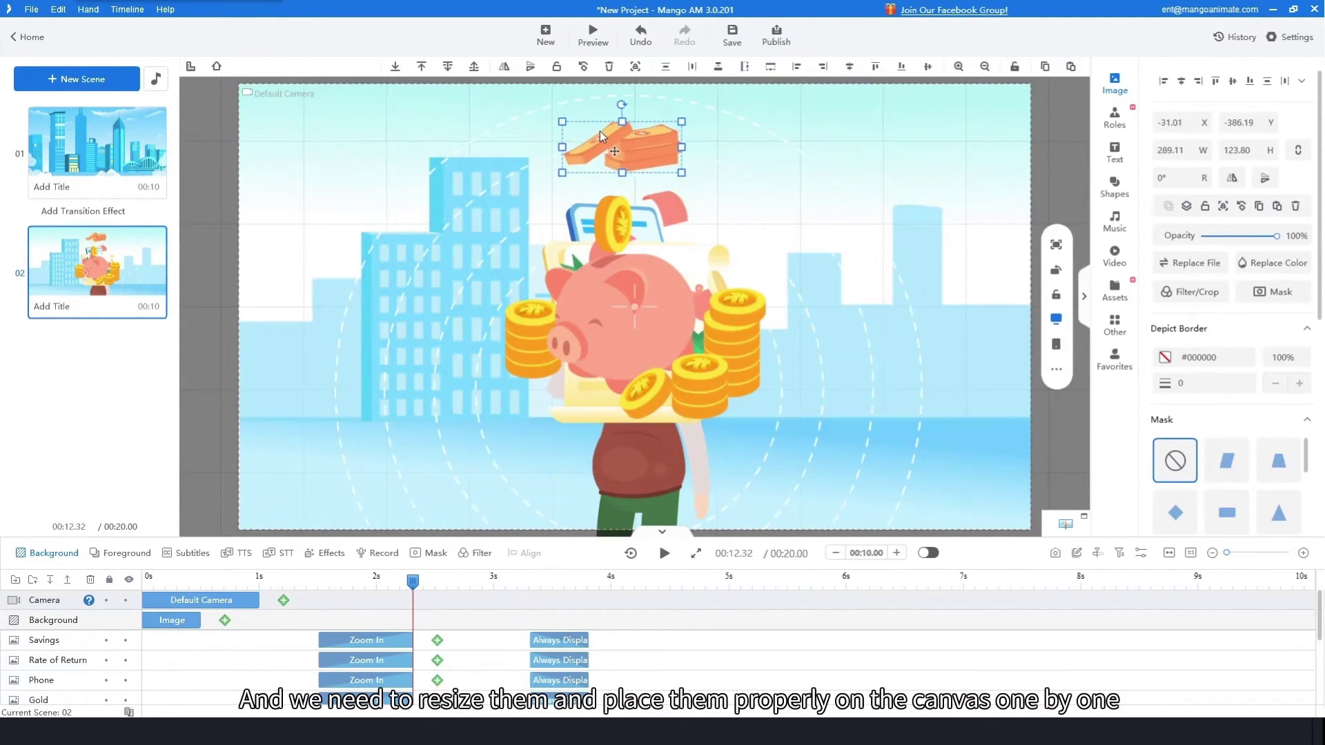
pyautogui.click(519, 210)
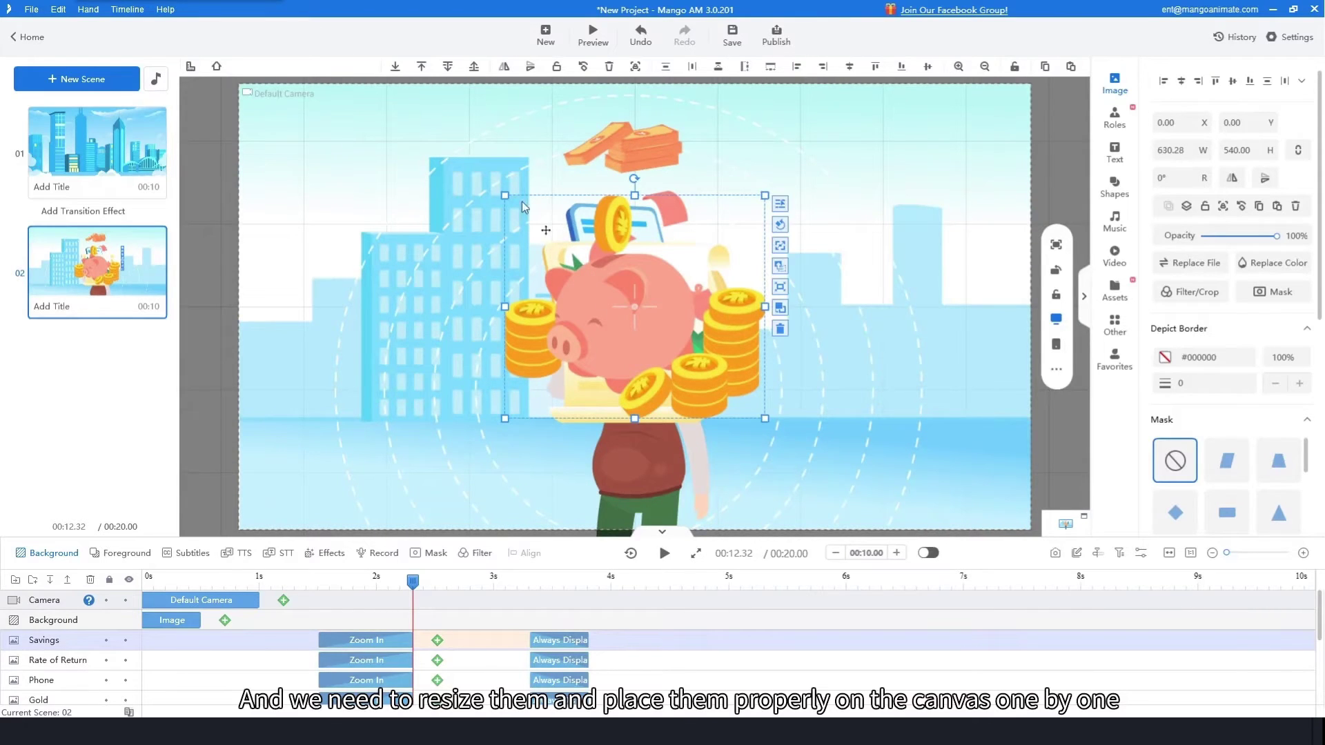
pyautogui.moveTo(504, 195); pyautogui.dragTo(844, 411)
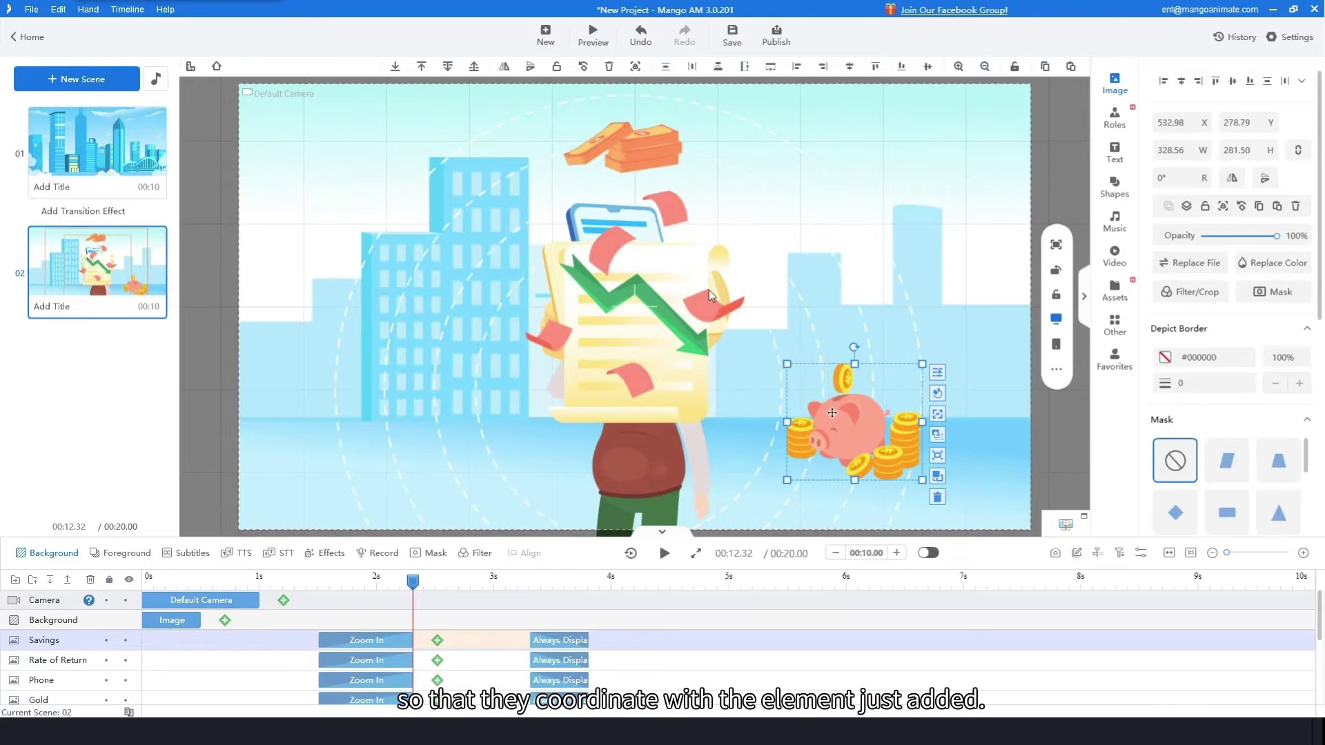
# Shrink the Rate of Return image to about 274 × 291 and place it at about X -564, Y 292
pyautogui.click(607, 248)
pyautogui.moveTo(532, 196); pyautogui.dragTo(606, 300)
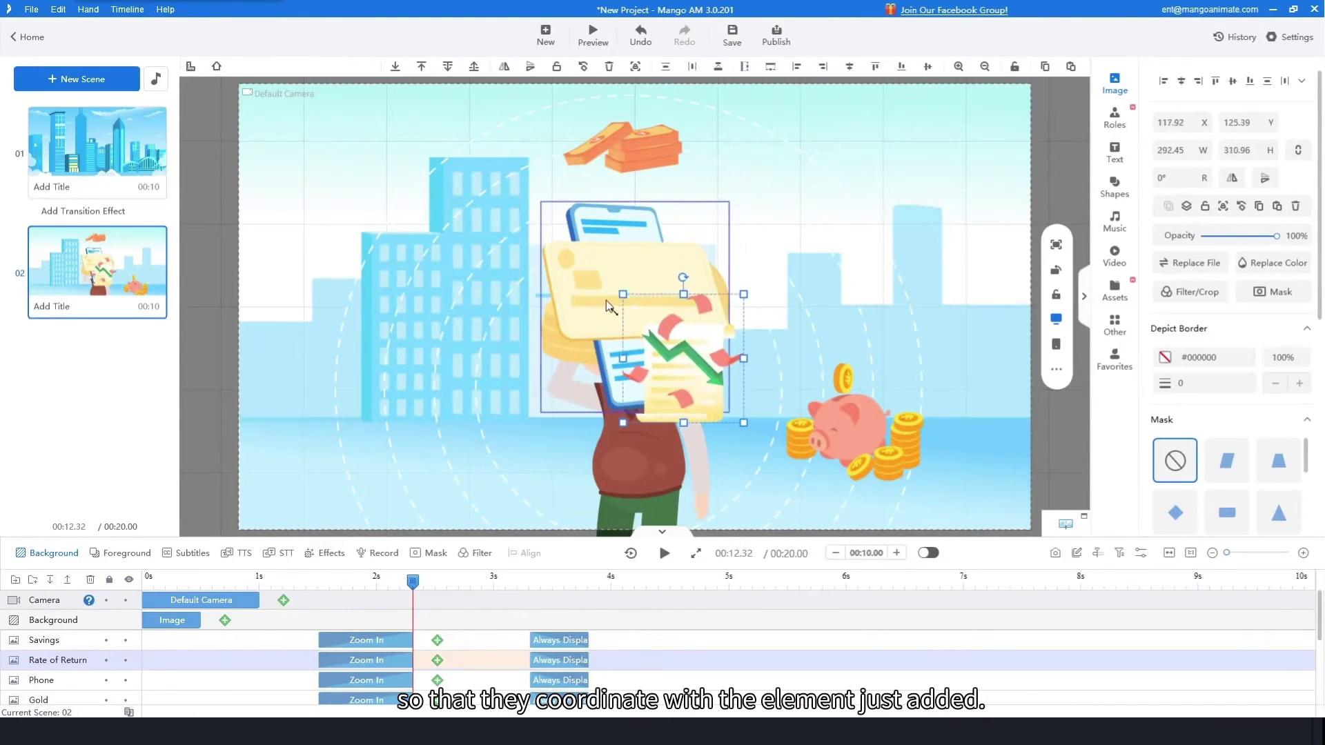
pyautogui.moveTo(670, 358); pyautogui.dragTo(390, 428)
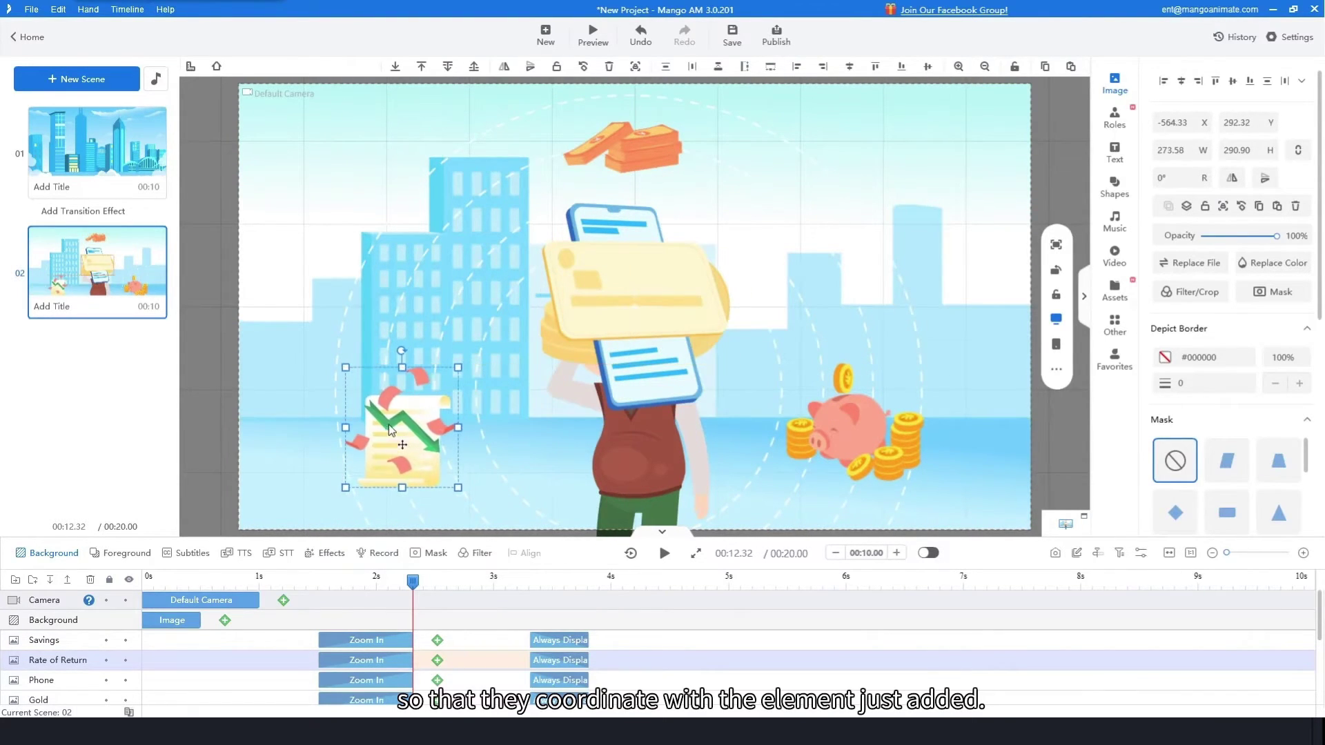
# Shrink the Phone image to about 263 × 294 and place it at about X -439, Y -125
pyautogui.click(619, 287)
pyautogui.moveTo(546, 204); pyautogui.dragTo(617, 289)
pyautogui.moveTo(649, 351); pyautogui.dragTo(436, 263)
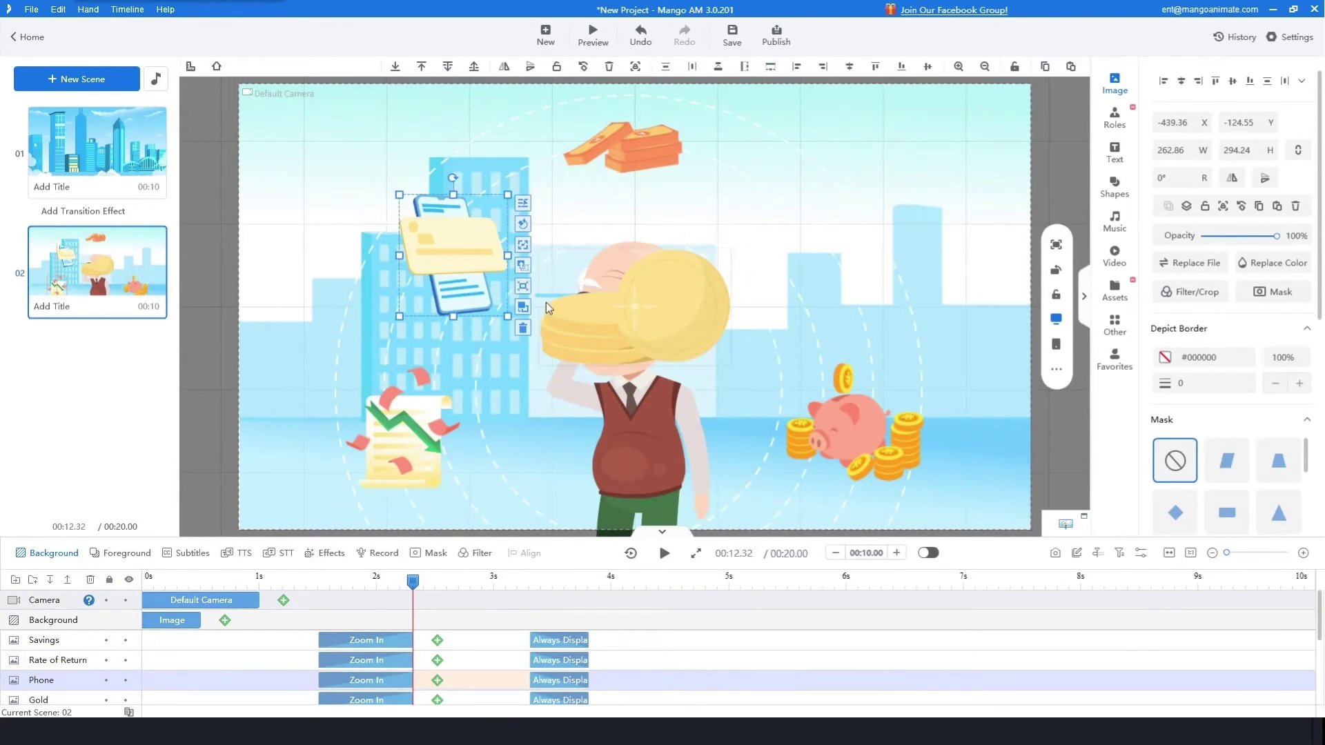
# Shrink the Gold image to about 330 × 200 and place it at about X 410, Y -172, beside the Old Man's head
pyautogui.click(541, 266)
pyautogui.moveTo(542, 256); pyautogui.dragTo(599, 298)
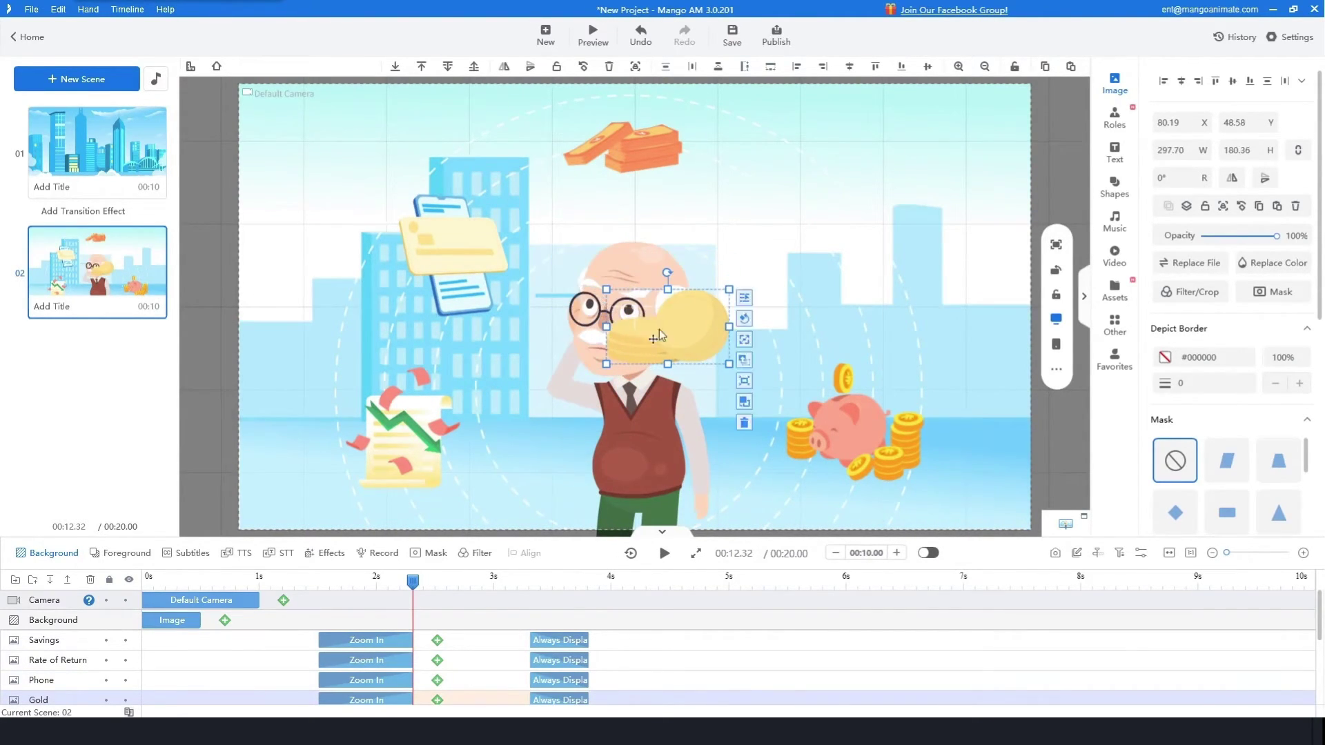
pyautogui.moveTo(659, 329); pyautogui.dragTo(807, 249)
pyautogui.moveTo(745, 205); pyautogui.dragTo(735, 192)
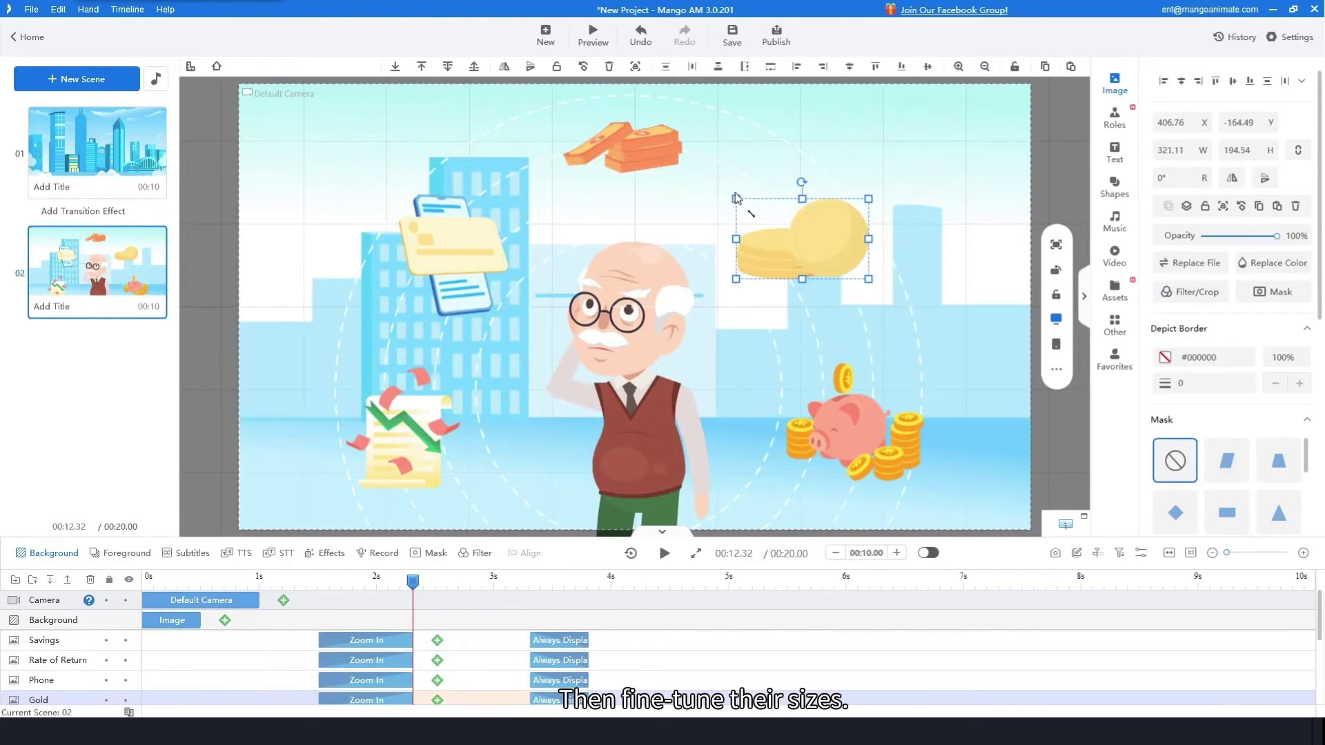
pyautogui.moveTo(785, 228); pyautogui.dragTo(779, 230)
# Enlarge the Cash image above the Old Man's head to about 395 × 169, centred at about X -28, Y -383
pyautogui.click(626, 146)
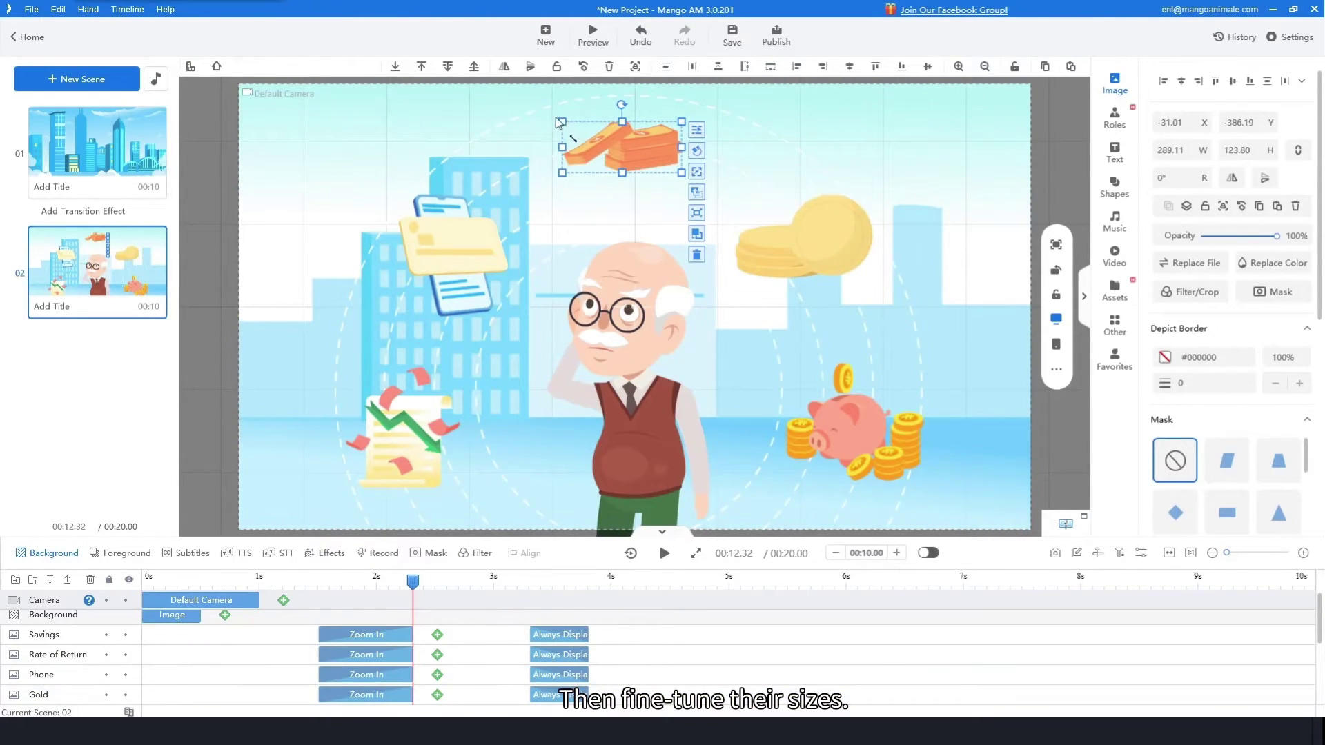
pyautogui.moveTo(559, 123); pyautogui.dragTo(521, 91)
pyautogui.moveTo(620, 133); pyautogui.dragTo(622, 132)
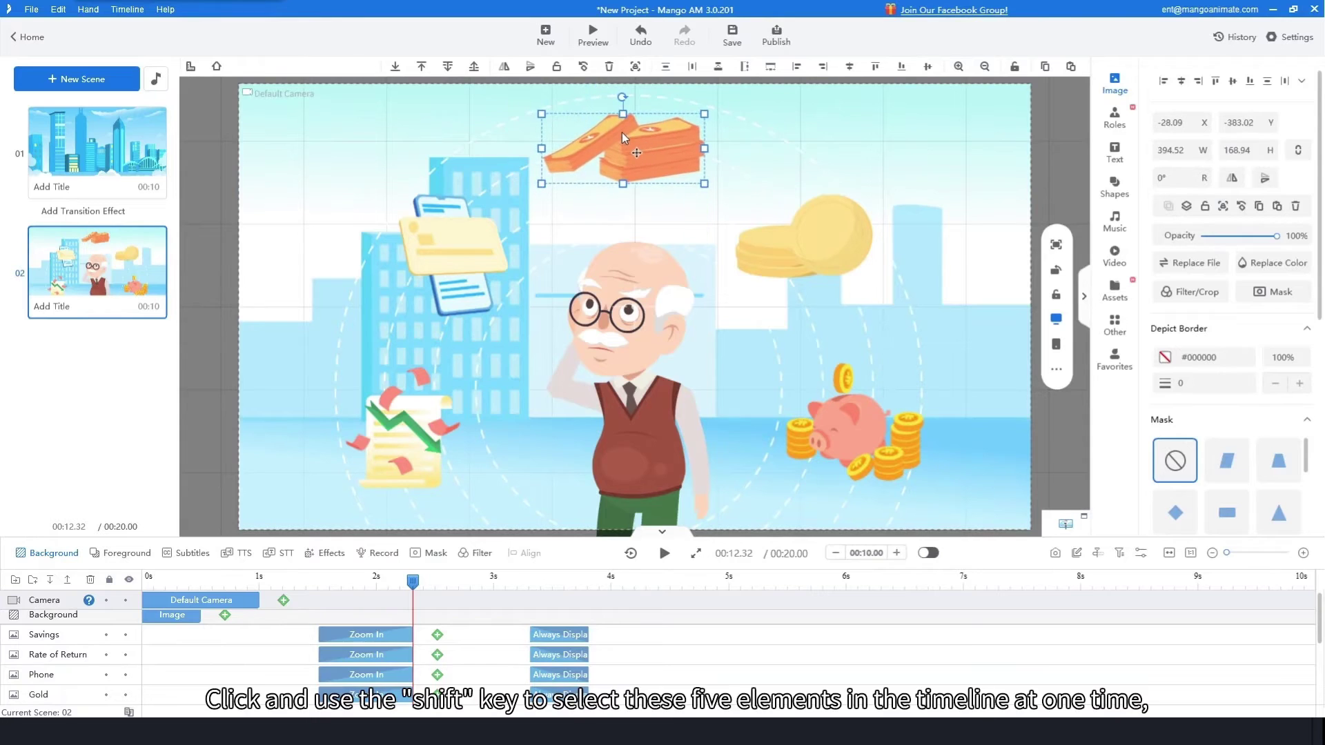
pyautogui.hotkey('ctrl', 'z')
# Search the entrance effects for "Text amplification bounce" and apply Bounce In to Cash, Gold, Phone, Rate of Return and Savings together
pyautogui.moveTo(499, 525); pyautogui.dragTo(535, 373)
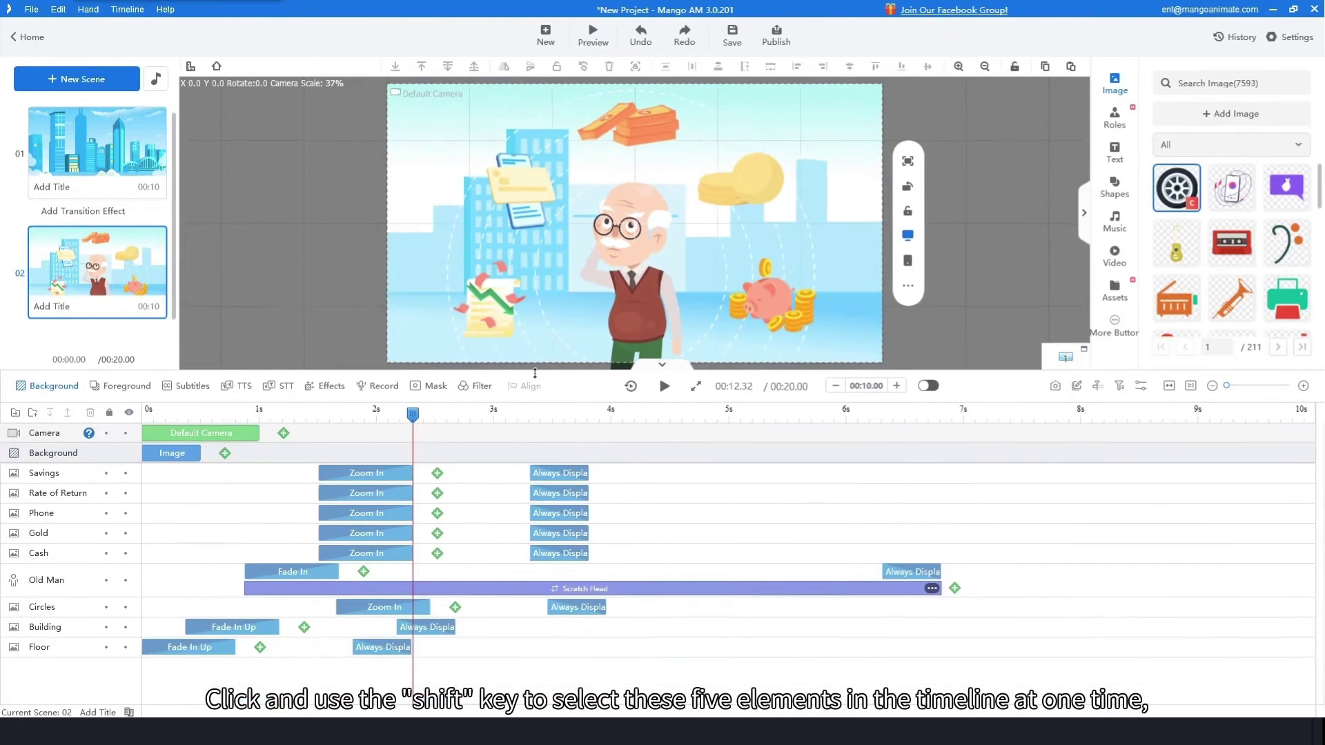
pyautogui.click(482, 554)
pyautogui.keyDown('shift'); pyautogui.click(487, 472); pyautogui.keyUp('shift')
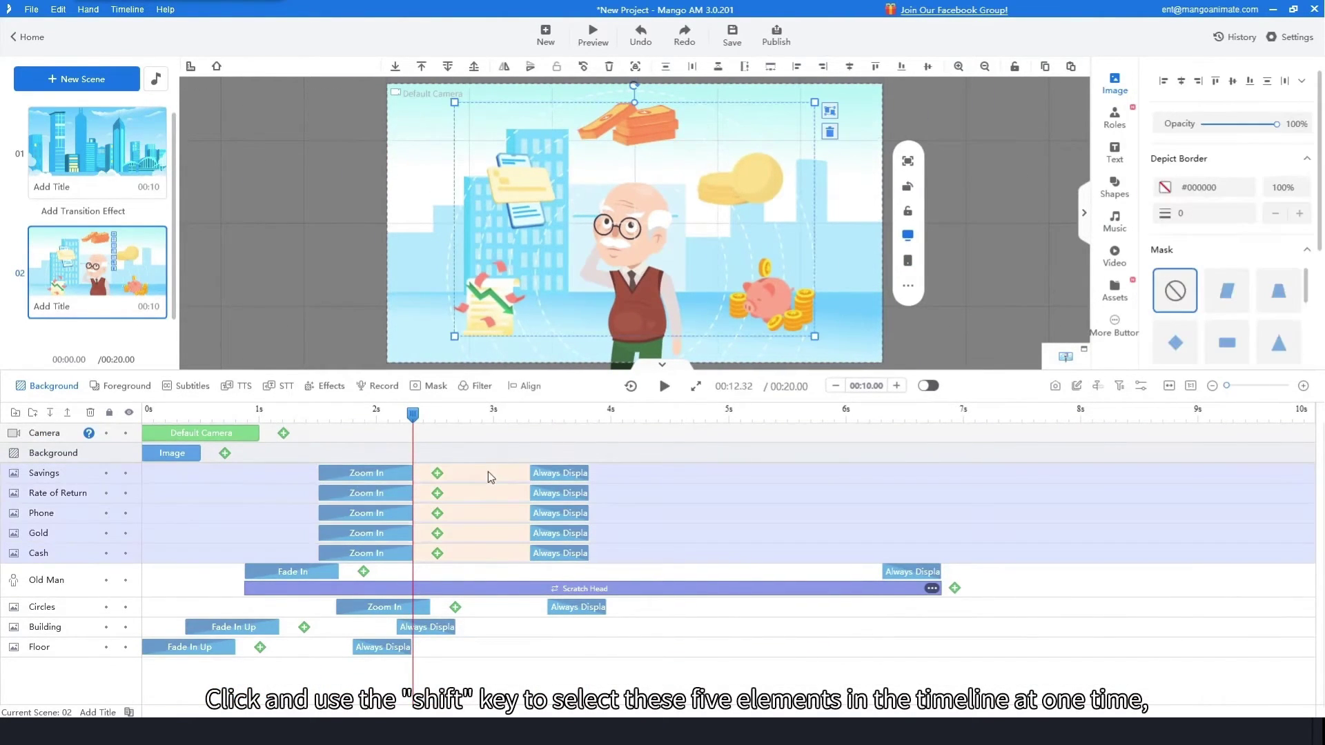
pyautogui.click(1077, 388)
pyautogui.click(1101, 352)
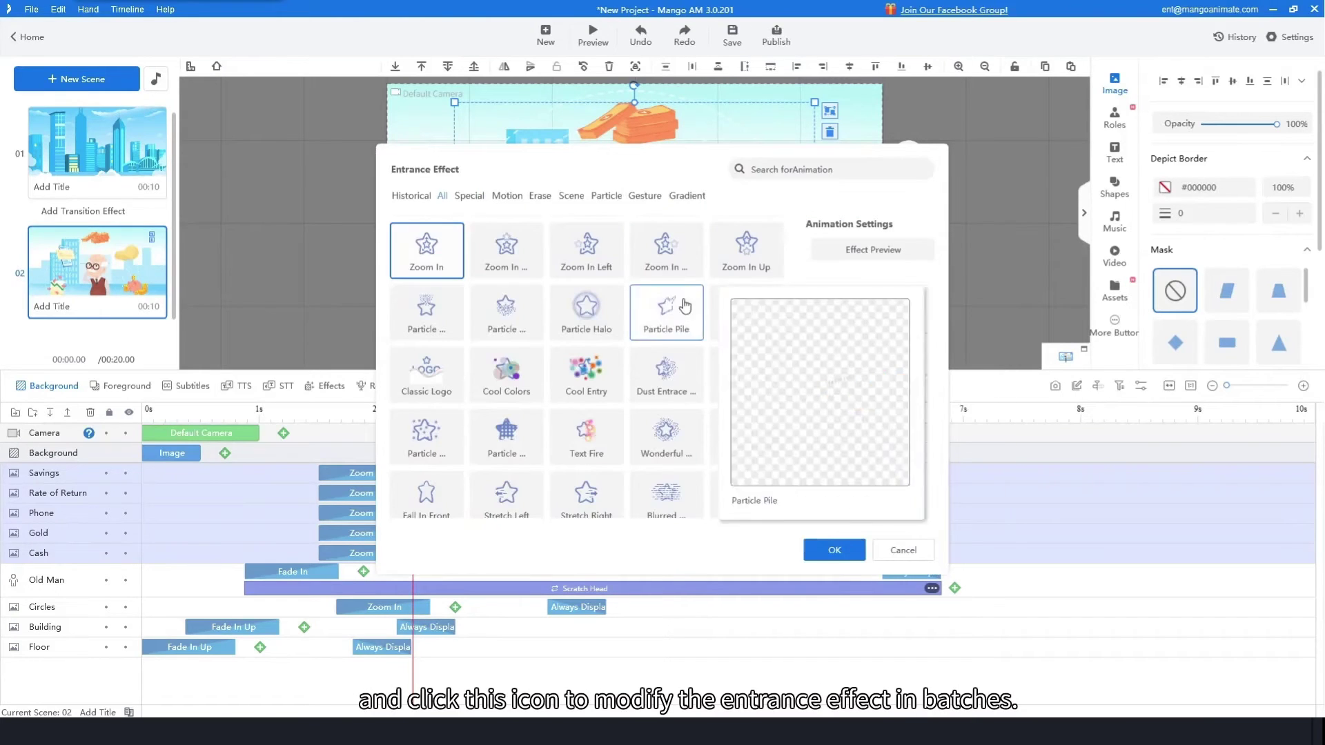
pyautogui.write('Text amplification bounce')
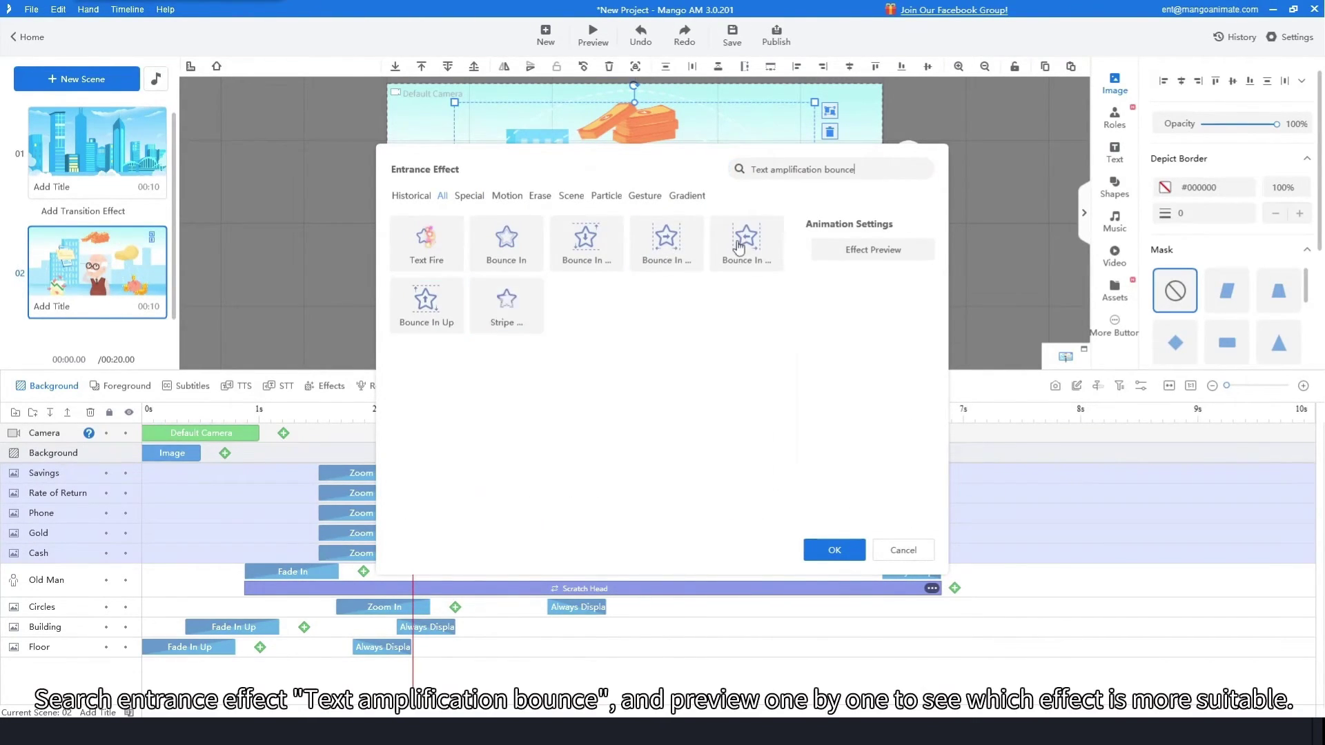
pyautogui.moveTo(773, 243)
pyautogui.moveTo(592, 252)
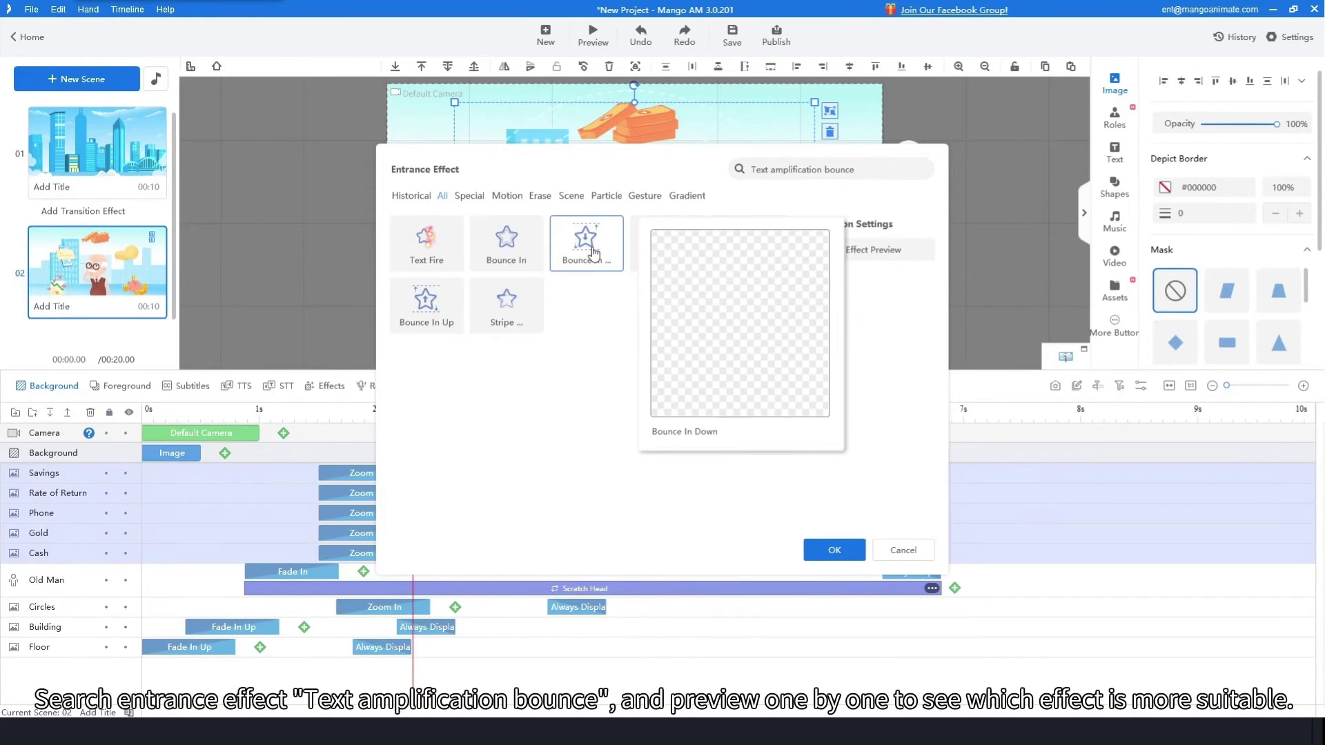
pyautogui.moveTo(518, 259)
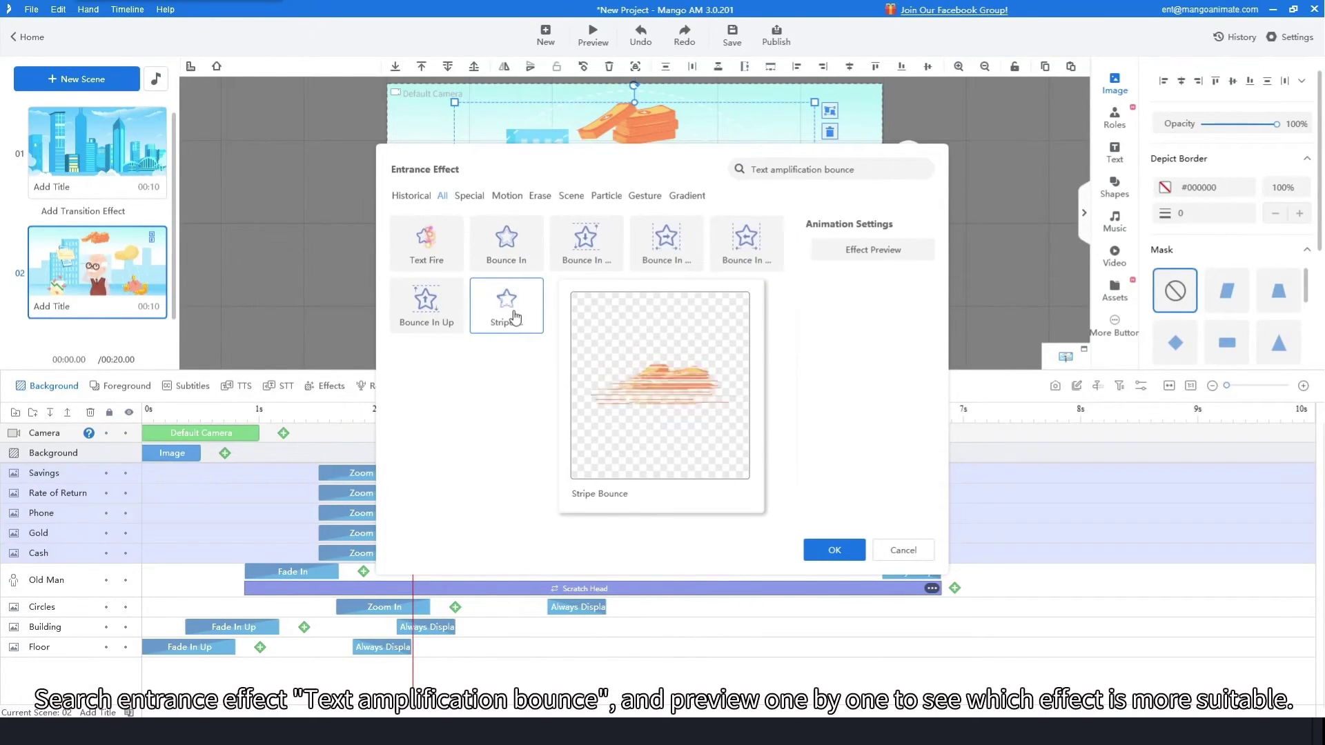
pyautogui.moveTo(445, 322)
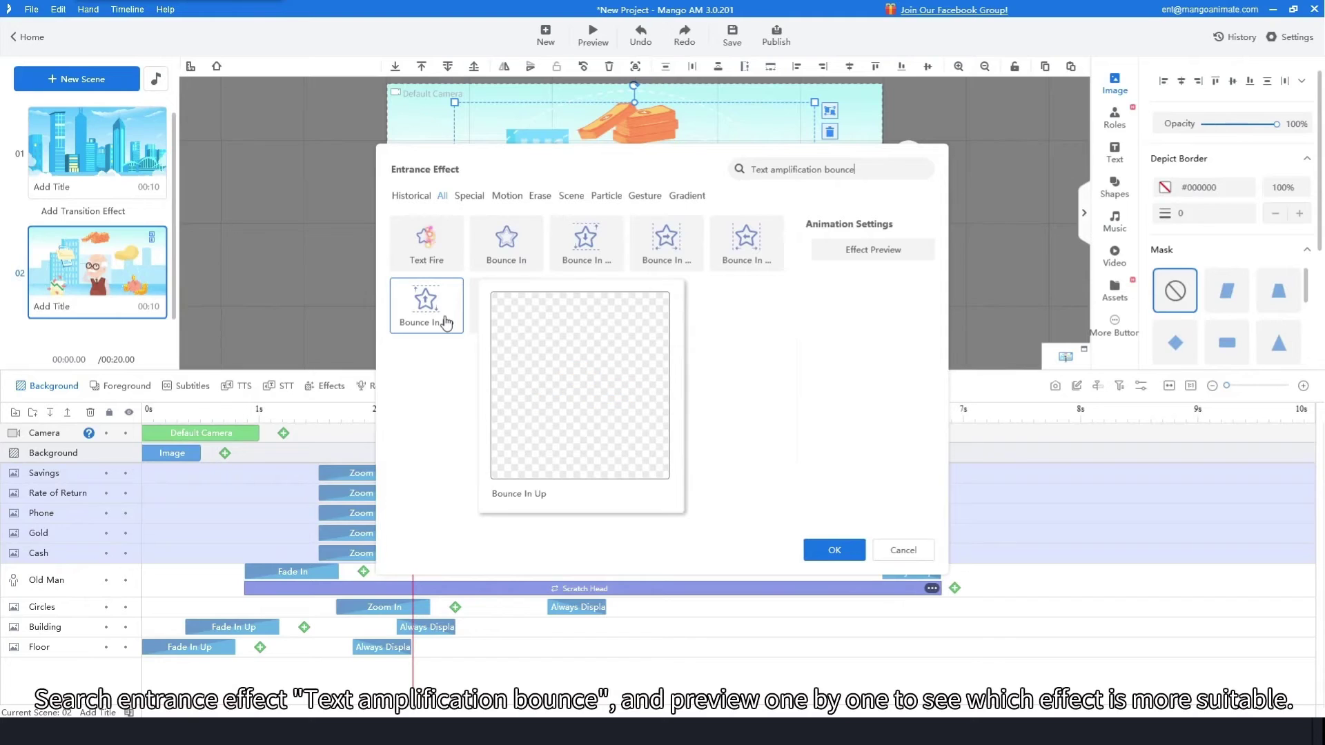
pyautogui.click(542, 248)
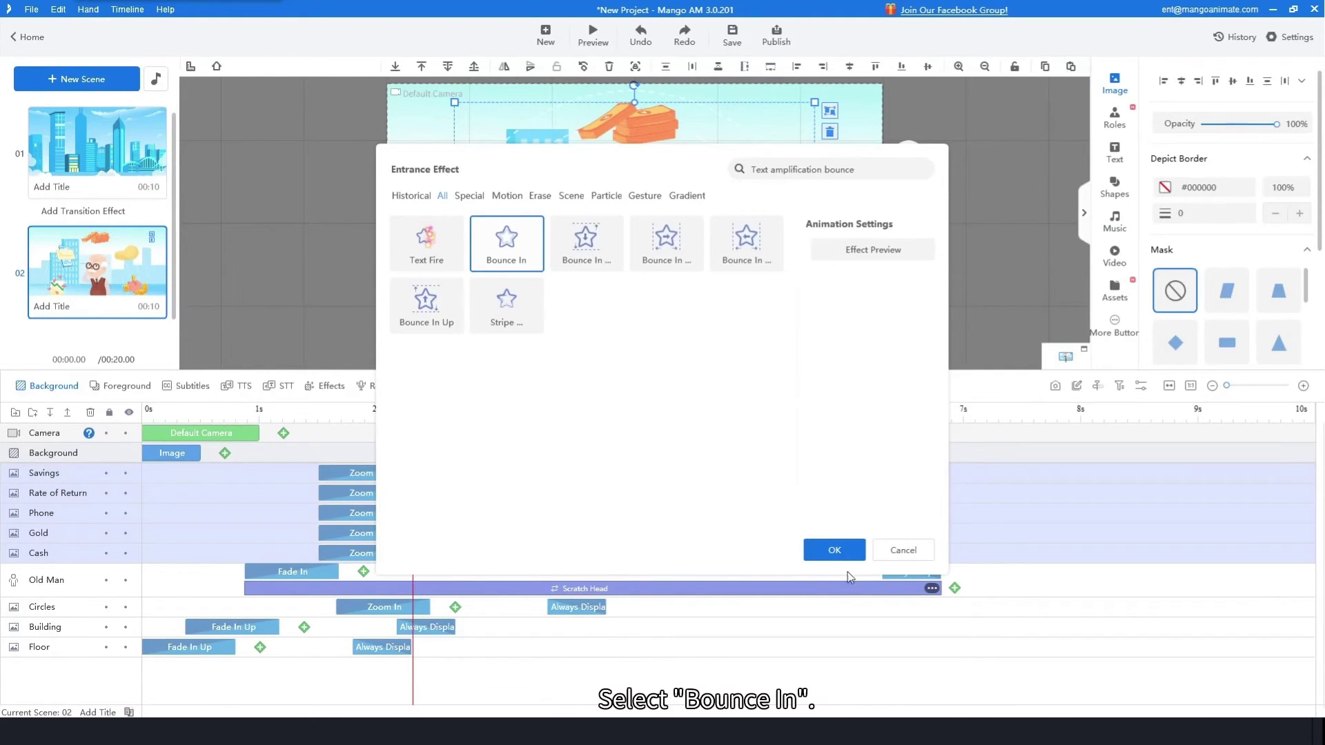
pyautogui.click(834, 550)
# Stagger the Bounce In entrances in the order Cash, Gold, Phone, Rate of Return, Savings from about 1.9 to 3.1 s, and play them back
pyautogui.moveTo(480, 535); pyautogui.dragTo(602, 484)
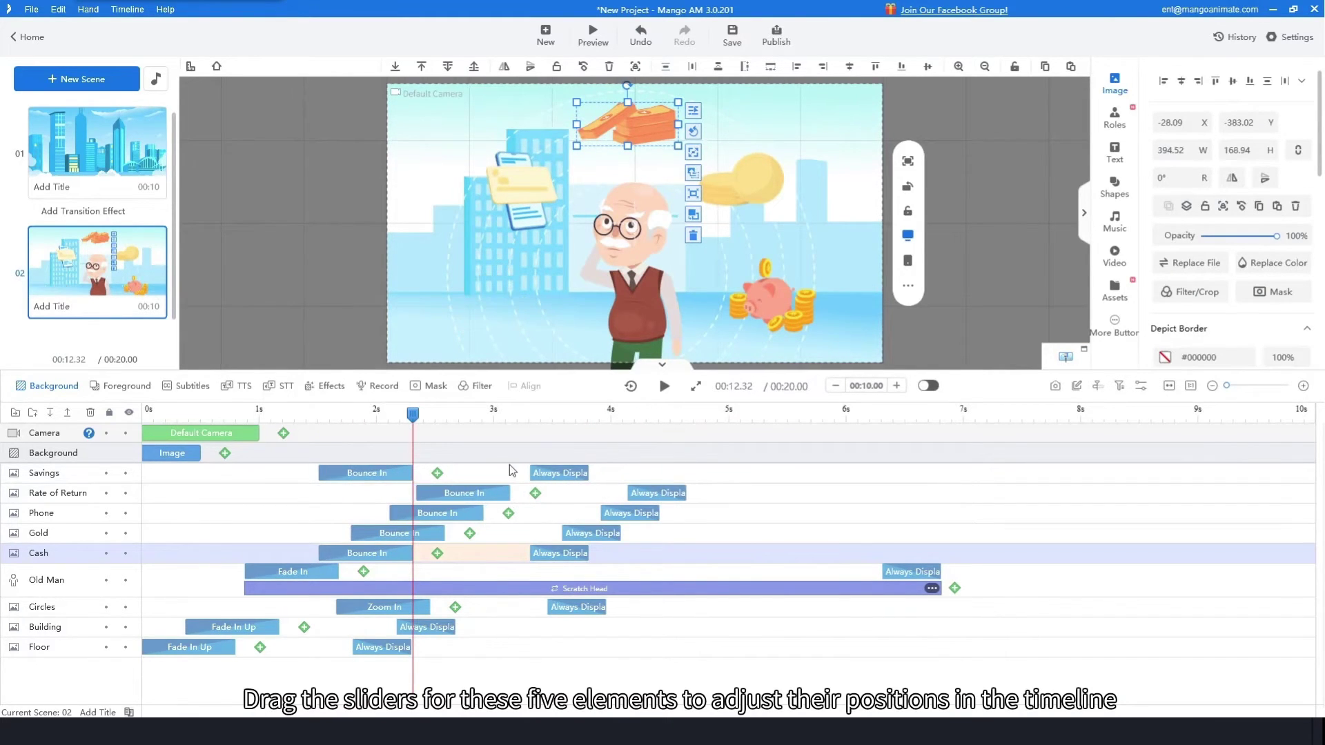
pyautogui.moveTo(512, 470); pyautogui.dragTo(670, 470)
pyautogui.keyDown('shift'); pyautogui.click(619, 474); pyautogui.keyUp('shift')
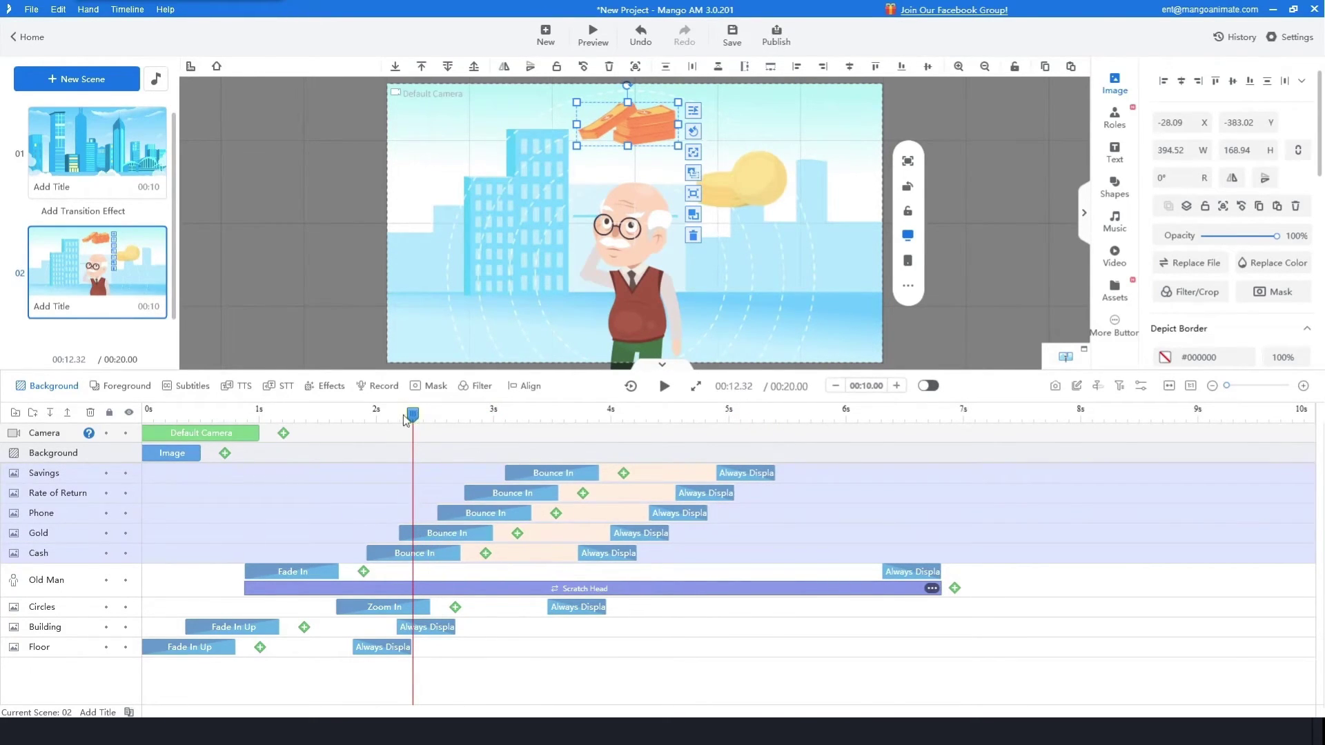
pyautogui.moveTo(412, 414); pyautogui.dragTo(326, 415)
pyautogui.press('space')
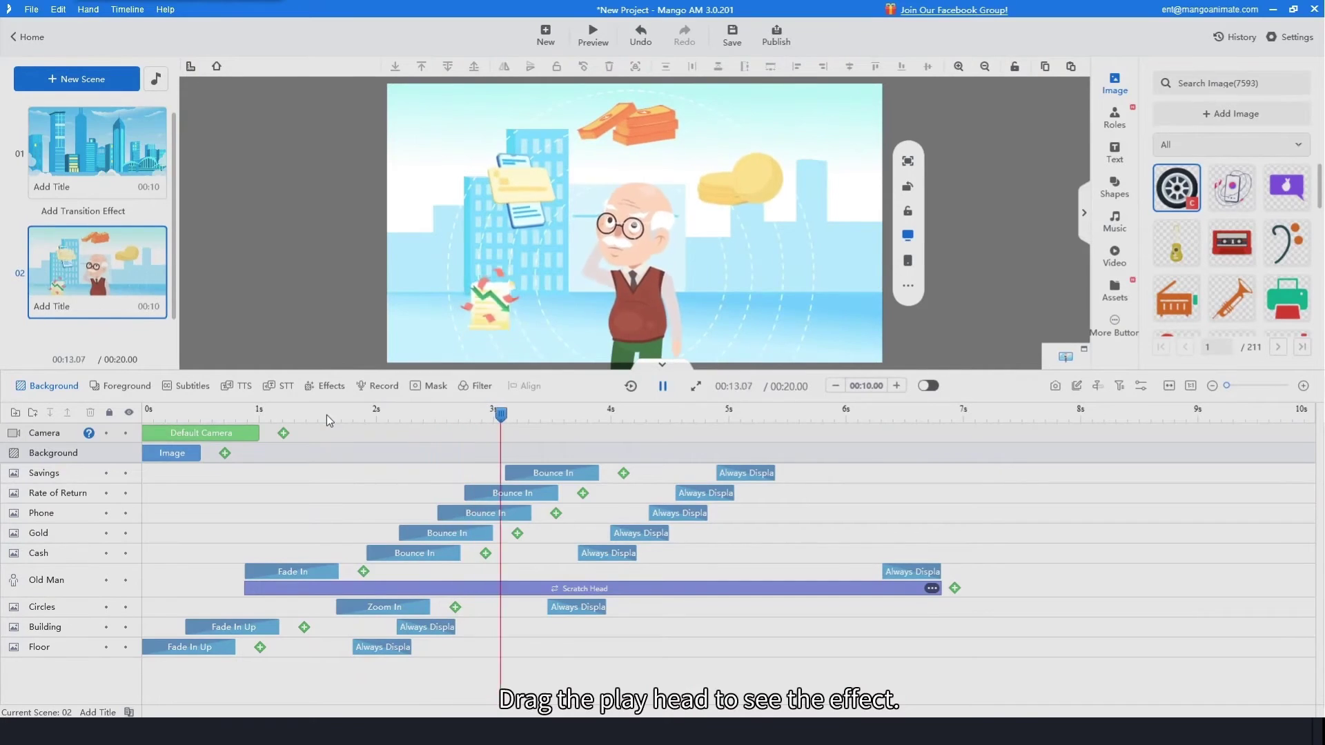
pyautogui.click(451, 325)
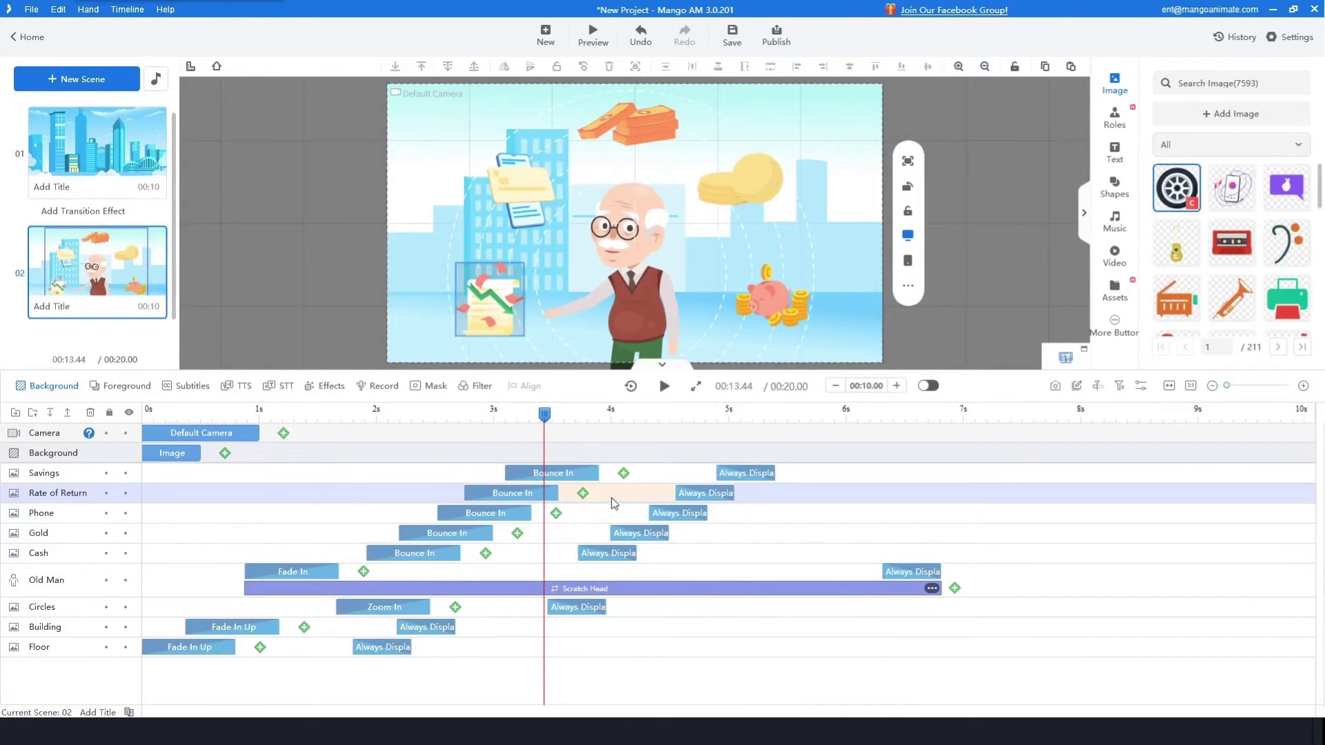
# Retime the entrances to start at about 1.9 s for Rate of Return, 2.2 s for Phone, 2.4 s for Cash and 2.7 s for Gold
pyautogui.moveTo(612, 498); pyautogui.dragTo(514, 498)
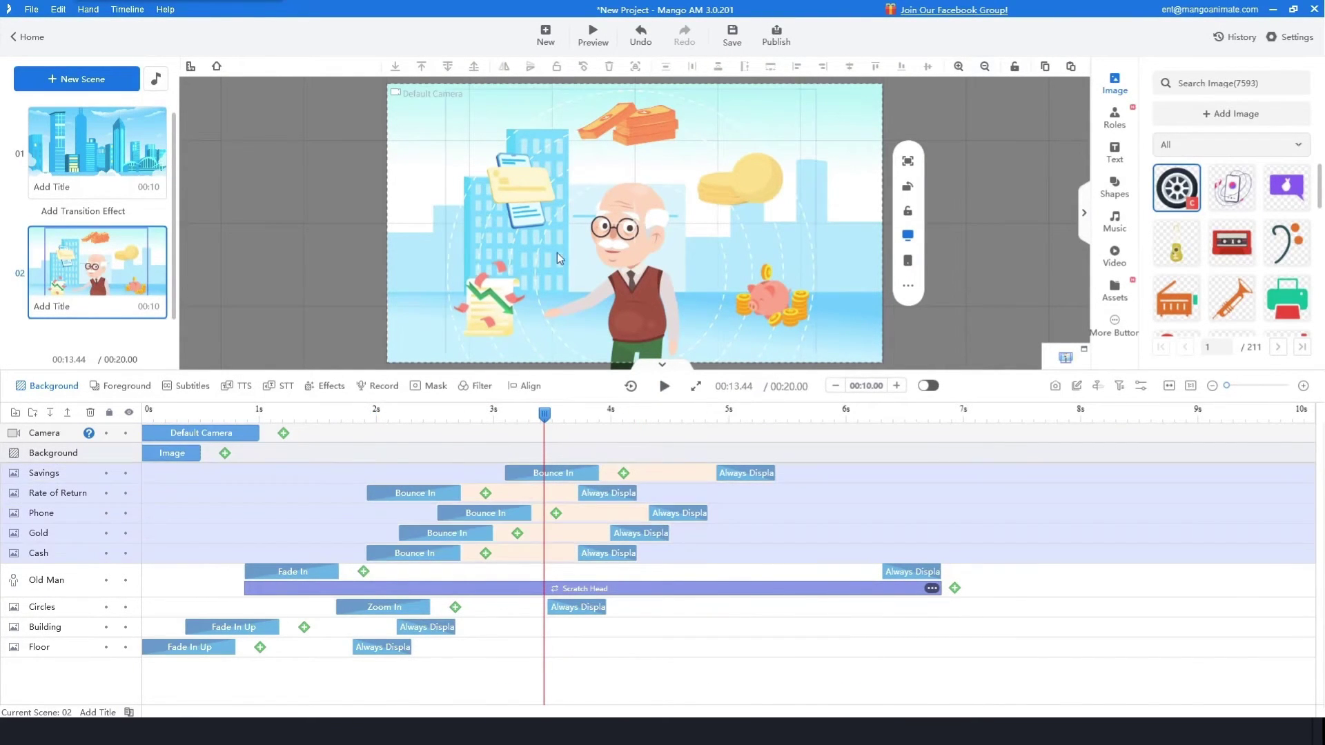
pyautogui.click(514, 204)
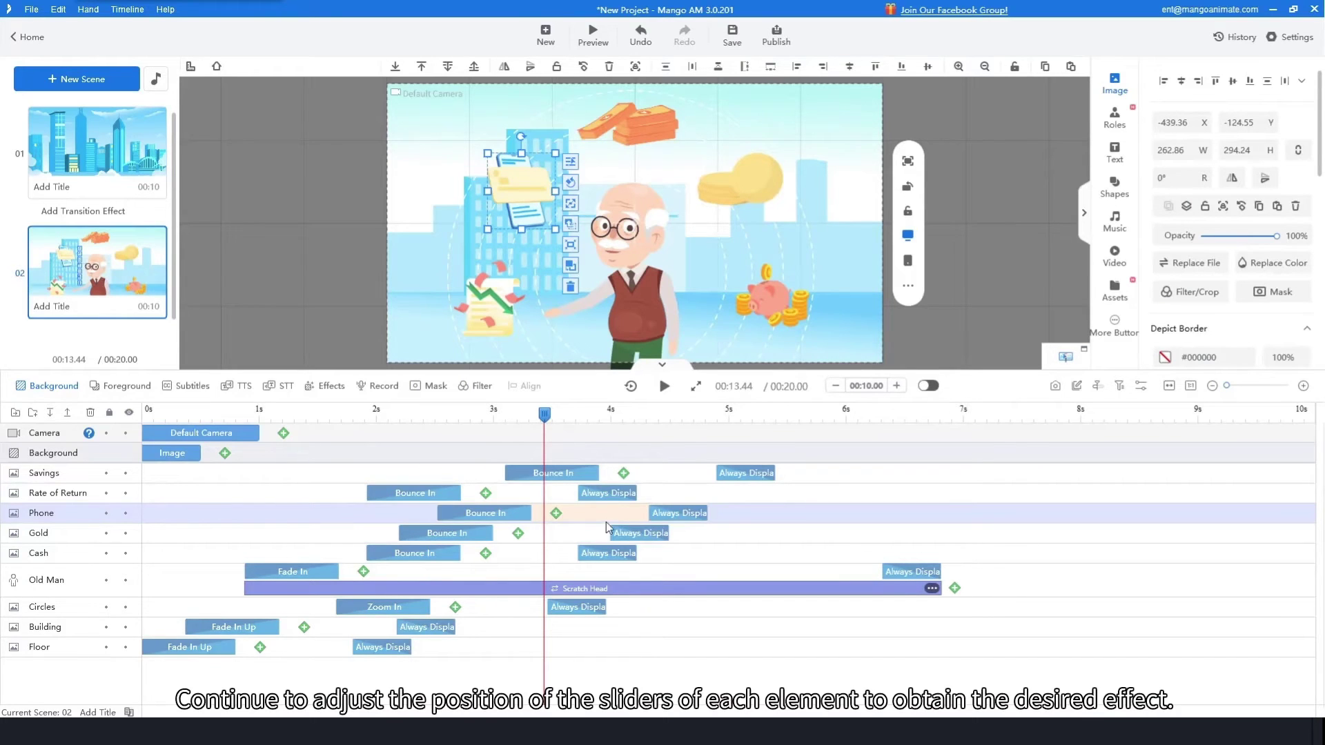
pyautogui.moveTo(607, 528); pyautogui.dragTo(636, 538)
pyautogui.click(616, 138)
pyautogui.click(575, 533)
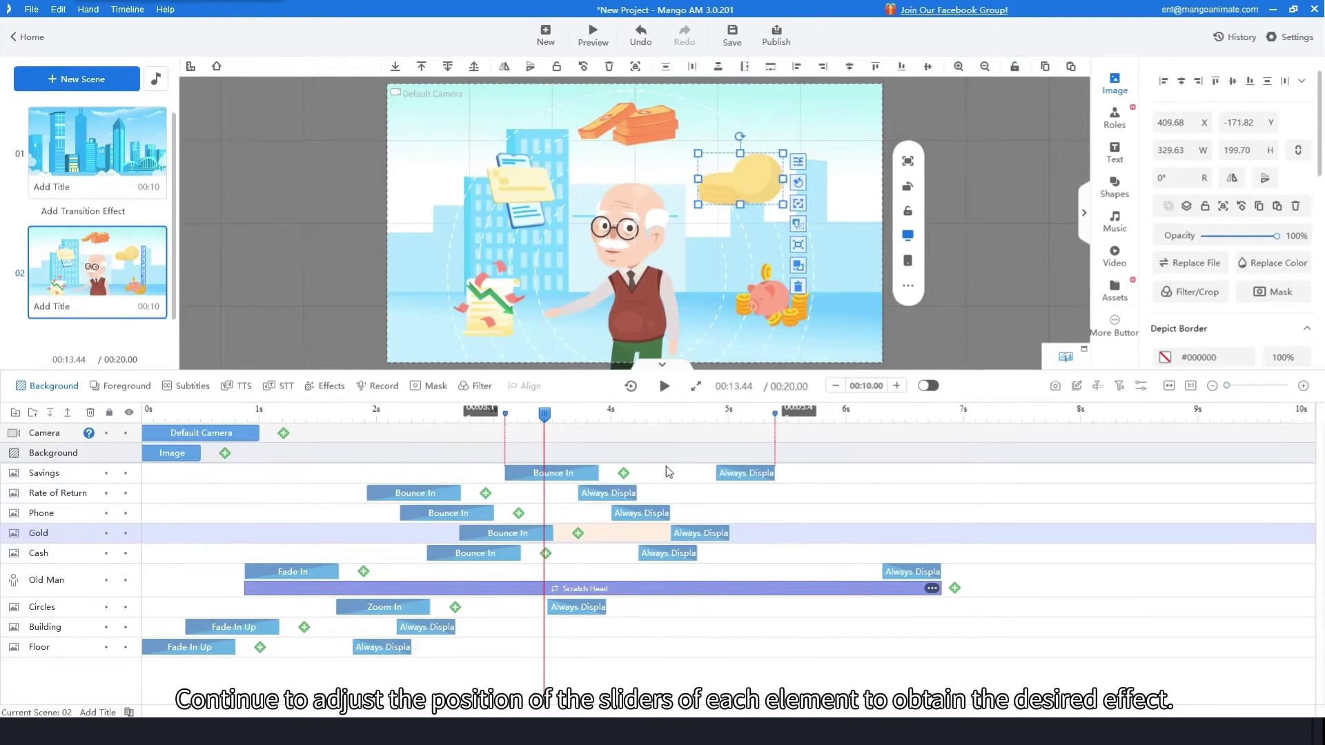
# Play the second scene twice from about 1.8 s to check the order of the image entrances
pyautogui.click(366, 453)
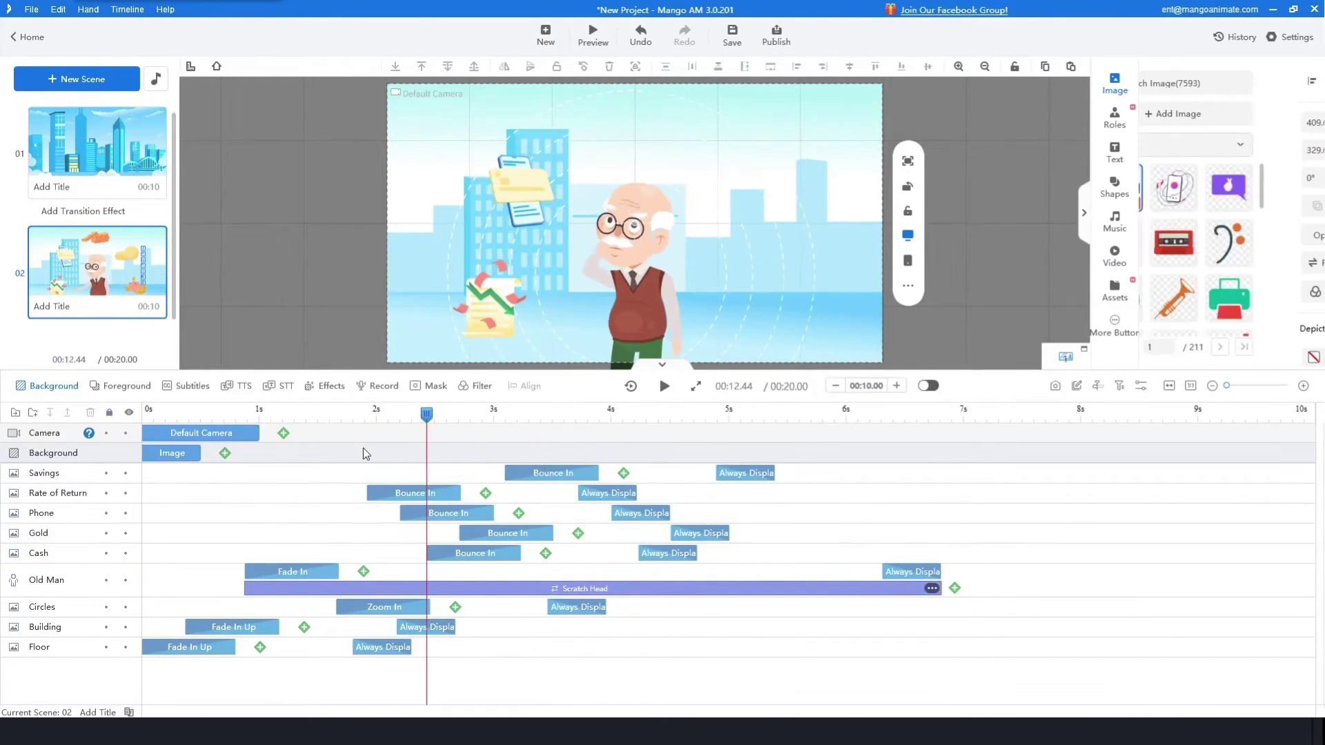
pyautogui.click(354, 452)
pyautogui.press('space')
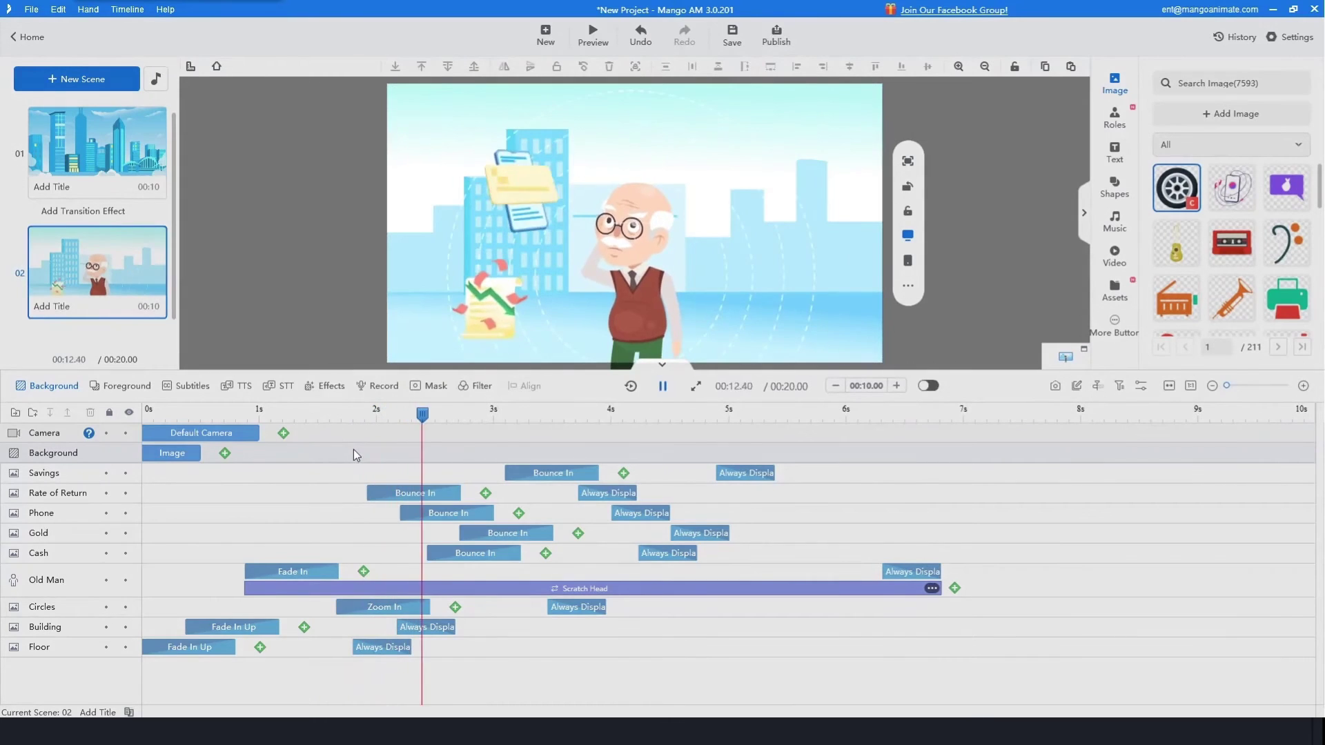
pyautogui.press('space')
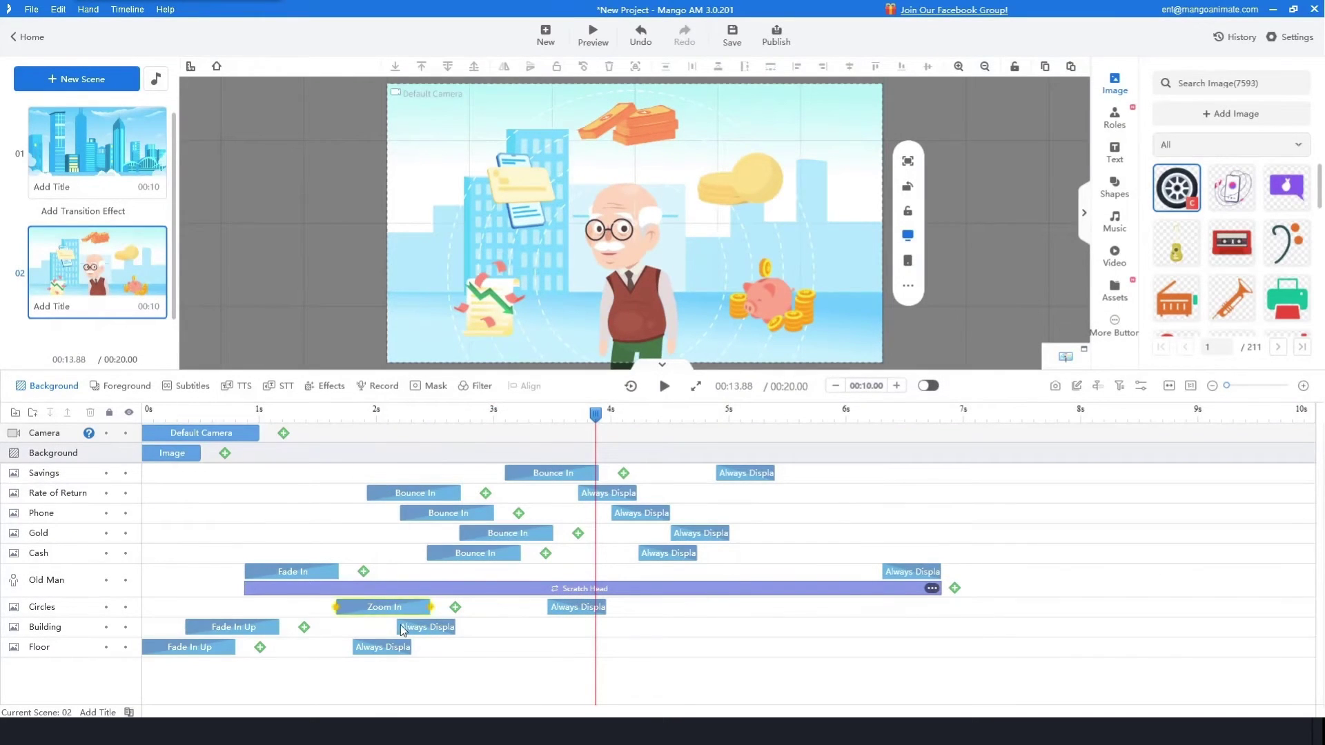
pyautogui.click(353, 460)
pyautogui.press('space')
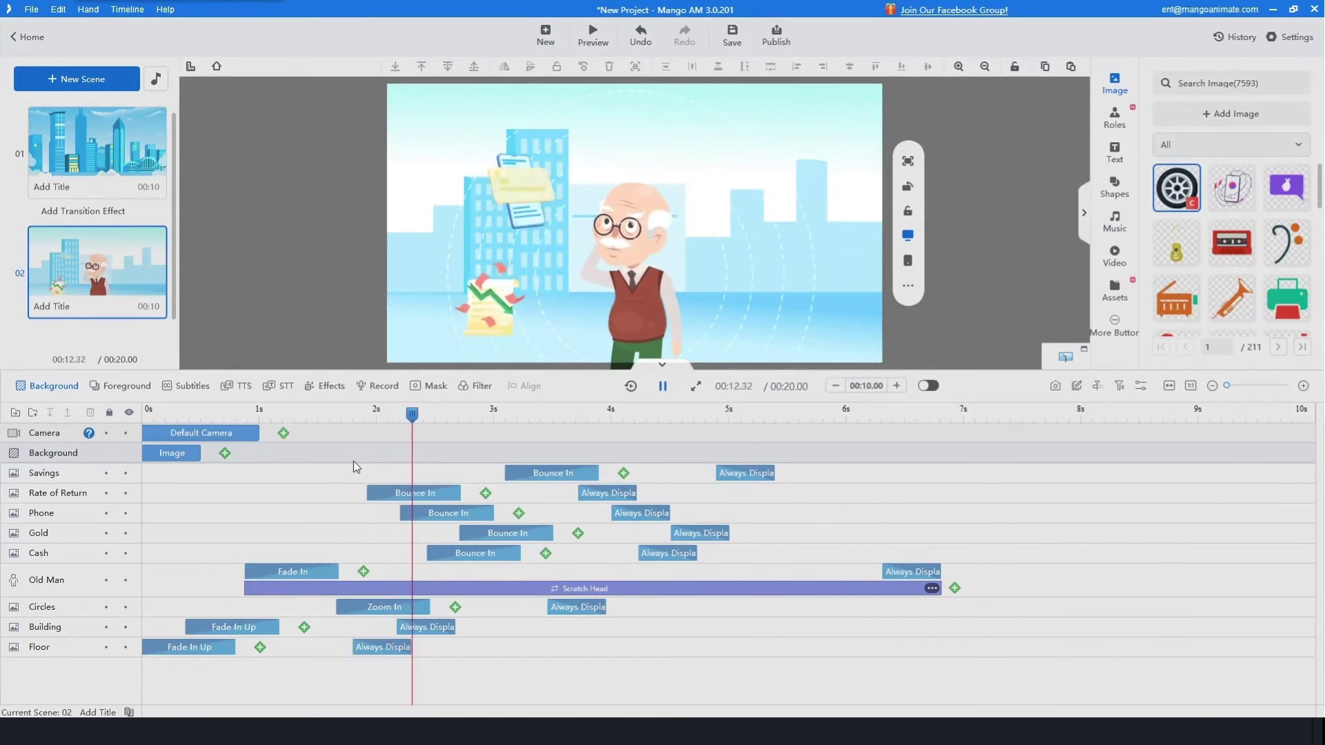
pyautogui.press('space')
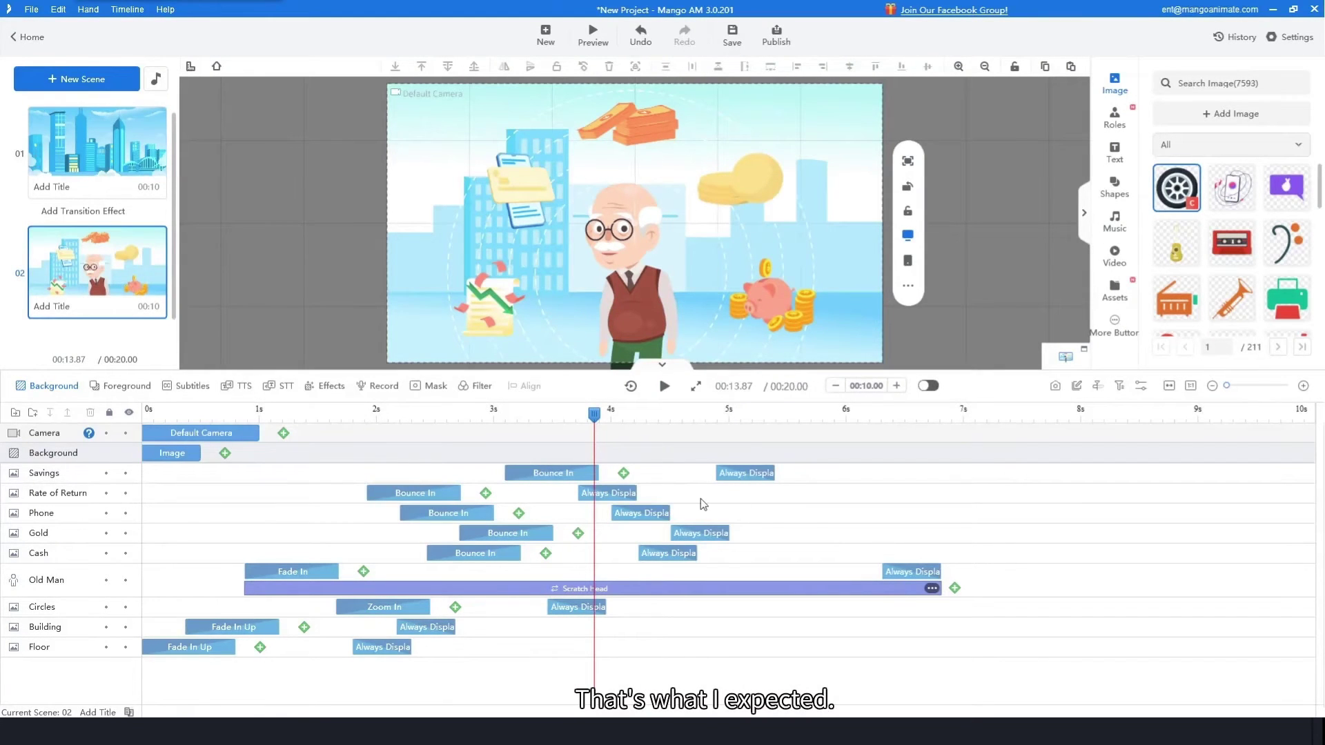
# Shorten the Old Man's Scratch Head action to end at about 5.4 s, and apply Exit Start Align to him and the five images
pyautogui.moveTo(938, 589); pyautogui.dragTo(759, 588)
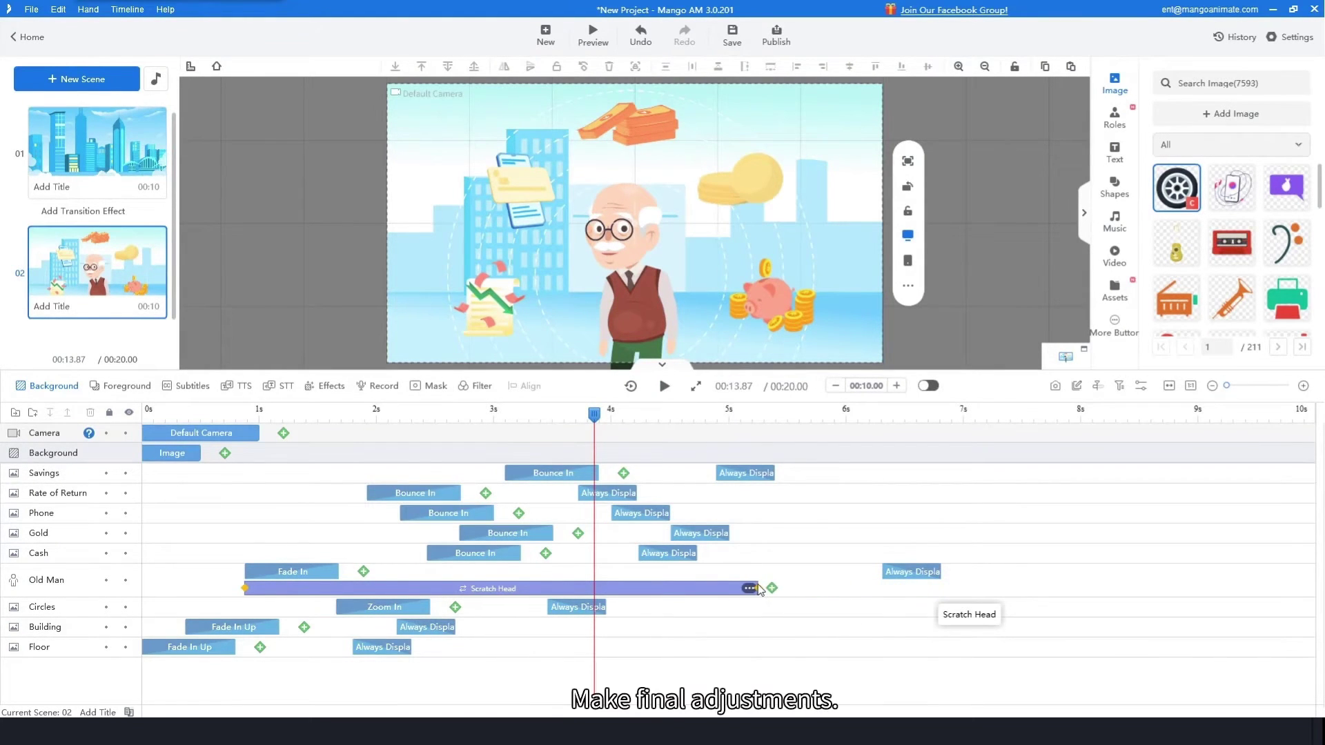
pyautogui.moveTo(751, 475); pyautogui.dragTo(817, 590)
pyautogui.click(530, 387)
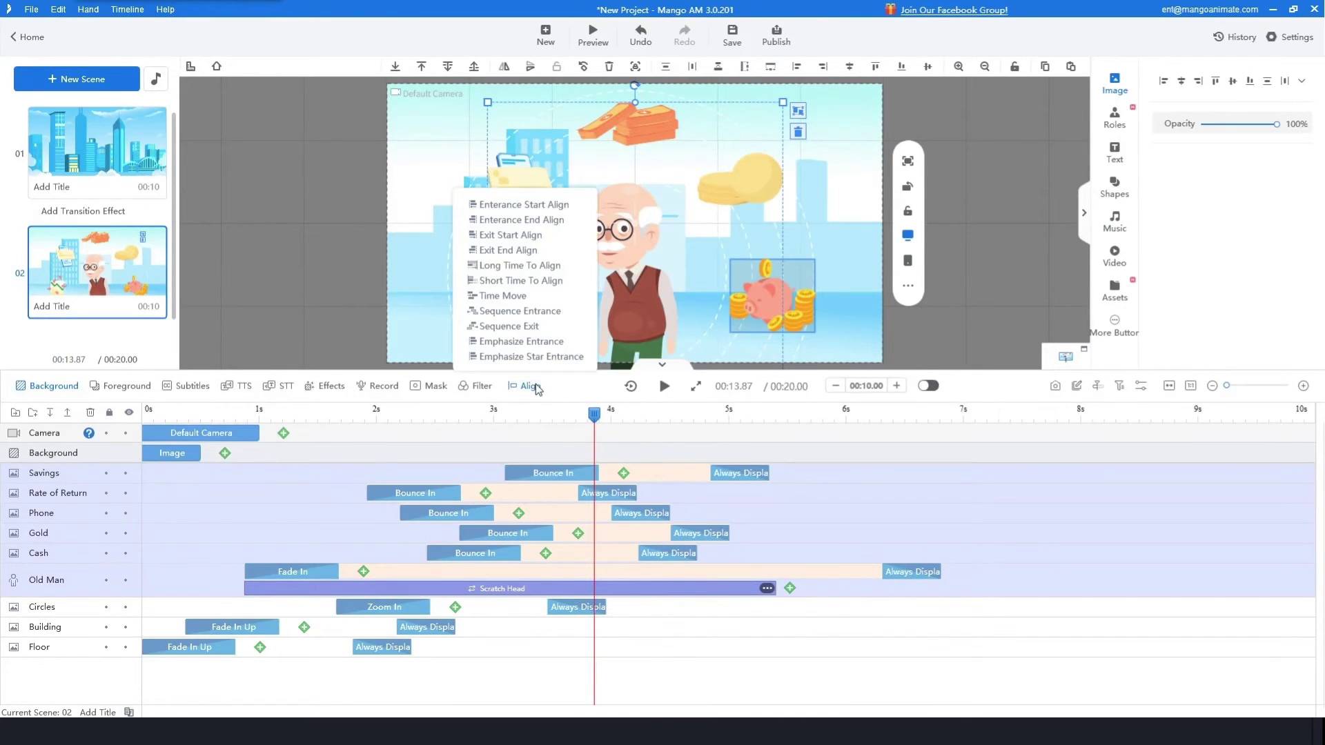
pyautogui.click(538, 236)
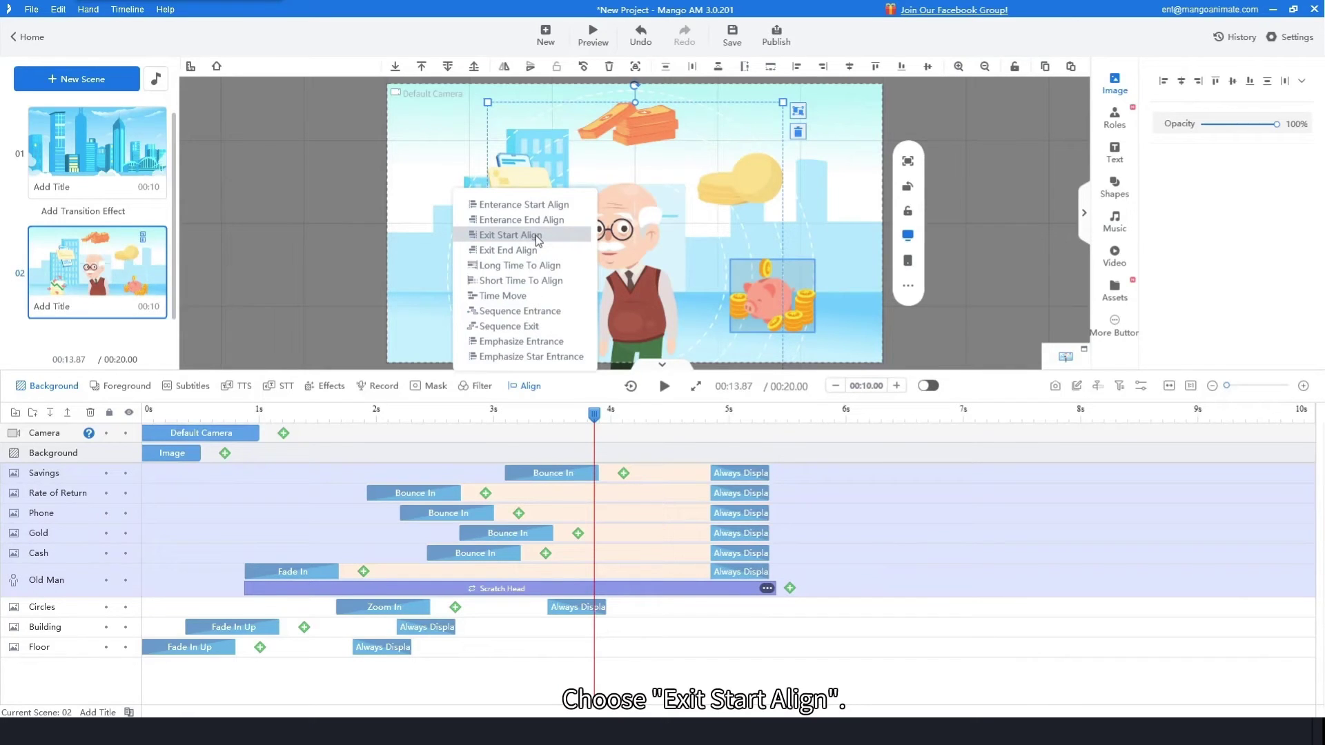
# Set the exit effect of the Old Man and the five finance images to Fade Out in one batch
pyautogui.click(1077, 388)
pyautogui.click(1123, 395)
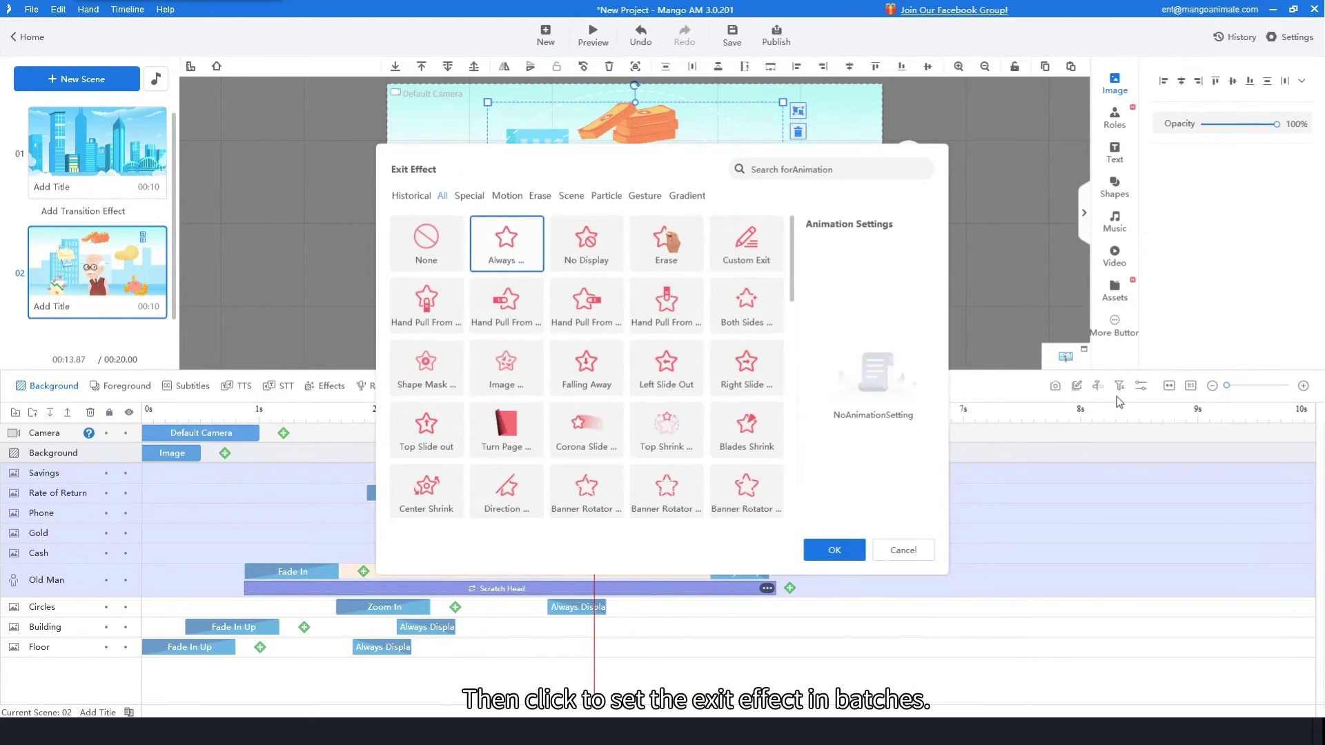
pyautogui.scroll(-5, 649, 390)
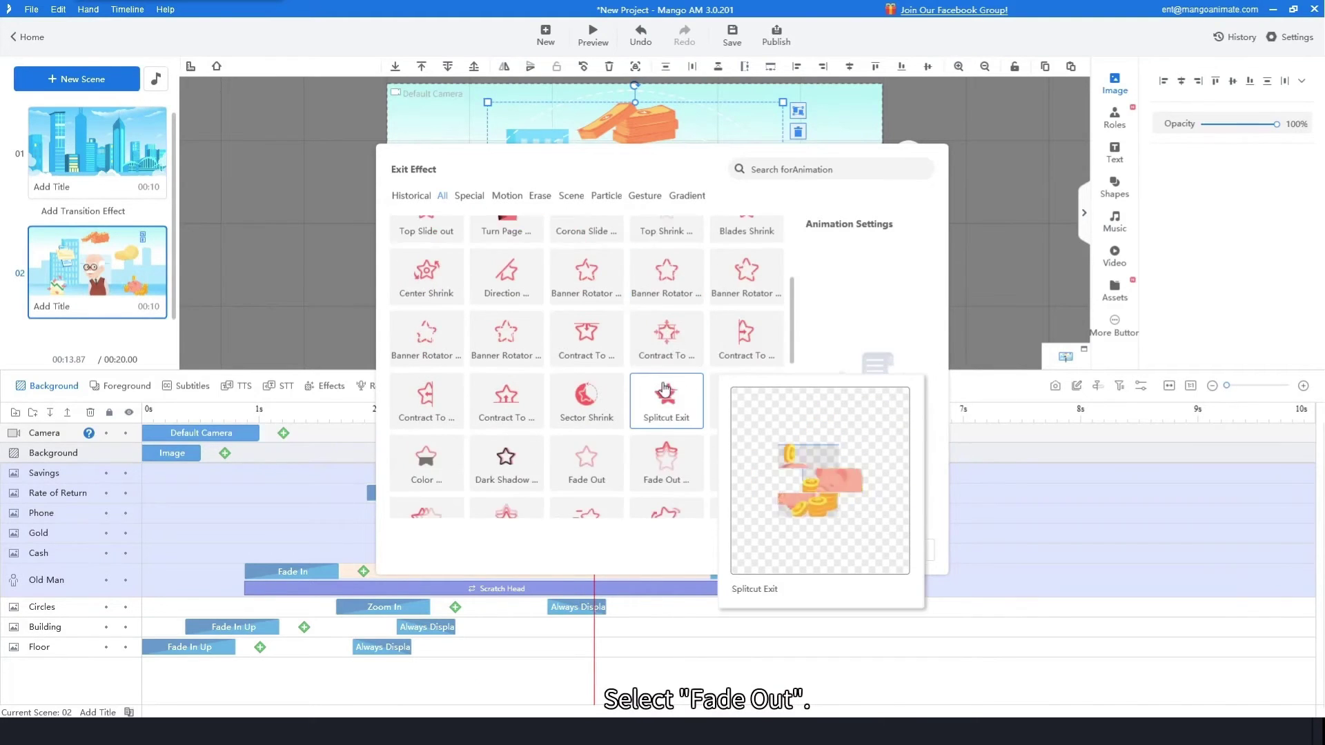
pyautogui.click(588, 409)
pyautogui.click(849, 554)
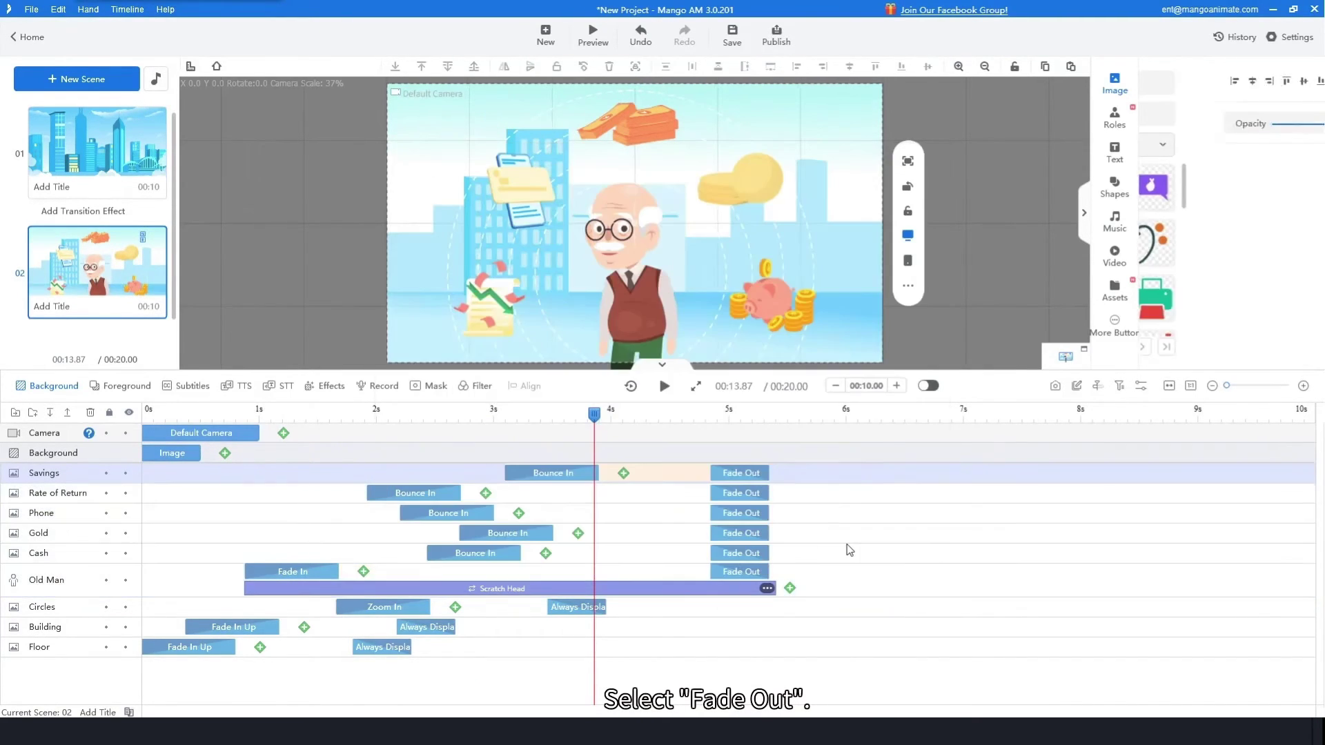
# Add the official Old Man role with the Smile action at about 5.6 s and extend the action to end at about 9 s
pyautogui.moveTo(592, 417); pyautogui.dragTo(788, 459)
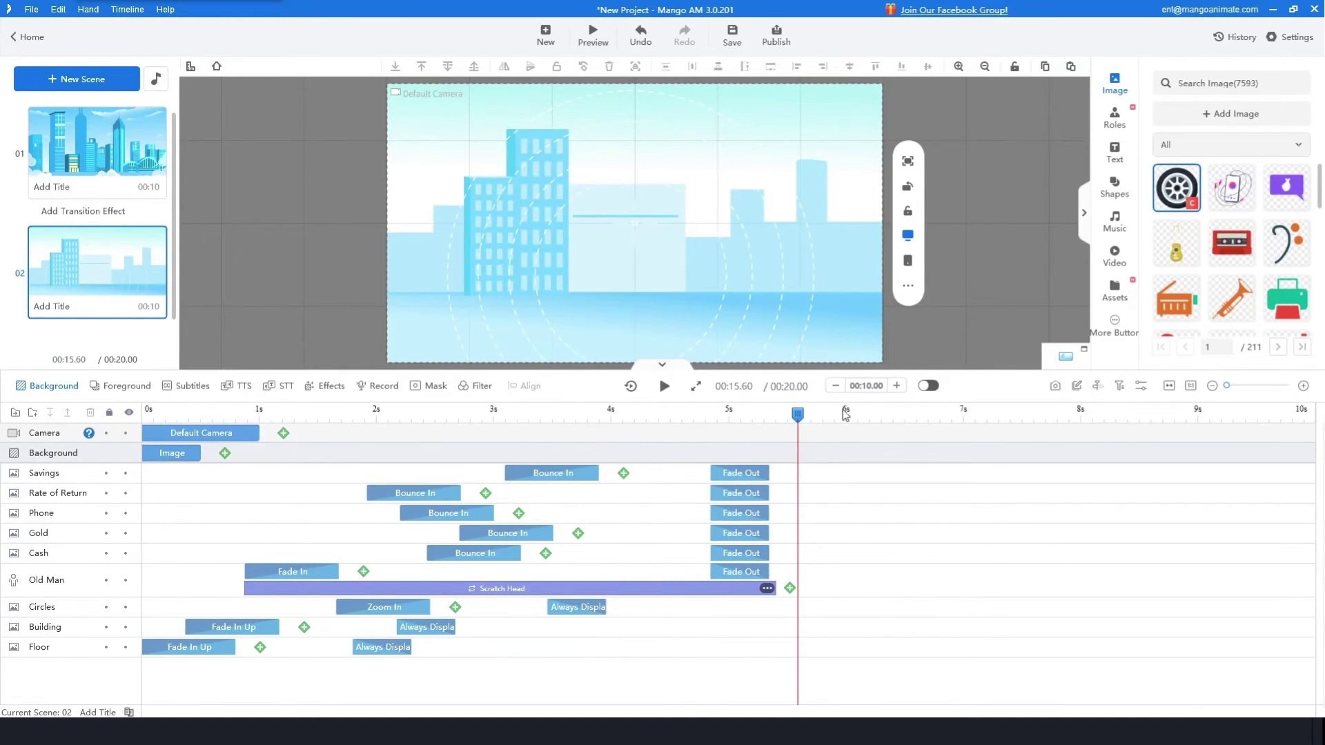
pyautogui.click(1118, 128)
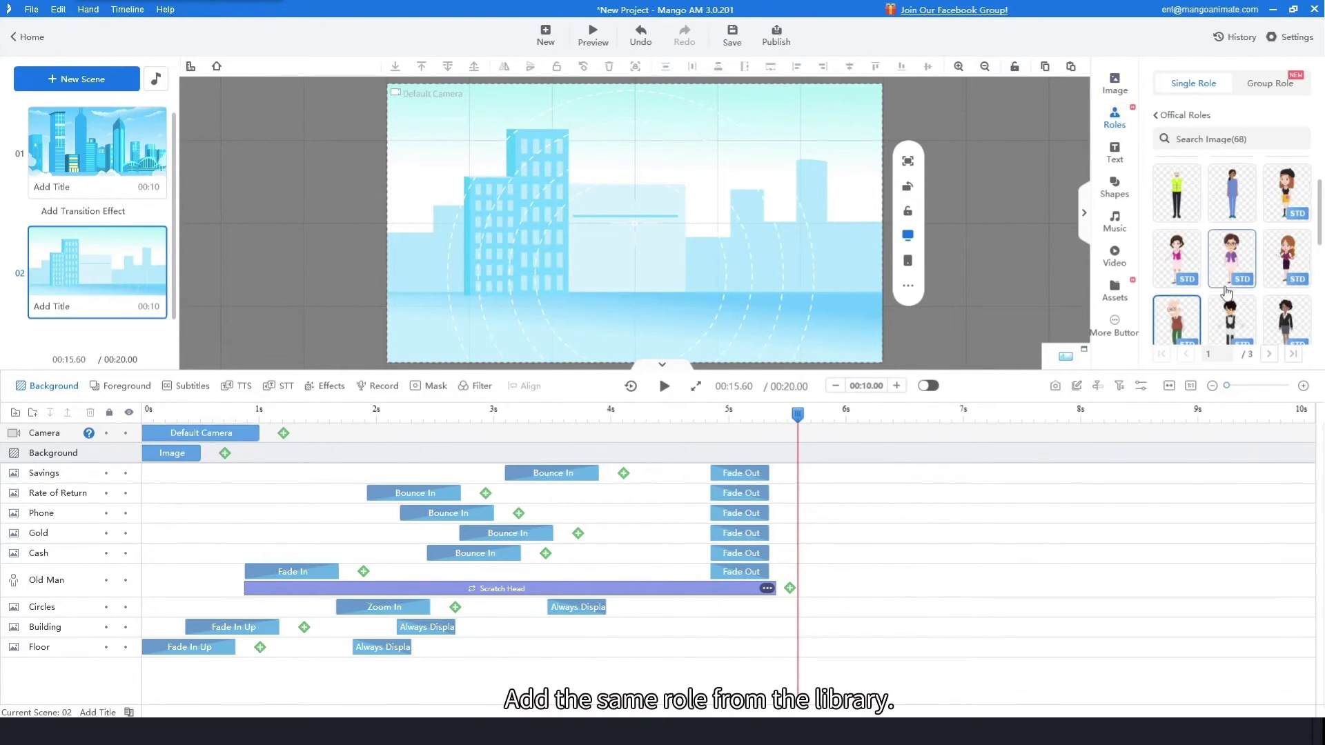
pyautogui.click(1174, 313)
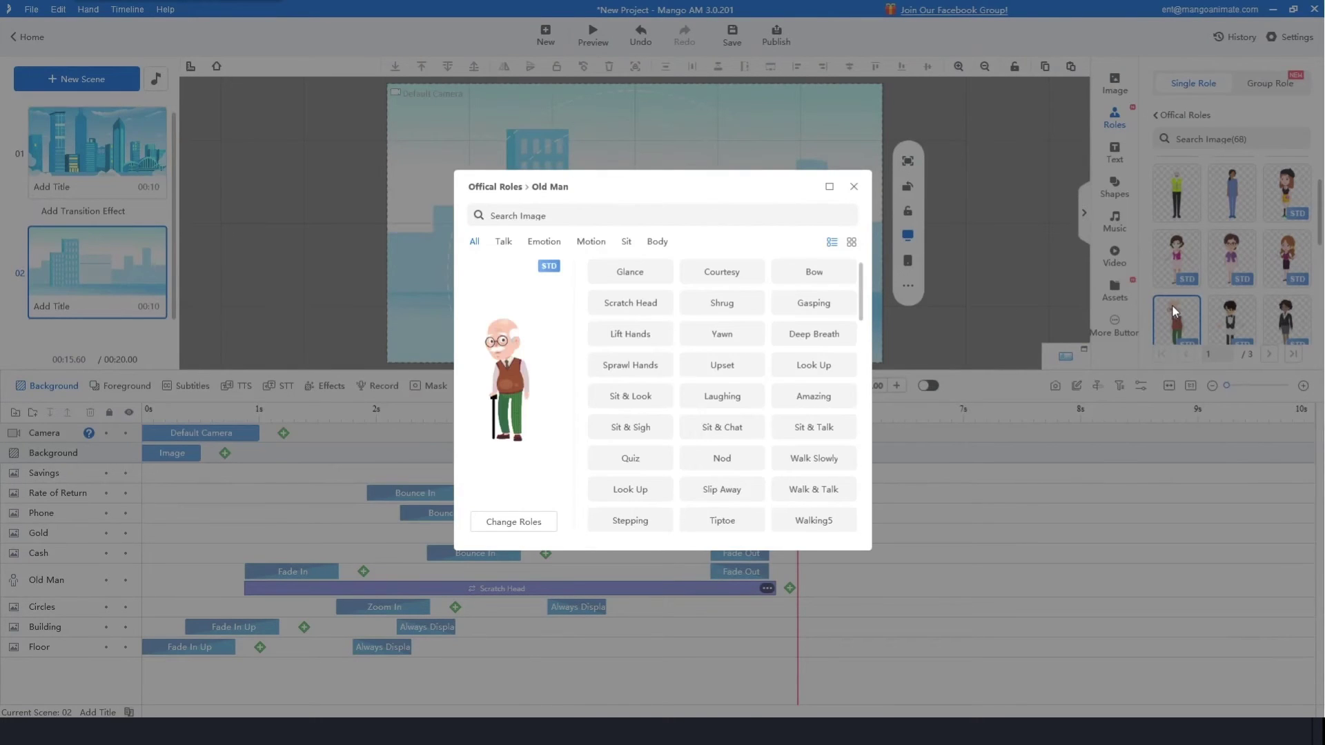
pyautogui.scroll(-4, 692, 399)
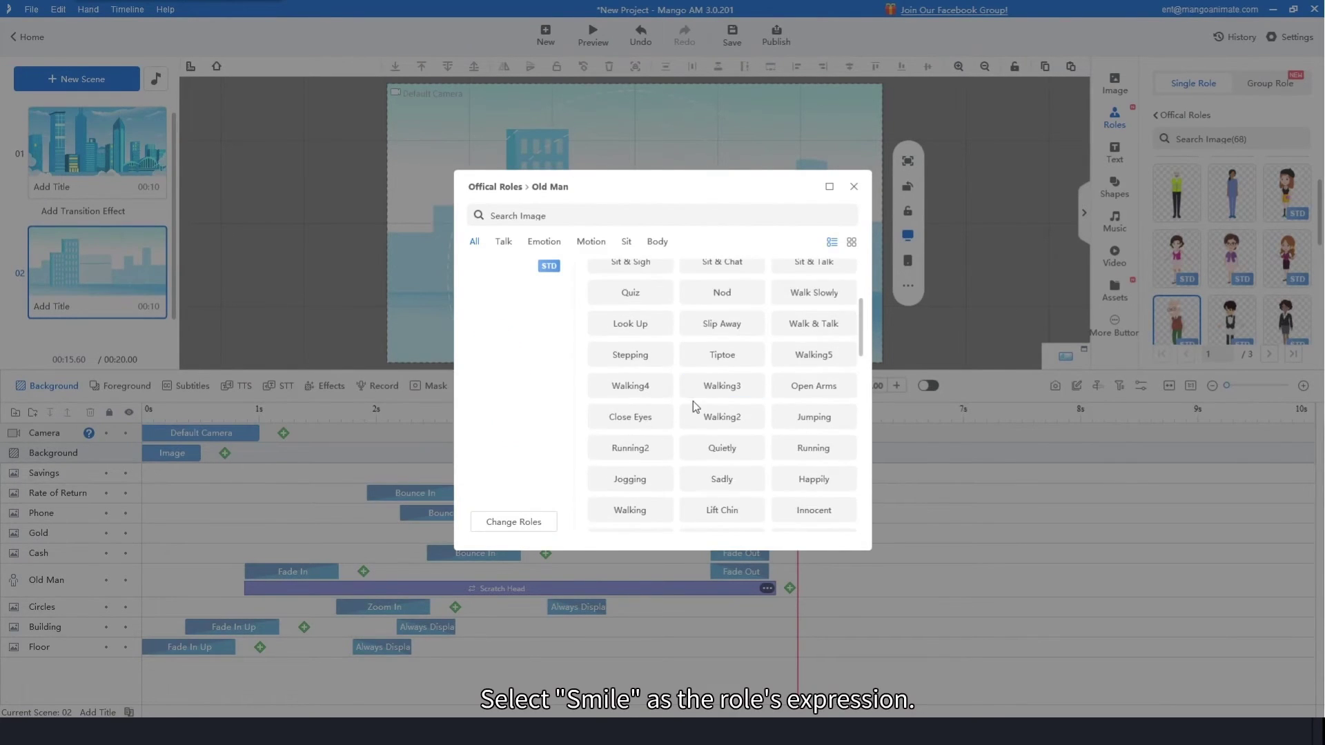
pyautogui.scroll(-4, 693, 404)
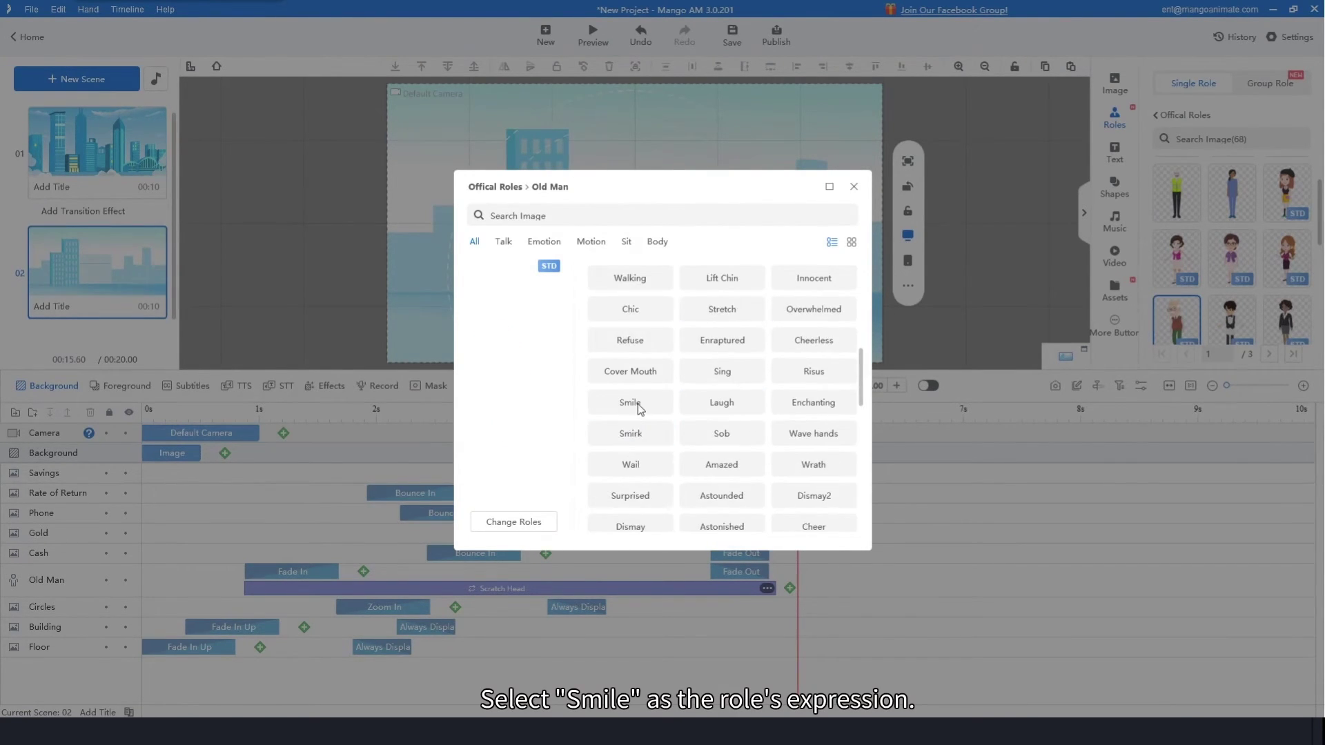
pyautogui.click(630, 402)
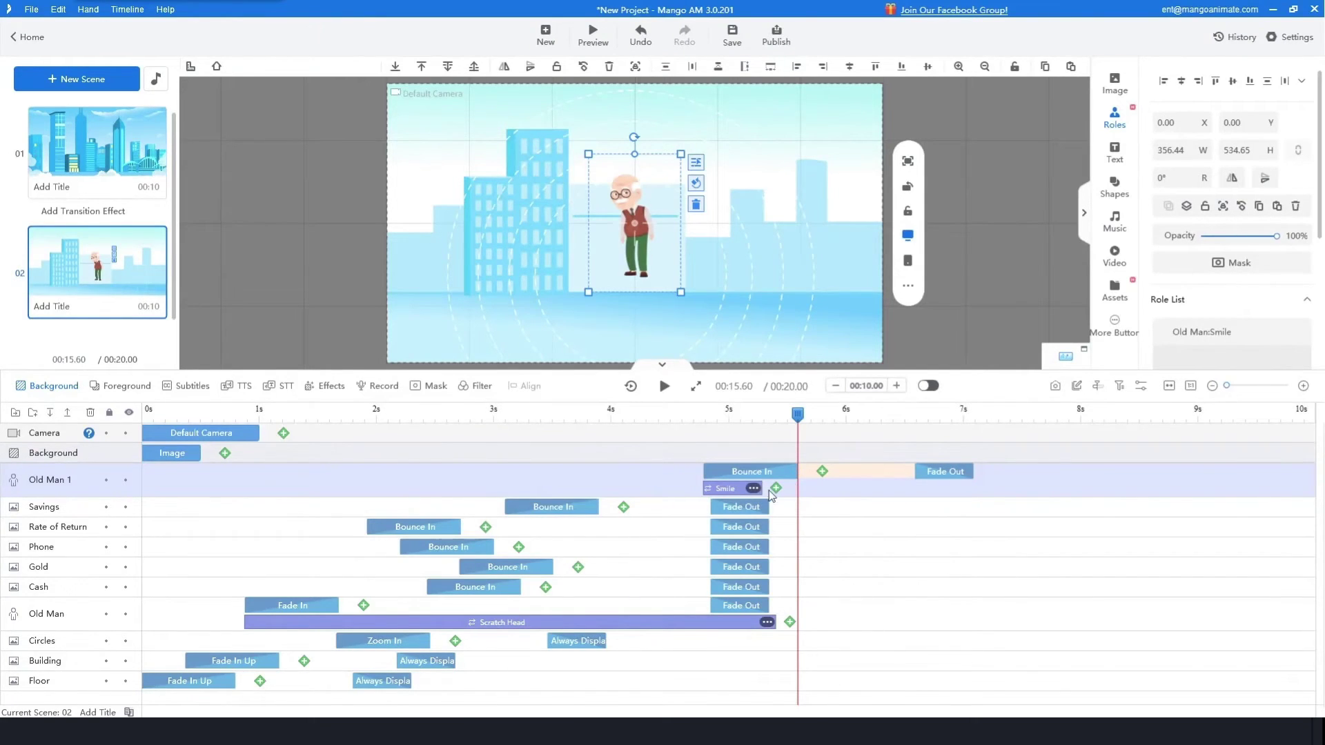
pyautogui.moveTo(778, 488); pyautogui.dragTo(1201, 488)
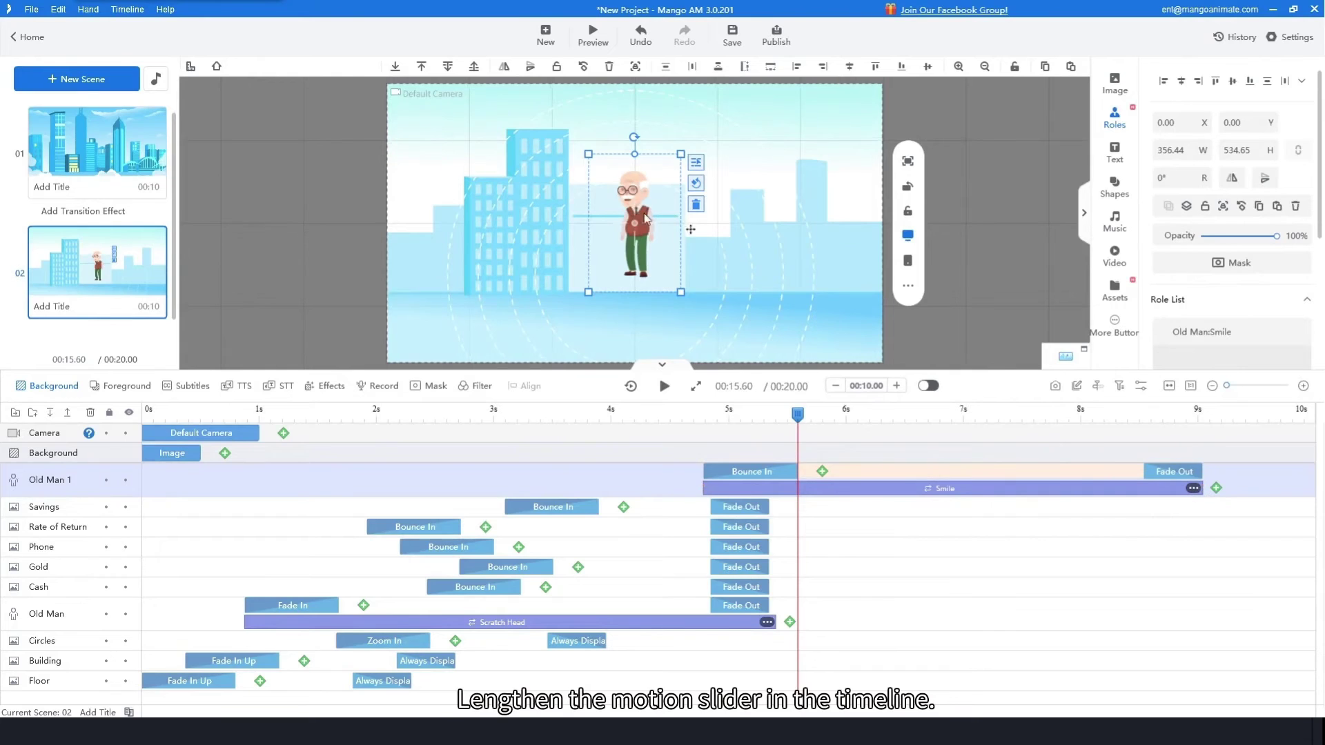
# Enlarge the smiling old man to about 875 × 1313 and place him right of the canvas centre at about X 212, Y 342
pyautogui.moveTo(595, 157); pyautogui.dragTo(542, 124)
pyautogui.moveTo(642, 173); pyautogui.dragTo(713, 229)
pyautogui.click(752, 190)
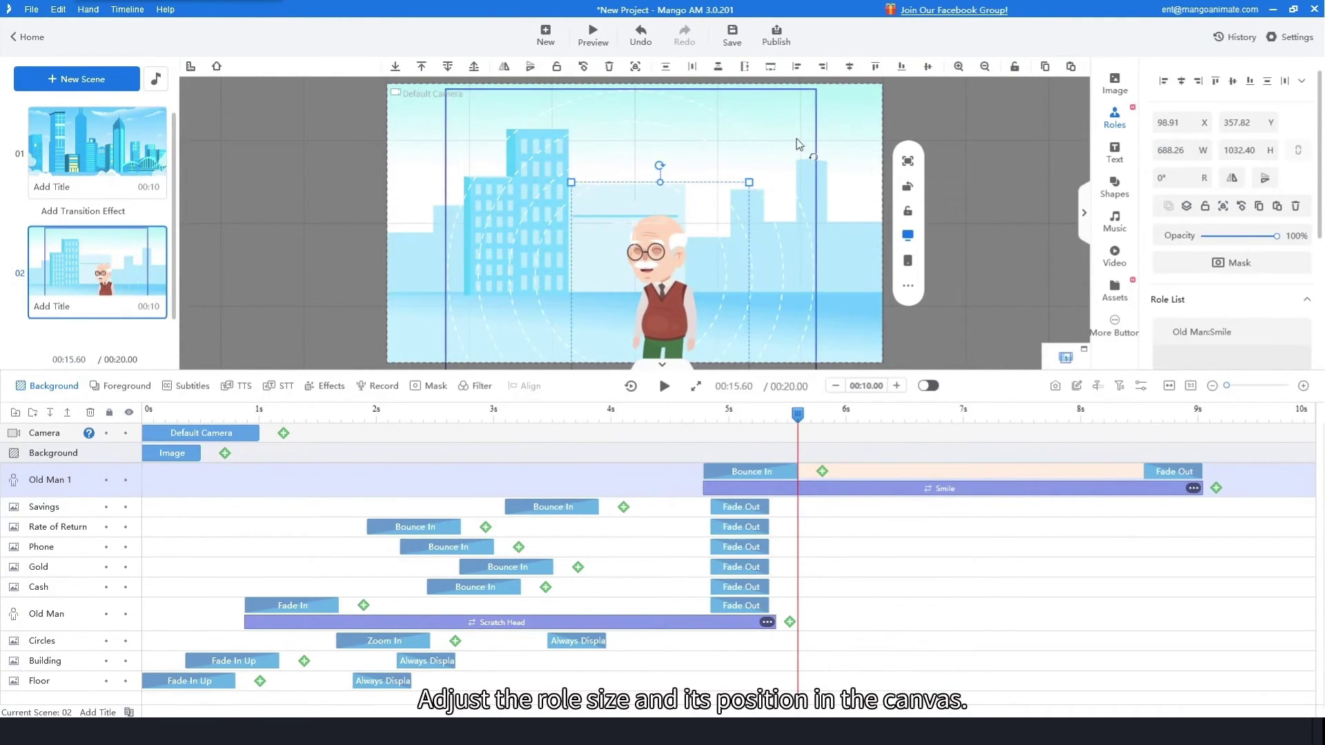
pyautogui.moveTo(752, 186); pyautogui.dragTo(805, 148)
pyautogui.moveTo(648, 250); pyautogui.dragTo(685, 243)
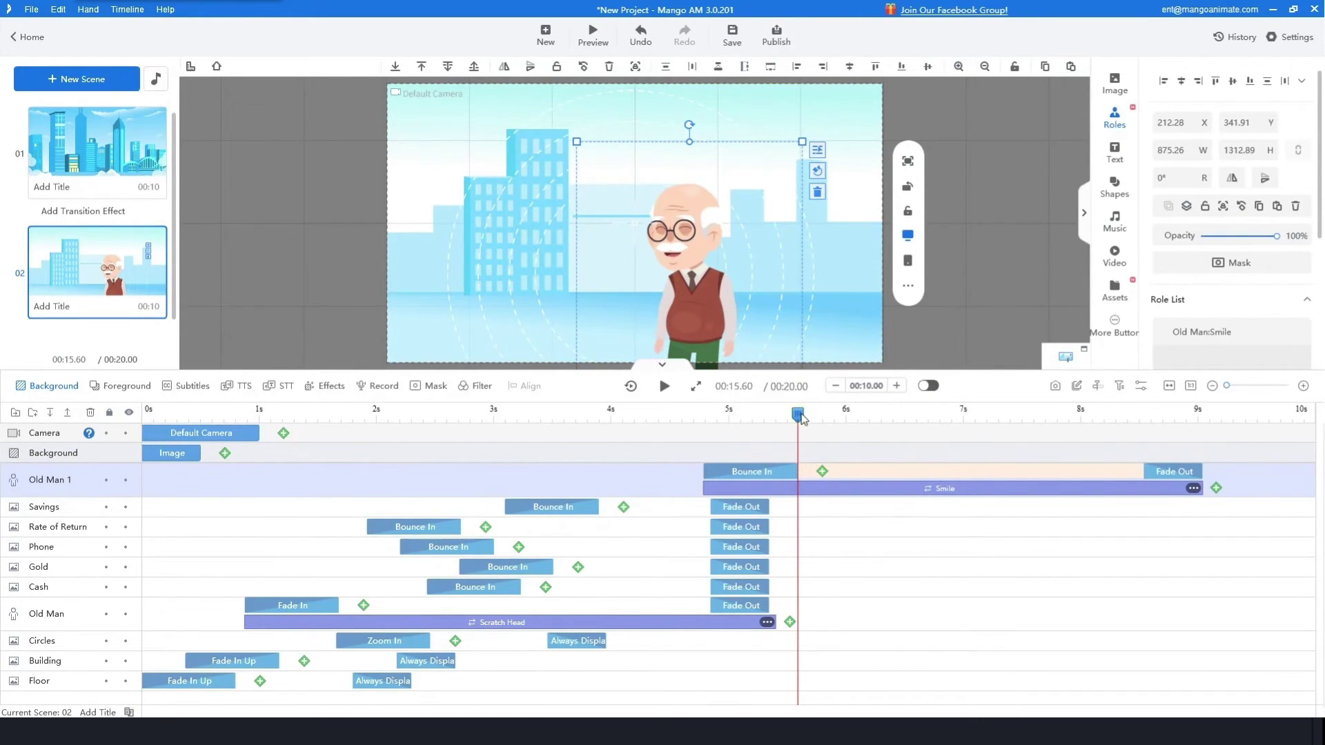
# Shift the smiling old man's clips to start at about 4.9 s and check the handover from the head-scratching old man
pyautogui.moveTo(864, 466); pyautogui.dragTo(880, 462)
pyautogui.moveTo(801, 415); pyautogui.dragTo(725, 414)
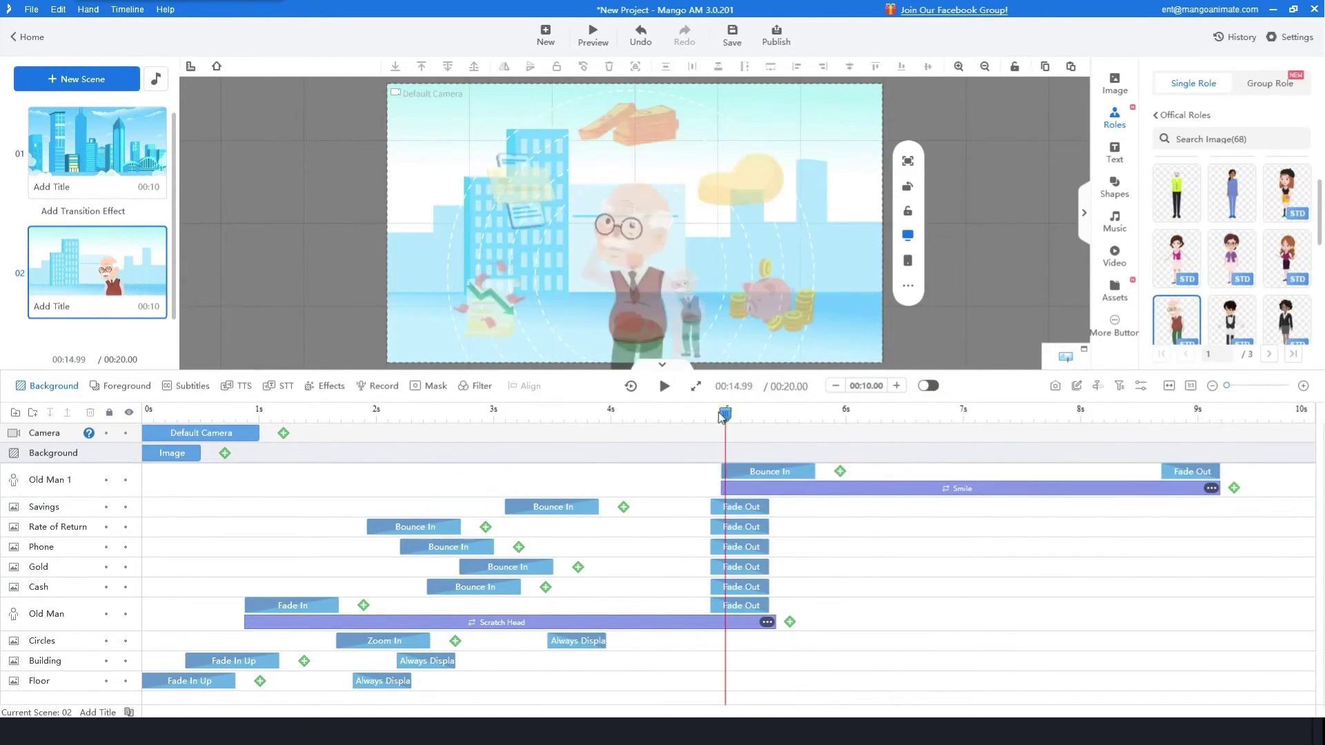
pyautogui.click(780, 414)
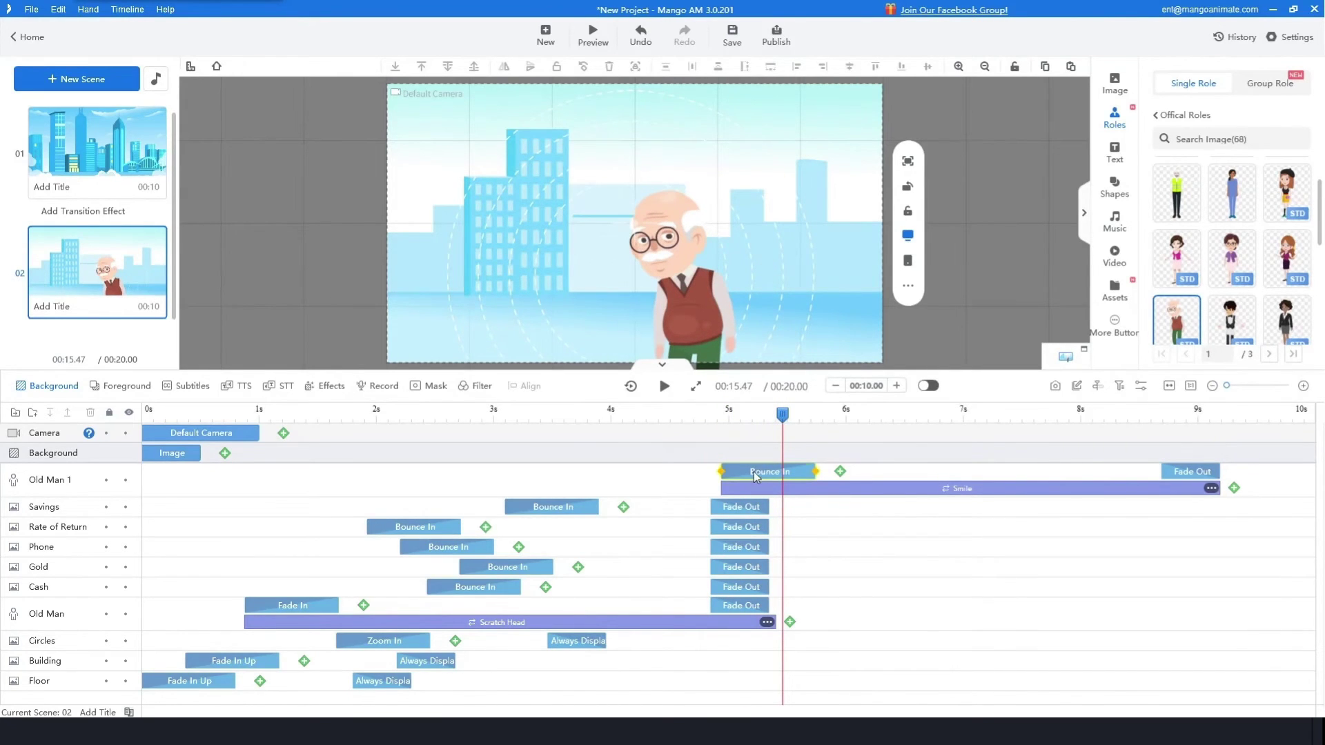
# Change the smiling old man's entrance effect to Fade In and check him at about 5.8 s
pyautogui.doubleClick(756, 472)
pyautogui.scroll(5, 704, 314)
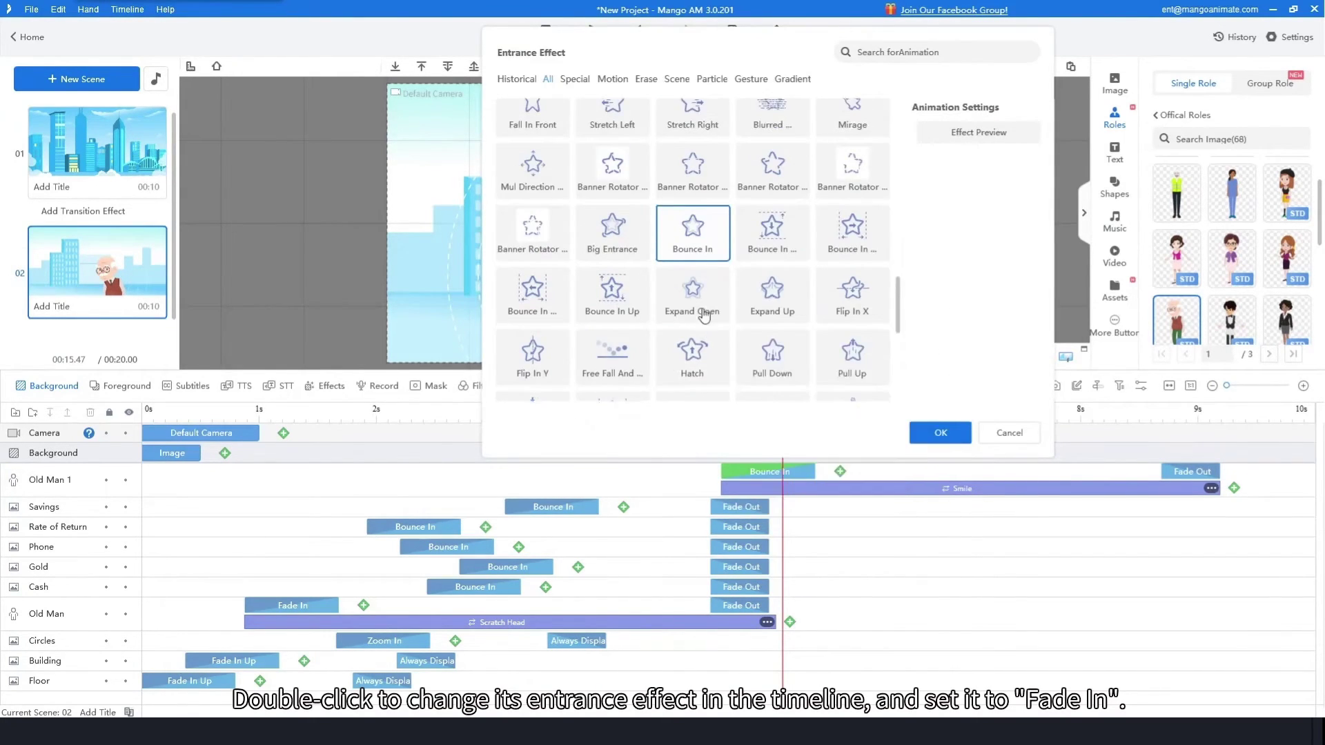
pyautogui.scroll(5, 704, 314)
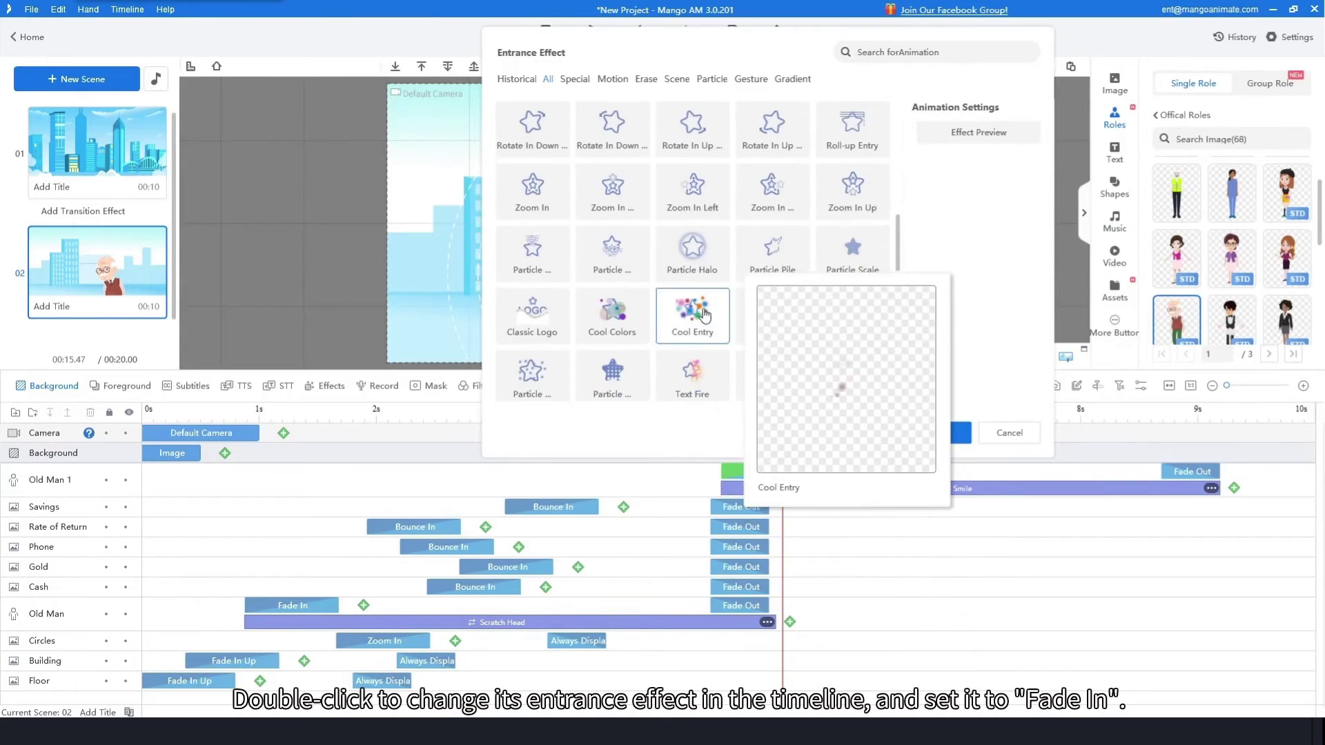
pyautogui.scroll(1, 703, 313)
pyautogui.click(692, 235)
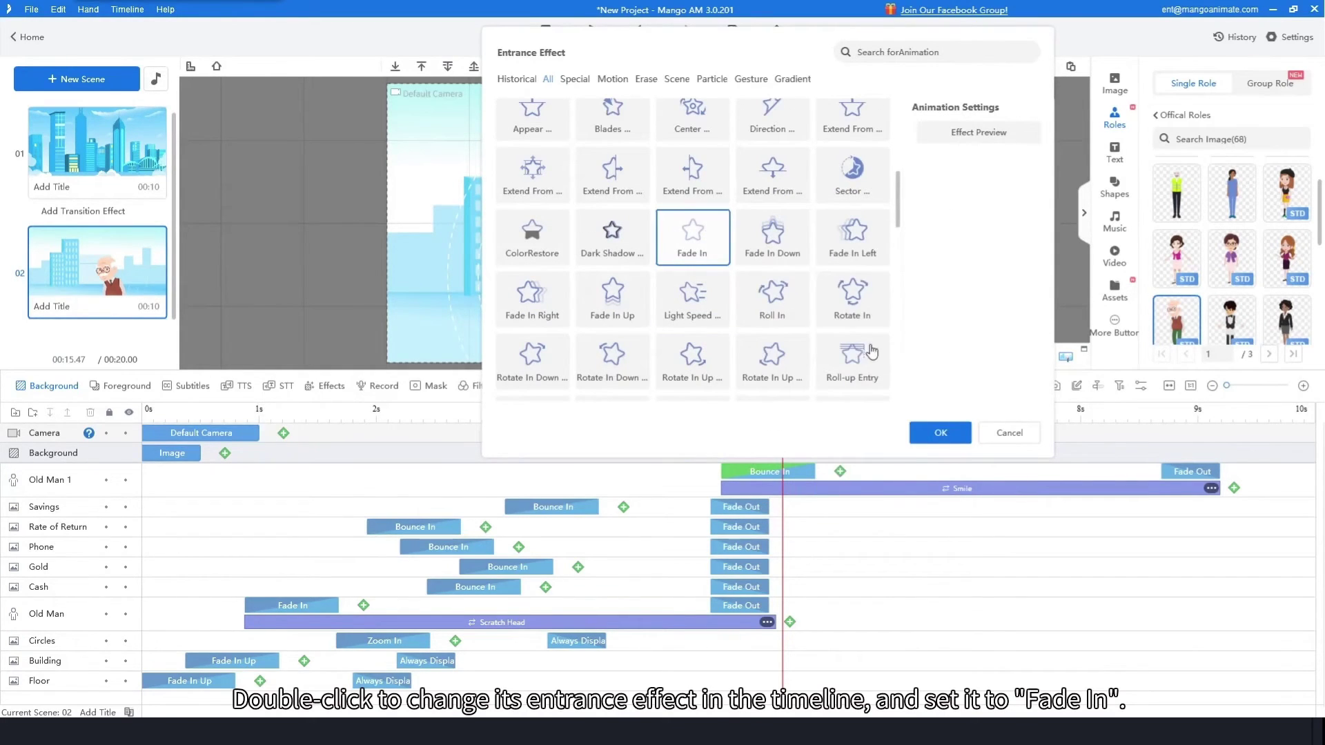
pyautogui.click(941, 433)
pyautogui.moveTo(755, 425); pyautogui.dragTo(818, 445)
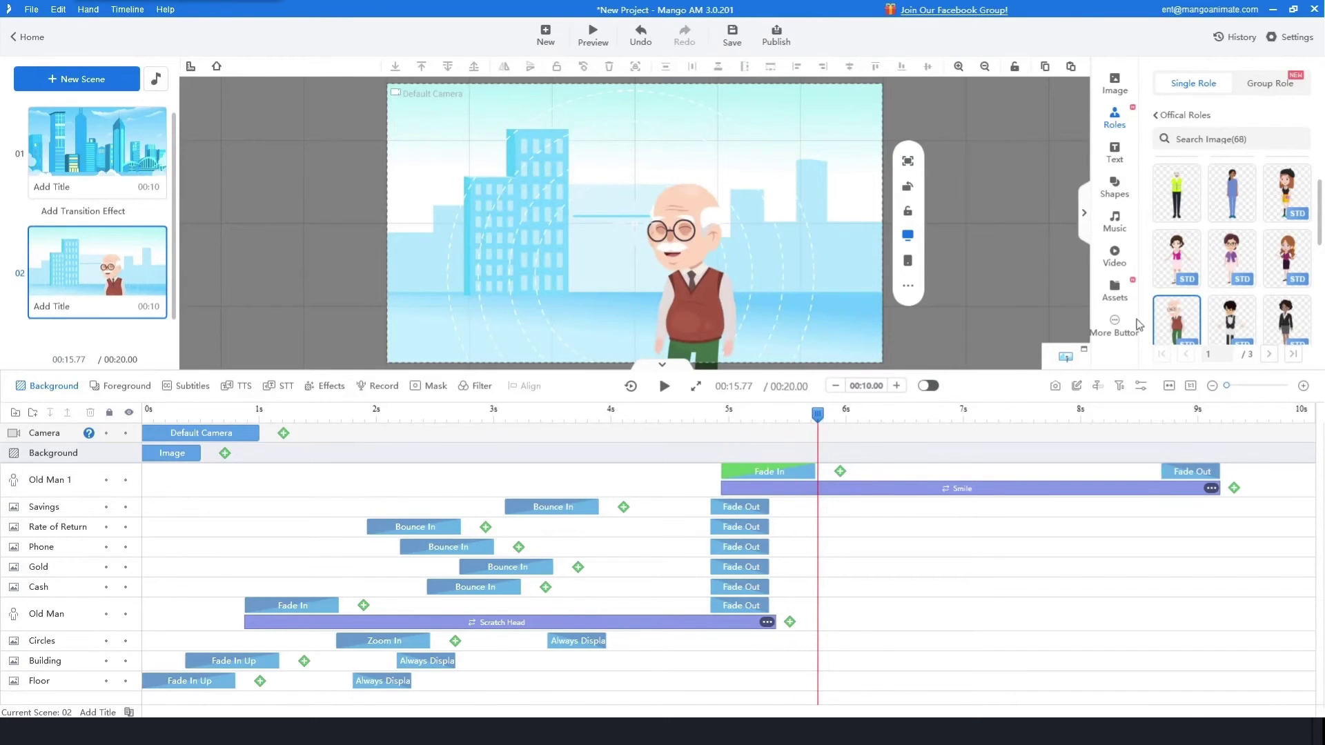
# Add the official Old Lady role with the Risus action at about 5.8 s and extend the action to end at about 8.5 s
pyautogui.scroll(-5, 1285, 228)
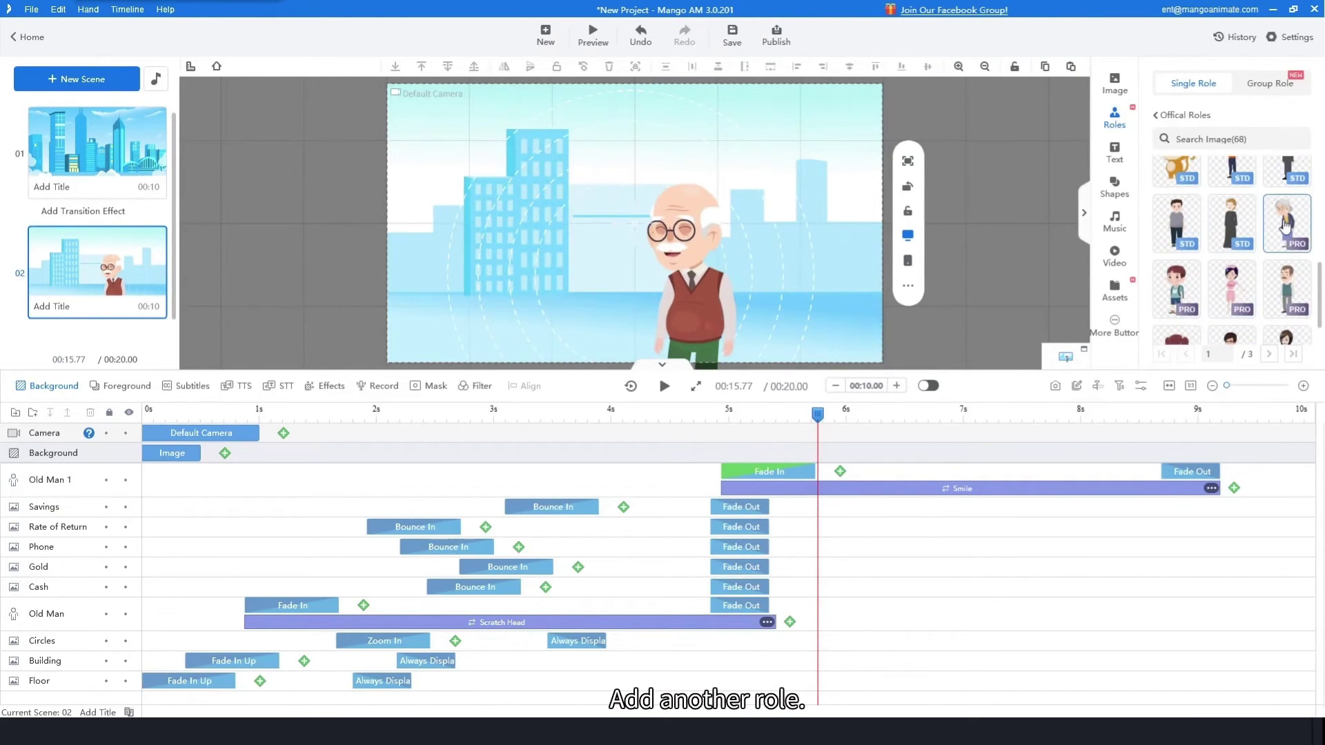
pyautogui.click(1285, 225)
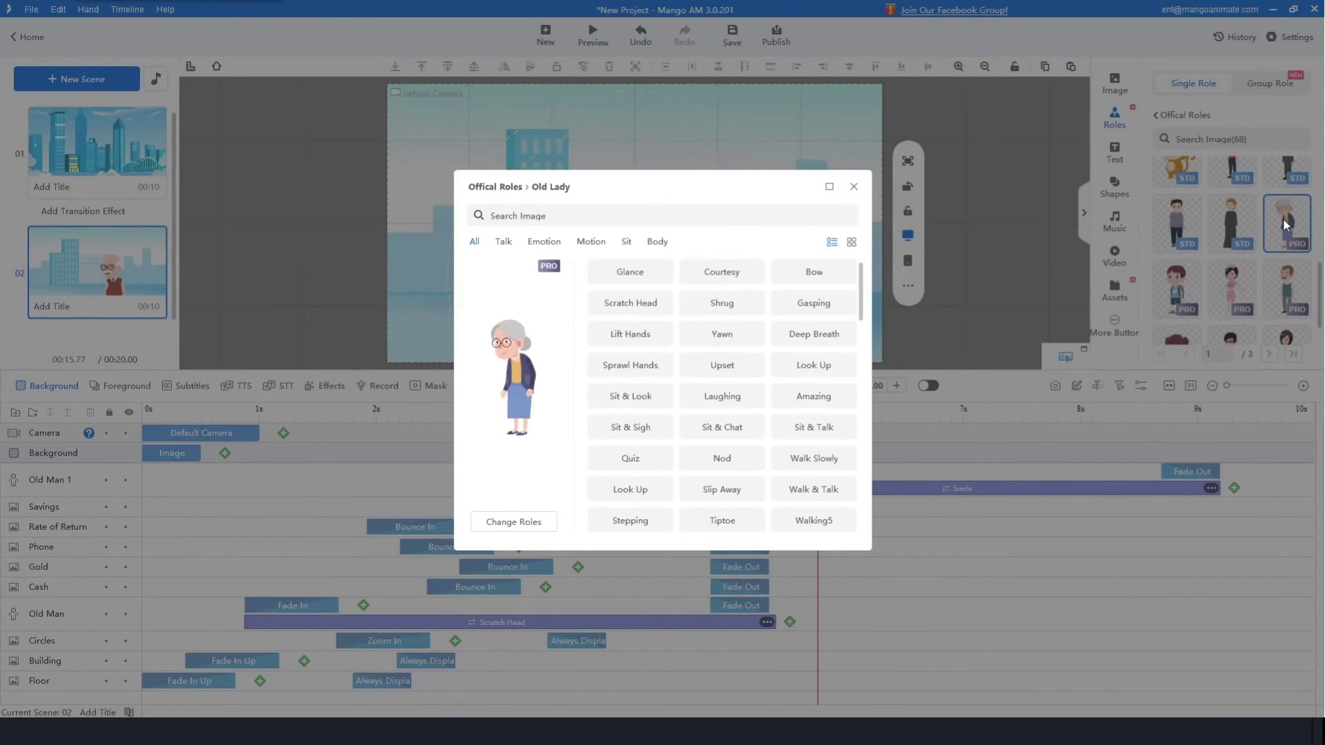
pyautogui.scroll(-8, 800, 369)
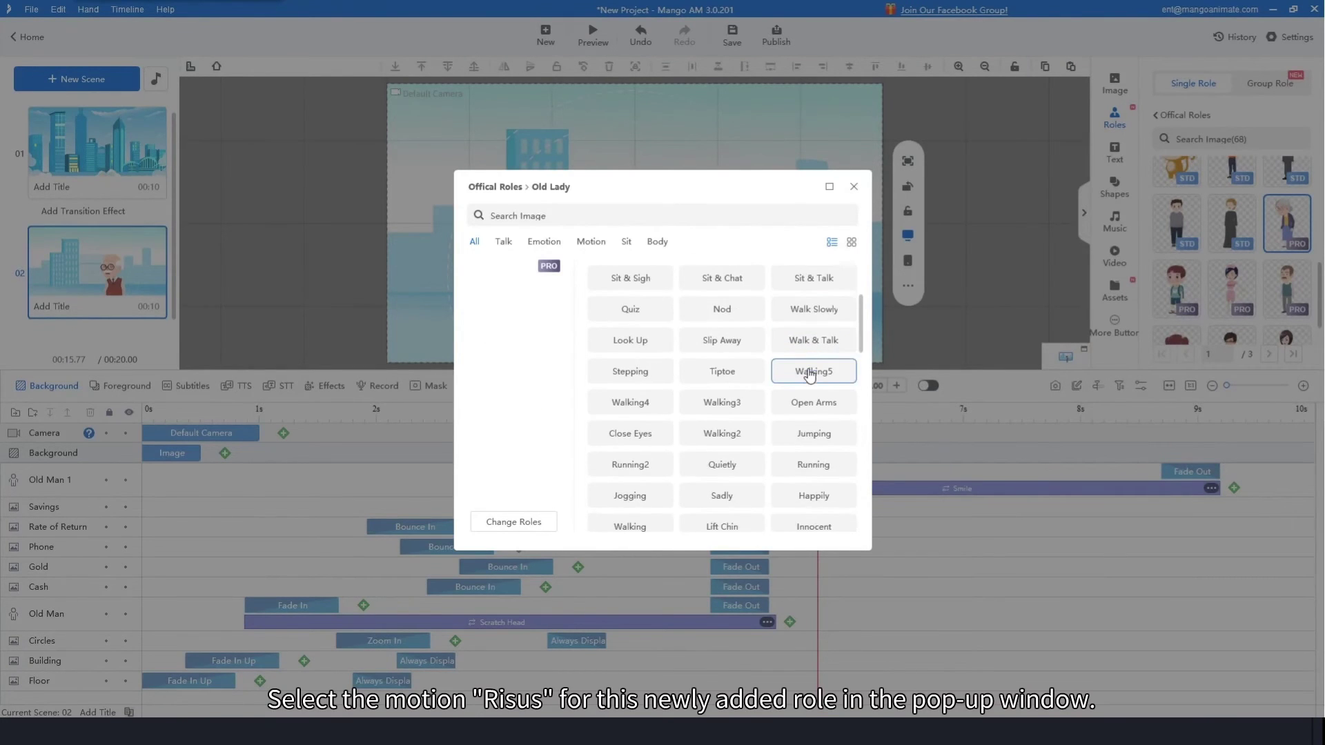
pyautogui.scroll(-2, 810, 374)
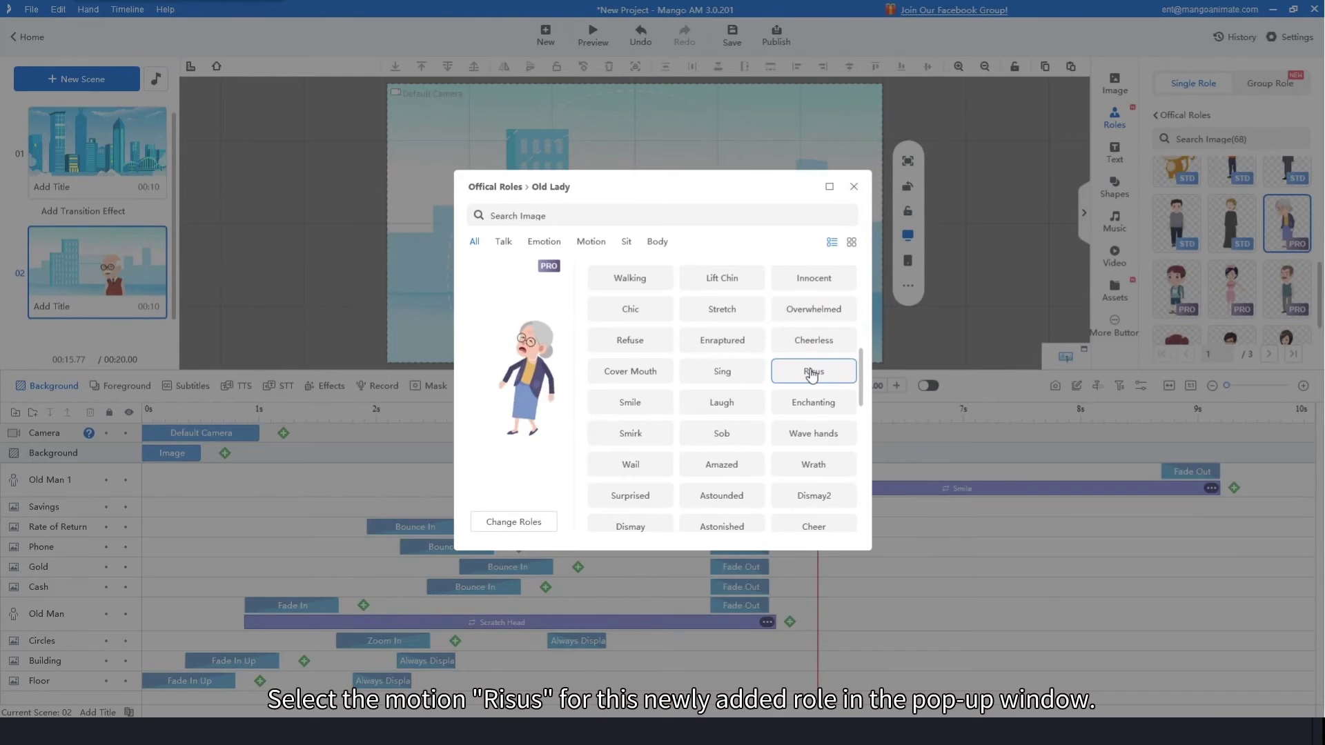
pyautogui.click(811, 373)
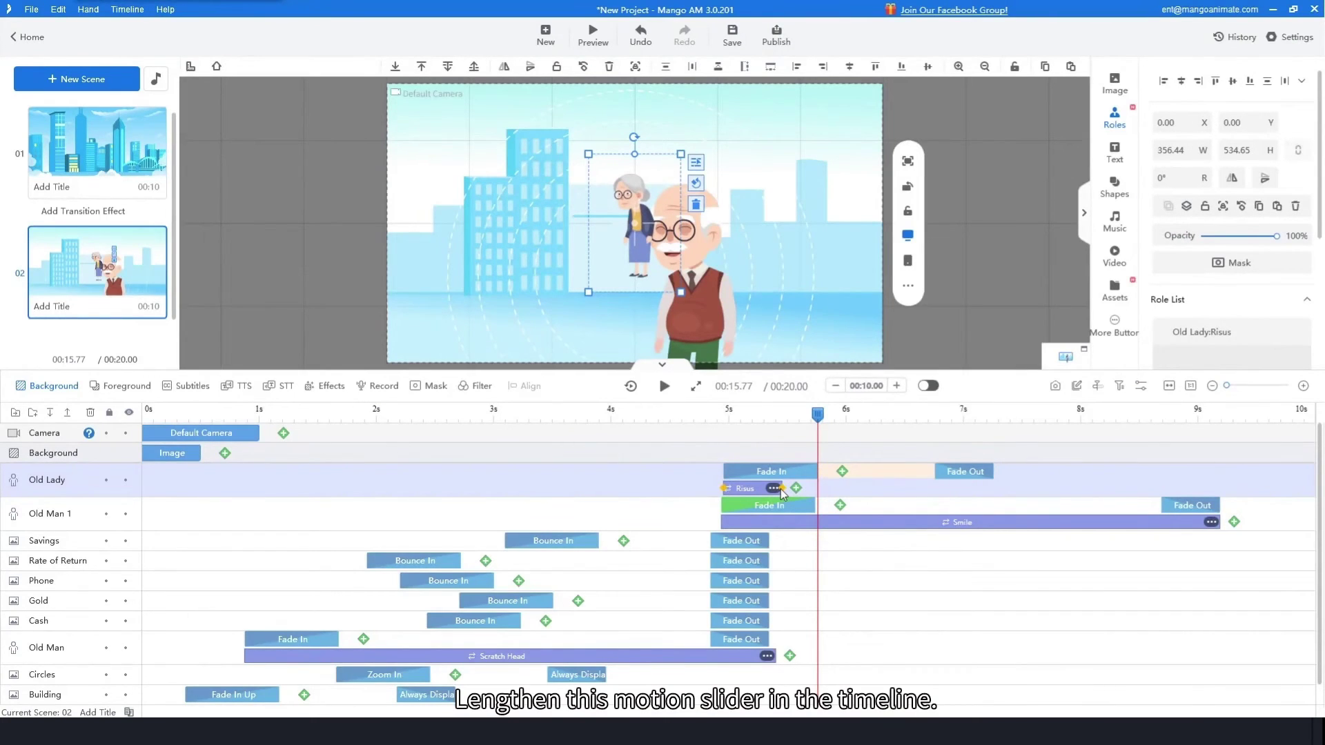
pyautogui.moveTo(780, 490); pyautogui.dragTo(1138, 490)
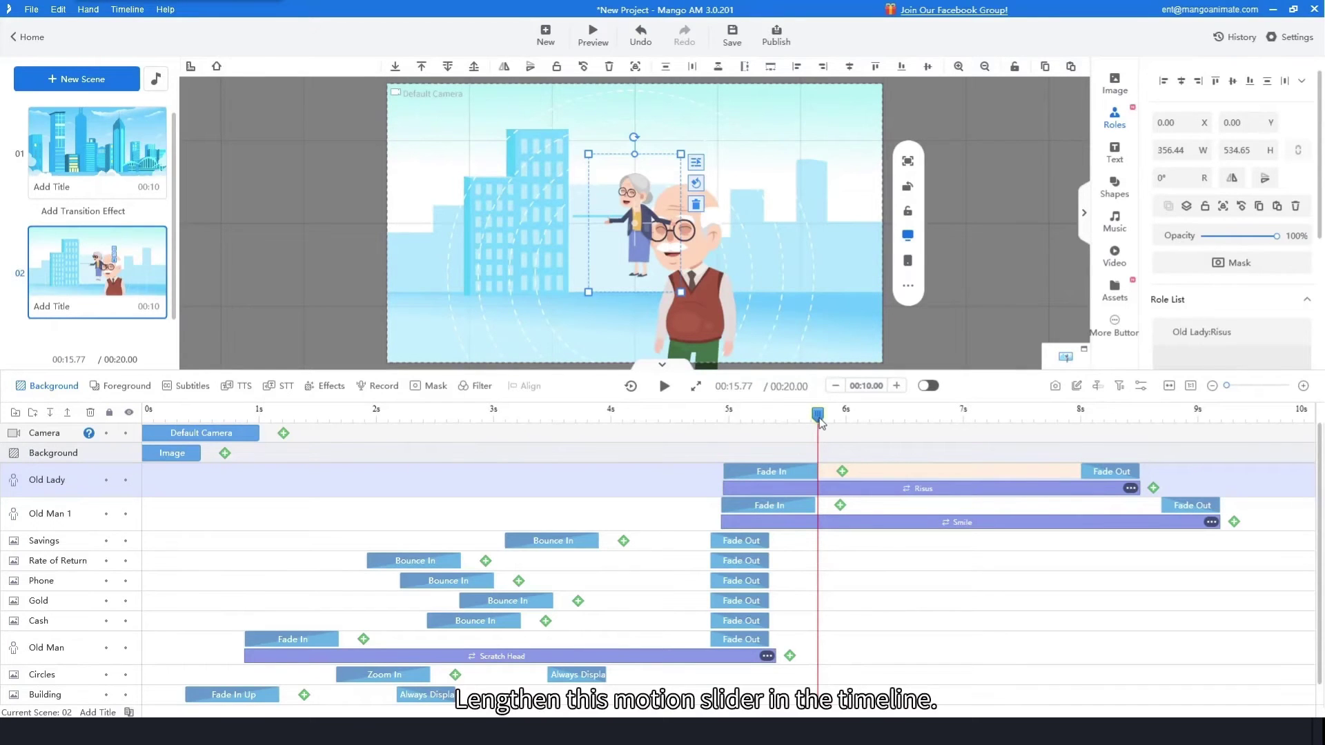
# Flip the Old Lady horizontally, size her to about 768 × 1152 and place her beside the old man at about X -153, Y 335
pyautogui.moveTo(588, 154); pyautogui.dragTo(500, 91)
pyautogui.moveTo(628, 208); pyautogui.dragTo(594, 263)
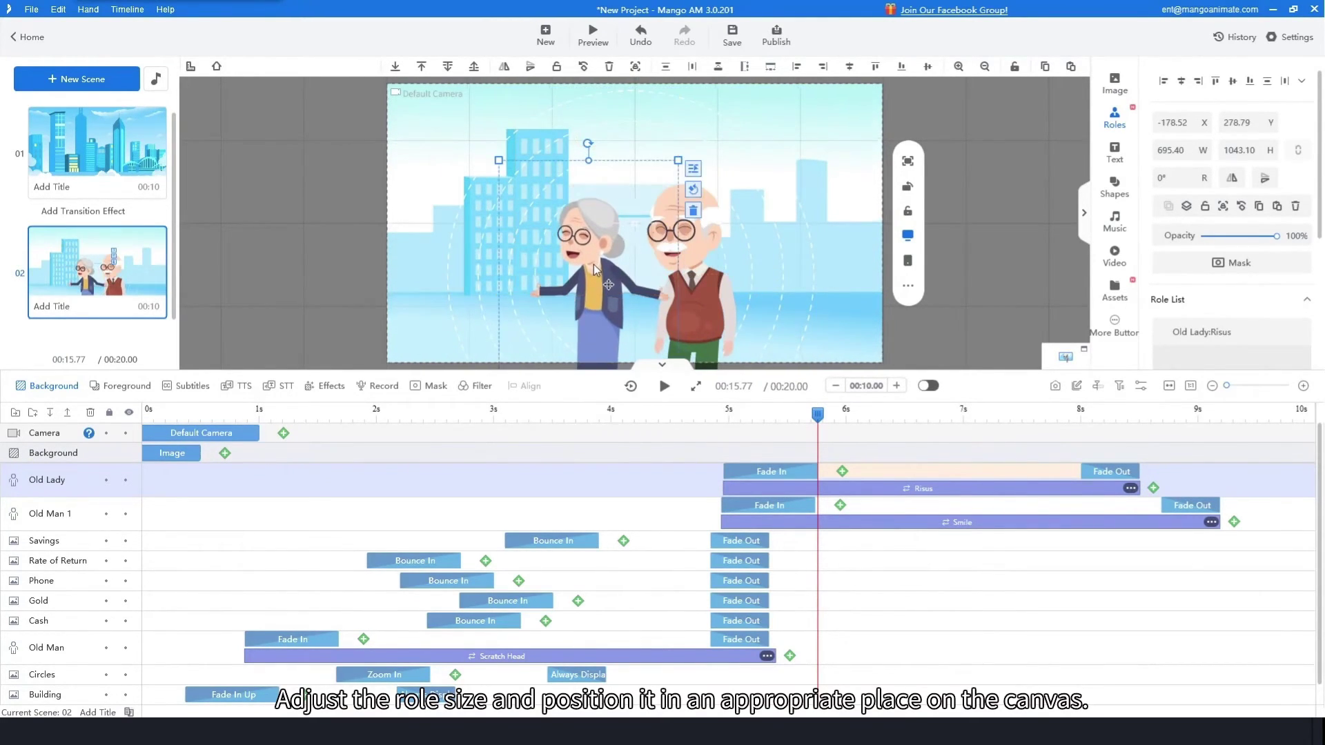
pyautogui.click(503, 67)
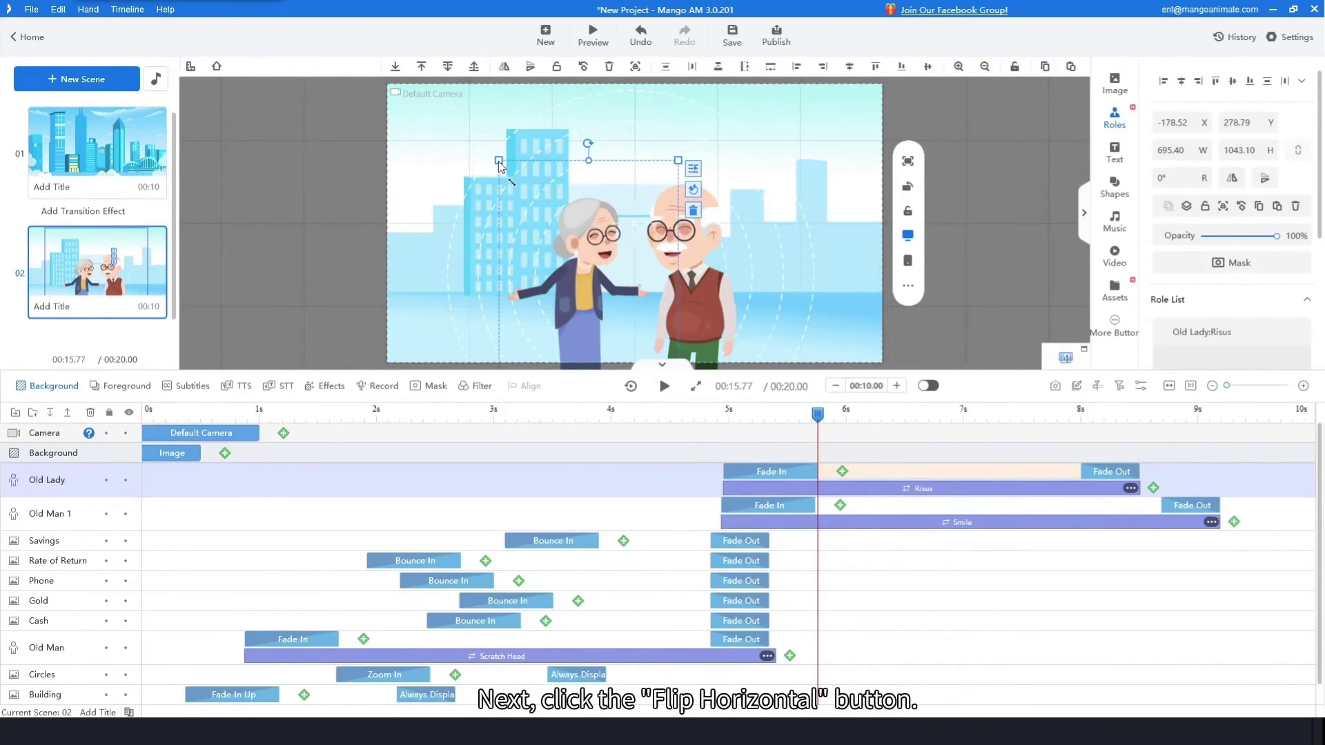
pyautogui.moveTo(498, 161); pyautogui.dragTo(477, 127)
pyautogui.moveTo(545, 226); pyautogui.dragTo(569, 245)
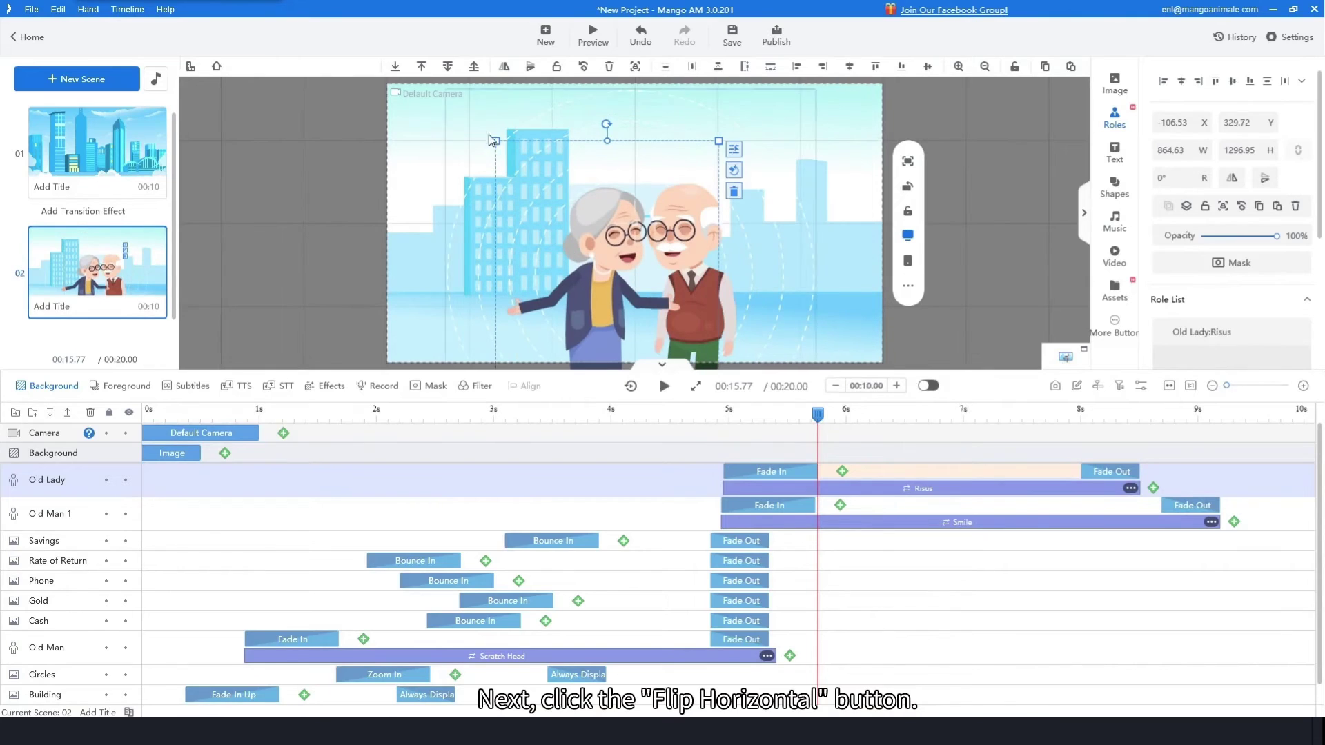
pyautogui.moveTo(500, 146); pyautogui.dragTo(508, 159)
pyautogui.moveTo(574, 239); pyautogui.dragTo(561, 241)
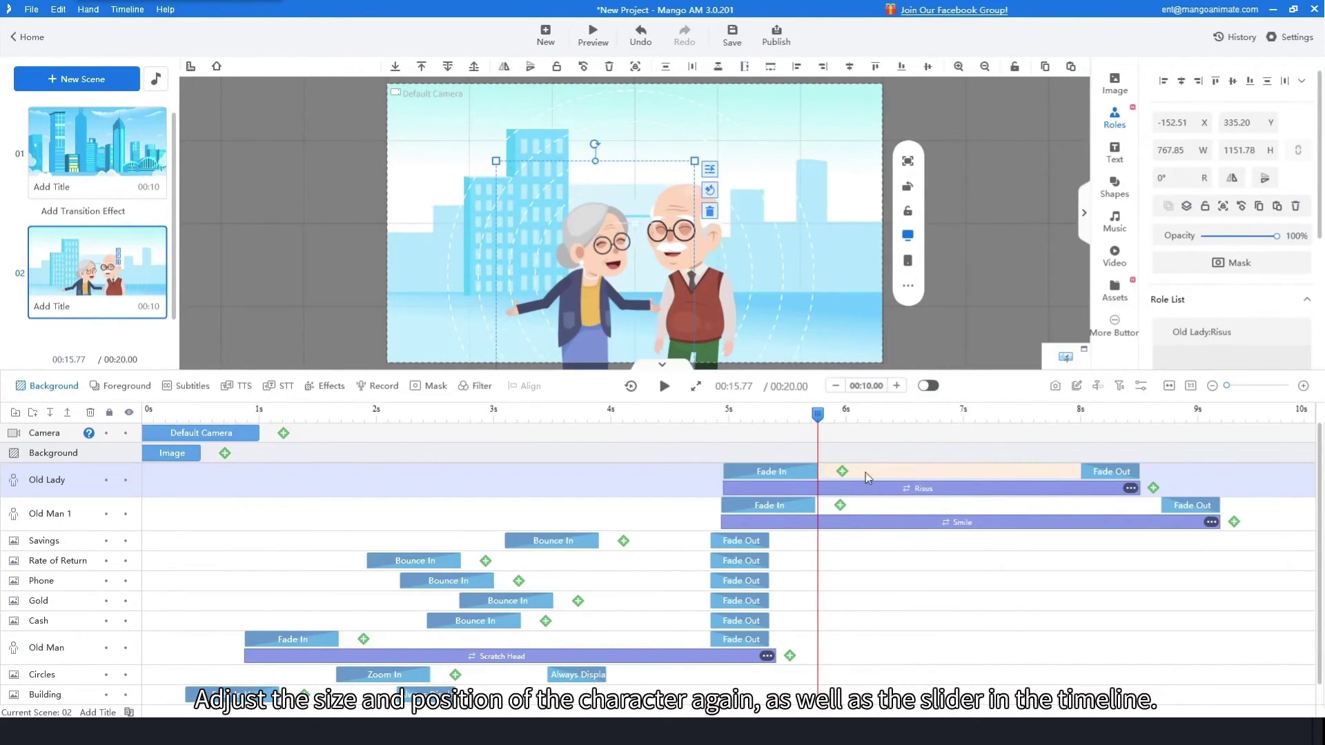
# Align the start of the Old Lady's clips with the smiling old man's and play the transition from about 4.6 s
pyautogui.moveTo(902, 473); pyautogui.dragTo(901, 474)
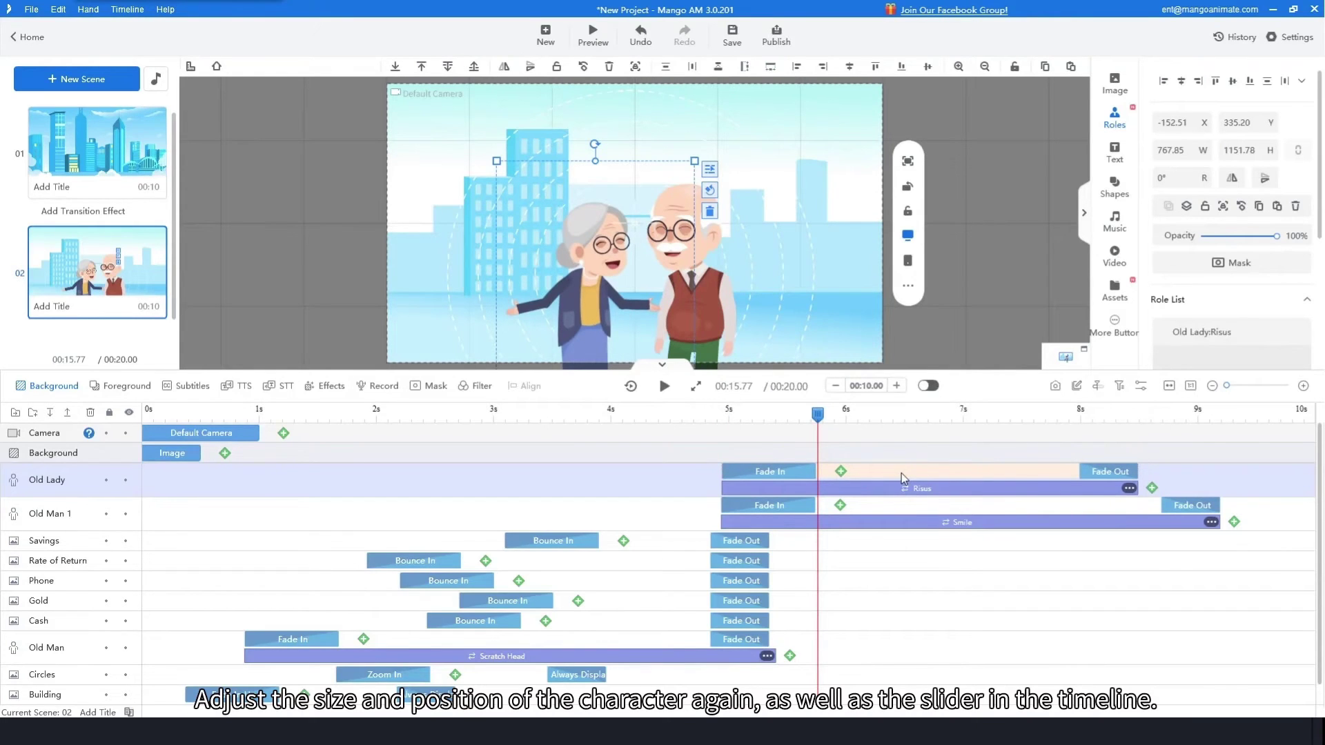
pyautogui.click(685, 415)
pyautogui.press('space')
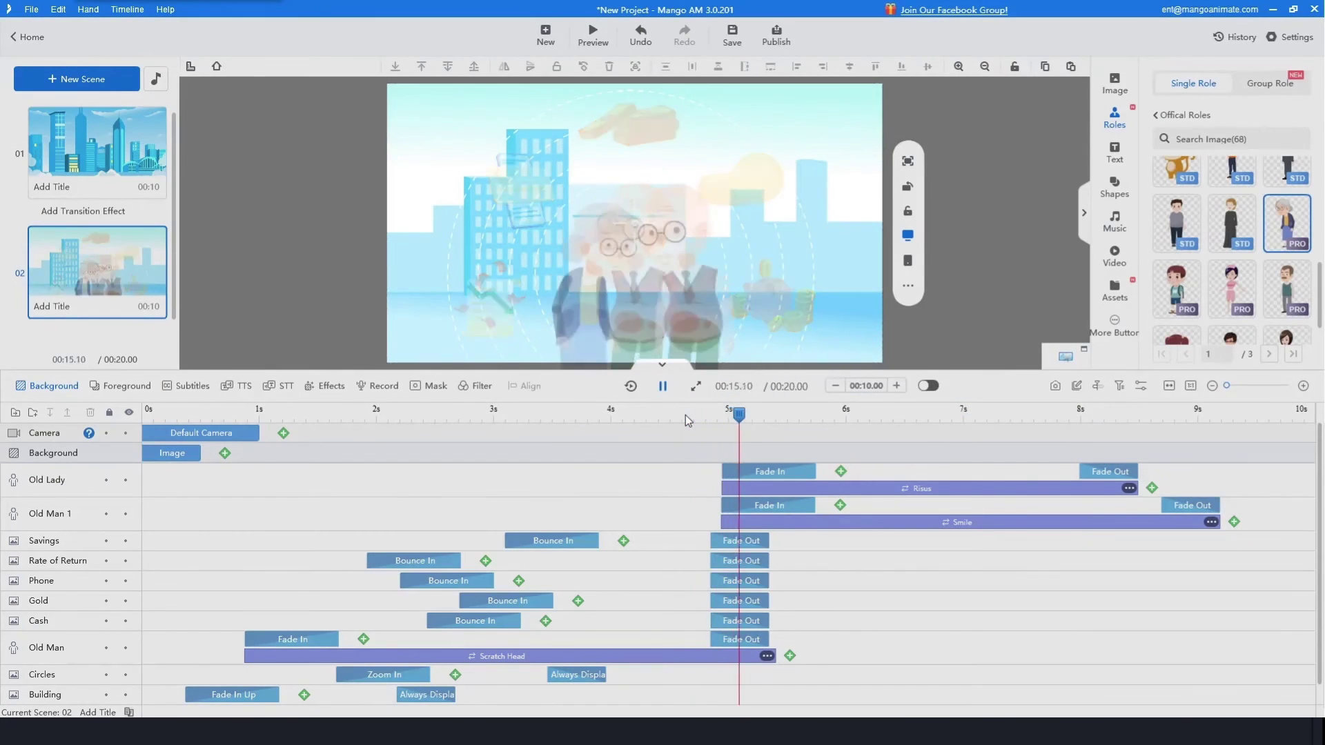
pyautogui.press('space')
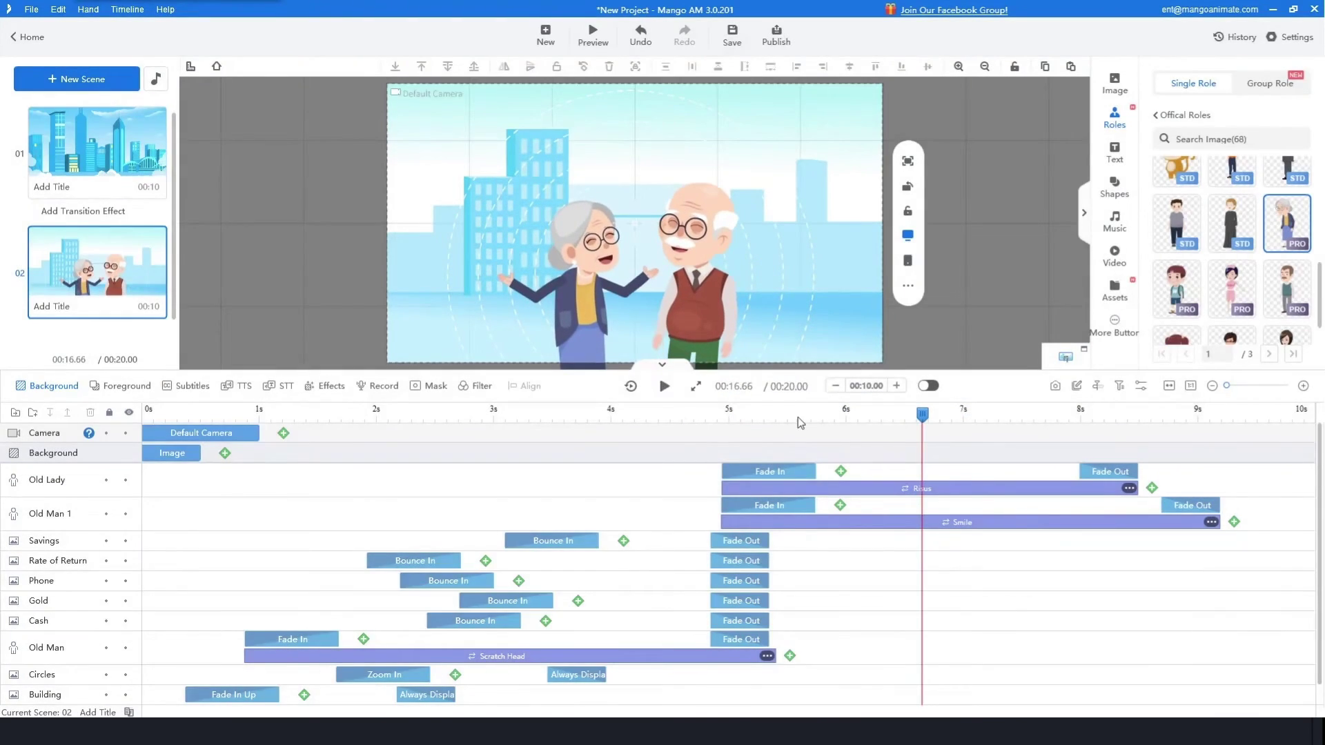
# Enlarge the canvas area and nudge the Old Lady closer to the old man, to about X -125, Y 332
pyautogui.moveTo(832, 371); pyautogui.dragTo(833, 464)
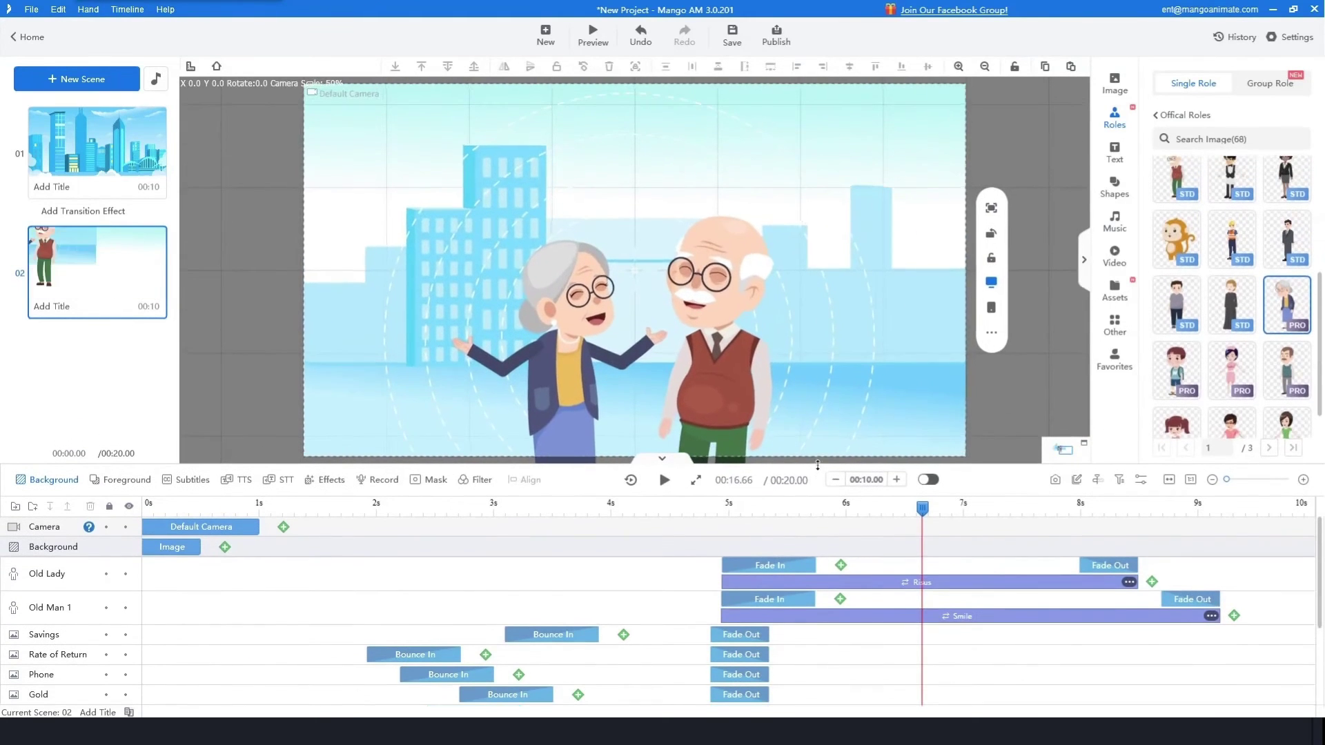
pyautogui.click(557, 330)
pyautogui.moveTo(556, 352); pyautogui.dragTo(565, 349)
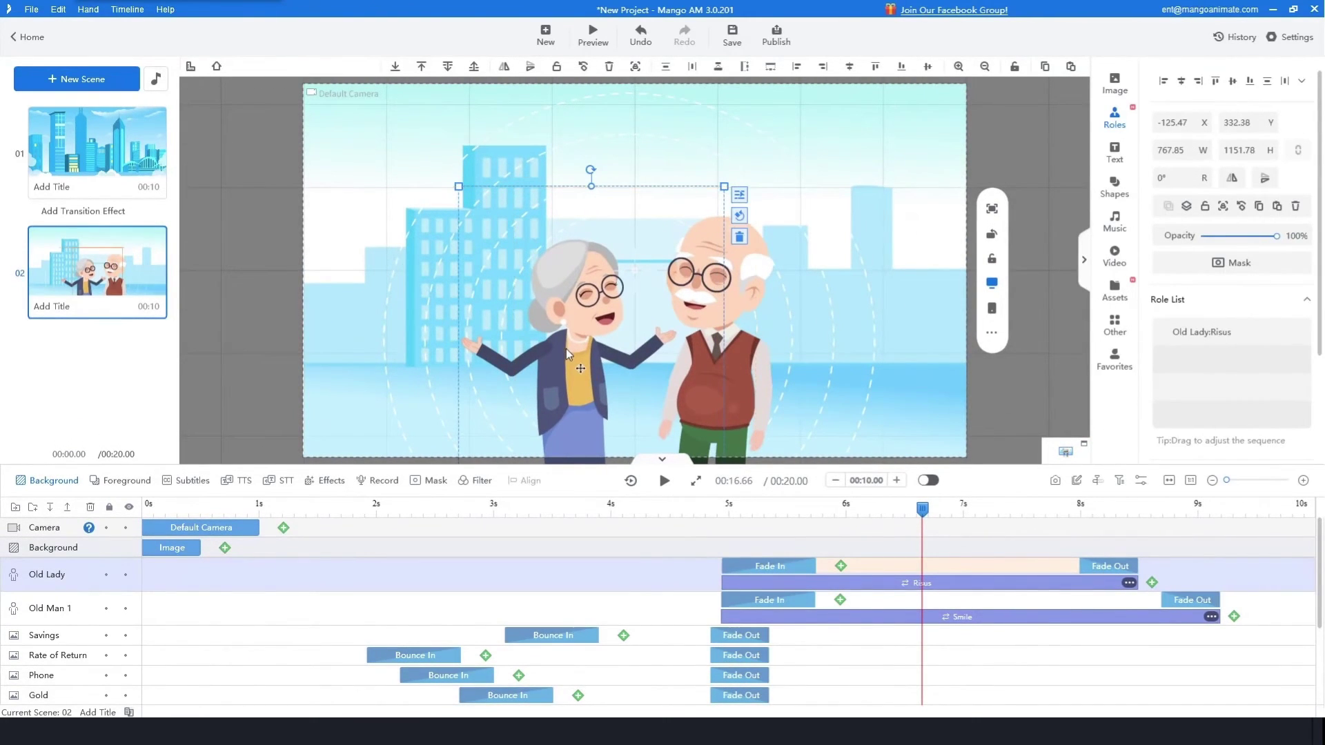
# Import Text Box-Orange.png, Text Box-Pink.png and Text Box-Yellow.png from the Scene 2 folder
pyautogui.click(1114, 83)
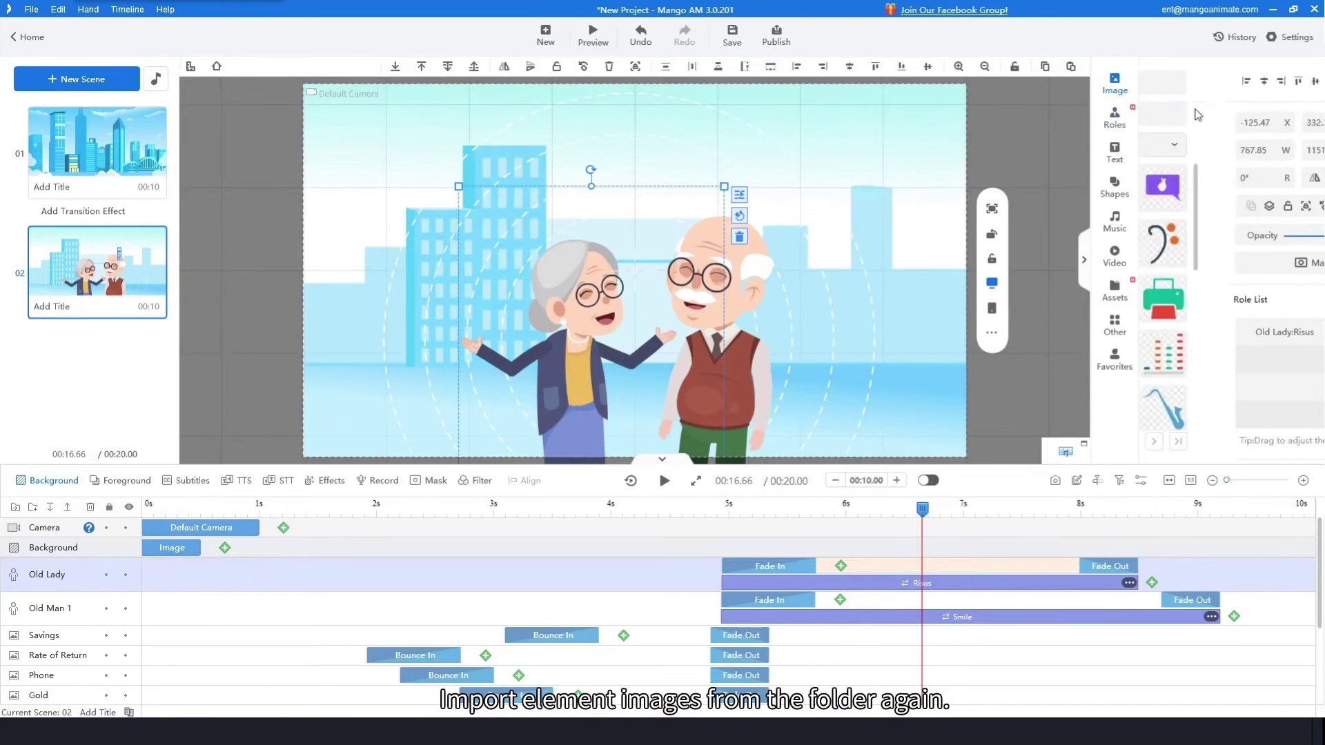
pyautogui.click(1202, 116)
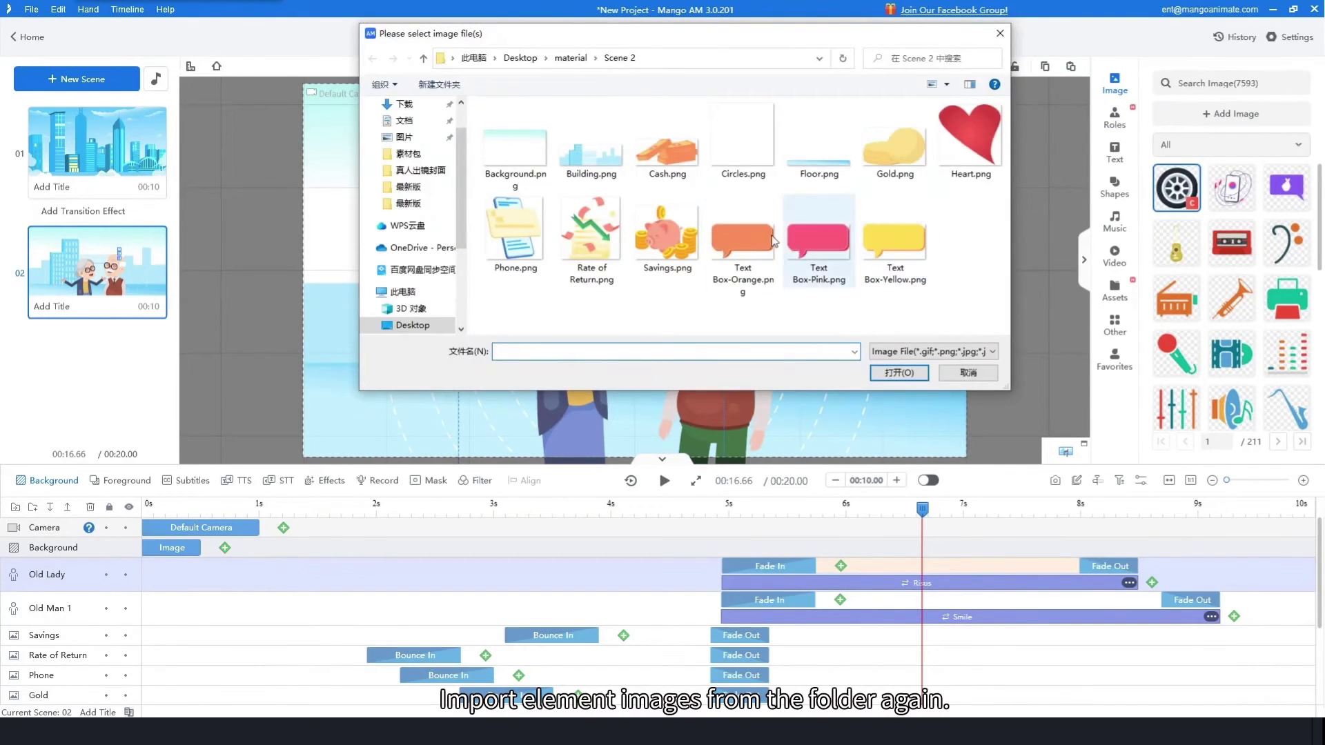
pyautogui.click(759, 242)
pyautogui.keyDown('ctrl'); pyautogui.click(836, 252); pyautogui.keyUp('ctrl')
pyautogui.keyDown('ctrl'); pyautogui.click(895, 241); pyautogui.keyUp('ctrl')
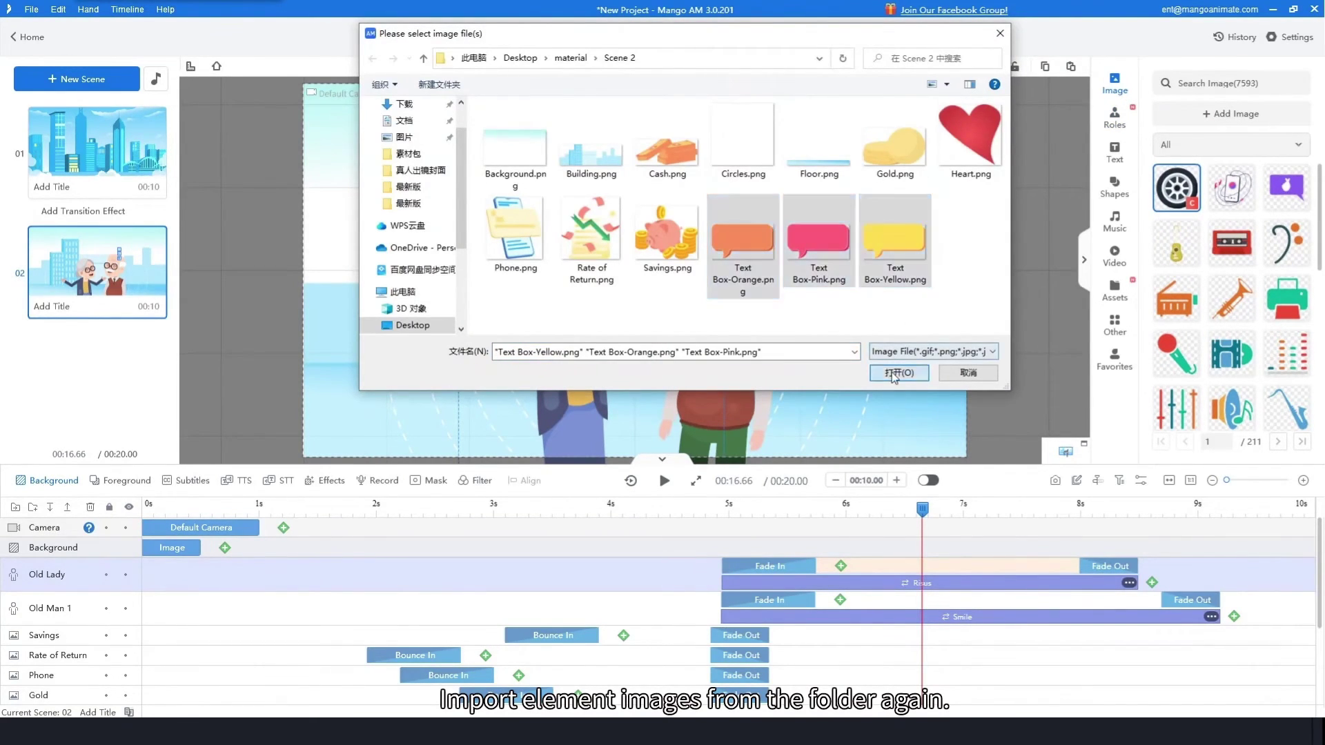
pyautogui.click(892, 373)
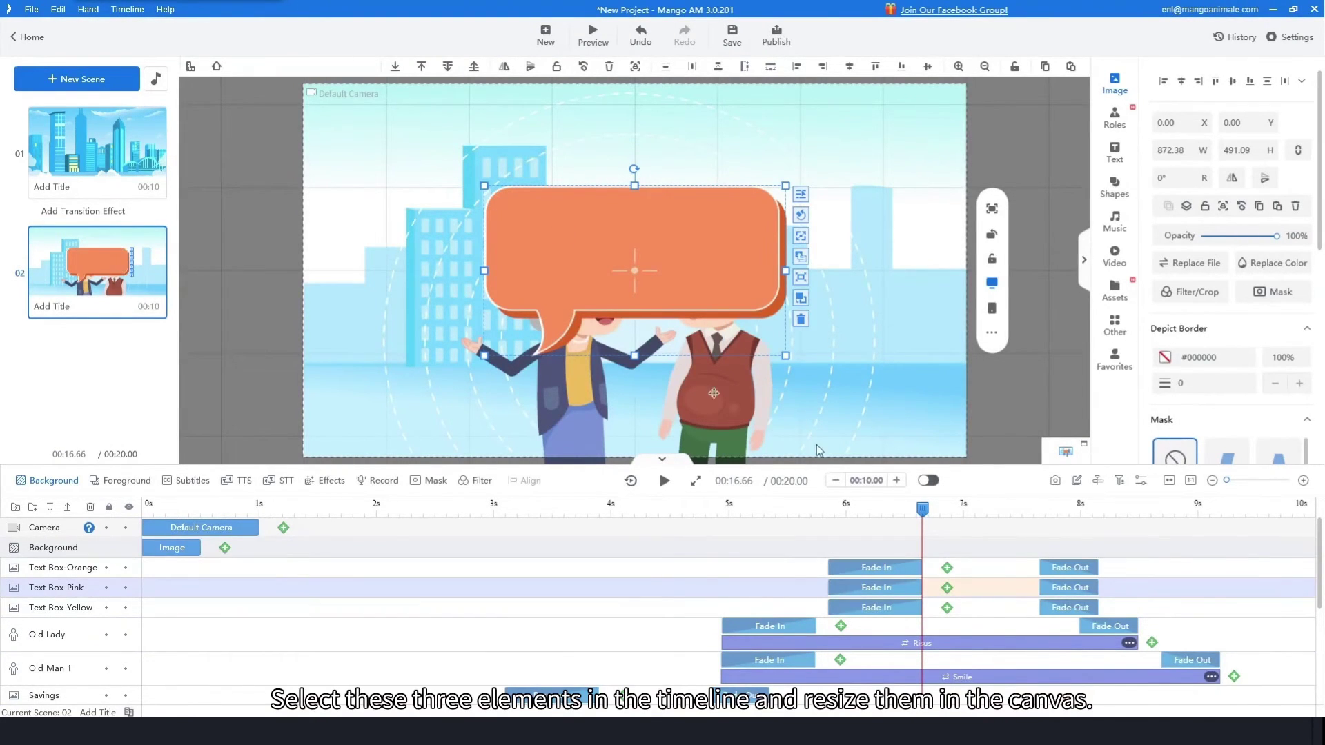
# Scale the three text box images down together to about 435 × 245
pyautogui.keyDown('ctrl'); pyautogui.click(801, 608); pyautogui.keyUp('ctrl')
pyautogui.keyDown('ctrl'); pyautogui.click(807, 572); pyautogui.keyUp('ctrl')
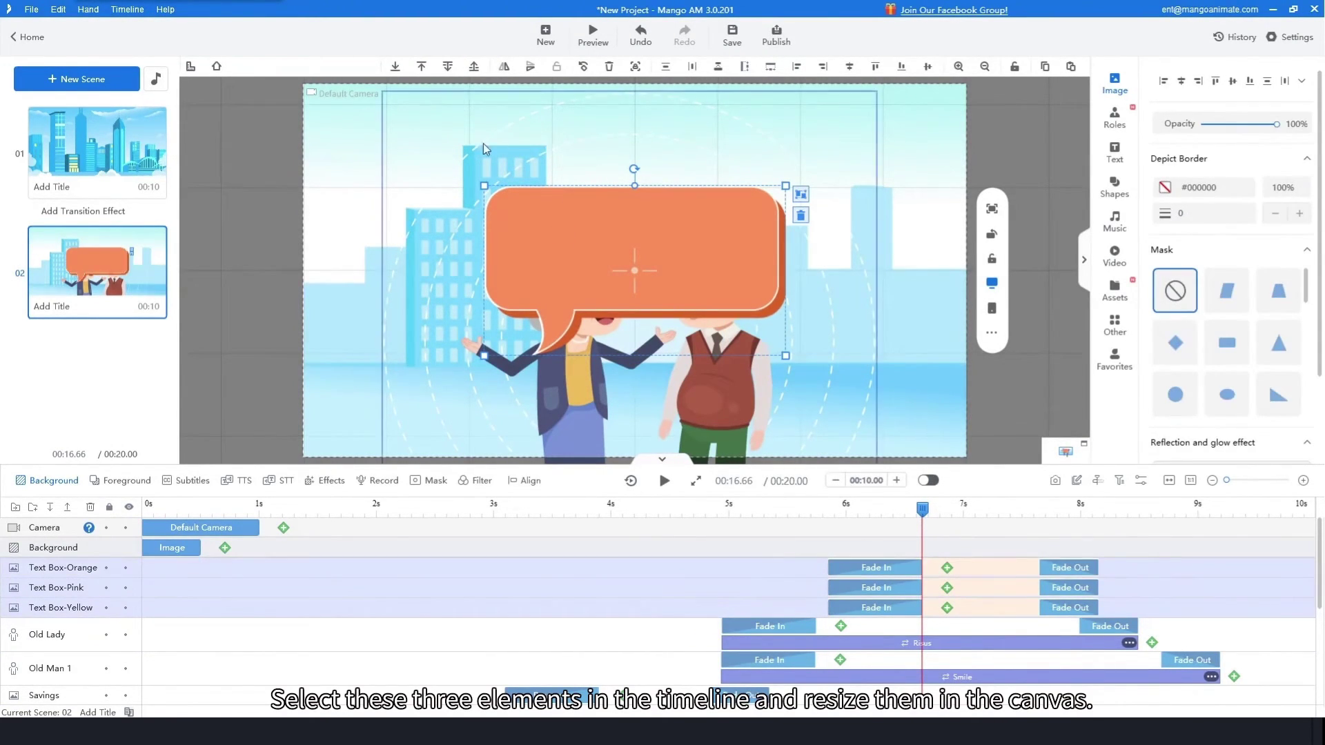
pyautogui.moveTo(484, 186); pyautogui.dragTo(559, 227)
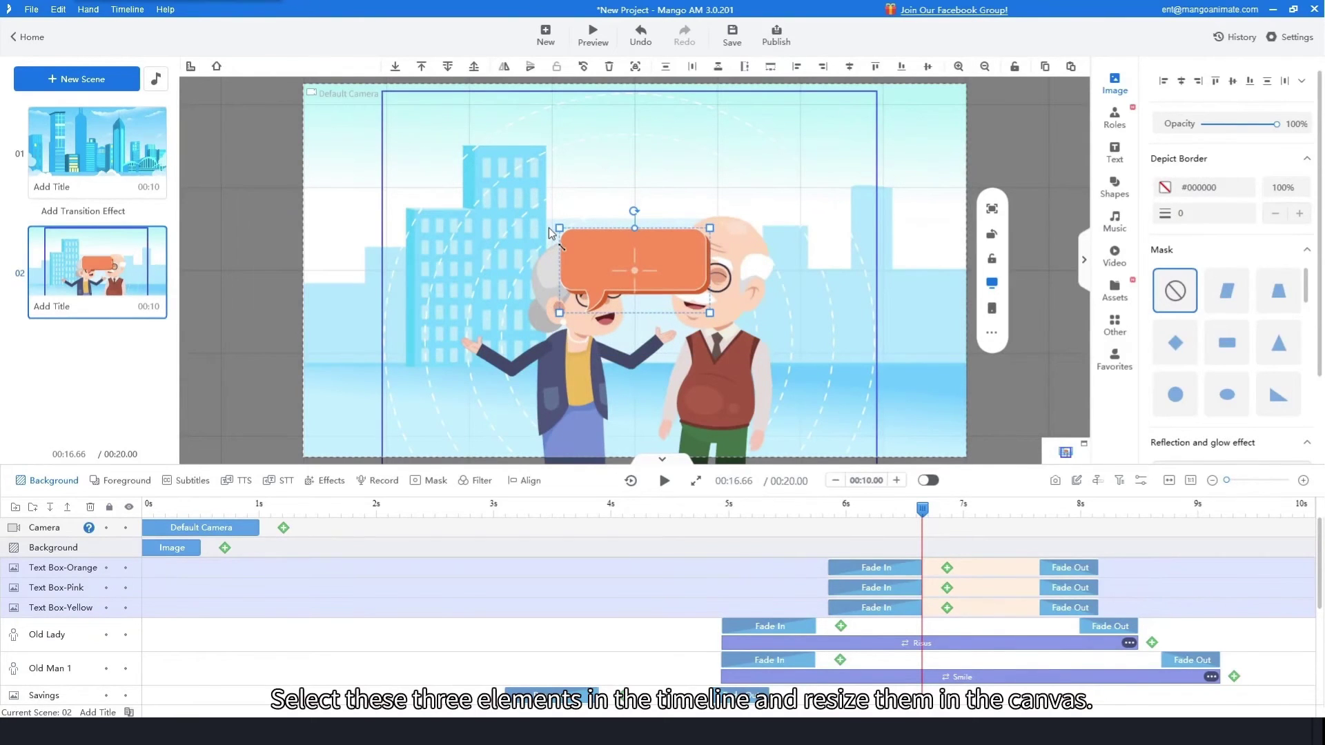
pyautogui.click(1033, 169)
# Place the orange text box left of the Old Lady, the pink one above the couple and the yellow one right of the old man
pyautogui.click(624, 271)
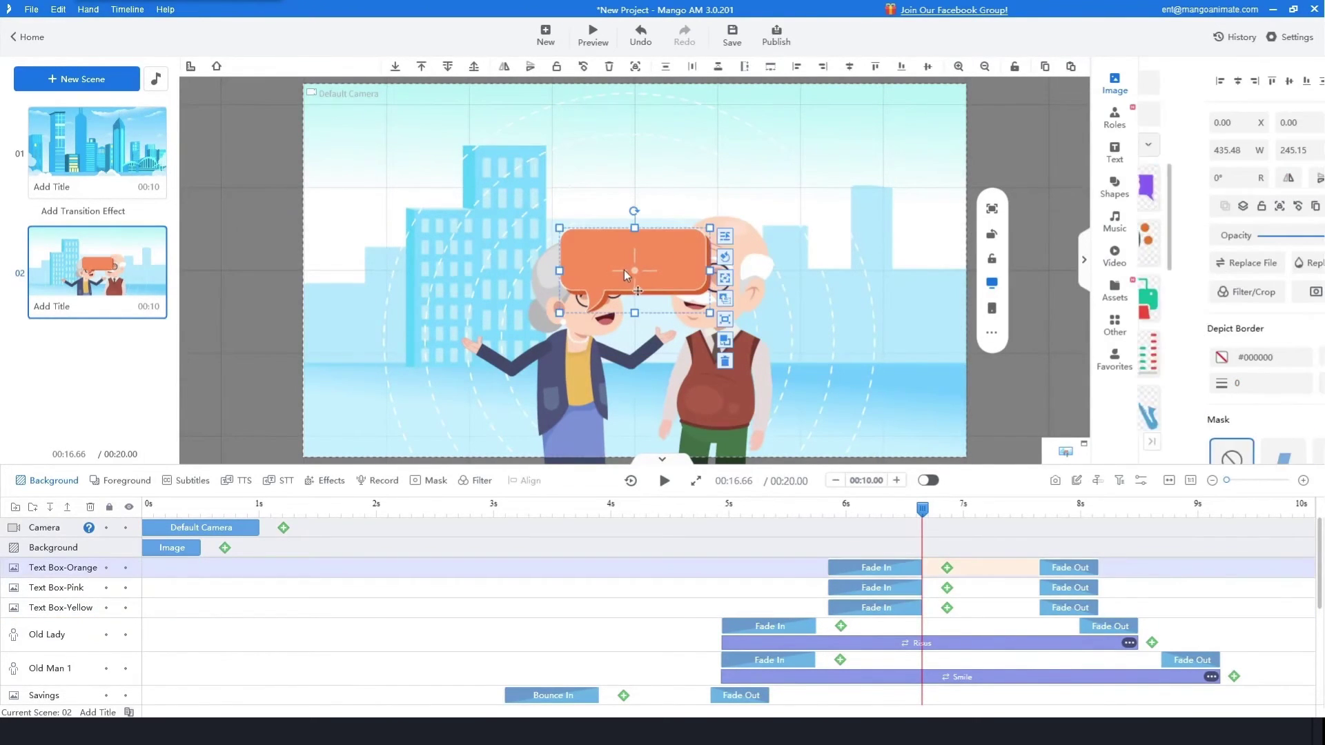
pyautogui.moveTo(623, 270); pyautogui.dragTo(414, 301)
pyautogui.click(603, 262)
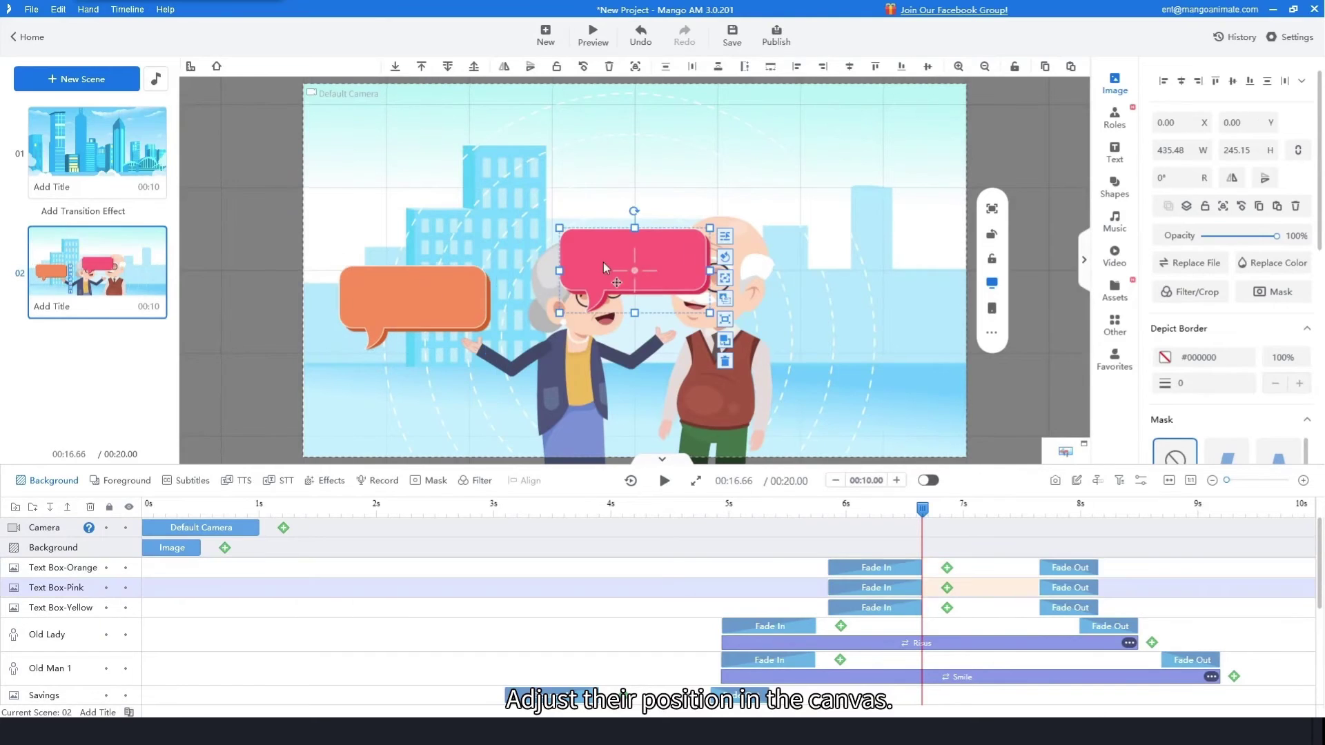
pyautogui.moveTo(603, 262); pyautogui.dragTo(632, 151)
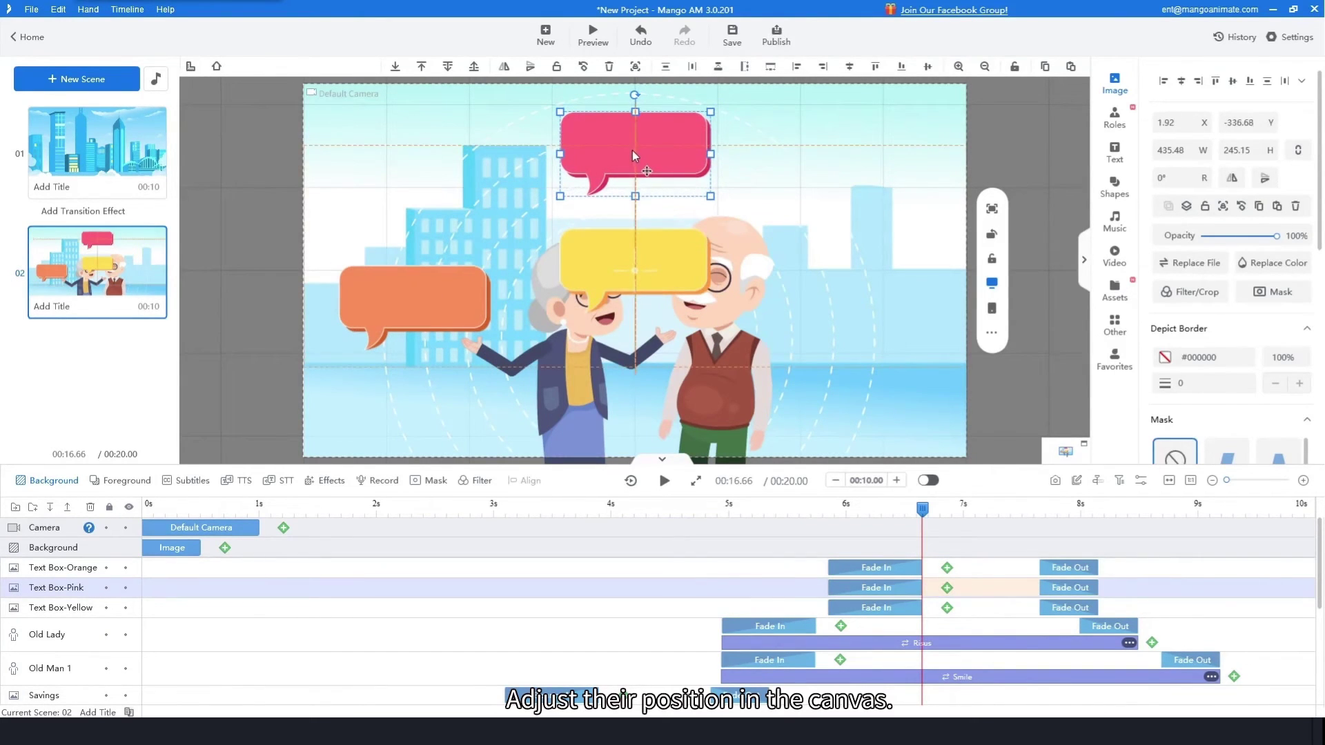
pyautogui.click(626, 254)
pyautogui.moveTo(643, 256); pyautogui.dragTo(857, 293)
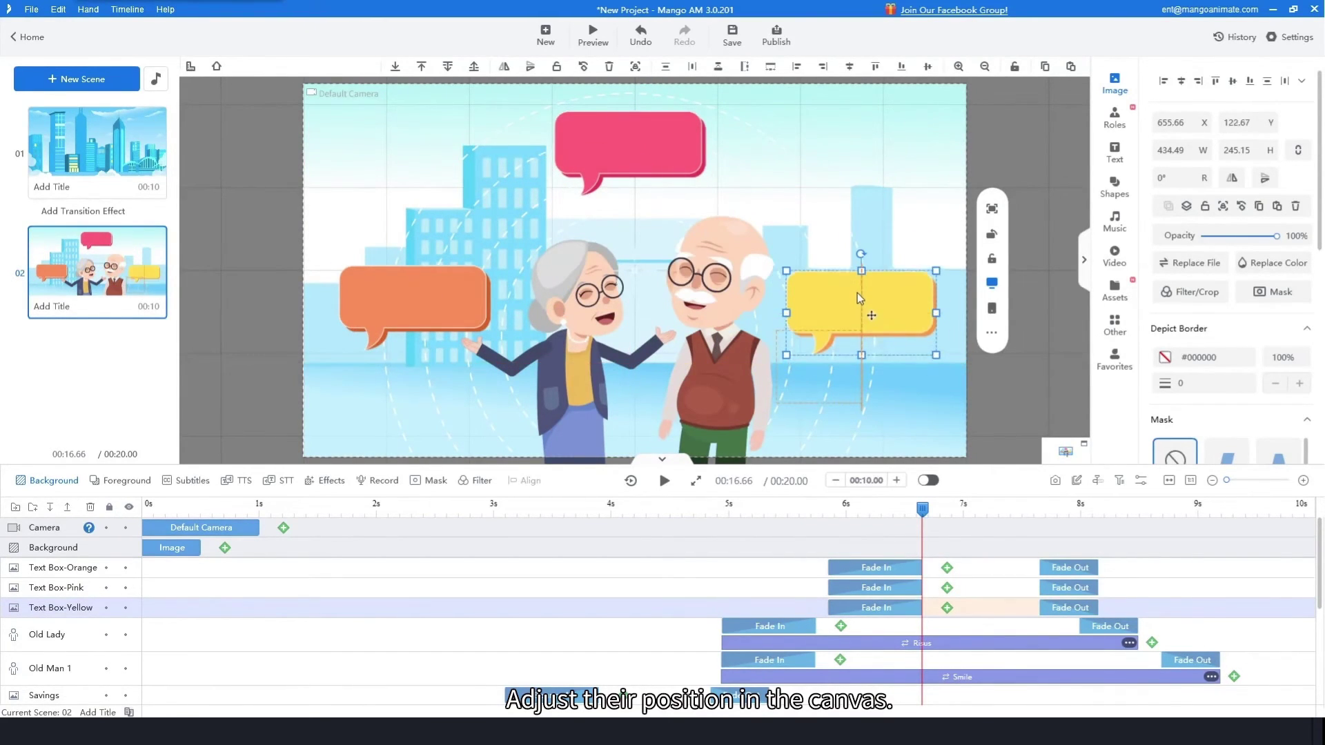